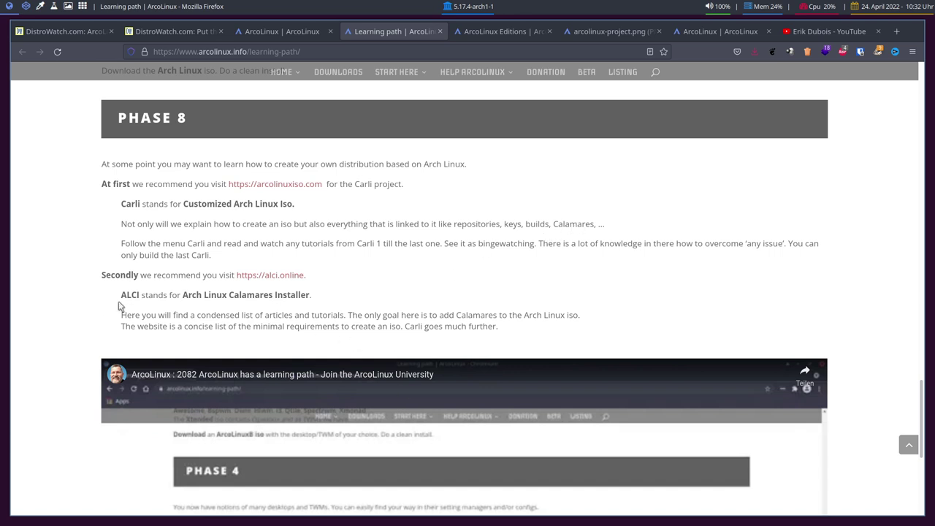
Scroll through the Learning path phases in Firefox
{"action": "scroll", "coordinate": [128, 296], "scroll_direction": "down", "scroll_amount": 2}
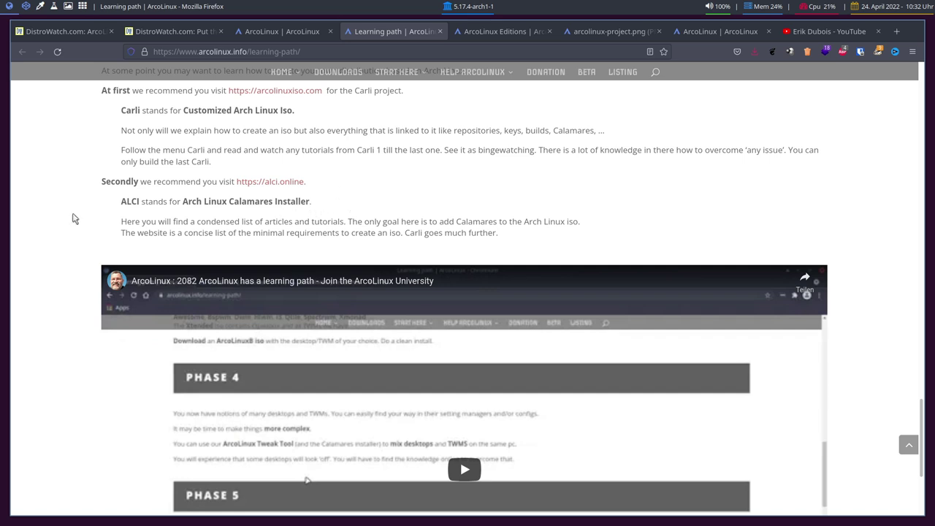
{"action": "scroll", "coordinate": [81, 339], "scroll_direction": "up", "scroll_amount": 15}
{"action": "scroll", "coordinate": [79, 339], "scroll_direction": "up", "scroll_amount": 8}
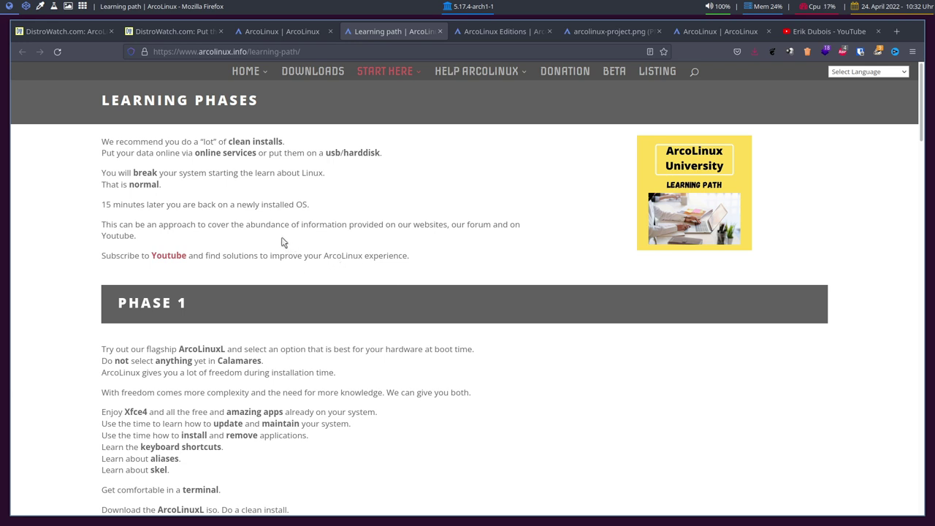
{"action": "scroll", "coordinate": [285, 242], "scroll_direction": "down", "scroll_amount": 7}
{"action": "scroll", "coordinate": [284, 242], "scroll_direction": "down", "scroll_amount": 5}
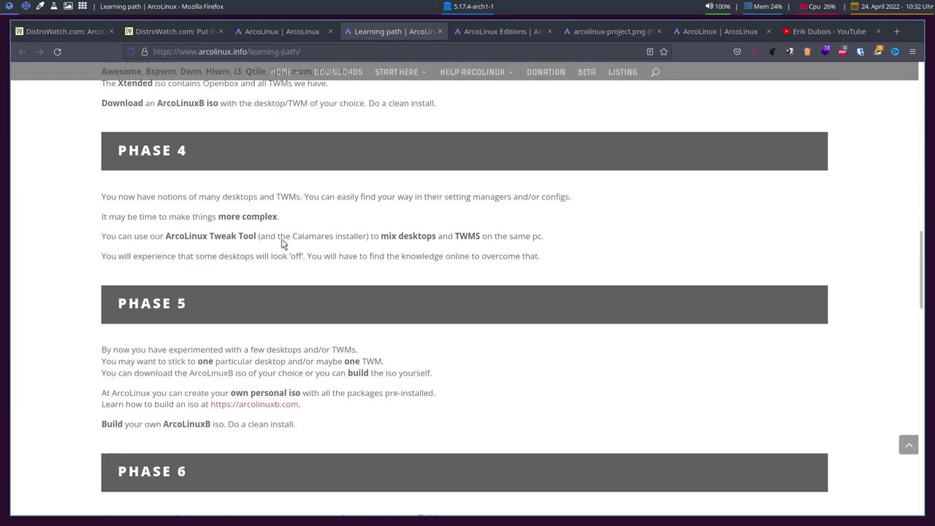
{"action": "scroll", "coordinate": [416, 284], "scroll_direction": "up", "scroll_amount": 5}
{"action": "scroll", "coordinate": [416, 293], "scroll_direction": "up", "scroll_amount": 7}
Switch to the ArcoLinux Editions page after a brief return to Learning path
{"action": "left_click", "coordinate": [476, 30]}
{"action": "left_click", "coordinate": [400, 38]}
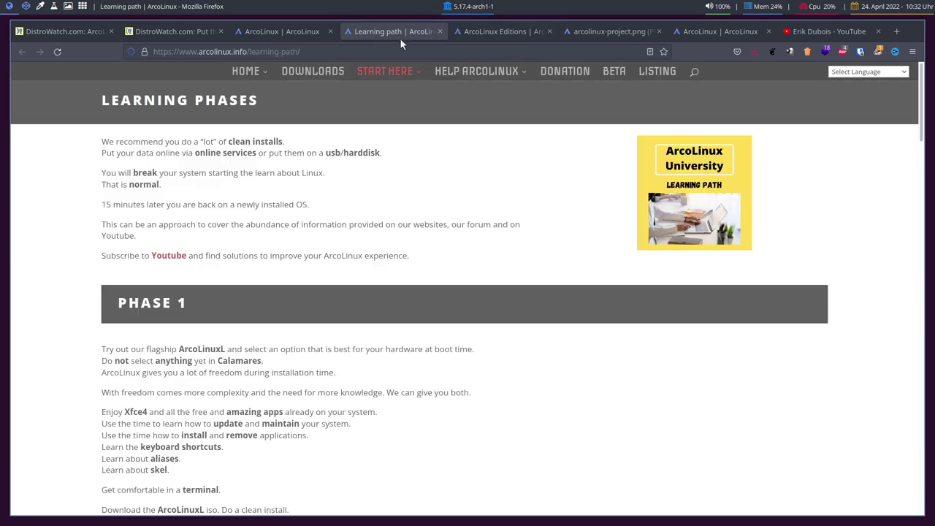
{"action": "scroll", "coordinate": [246, 265], "scroll_direction": "down", "scroll_amount": 3}
{"action": "scroll", "coordinate": [248, 266], "scroll_direction": "up", "scroll_amount": 3}
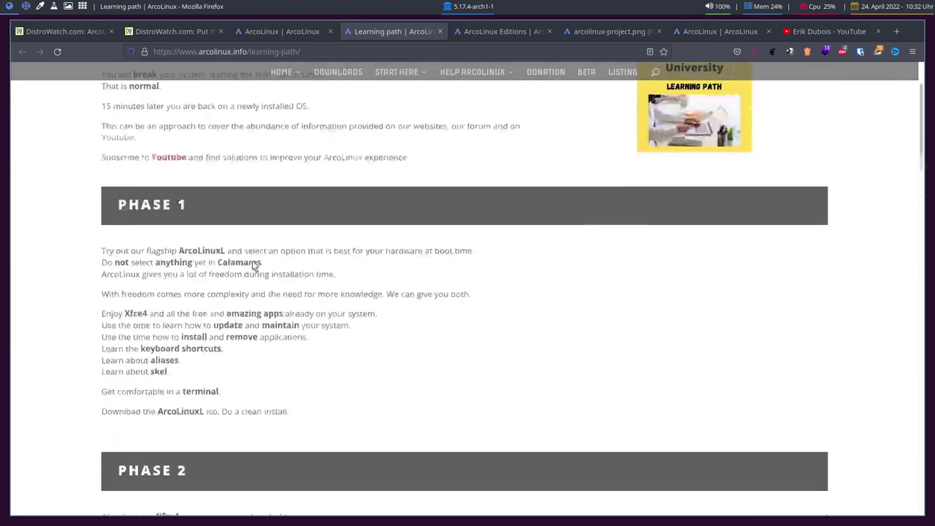
{"action": "left_click", "coordinate": [479, 32]}
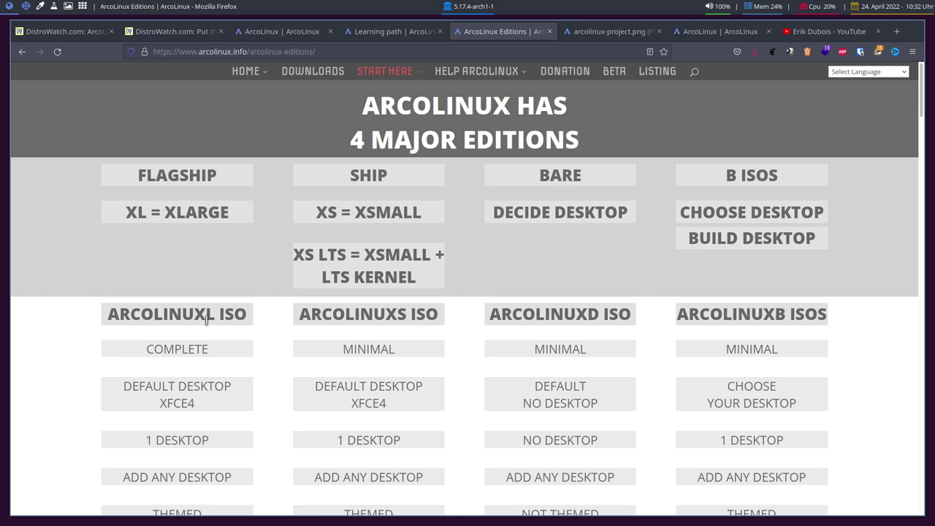
Scroll the editions comparison table, then switch to the arcolinux-project.png image tab
{"action": "scroll", "coordinate": [95, 250], "scroll_direction": "down", "scroll_amount": 3}
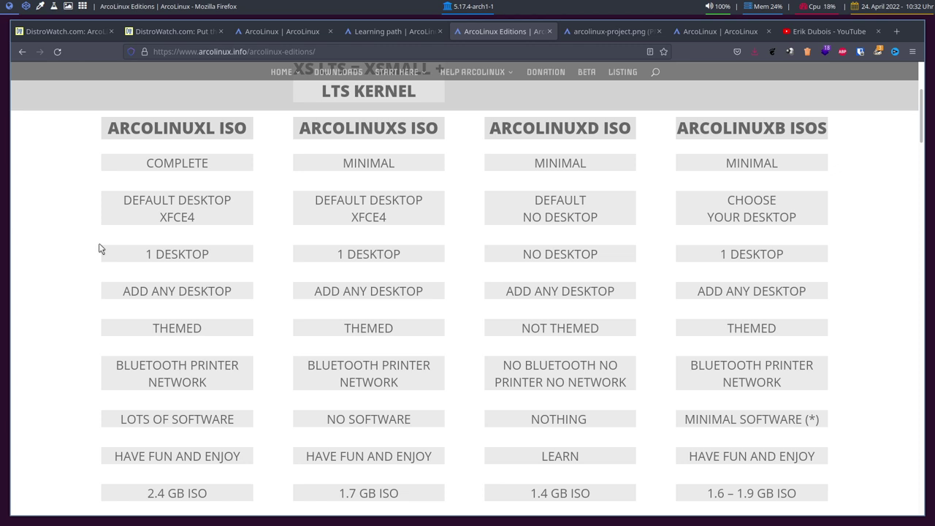
{"action": "scroll", "coordinate": [100, 249], "scroll_direction": "down", "scroll_amount": 2}
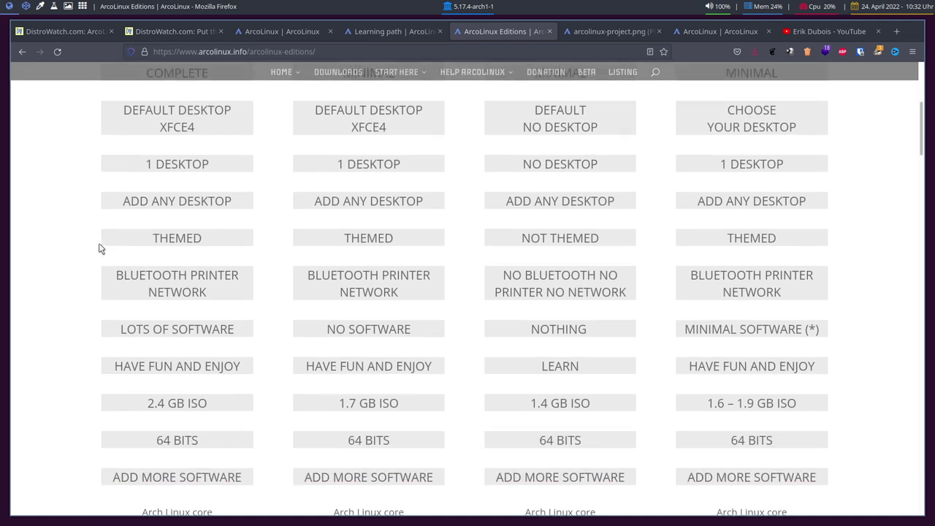
{"action": "scroll", "coordinate": [100, 249], "scroll_direction": "up", "scroll_amount": 3}
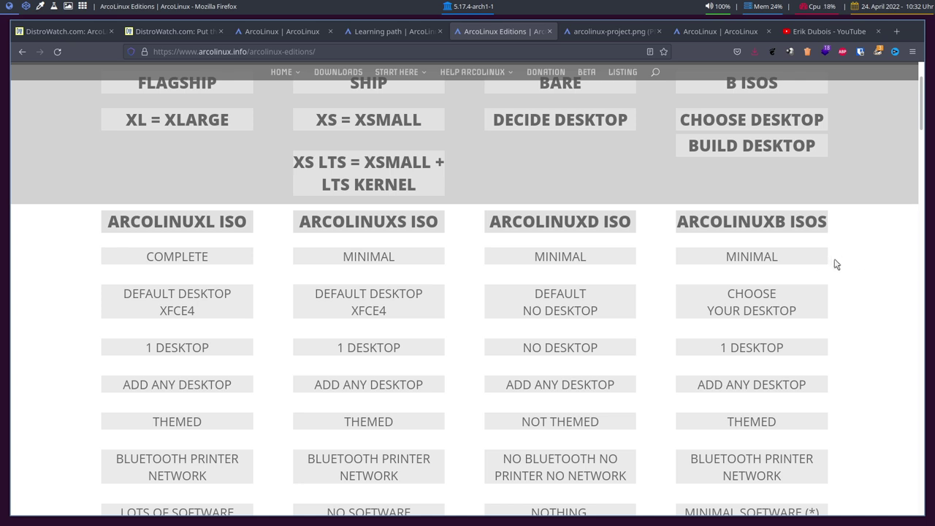
{"action": "key", "text": "ctrl+Tab"}
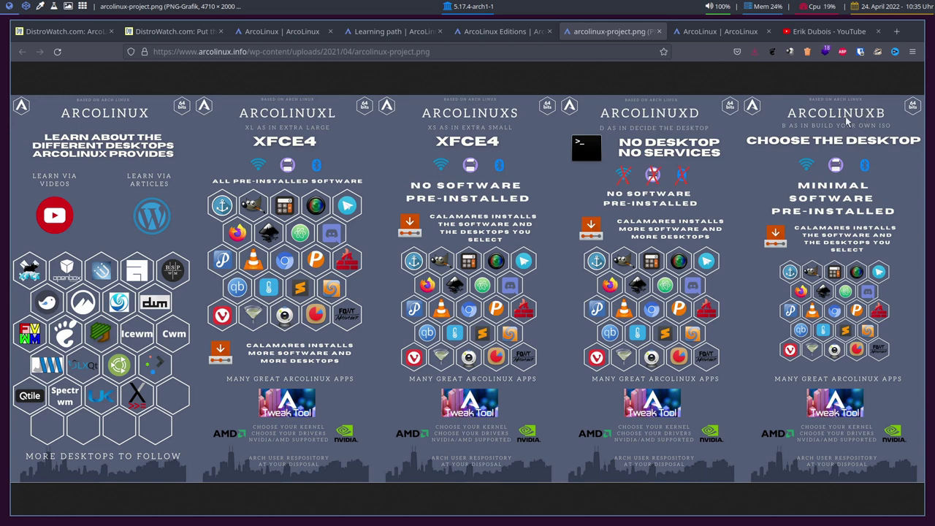
Open the ArcoLinux homepage tab and scroll through its announcements
{"action": "left_click", "coordinate": [712, 32]}
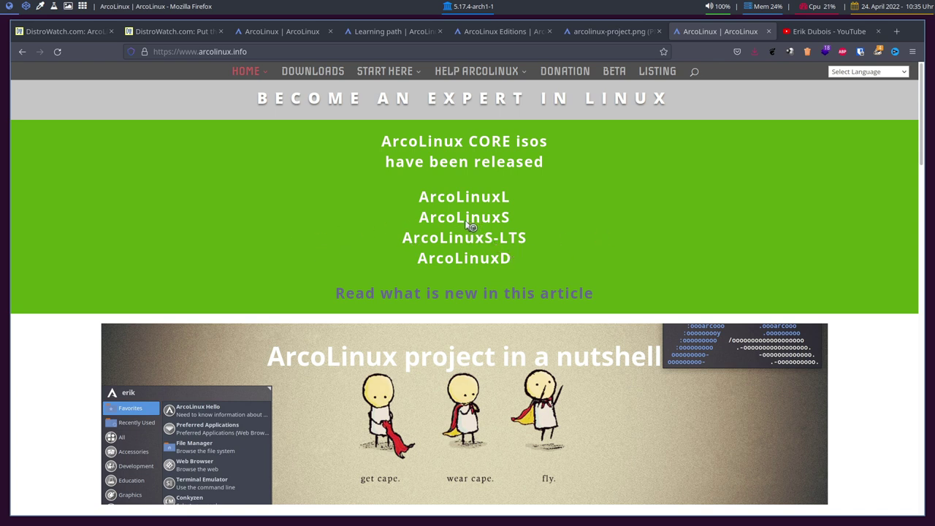
{"action": "scroll", "coordinate": [310, 247], "scroll_direction": "down", "scroll_amount": 5}
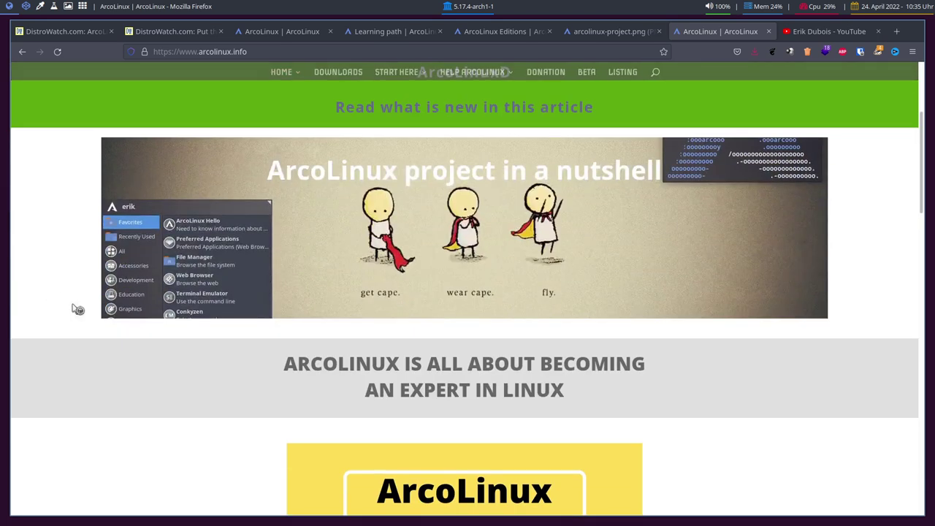
{"action": "scroll", "coordinate": [723, 157], "scroll_direction": "up", "scroll_amount": 2}
Glance at the YouTube tab, return to the homepage, then bring up Virtual Machine Manager
{"action": "left_click", "coordinate": [829, 32]}
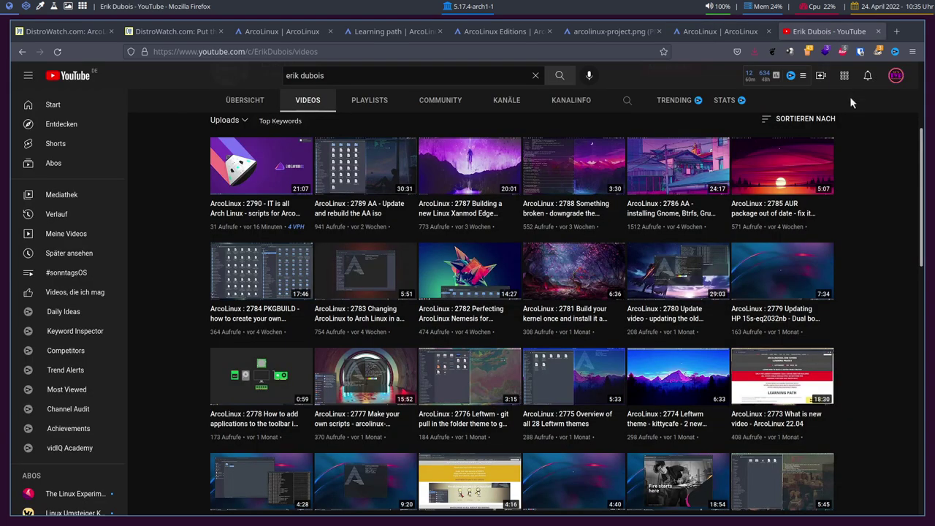
{"action": "left_click", "coordinate": [702, 34]}
{"action": "scroll", "coordinate": [382, 250], "scroll_direction": "down", "scroll_amount": 15}
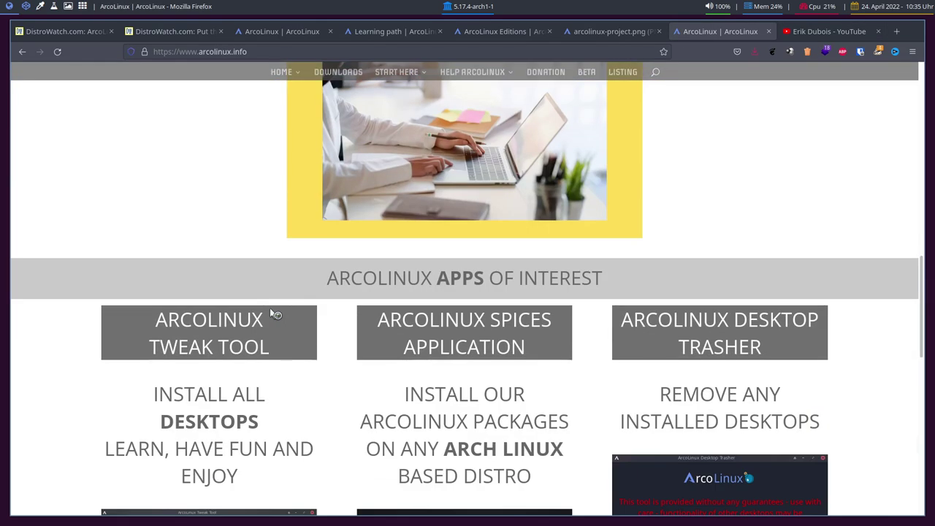
{"action": "scroll", "coordinate": [275, 314], "scroll_direction": "up", "scroll_amount": 10}
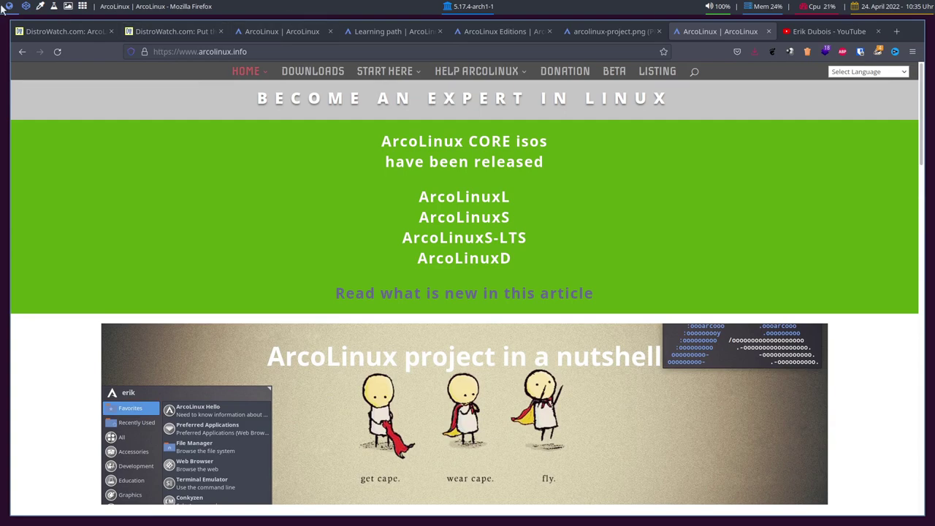
{"action": "left_click", "coordinate": [24, 7]}
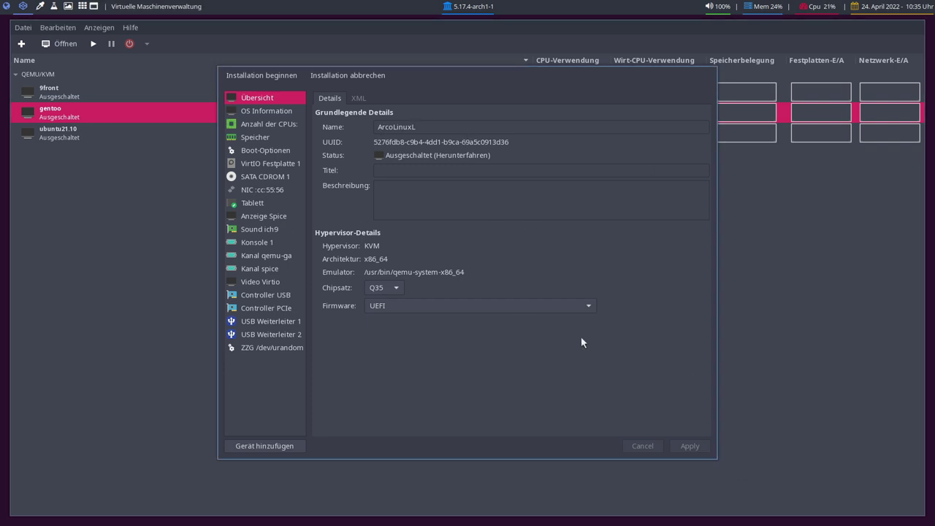
Start the ArcoLinuxL VM and boot its default open-source install entry
{"action": "left_click", "coordinate": [266, 75]}
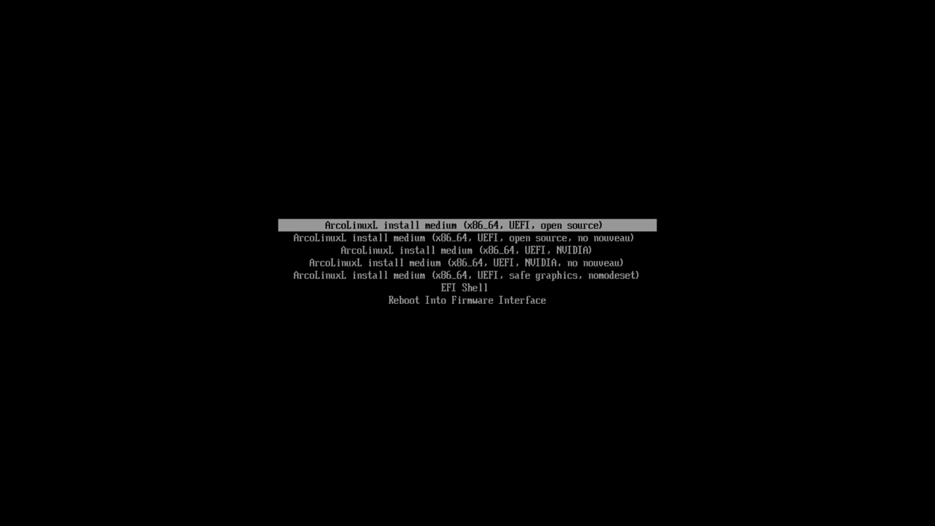
{"action": "key", "text": "Down"}
{"action": "key", "text": "Up"}
{"action": "key", "text": "Down"}
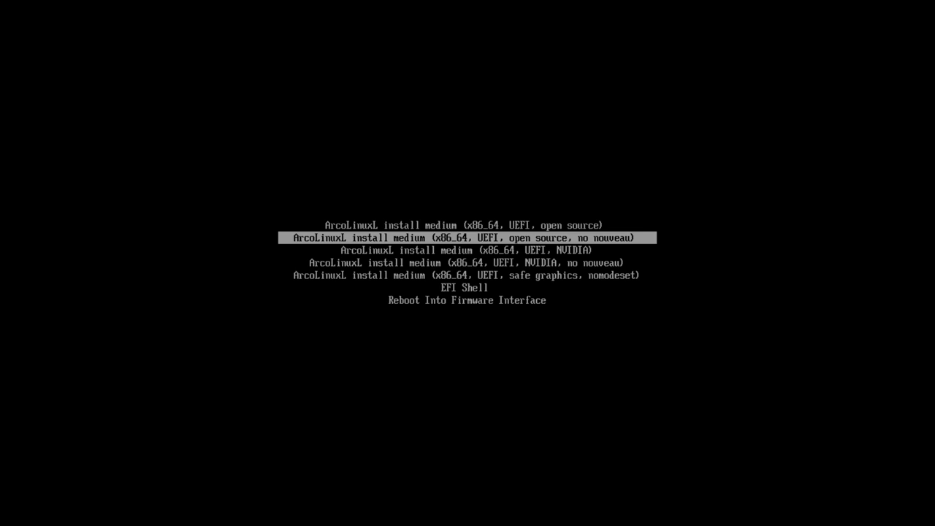
{"action": "key", "text": "Down"}
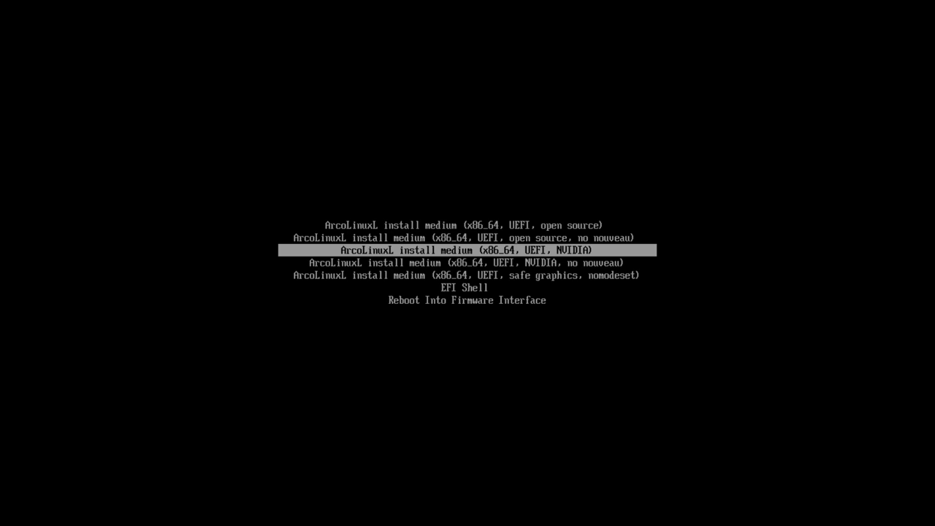
{"action": "key", "text": "Up"}
{"action": "key", "text": "Up"}
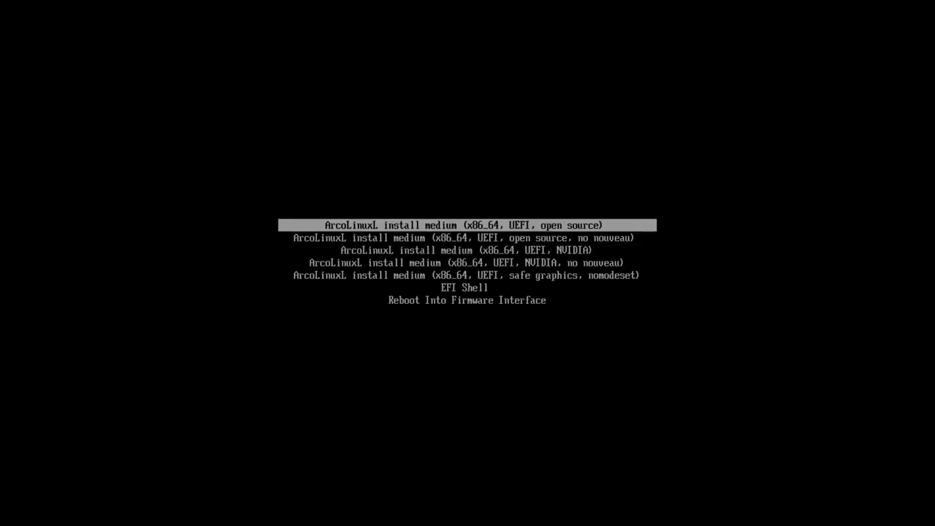
{"action": "key", "text": "Return"}
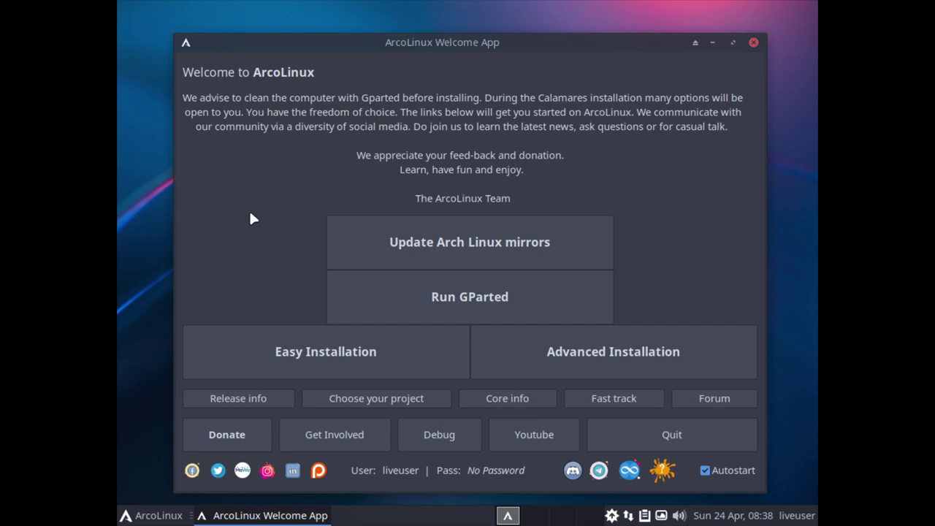
Set the live desktop's screen resolution to 1920x1080 and keep it
{"action": "right_click", "coordinate": [150, 313]}
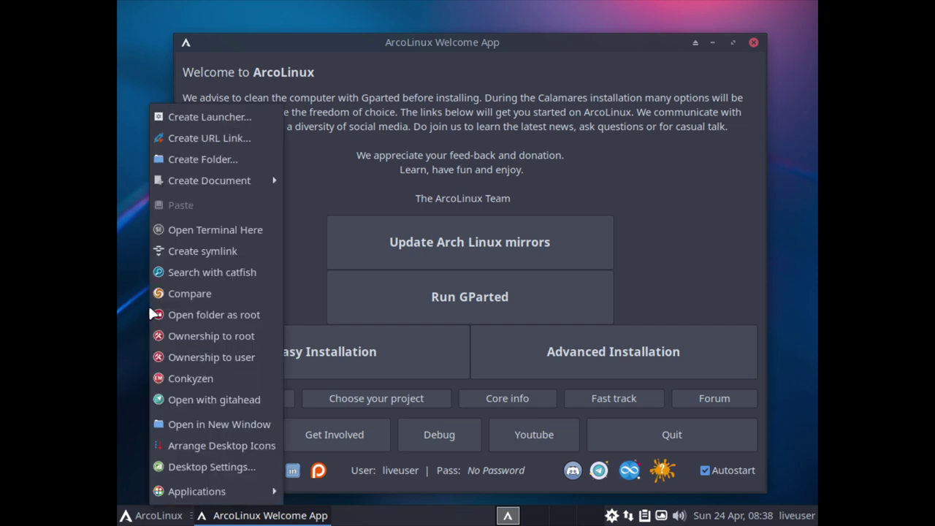
{"action": "left_click", "coordinate": [212, 466]}
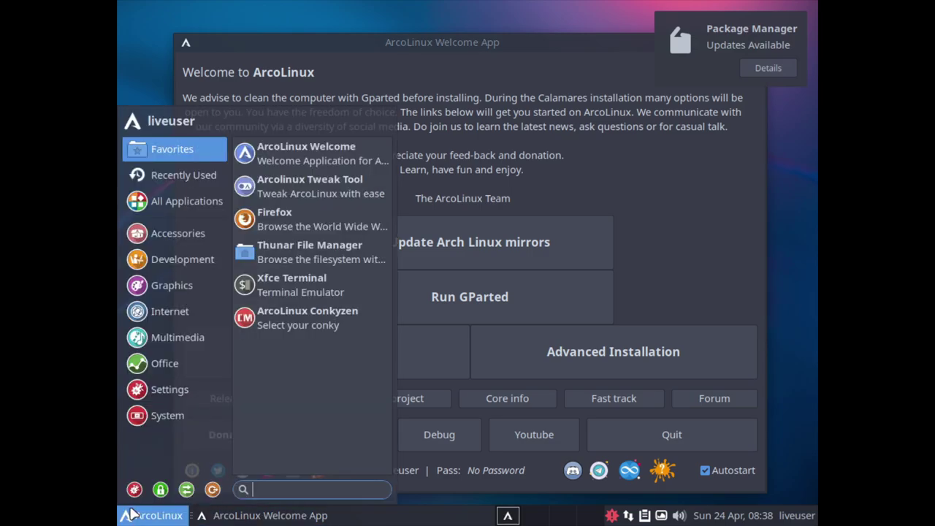
{"action": "left_click", "coordinate": [167, 414]}
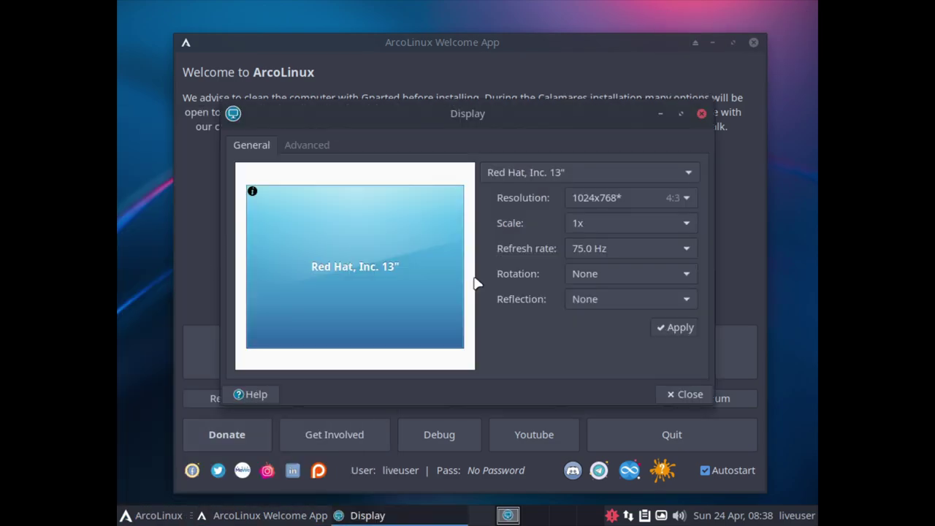
{"action": "left_click", "coordinate": [628, 197]}
{"action": "left_click", "coordinate": [599, 146]}
{"action": "left_click", "coordinate": [675, 327]}
{"action": "left_click", "coordinate": [246, 223]}
Centre the Welcome window and browse the application menu categories
{"action": "left_click_drag", "start_coordinate": [290, 31], "coordinate": [495, 106]}
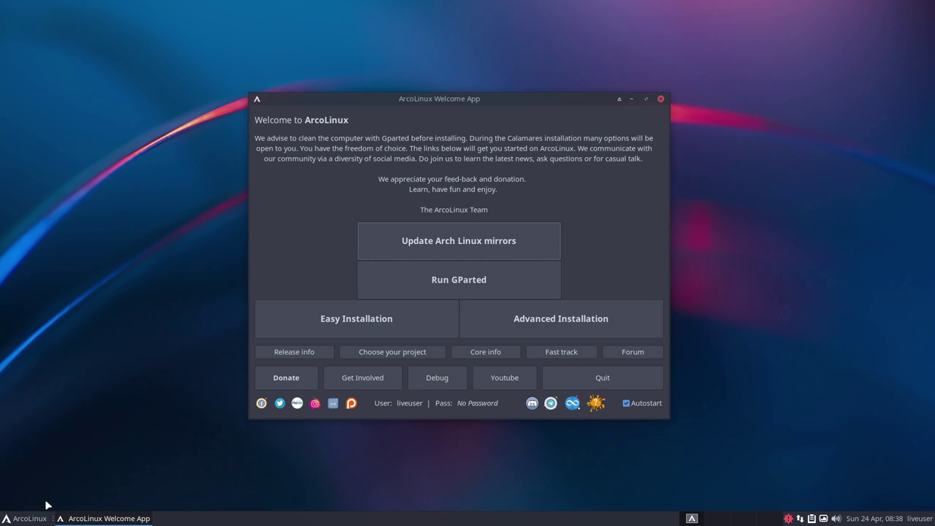
{"action": "left_click", "coordinate": [30, 519]}
{"action": "left_click", "coordinate": [43, 276]}
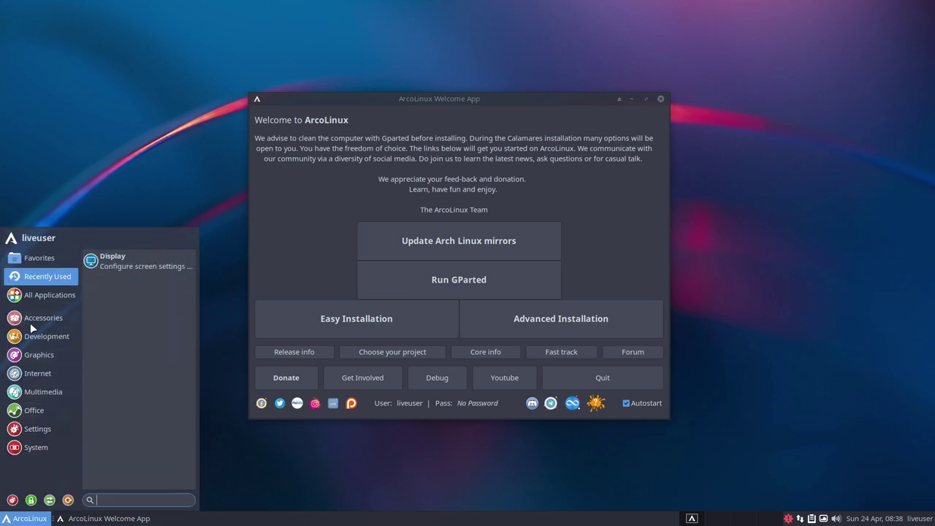
{"action": "left_click", "coordinate": [40, 391]}
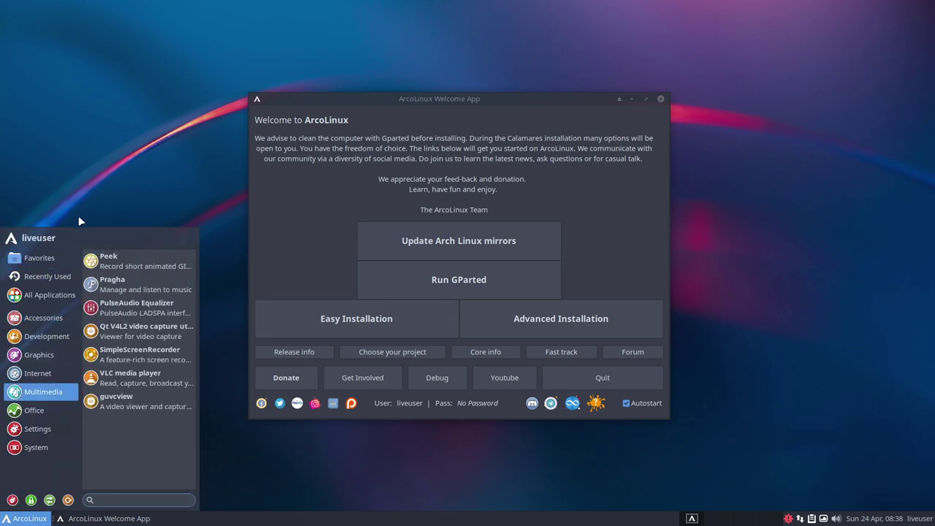
{"action": "left_click", "coordinate": [40, 258]}
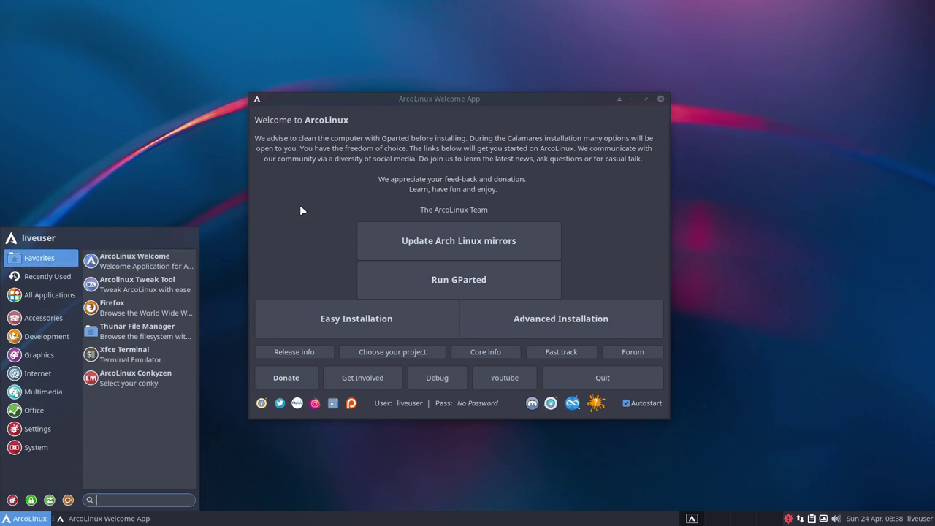
{"action": "left_click", "coordinate": [299, 210]}
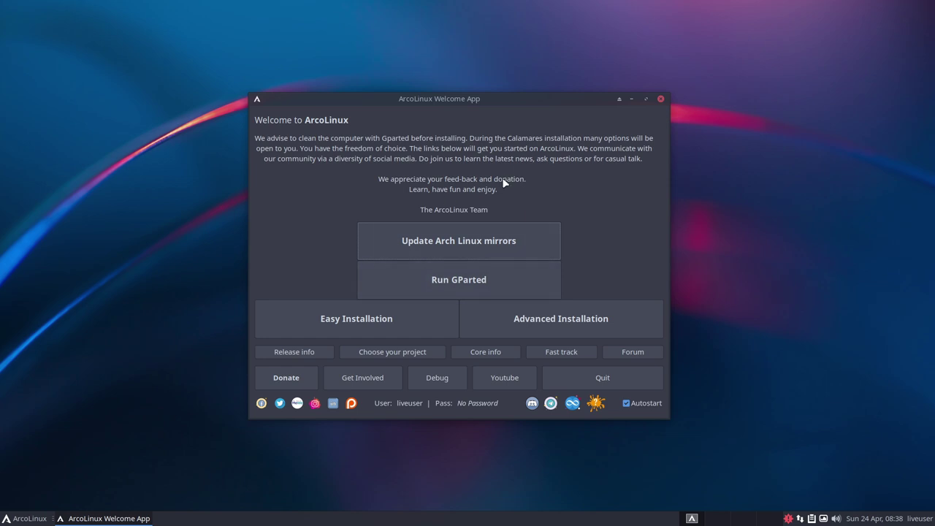
Start the Arch Linux mirror update, then launch Easy Installation
{"action": "left_click", "coordinate": [428, 249]}
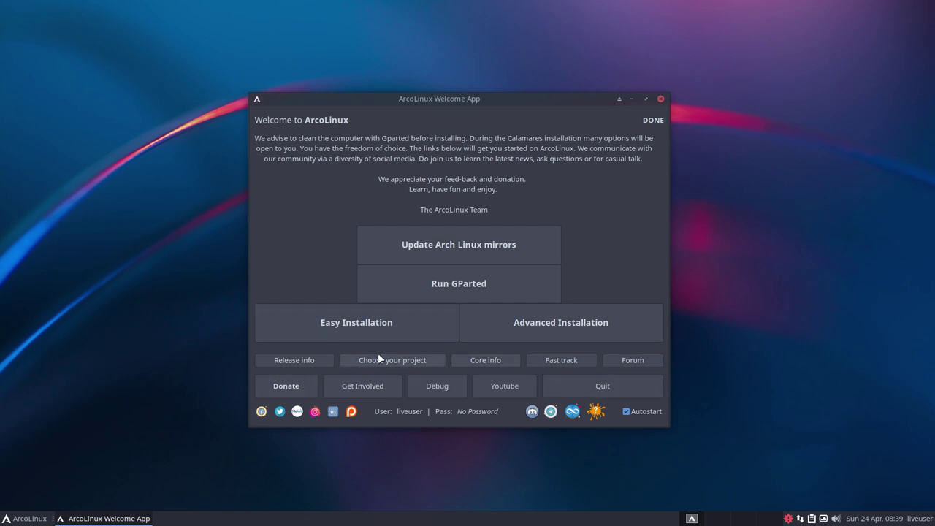
{"action": "left_click", "coordinate": [349, 324]}
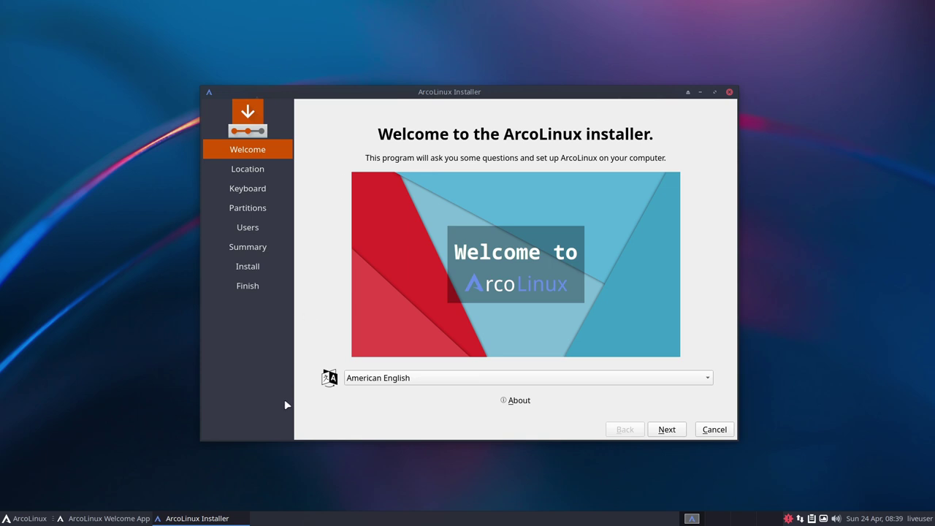
Switch the installer to Deutsch and accept the Berlin time zone and German keyboard
{"action": "left_click", "coordinate": [409, 379]}
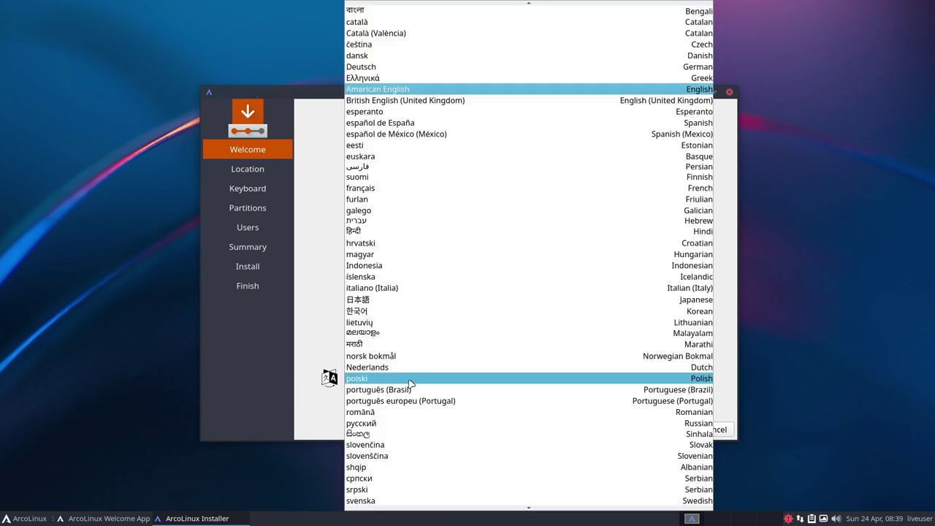
{"action": "left_click", "coordinate": [383, 64]}
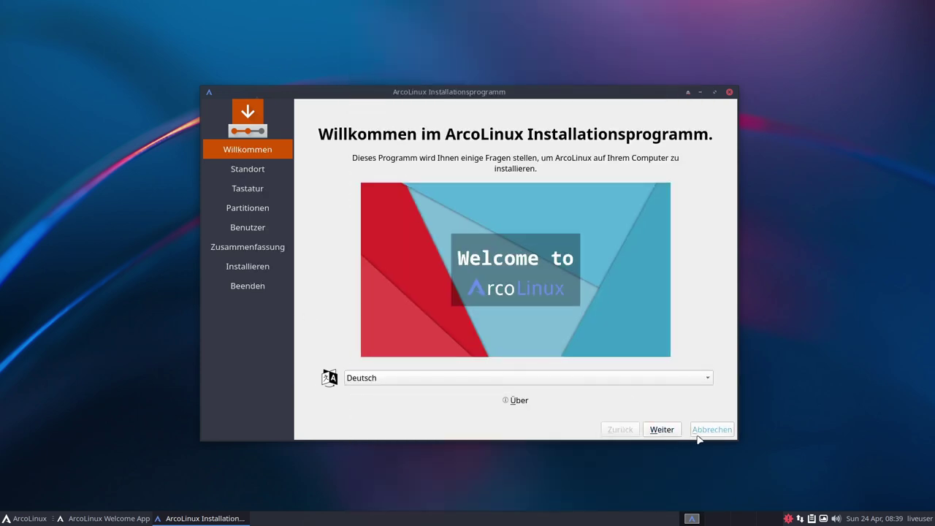
{"action": "left_click", "coordinate": [662, 430]}
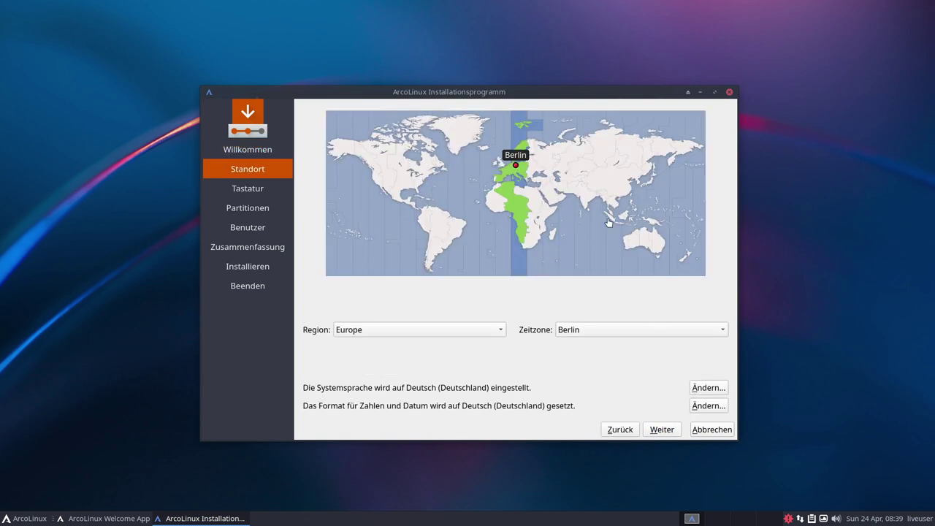
{"action": "left_click", "coordinate": [669, 429]}
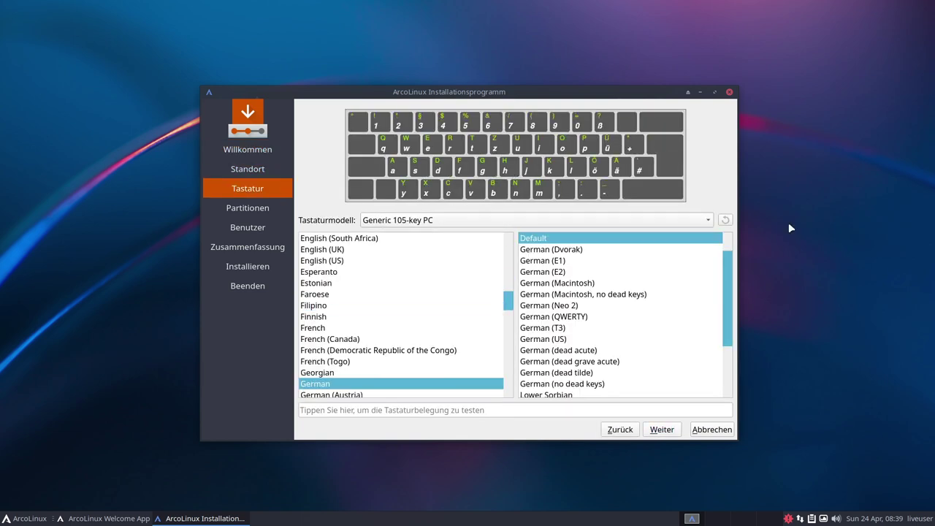
{"action": "left_click", "coordinate": [662, 430]}
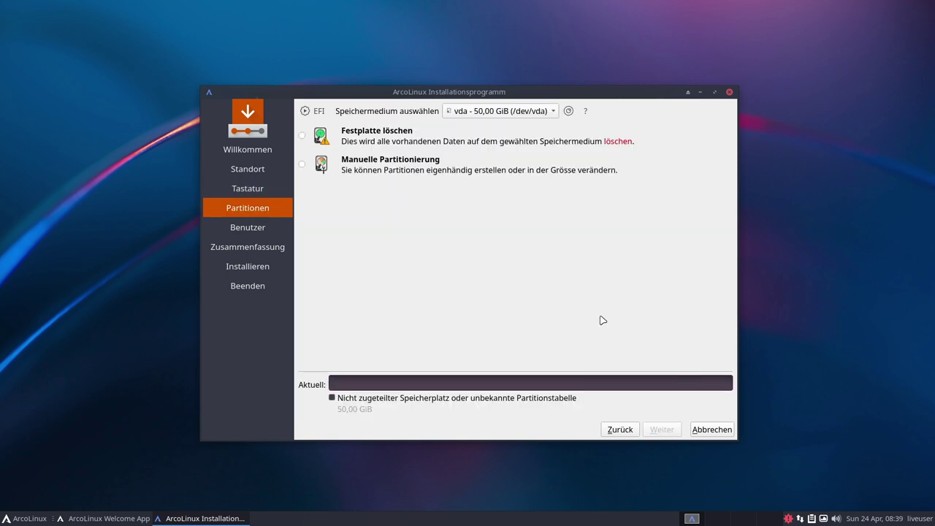
Choose erase-disk partitioning with ext4 and proceed to user setup
{"action": "left_click", "coordinate": [303, 136]}
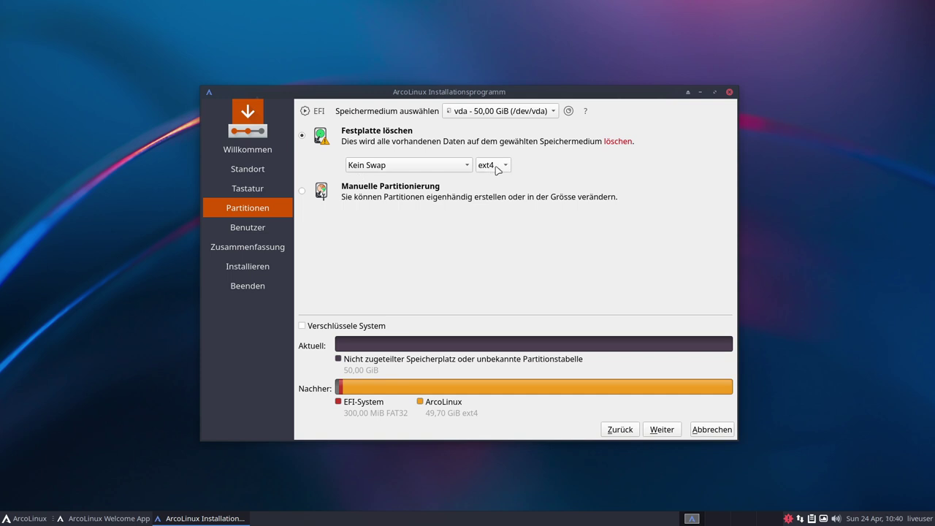
{"action": "left_click", "coordinate": [496, 169]}
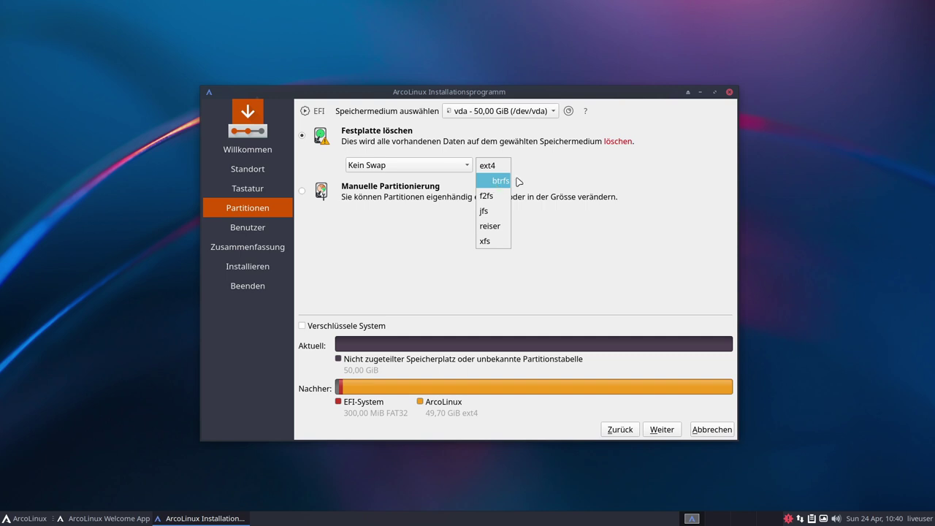
{"action": "left_click", "coordinate": [585, 173]}
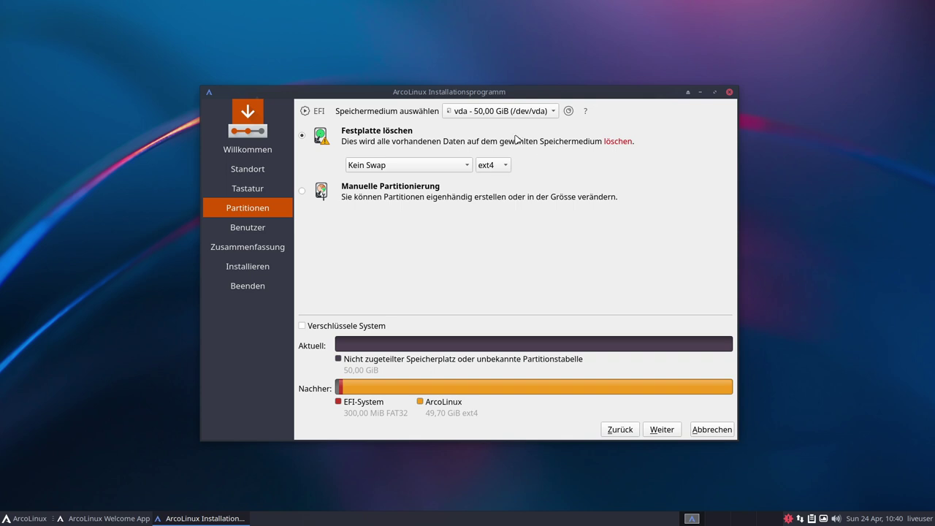
{"action": "left_click", "coordinate": [662, 429]}
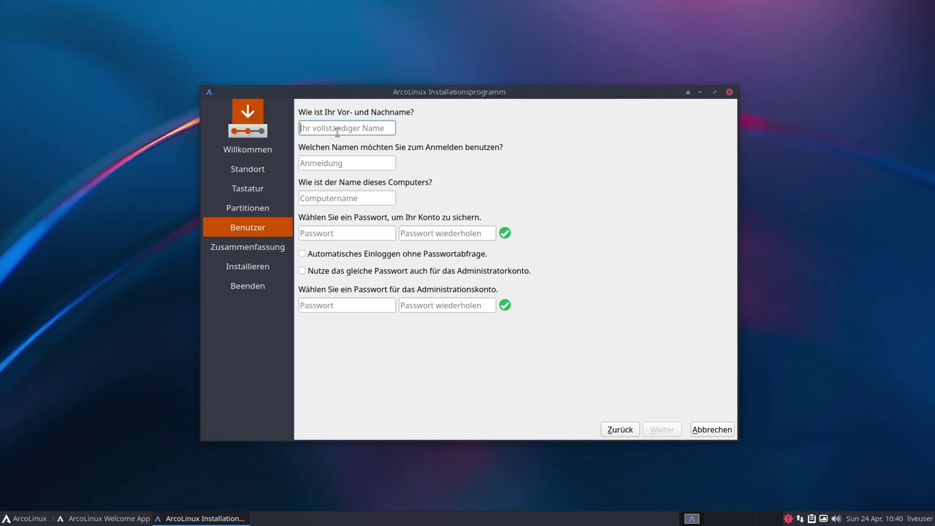
Enter the full name and set the computer name to arcoL
{"action": "type", "text": "Typ"}
{"action": "key", "text": "Tab"}
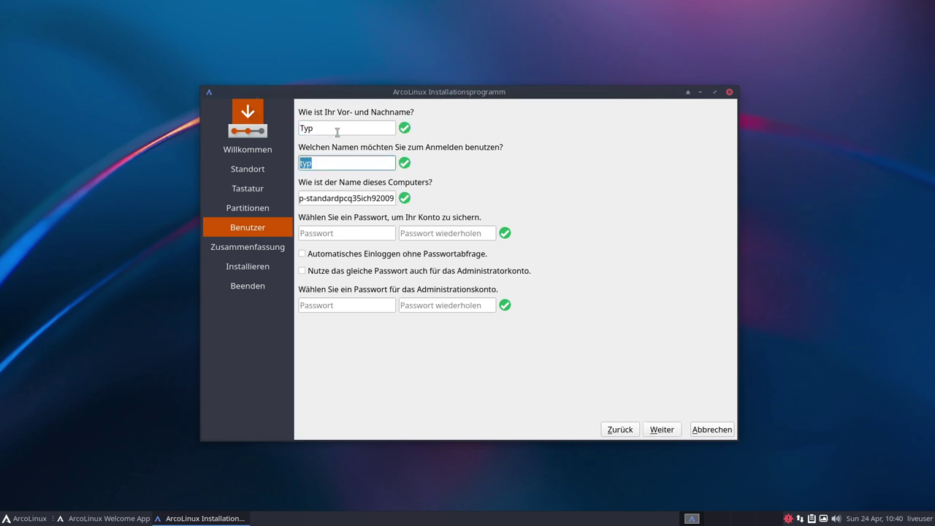
{"action": "key", "text": "Tab"}
{"action": "key", "text": "BackSpace"}
{"action": "type", "text": "arcoL"}
Set and confirm the account password, reuse it for admin, and continue
{"action": "key", "text": "Tab"}
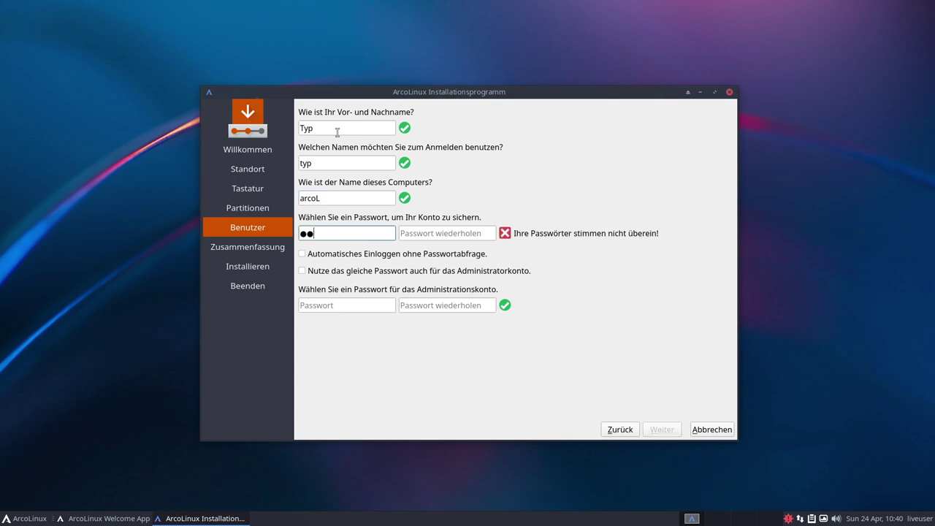
{"action": "key", "text": "Tab"}
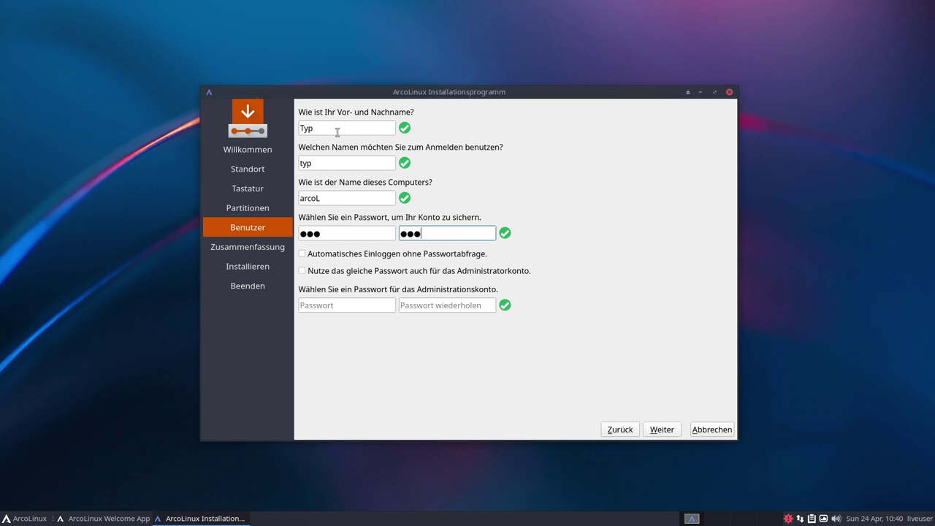
{"action": "left_click", "coordinate": [306, 271]}
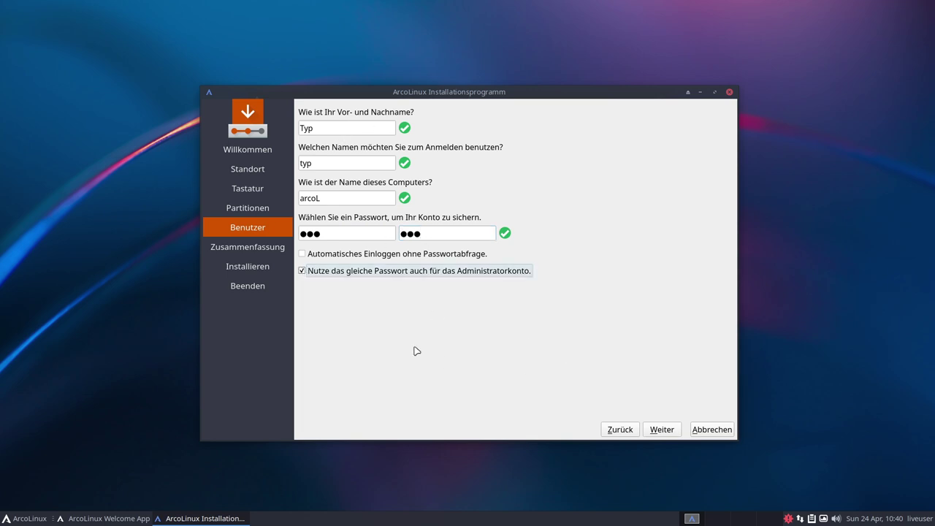
{"action": "left_click", "coordinate": [662, 429]}
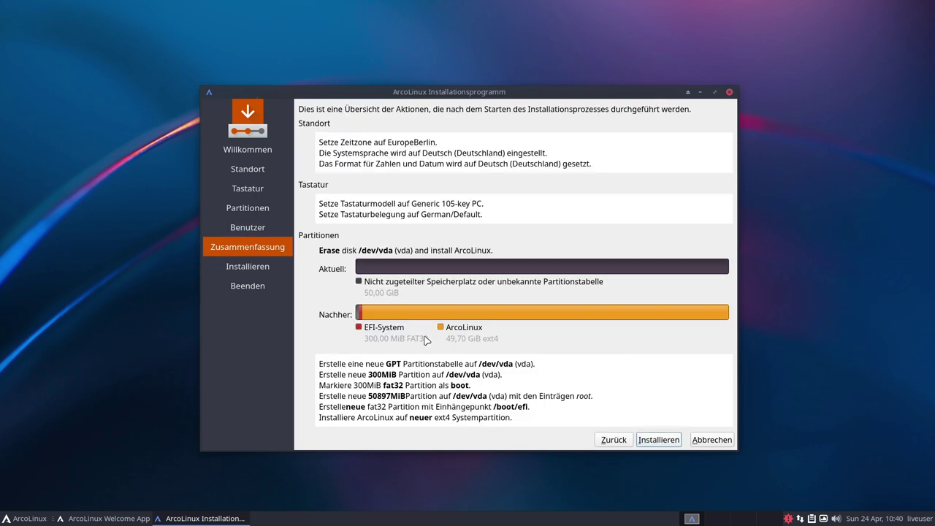
Install ArcoLinux to /dev/vda, confirm the changes, and finish with restart
{"action": "left_click", "coordinate": [659, 439]}
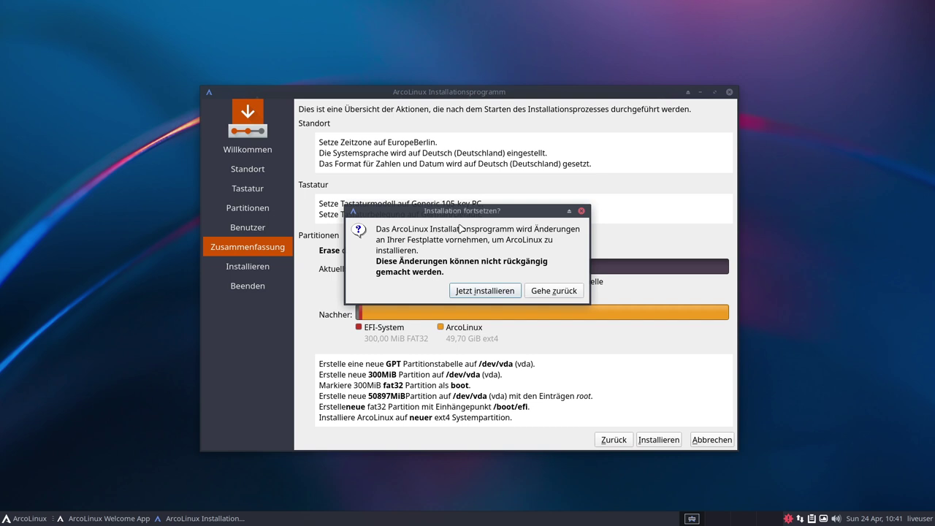
{"action": "left_click", "coordinate": [478, 293]}
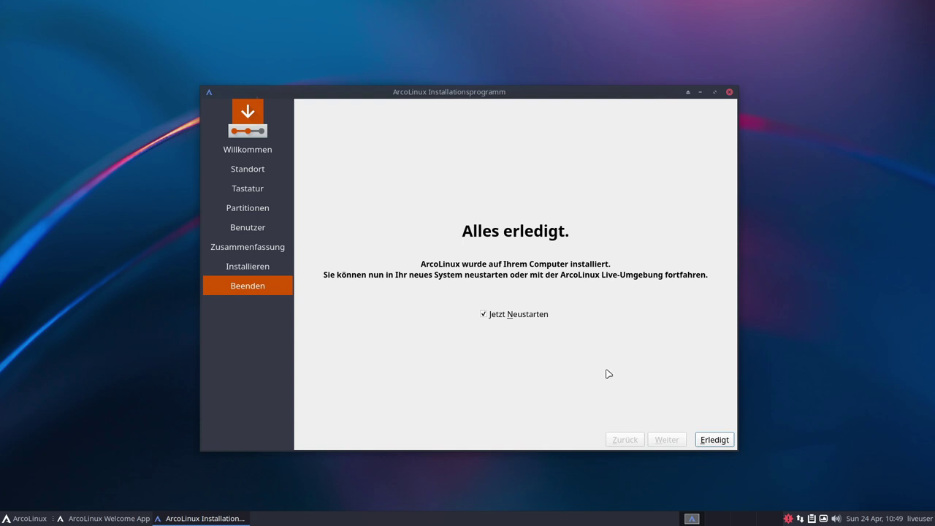
{"action": "left_click", "coordinate": [715, 445]}
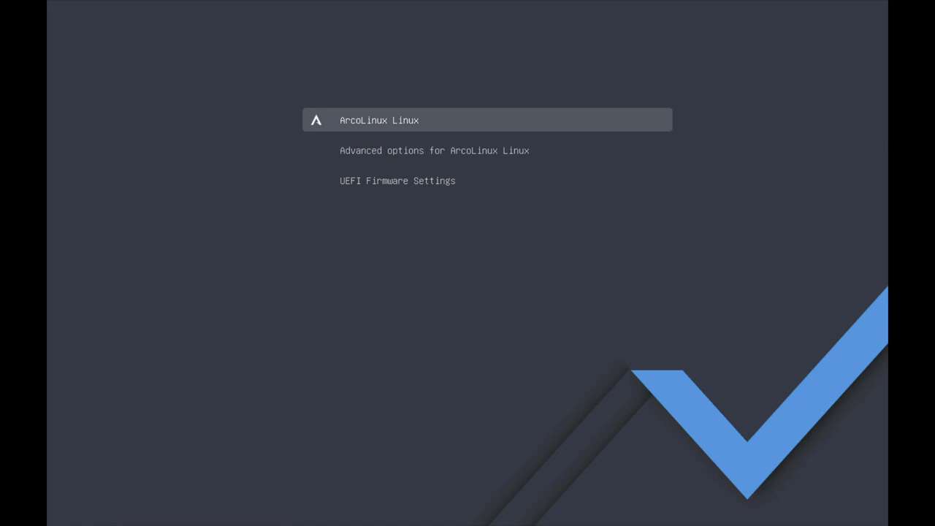
Boot the installed system via the ArcoLinux Linux GRUB entry
{"action": "key", "text": "Down"}
{"action": "key", "text": "Up"}
{"action": "key", "text": "Return"}
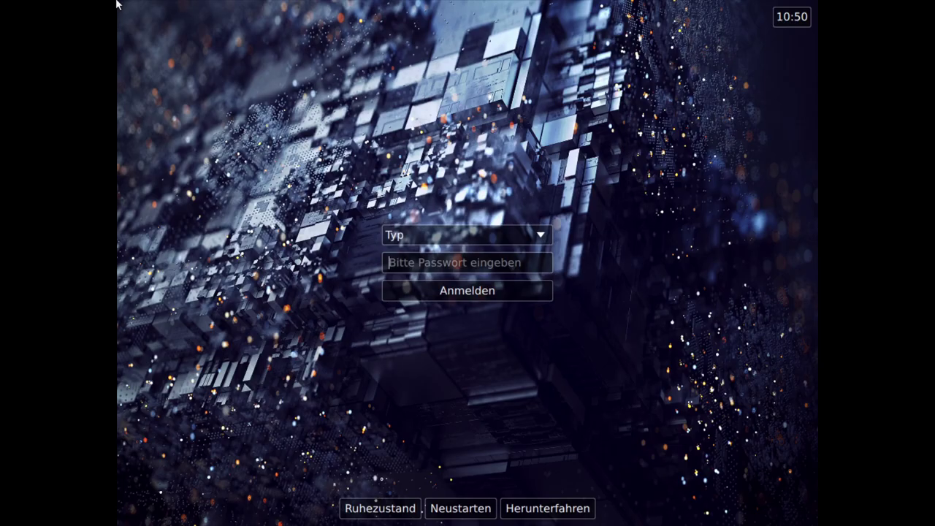
Enter the account password at the LightDM login screen and log in
{"action": "left_click", "coordinate": [530, 238]}
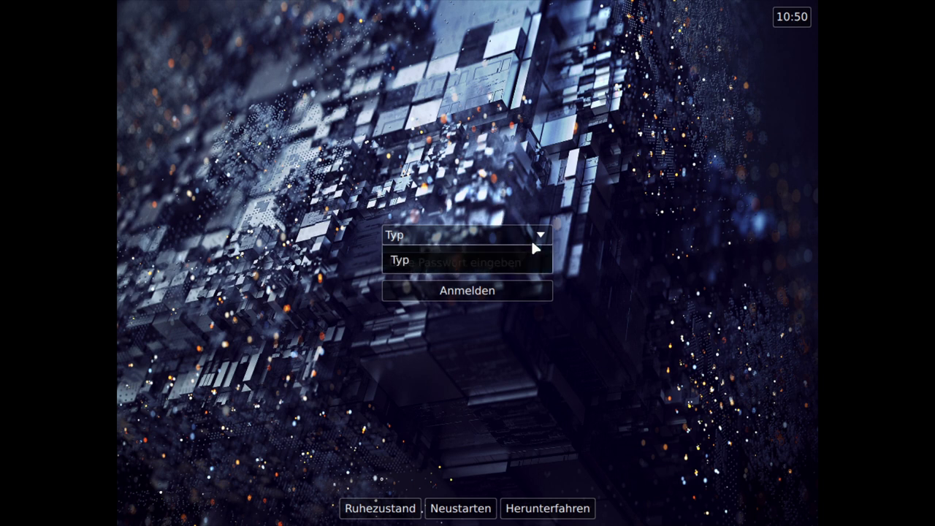
{"action": "left_click", "coordinate": [506, 260]}
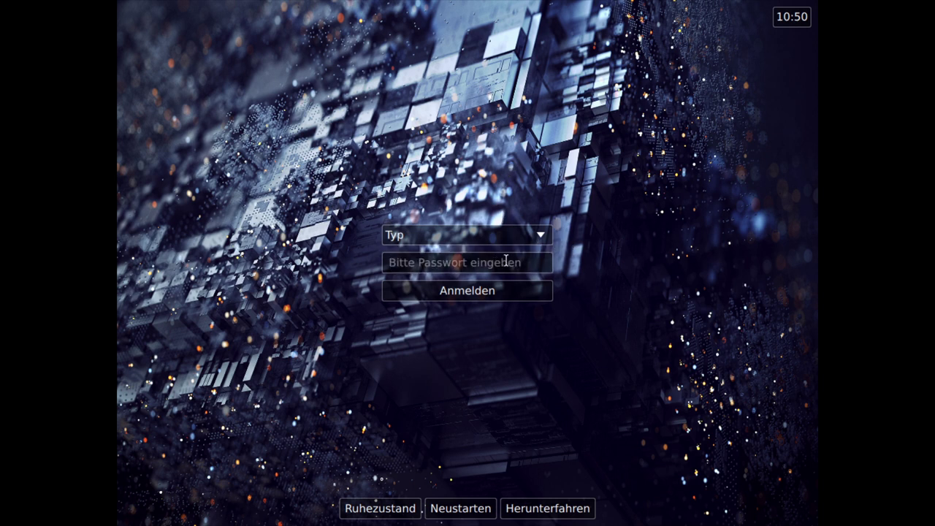
{"action": "type", "text": "***"}
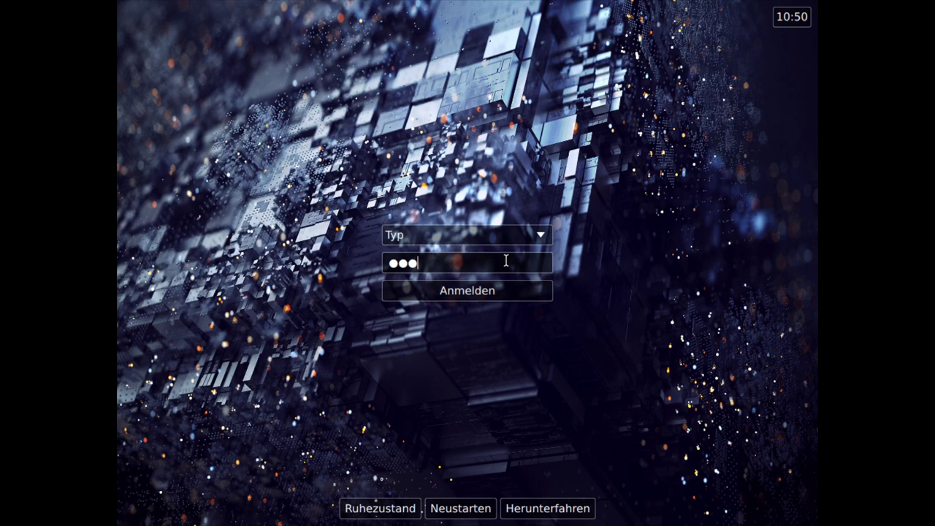
{"action": "key", "text": "Return"}
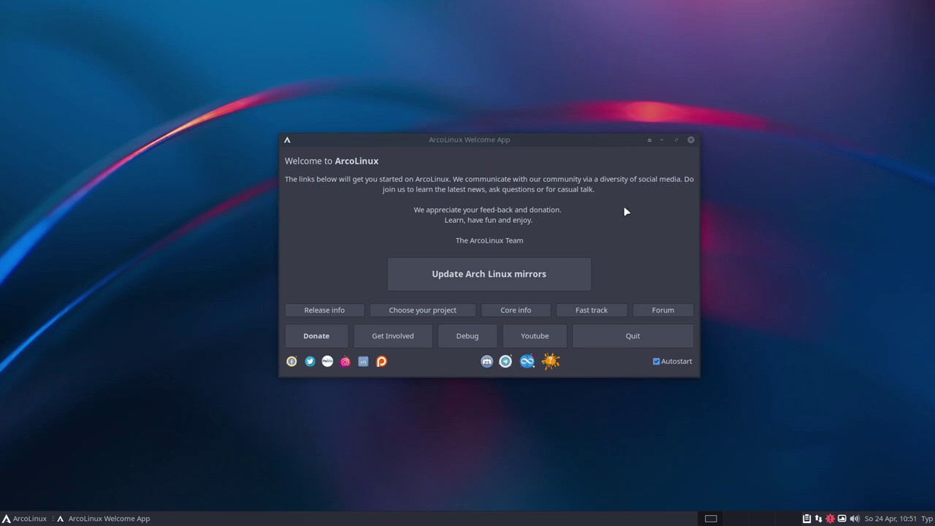
Update the Arch Linux mirrors, authenticating with the account password, then close the Welcome App
{"action": "left_click", "coordinate": [486, 273]}
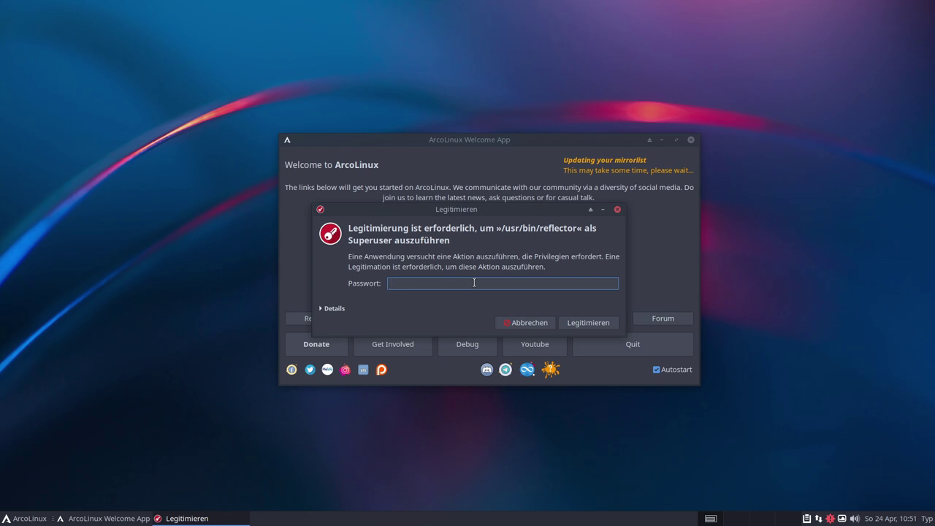
{"action": "type", "text": "***"}
{"action": "key", "text": "Return"}
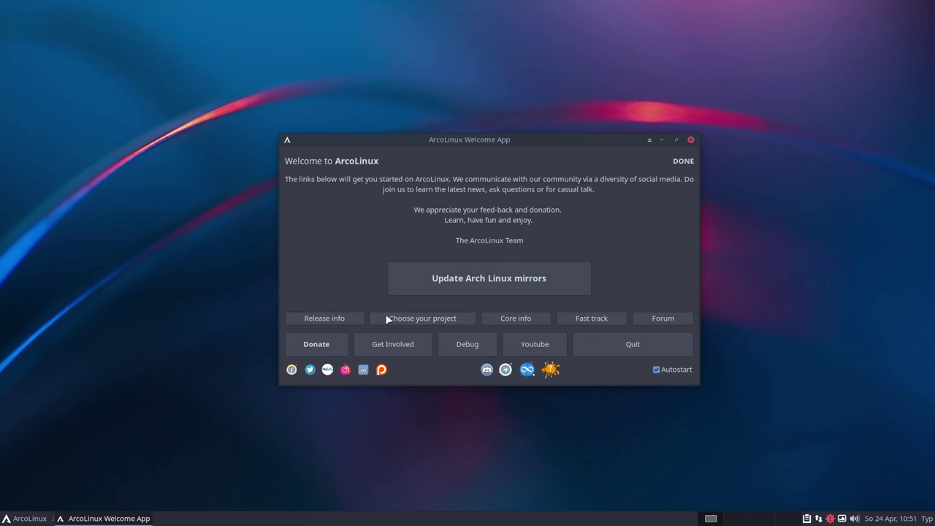
{"action": "key", "text": "alt+F4"}
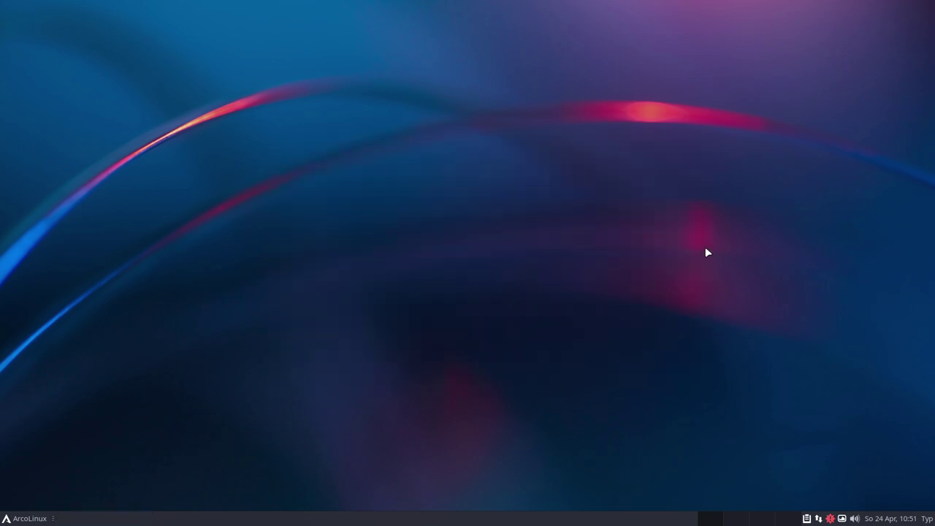
Open a urxvt terminal from the desktop menu, enlarge its font and maximize it to show neofetch
{"action": "mouse_move", "coordinate": [540, 1]}
{"action": "right_click", "coordinate": [413, 210]}
{"action": "left_click", "coordinate": [409, 212]}
{"action": "right_click", "coordinate": [407, 211]}
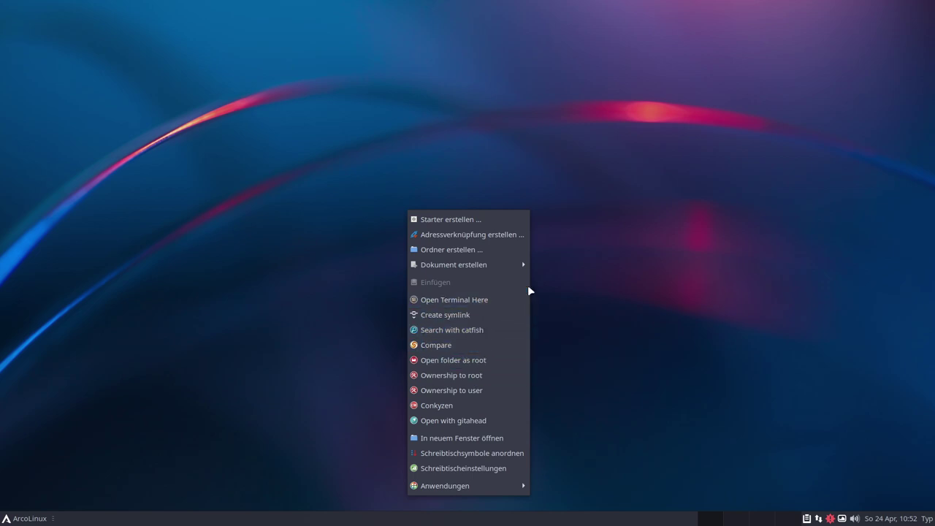
{"action": "mouse_move", "coordinate": [483, 485]}
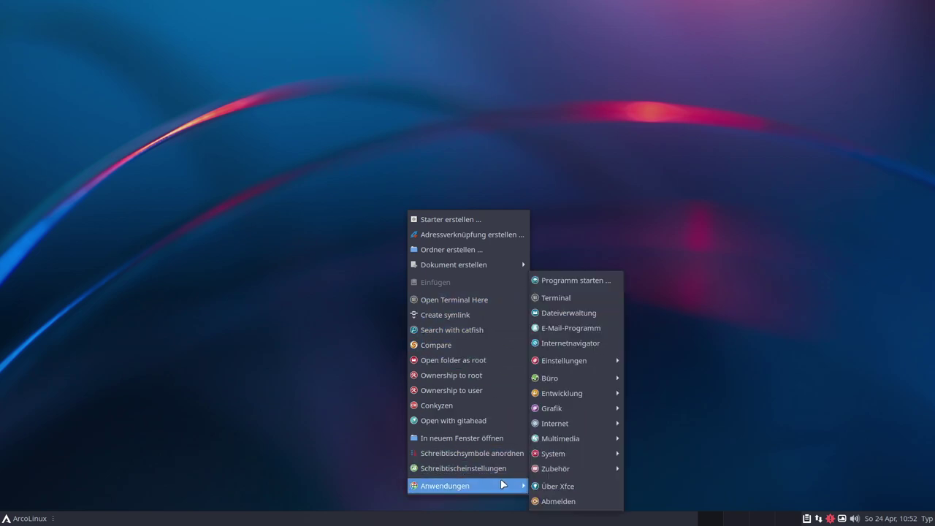
{"action": "left_click", "coordinate": [581, 305]}
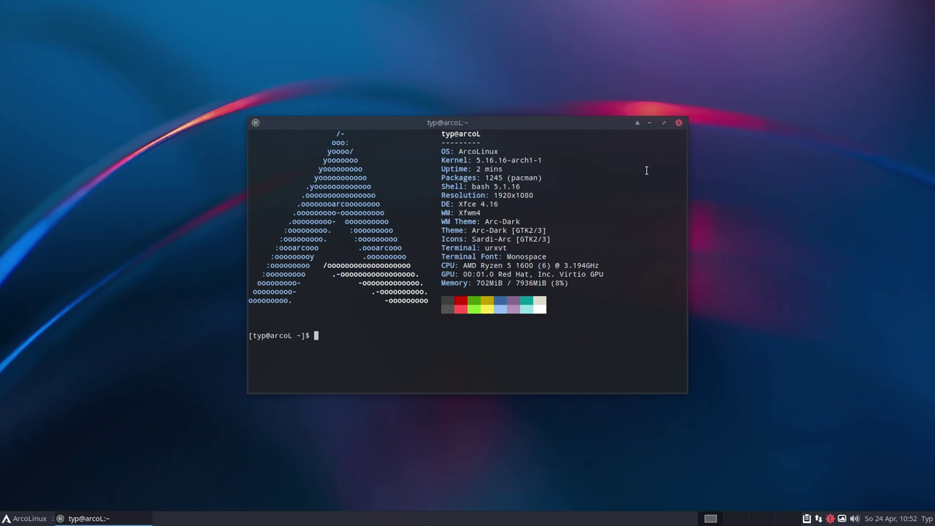
{"action": "key", "text": "ctrl+plus"}
{"action": "key", "text": "ctrl+plus"}
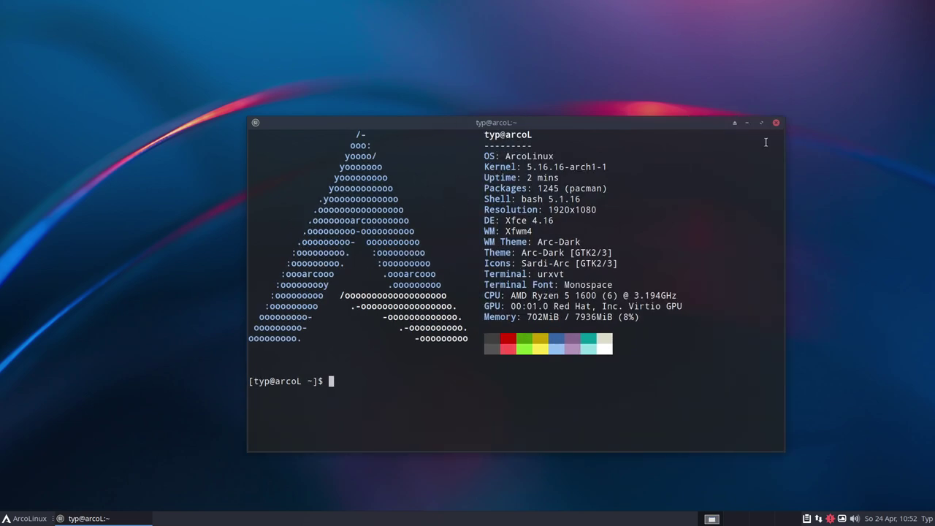
{"action": "left_click", "coordinate": [761, 123]}
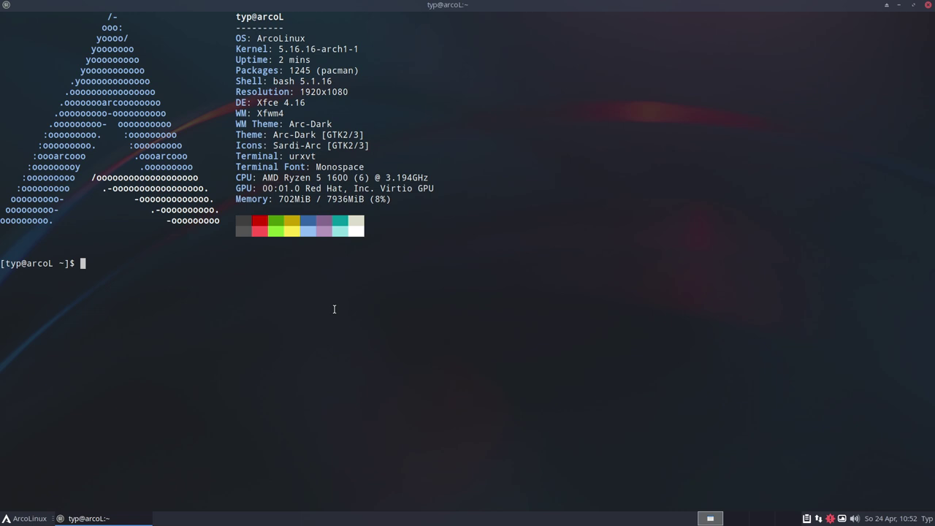
Open .bashrc in vim and enlarge the terminal text
{"action": "type", "text": "vim bashrc"}
{"action": "key", "text": "ctrl+Left"}
{"action": "type", "text": "."}
{"action": "key", "text": "Return"}
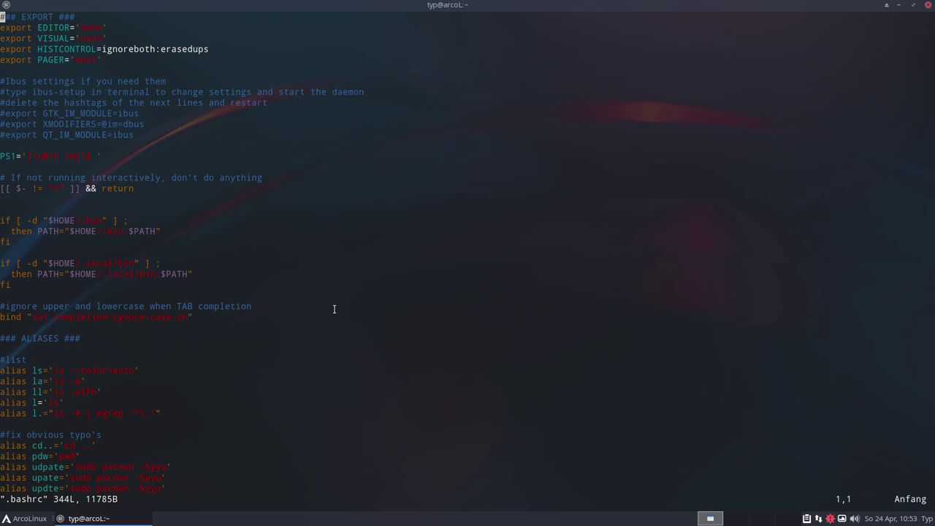
{"action": "key", "text": "ctrl+plus"}
{"action": "key", "text": "ctrl+plus"}
{"action": "key", "text": "ctrl+plus"}
{"action": "key", "text": "ctrl+plus"}
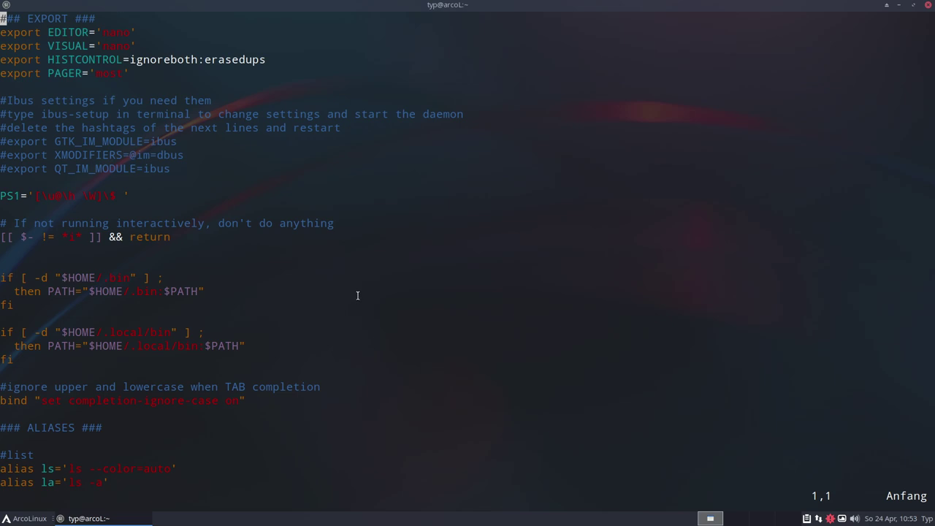
Replace 'nano' with 'vim' in the EDITOR export line of .bashrc
{"action": "scroll", "coordinate": [357, 295], "scroll_direction": "down", "scroll_amount": 1}
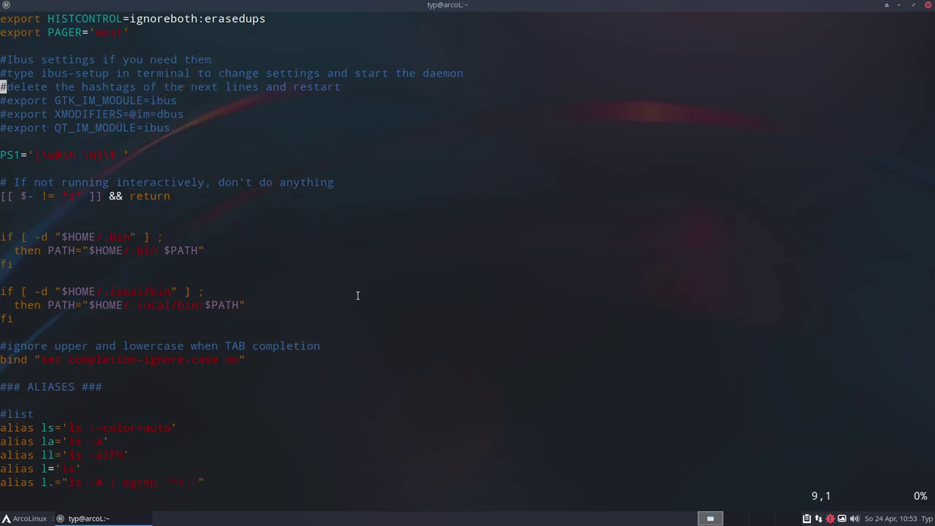
{"action": "scroll", "coordinate": [357, 294], "scroll_direction": "up", "scroll_amount": 1}
{"action": "key", "text": "k"}
{"action": "key", "text": "k"}
{"action": "key", "text": "k"}
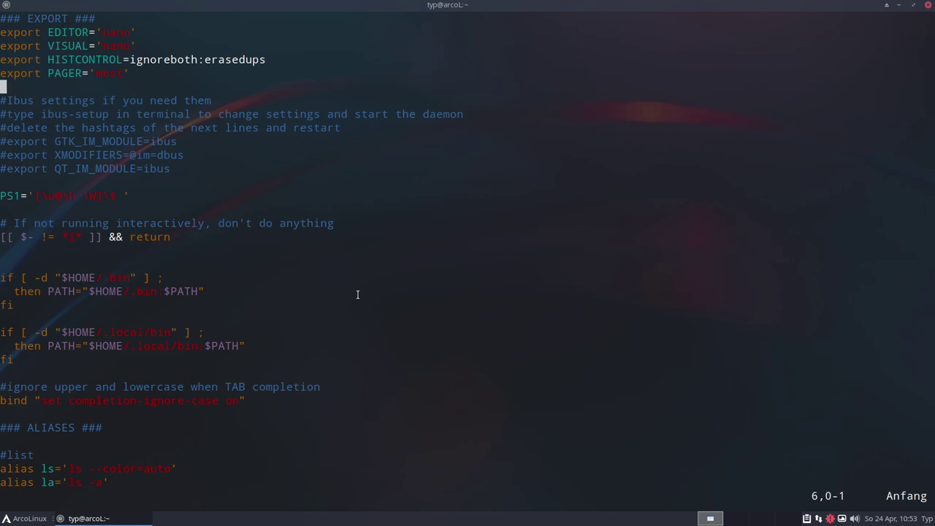
{"action": "key", "text": "k"}
{"action": "key", "text": "k"}
{"action": "key", "text": "k"}
{"action": "key", "text": "k"}
{"action": "key", "text": "h"}
{"action": "key", "text": "h"}
{"action": "key", "text": "h"}
{"action": "key", "text": "h"}
{"action": "key", "text": "h"}
{"action": "key", "text": "h"}
{"action": "key", "text": "h"}
{"action": "key", "text": "l"}
{"action": "key", "text": "l"}
{"action": "key", "text": "l"}
{"action": "key", "text": "l"}
{"action": "key", "text": "j"}
{"action": "key", "text": "k"}
{"action": "key", "text": "l"}
{"action": "key", "text": "l"}
{"action": "key", "text": "x"}
{"action": "key", "text": "x"}
{"action": "key", "text": "x"}
{"action": "key", "text": "i"}
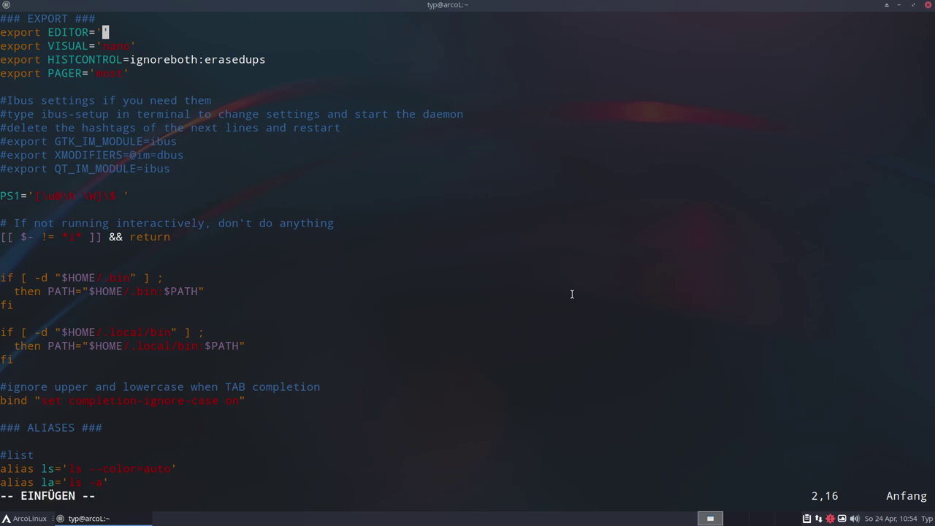
{"action": "type", "text": "vim"}
Leave insert mode and save .bashrc with :w
{"action": "key", "text": "Escape"}
{"action": "type", "text": ":w"}
{"action": "key", "text": "Return"}
{"action": "key", "text": "Down"}
{"action": "key", "text": "Down"}
{"action": "key", "text": "Down"}
{"action": "key", "text": "Down"}
{"action": "key", "text": "Down"}
{"action": "key", "text": "Down"}
{"action": "key", "text": "Down"}
{"action": "key", "text": "Down"}
{"action": "key", "text": "Down"}
{"action": "key", "text": "Down"}
{"action": "key", "text": "Down"}
{"action": "key", "text": "Down"}
{"action": "key", "text": "Down"}
{"action": "key", "text": "Up"}
{"action": "key", "text": "Down"}
{"action": "key", "text": "Down"}
{"action": "key", "text": "Down"}
{"action": "key", "text": "Down"}
{"action": "key", "text": "Down"}
{"action": "key", "text": "Down"}
{"action": "key", "text": "Down"}
{"action": "key", "text": "Down"}
{"action": "key", "text": "Down"}
{"action": "key", "text": "Down"}
{"action": "key", "text": "Down"}
{"action": "key", "text": "Down"}
{"action": "key", "text": "Up"}
{"action": "key", "text": "Up"}
{"action": "key", "text": "Up"}
{"action": "key", "text": "Up"}
{"action": "key", "text": "Up"}
{"action": "key", "text": "Up"}
{"action": "key", "text": "Up"}
{"action": "key", "text": "Up"}
{"action": "key", "text": "Up"}
{"action": "key", "text": "Up"}
{"action": "key", "text": "Up"}
{"action": "key", "text": "Up"}
{"action": "key", "text": "Up"}
{"action": "key", "text": "Up"}
{"action": "key", "text": "Up"}
{"action": "key", "text": "Up"}
{"action": "key", "text": "Up"}
{"action": "key", "text": "Up"}
{"action": "key", "text": "Up"}
{"action": "key", "text": "Up"}
{"action": "key", "text": "Up"}
{"action": "key", "text": "Up"}
{"action": "key", "text": "Down"}
{"action": "key", "text": "Down"}
{"action": "key", "text": "Down"}
{"action": "key", "text": "Down"}
{"action": "key", "text": "Down"}
{"action": "key", "text": "Down"}
{"action": "key", "text": "Down"}
{"action": "key", "text": "Down"}
{"action": "key", "text": "Down"}
{"action": "key", "text": "Down"}
{"action": "key", "text": "Down"}
{"action": "key", "text": "Down"}
{"action": "key", "text": "Down"}
{"action": "key", "text": "Down"}
{"action": "key", "text": "Down"}
{"action": "key", "text": "Down"}
{"action": "key", "text": "Down"}
{"action": "key", "text": "Down"}
{"action": "key", "text": "Down"}
{"action": "key", "text": "Down"}
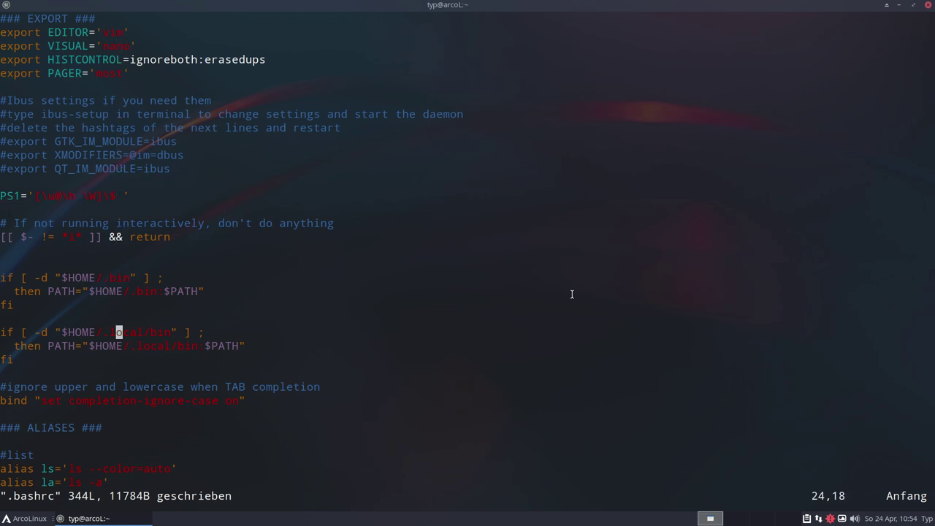
{"action": "key", "text": "Down"}
{"action": "key", "text": "Down"}
{"action": "key", "text": "Down"}
{"action": "key", "text": "Down"}
{"action": "key", "text": "Down"}
{"action": "key", "text": "Down"}
{"action": "key", "text": "Down"}
{"action": "key", "text": "Down"}
{"action": "key", "text": "Down"}
{"action": "key", "text": "Down"}
{"action": "key", "text": "Down"}
{"action": "key", "text": "Down"}
{"action": "key", "text": "Down"}
{"action": "key", "text": "Down"}
{"action": "key", "text": "Down"}
{"action": "key", "text": "Down"}
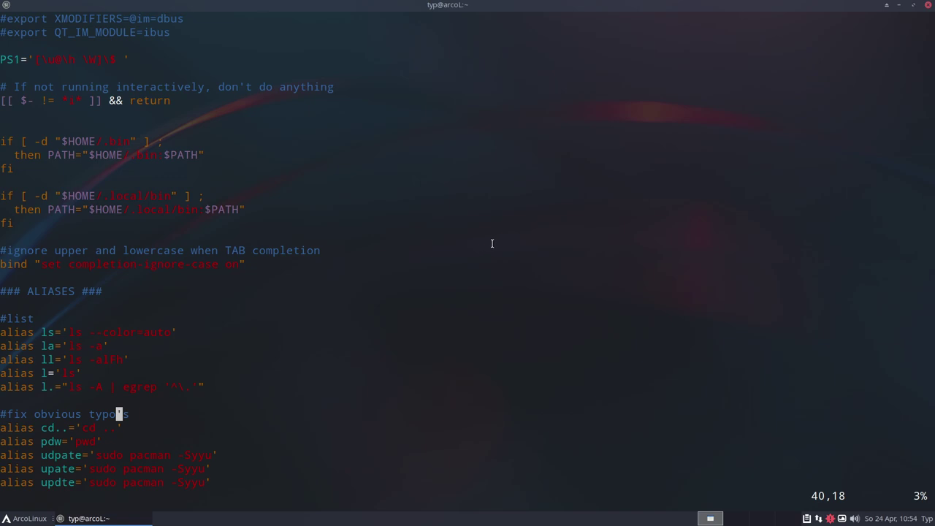
{"action": "scroll", "coordinate": [492, 242], "scroll_direction": "down", "scroll_amount": 3}
{"action": "scroll", "coordinate": [469, 245], "scroll_direction": "down", "scroll_amount": 3}
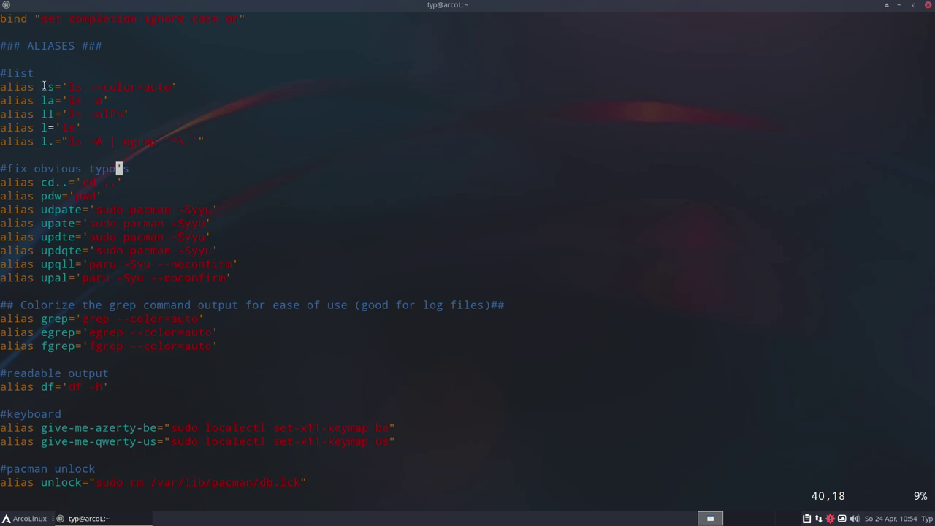
{"action": "left_click", "coordinate": [23, 97]}
{"action": "scroll", "coordinate": [27, 176], "scroll_direction": "down", "scroll_amount": 1}
{"action": "scroll", "coordinate": [27, 176], "scroll_direction": "down", "scroll_amount": 1}
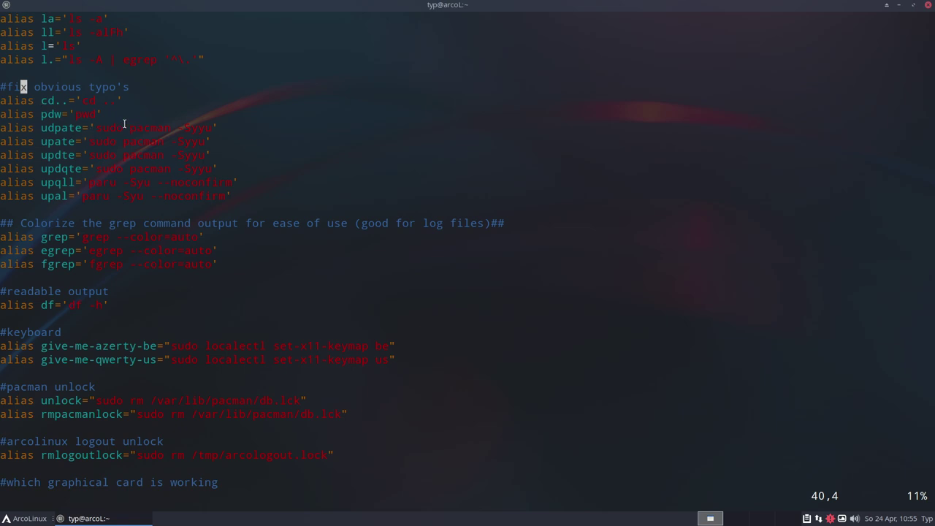
{"action": "key", "text": "h"}
{"action": "key", "text": "h"}
{"action": "left_click_drag", "start_coordinate": [90, 129], "coordinate": [223, 129]}
{"action": "left_click", "coordinate": [315, 168]}
{"action": "scroll", "coordinate": [307, 171], "scroll_direction": "down", "scroll_amount": 1}
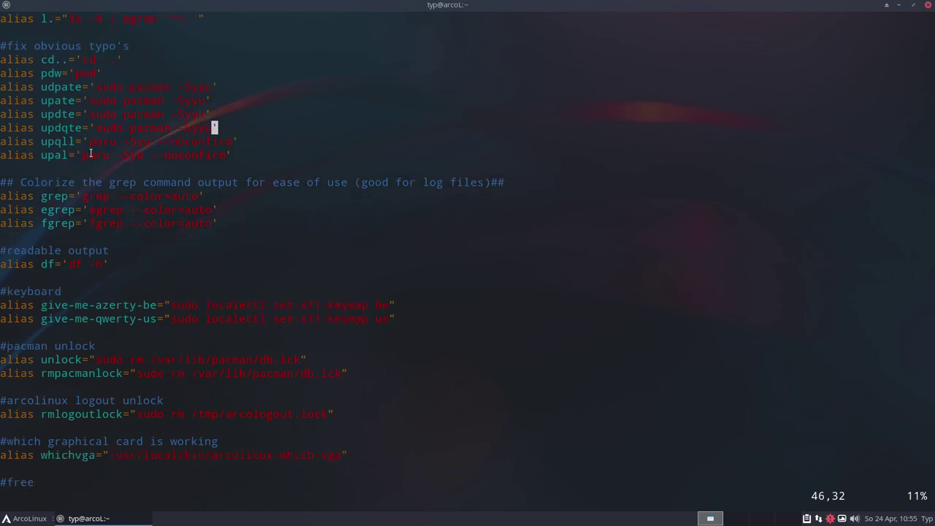
{"action": "left_click_drag", "start_coordinate": [81, 155], "coordinate": [115, 155]}
{"action": "left_click", "coordinate": [152, 154]}
{"action": "scroll", "coordinate": [183, 162], "scroll_direction": "down", "scroll_amount": 6}
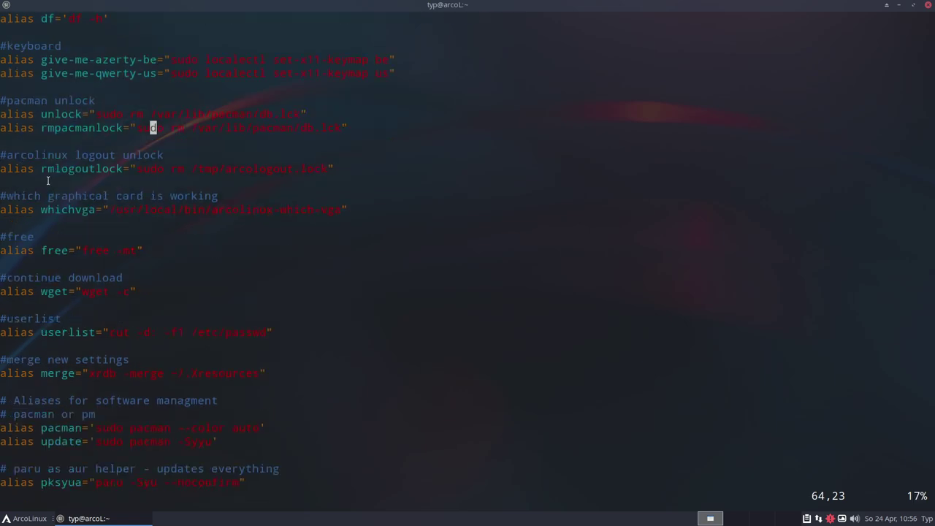
{"action": "scroll", "coordinate": [151, 210], "scroll_direction": "down", "scroll_amount": 2}
{"action": "scroll", "coordinate": [157, 206], "scroll_direction": "down", "scroll_amount": 11}
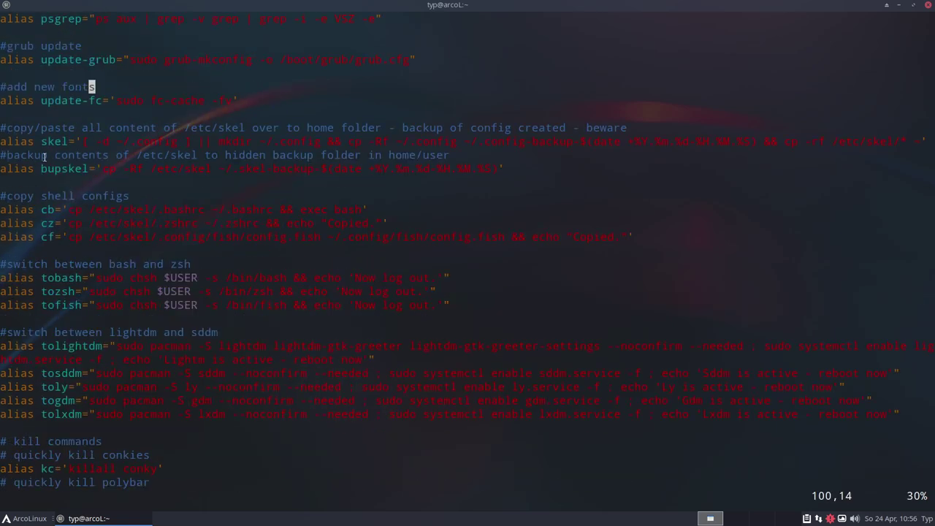
{"action": "left_click_drag", "start_coordinate": [37, 142], "coordinate": [72, 141]}
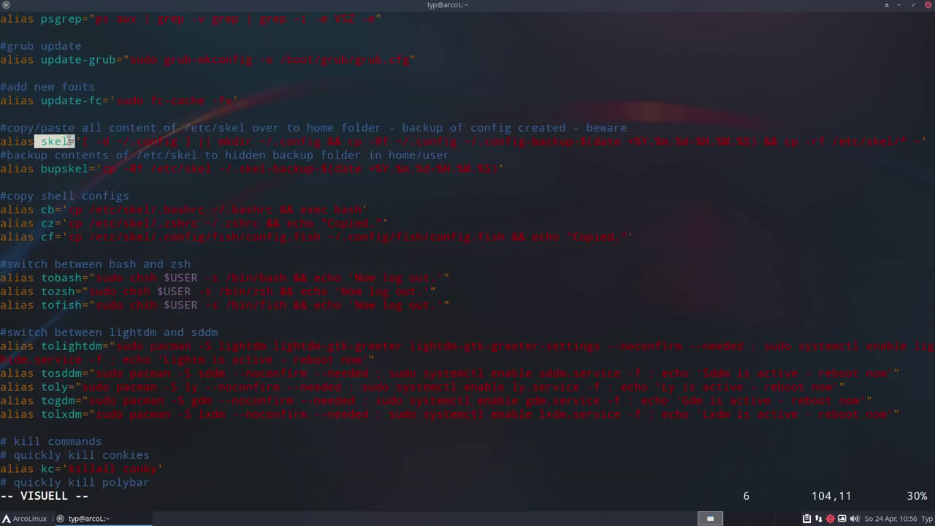
{"action": "left_click", "coordinate": [71, 141]}
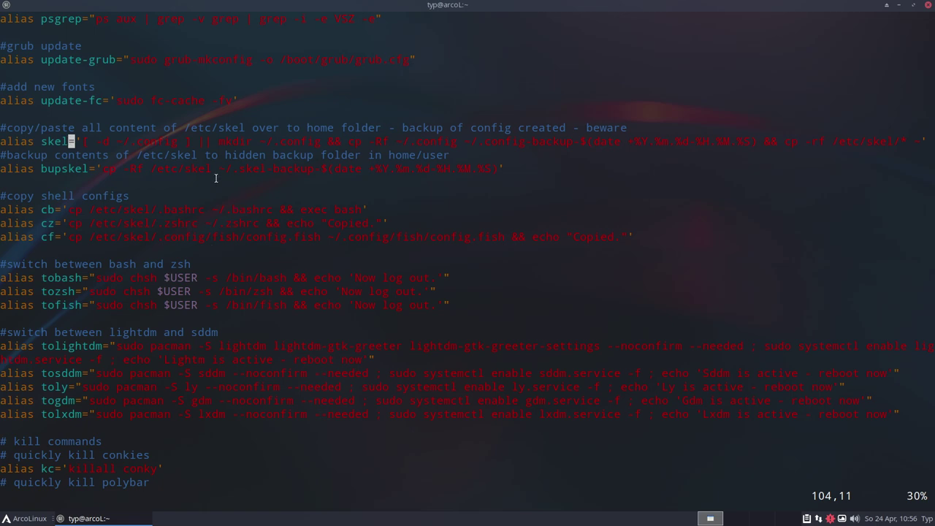
Launch Thunar from the Whisker menu and browse to the /etc/skel folder
{"action": "left_click", "coordinate": [26, 520]}
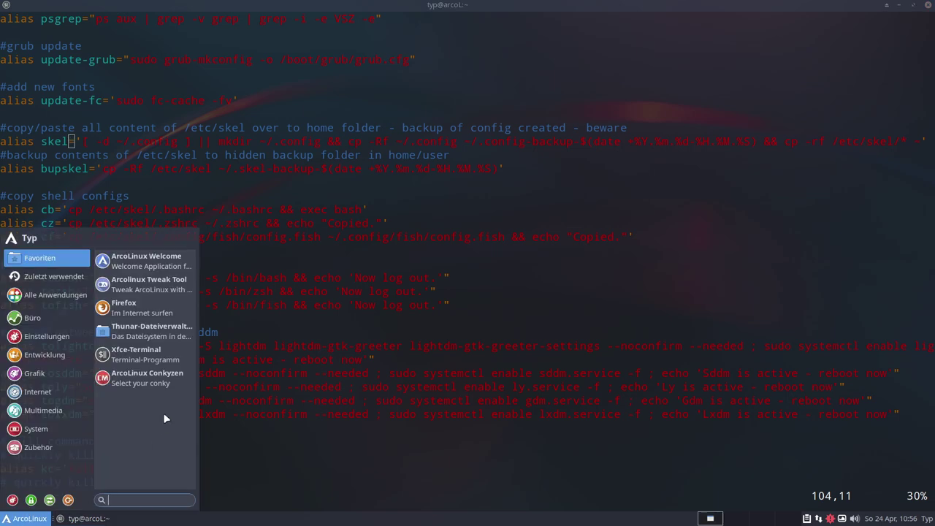
{"action": "left_click", "coordinate": [149, 333]}
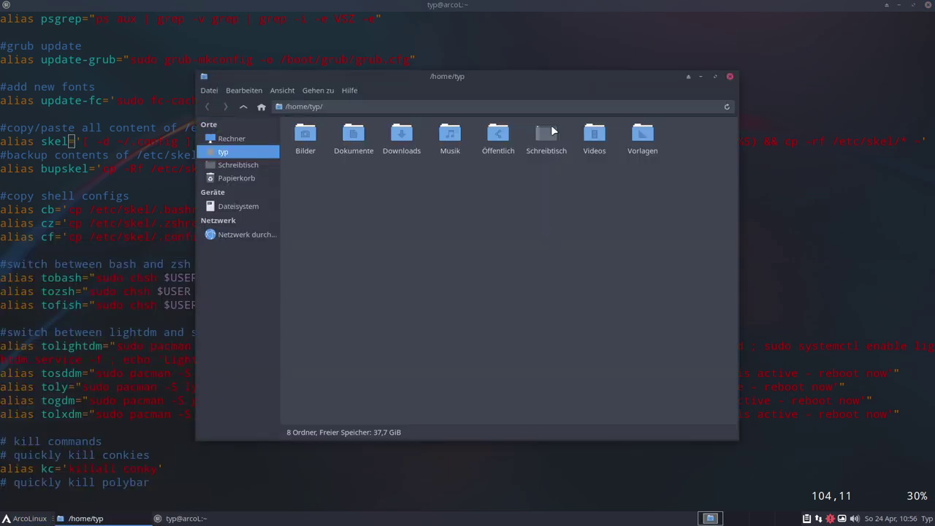
{"action": "left_click", "coordinate": [242, 108]}
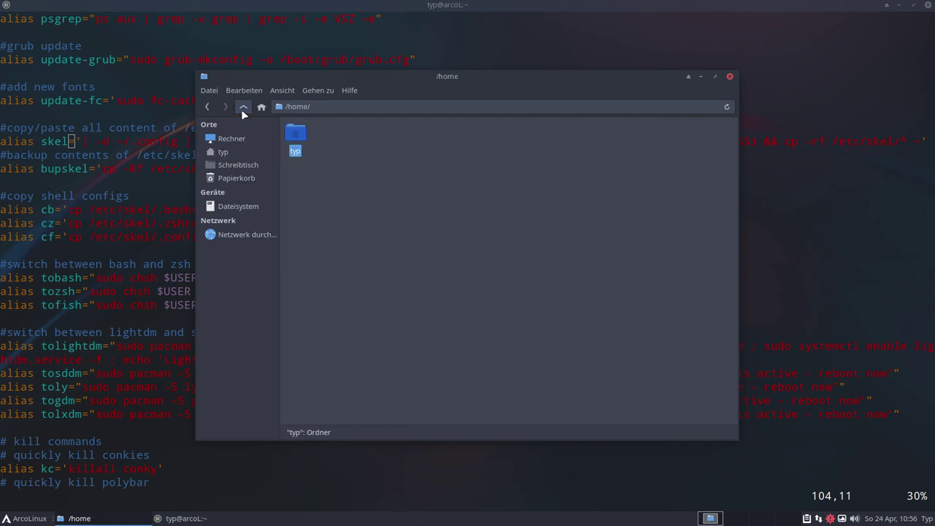
{"action": "left_click", "coordinate": [242, 109]}
{"action": "left_click", "coordinate": [390, 243]}
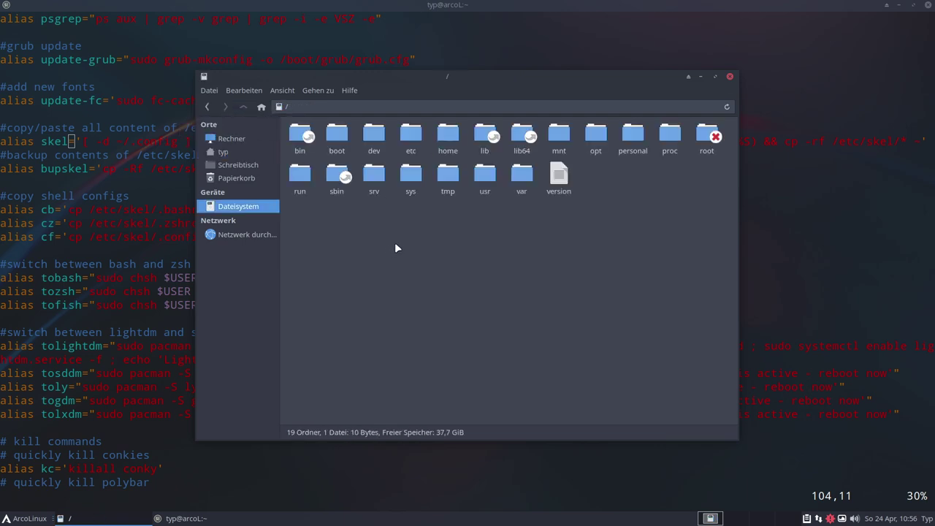
{"action": "double_click", "coordinate": [411, 139]}
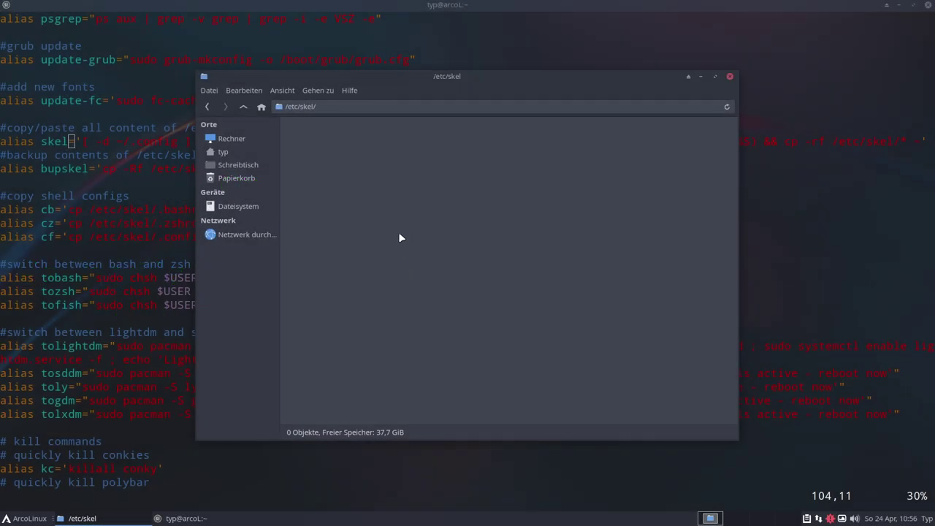
{"action": "left_click_drag", "start_coordinate": [426, 80], "coordinate": [479, 107]}
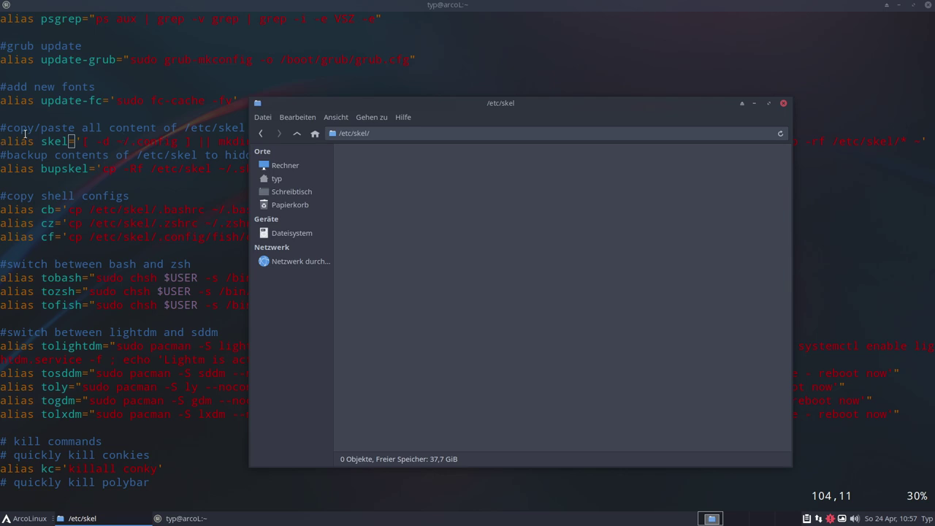
Bring the vim terminal with .bashrc back to the front
{"action": "double_click", "coordinate": [56, 144]}
{"action": "left_click_drag", "start_coordinate": [86, 141], "coordinate": [705, 142]}
{"action": "left_click", "coordinate": [795, 162]}
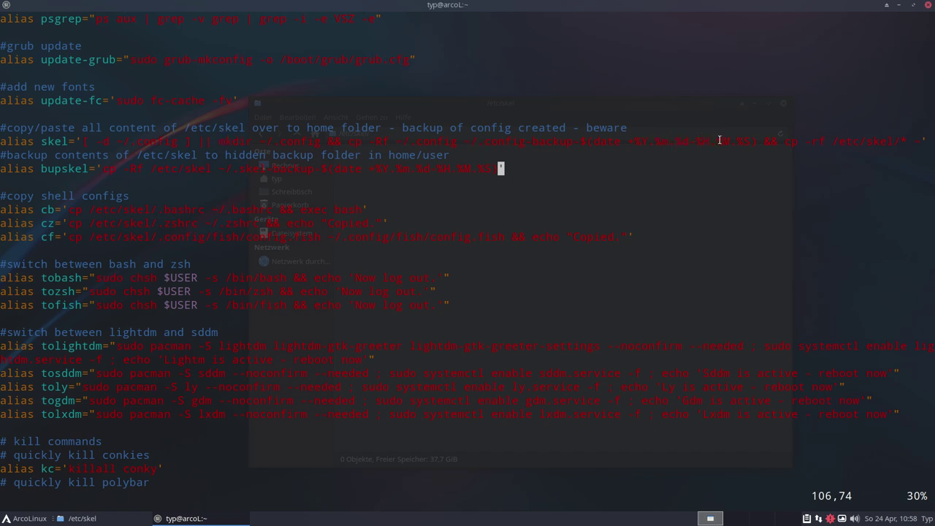
{"action": "left_click_drag", "start_coordinate": [260, 141], "coordinate": [317, 141]}
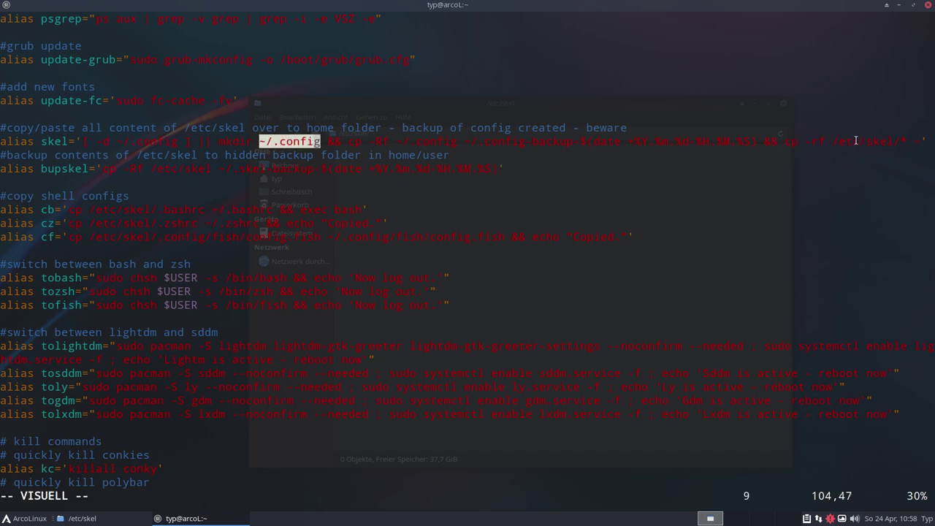
{"action": "left_click_drag", "start_coordinate": [833, 141], "coordinate": [893, 139]}
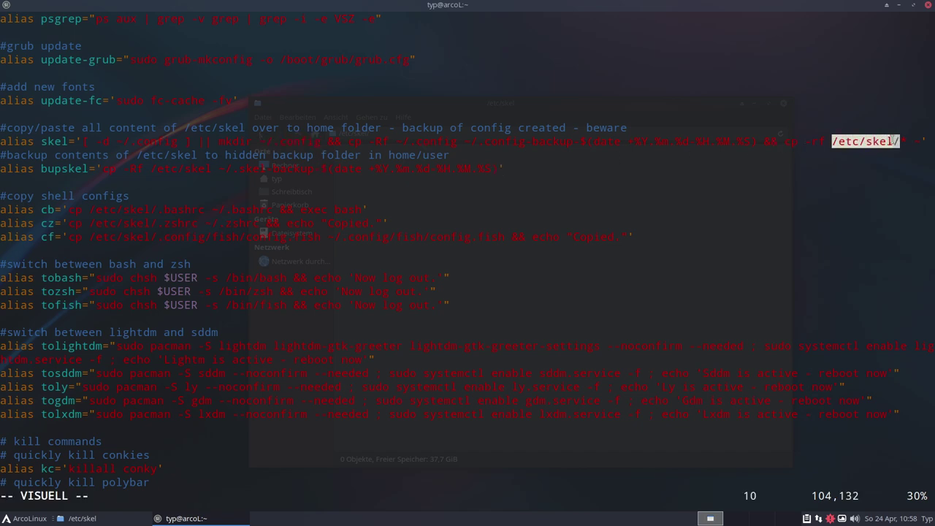
{"action": "left_click", "coordinate": [557, 217]}
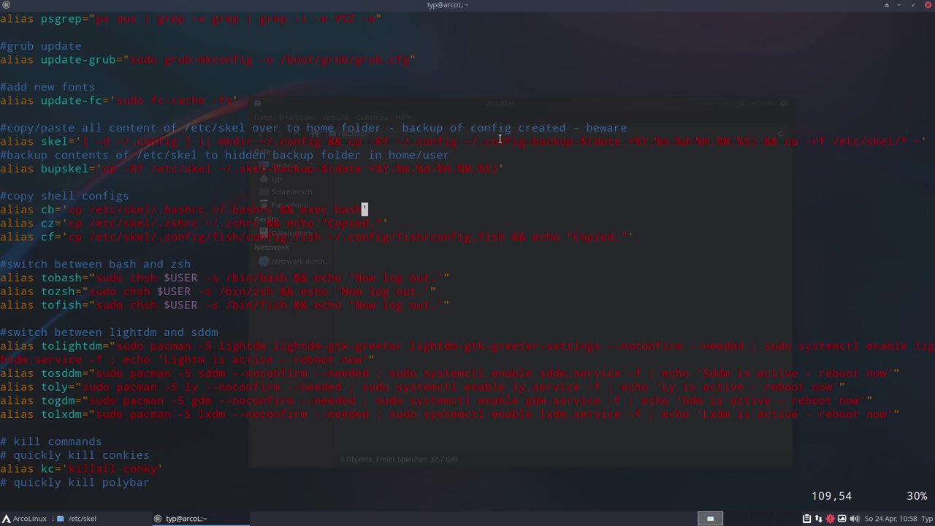
{"action": "left_click_drag", "start_coordinate": [494, 141], "coordinate": [606, 141]}
{"action": "left_click", "coordinate": [534, 141]}
{"action": "left_click", "coordinate": [185, 181]}
{"action": "left_click_drag", "start_coordinate": [179, 170], "coordinate": [200, 169]}
{"action": "left_click", "coordinate": [200, 169]}
{"action": "left_click", "coordinate": [156, 182]}
{"action": "left_click", "coordinate": [41, 169], "text": "shift"}
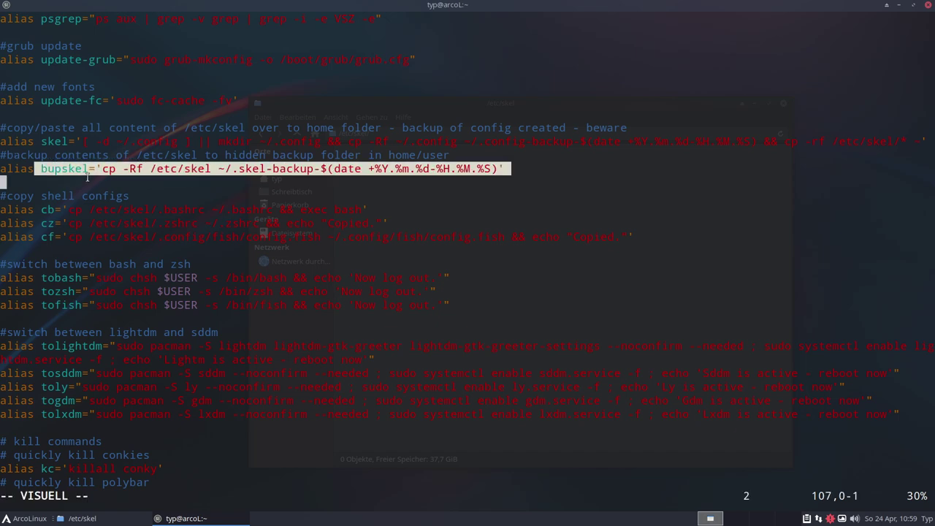
{"action": "key", "text": "Escape"}
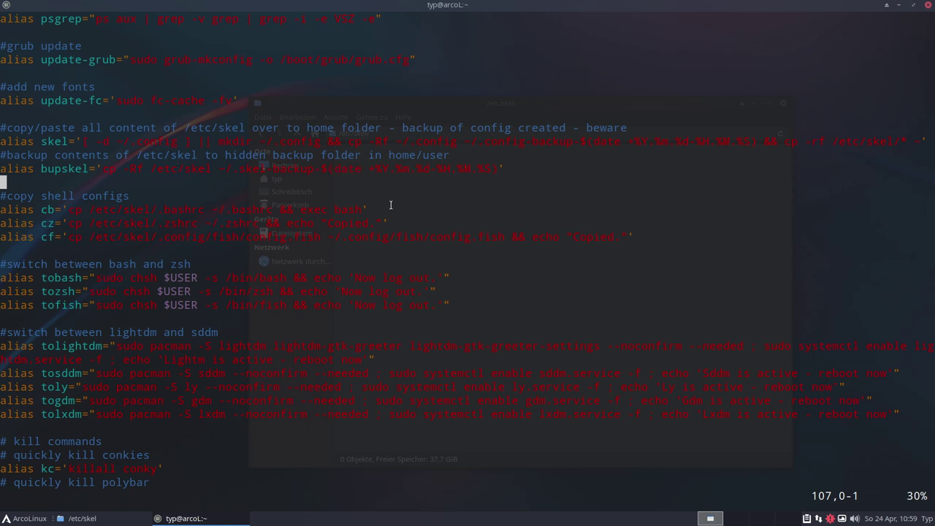
{"action": "left_click", "coordinate": [154, 170]}
{"action": "key", "text": "v"}
{"action": "key", "text": "l"}
{"action": "key", "text": "l"}
{"action": "key", "text": "l"}
{"action": "key", "text": "l"}
{"action": "key", "text": "l"}
{"action": "key", "text": "l"}
{"action": "key", "text": "l"}
{"action": "key", "text": "l"}
{"action": "key", "text": "l"}
{"action": "left_click", "coordinate": [207, 181]}
{"action": "scroll", "coordinate": [217, 185], "scroll_direction": "down", "scroll_amount": 1}
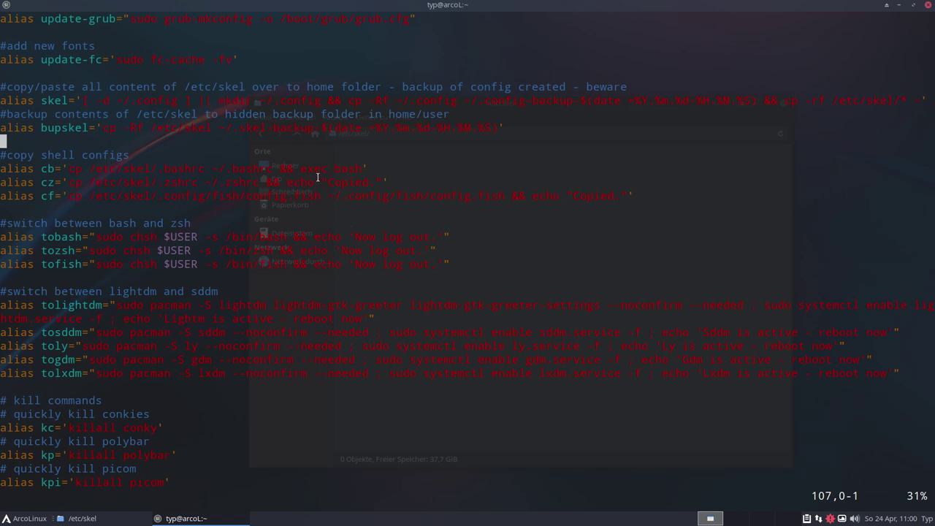
{"action": "double_click", "coordinate": [44, 168]}
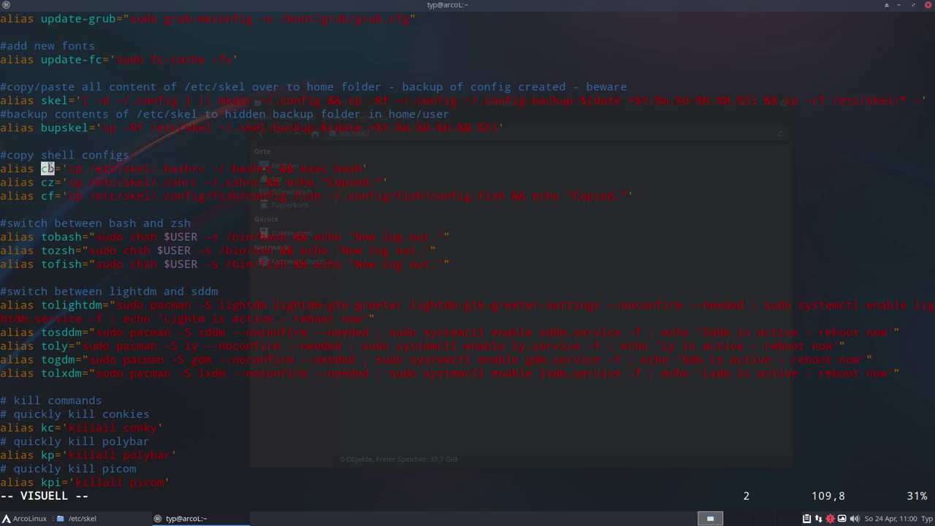
{"action": "left_click", "coordinate": [73, 167]}
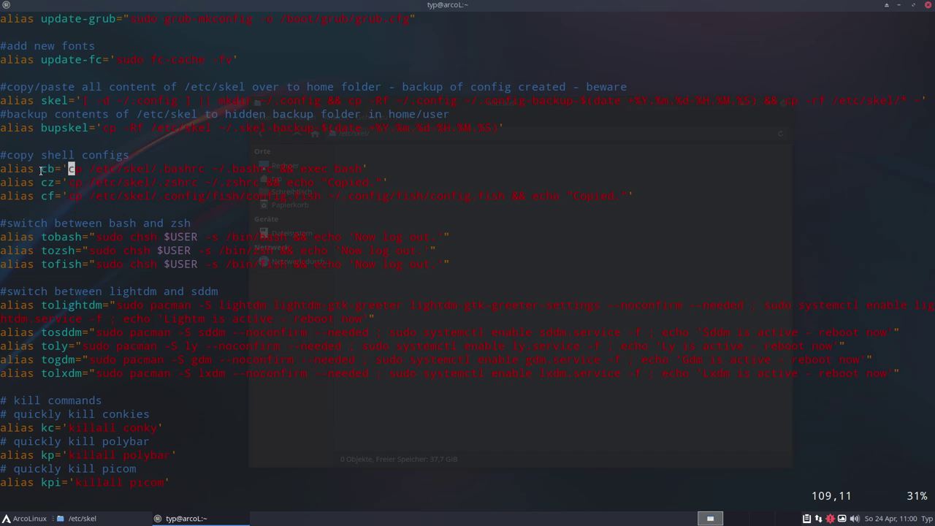
{"action": "left_click_drag", "start_coordinate": [37, 168], "coordinate": [51, 169]}
{"action": "key", "text": "Escape"}
{"action": "left_click_drag", "start_coordinate": [221, 168], "coordinate": [344, 182]}
{"action": "left_click", "coordinate": [371, 166]}
{"action": "key", "text": "Up"}
Scroll the aliases file down to the reporting tools section and highlight the active neofetch line
{"action": "scroll", "coordinate": [241, 237], "scroll_direction": "down", "scroll_amount": 1}
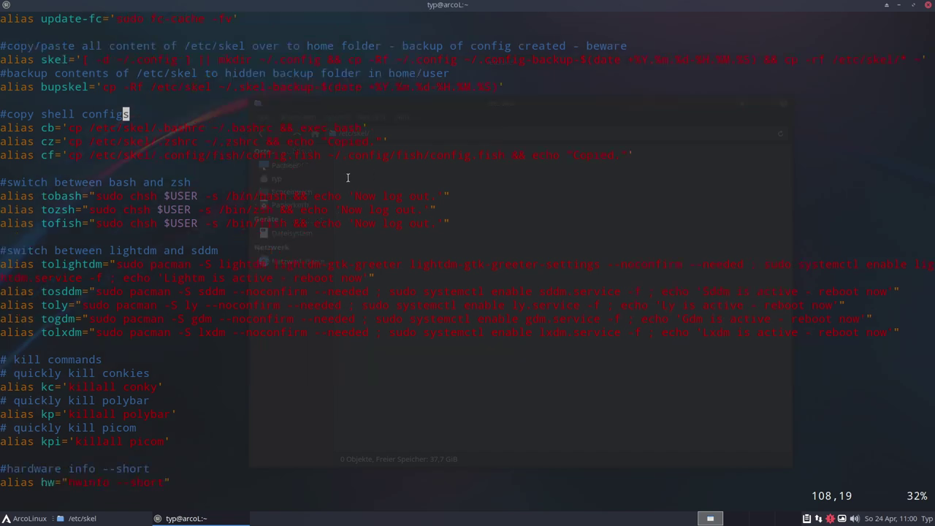
{"action": "scroll", "coordinate": [347, 177], "scroll_direction": "down", "scroll_amount": 2}
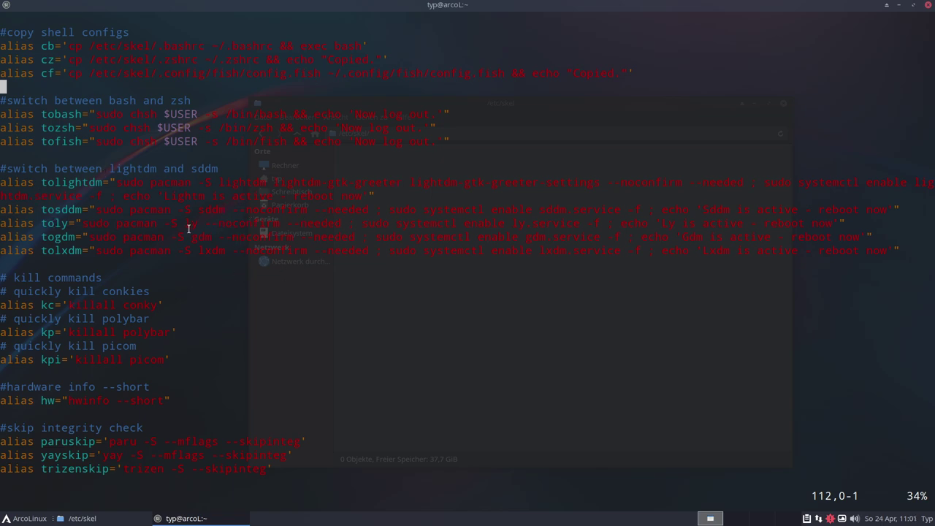
{"action": "scroll", "coordinate": [187, 228], "scroll_direction": "down", "scroll_amount": 5}
{"action": "key", "text": "v"}
{"action": "scroll", "coordinate": [187, 229], "scroll_direction": "down", "scroll_amount": 3}
{"action": "scroll", "coordinate": [453, 210], "scroll_direction": "down", "scroll_amount": 3}
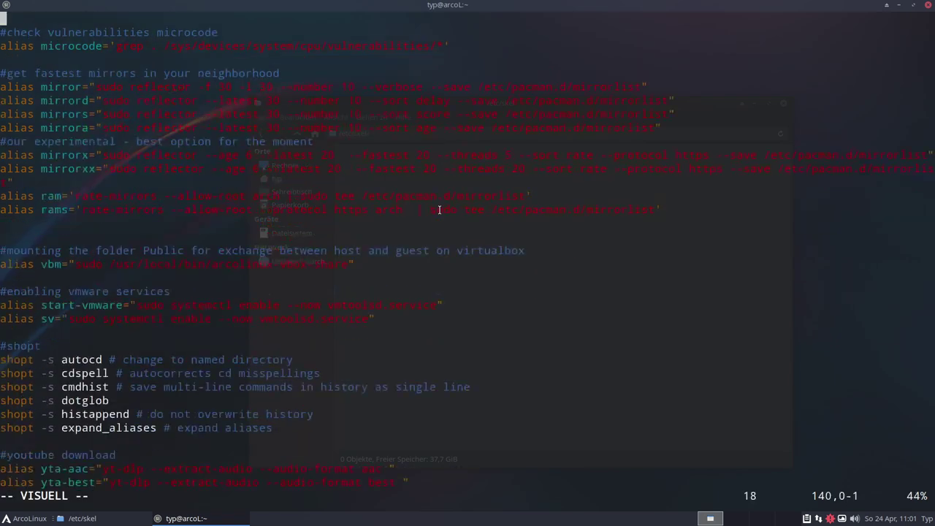
{"action": "scroll", "coordinate": [437, 211], "scroll_direction": "down", "scroll_amount": 2}
{"action": "scroll", "coordinate": [363, 229], "scroll_direction": "down", "scroll_amount": 3}
{"action": "scroll", "coordinate": [363, 230], "scroll_direction": "up", "scroll_amount": 4}
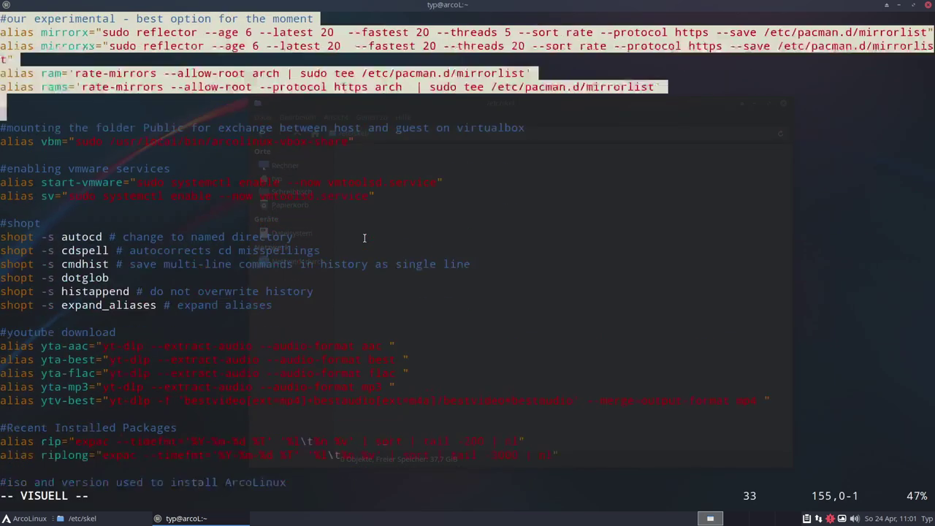
{"action": "scroll", "coordinate": [363, 233], "scroll_direction": "down", "scroll_amount": 3}
{"action": "left_click", "coordinate": [363, 237]}
{"action": "scroll", "coordinate": [236, 272], "scroll_direction": "down", "scroll_amount": 4}
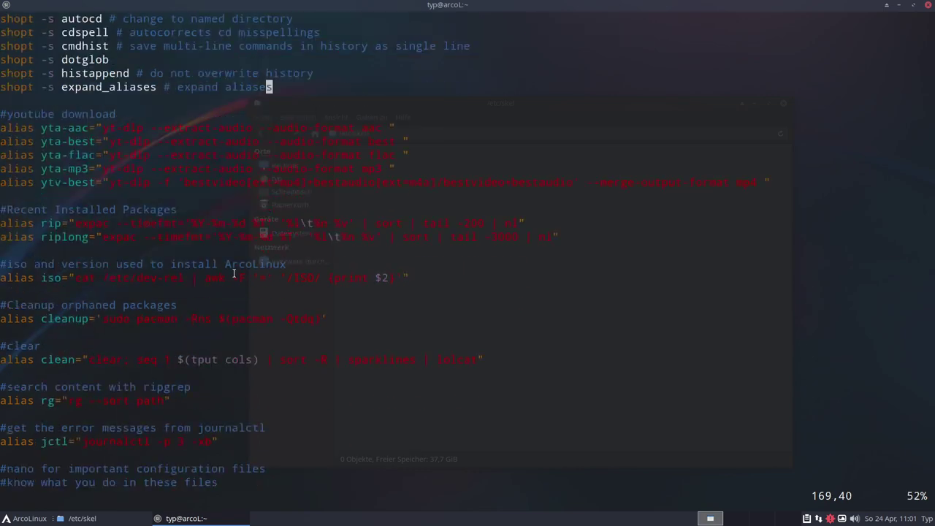
{"action": "scroll", "coordinate": [234, 272], "scroll_direction": "down", "scroll_amount": 7}
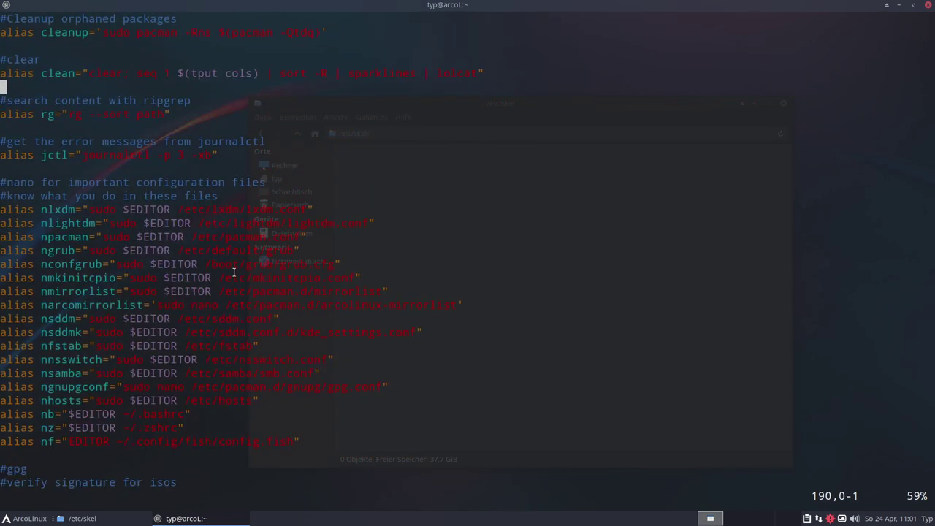
{"action": "scroll", "coordinate": [233, 273], "scroll_direction": "down", "scroll_amount": 4}
{"action": "scroll", "coordinate": [234, 273], "scroll_direction": "down", "scroll_amount": 10}
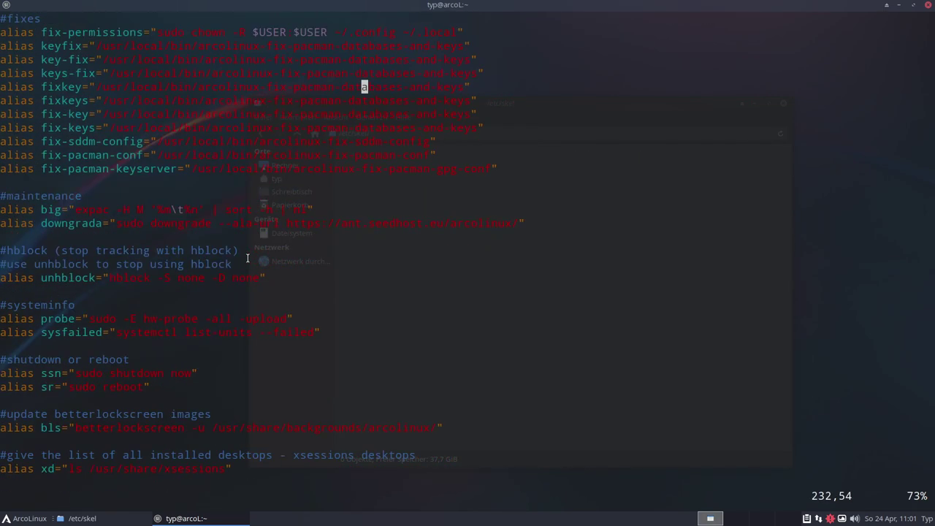
{"action": "scroll", "coordinate": [247, 257], "scroll_direction": "up", "scroll_amount": 2}
{"action": "scroll", "coordinate": [523, 273], "scroll_direction": "down", "scroll_amount": 8}
{"action": "scroll", "coordinate": [363, 232], "scroll_direction": "down", "scroll_amount": 14}
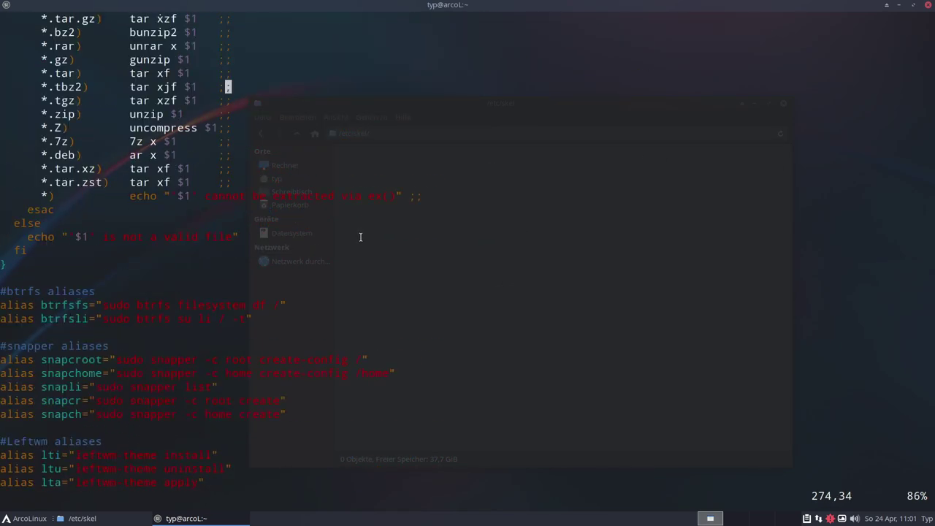
{"action": "scroll", "coordinate": [357, 247], "scroll_direction": "down", "scroll_amount": 4}
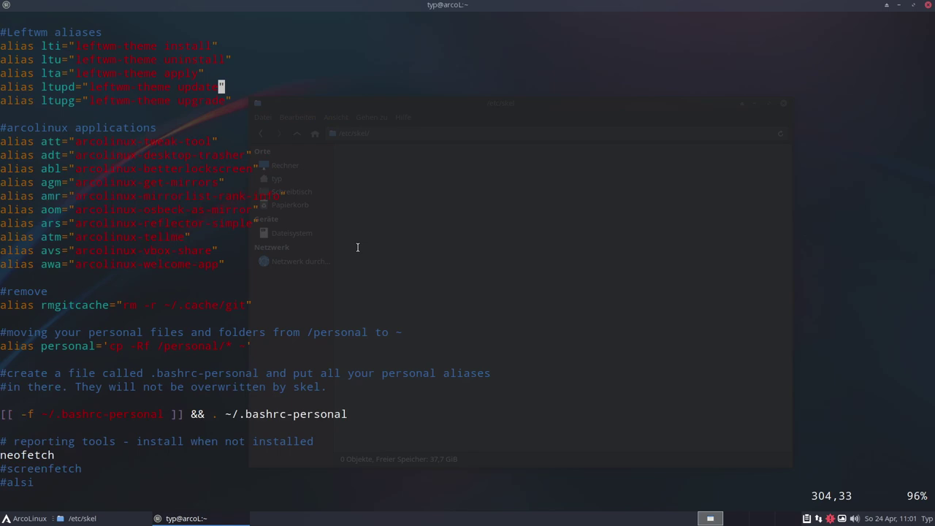
{"action": "scroll", "coordinate": [357, 247], "scroll_direction": "up", "scroll_amount": 5}
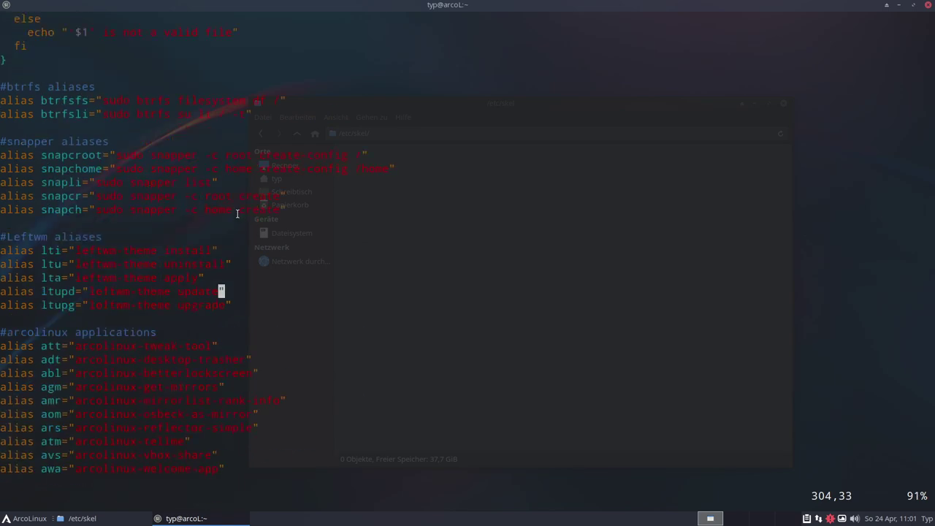
{"action": "scroll", "coordinate": [329, 280], "scroll_direction": "down", "scroll_amount": 13}
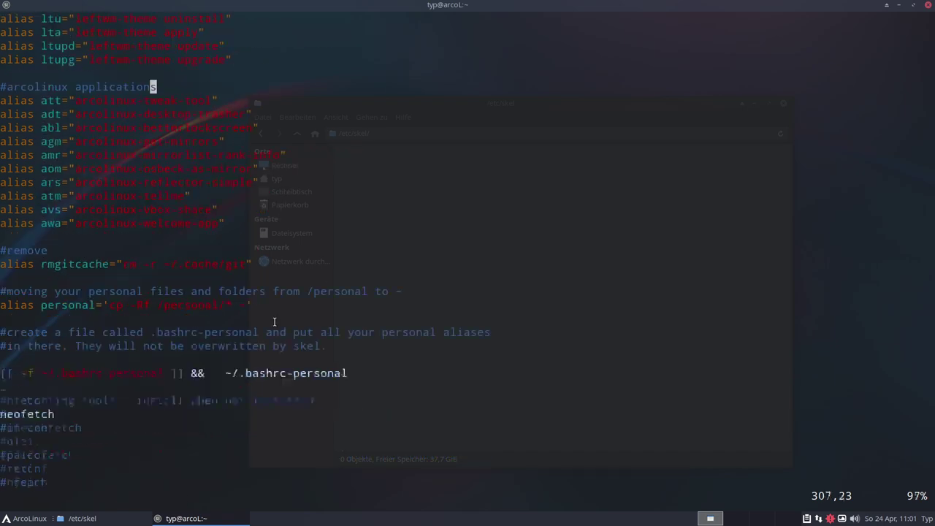
{"action": "scroll", "coordinate": [268, 313], "scroll_direction": "up", "scroll_amount": 2}
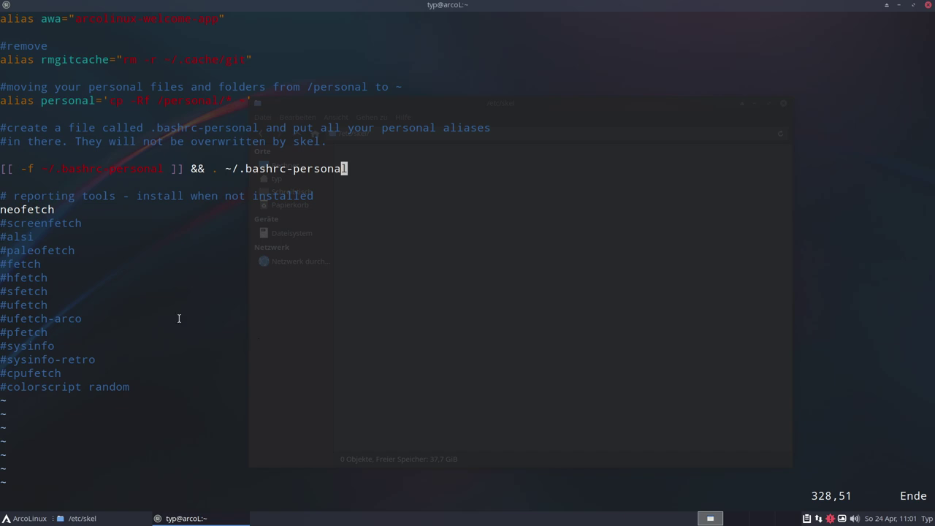
{"action": "double_click", "coordinate": [19, 209]}
{"action": "left_click", "coordinate": [140, 238]}
On an empty workspace, launch ArcoLinux Betterlockscreen from the Whisker Menu's Einstellungen category
{"action": "key", "text": "ctrl+alt+Right"}
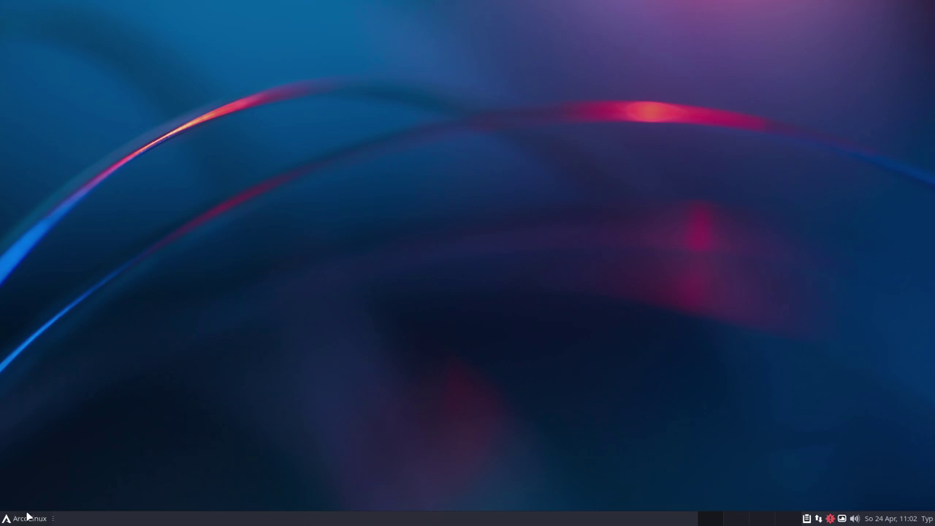
{"action": "left_click", "coordinate": [27, 514]}
{"action": "mouse_move", "coordinate": [40, 318]}
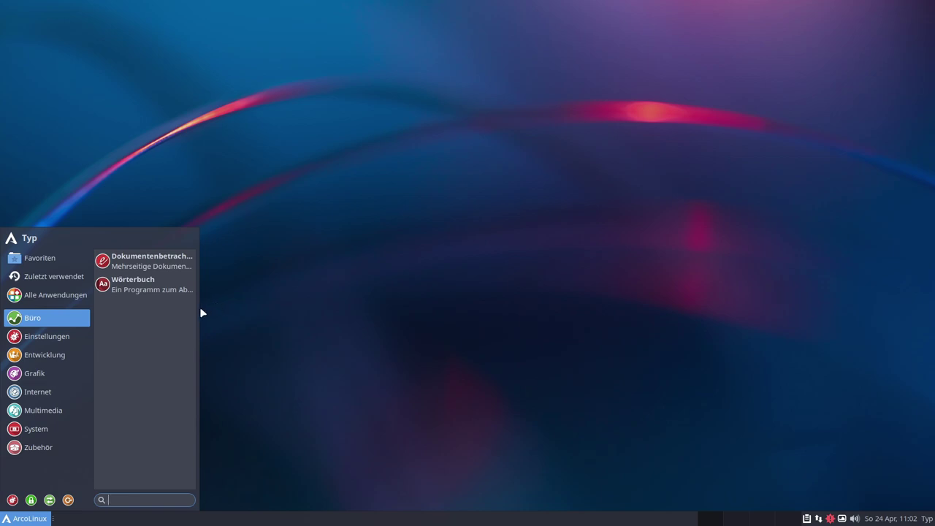
{"action": "left_click_drag", "start_coordinate": [195, 312], "coordinate": [428, 288]}
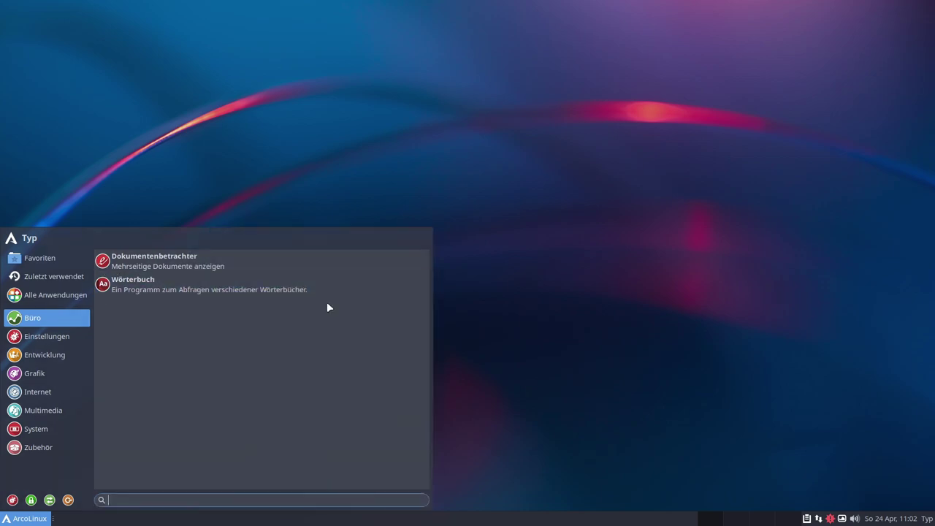
{"action": "left_click_drag", "start_coordinate": [311, 231], "coordinate": [351, 153]}
{"action": "left_click", "coordinate": [52, 261]}
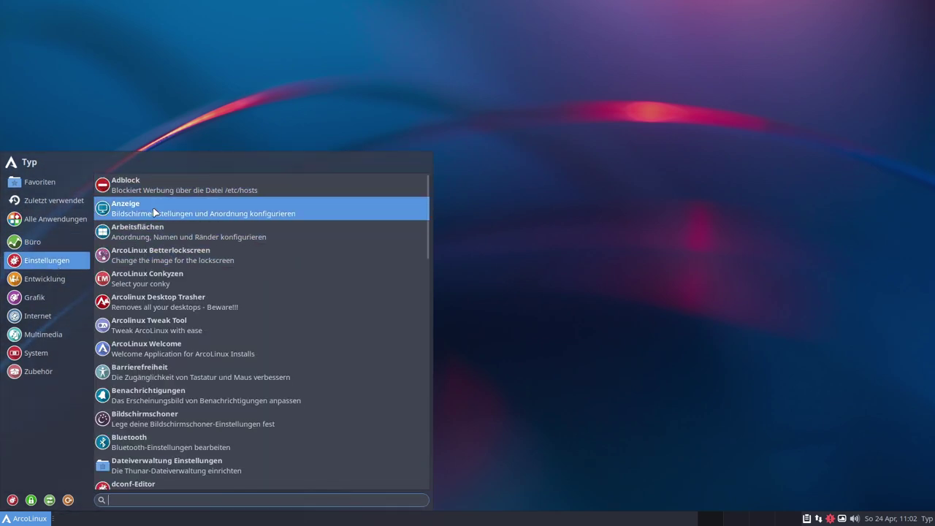
{"action": "left_click", "coordinate": [164, 262]}
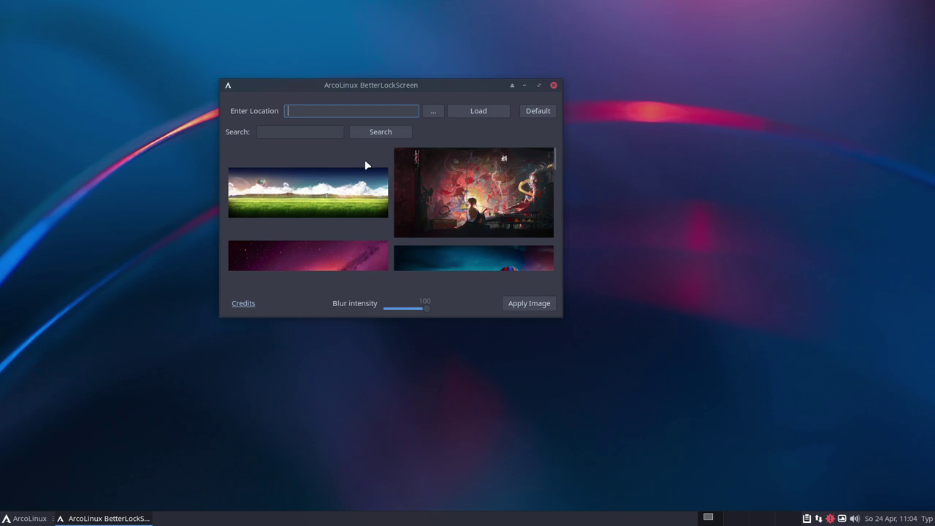
Select the purple galaxy wallpaper in the gallery and apply it as the lock-screen image
{"action": "scroll", "coordinate": [438, 182], "scroll_direction": "down", "scroll_amount": 2}
{"action": "scroll", "coordinate": [438, 185], "scroll_direction": "down", "scroll_amount": 5}
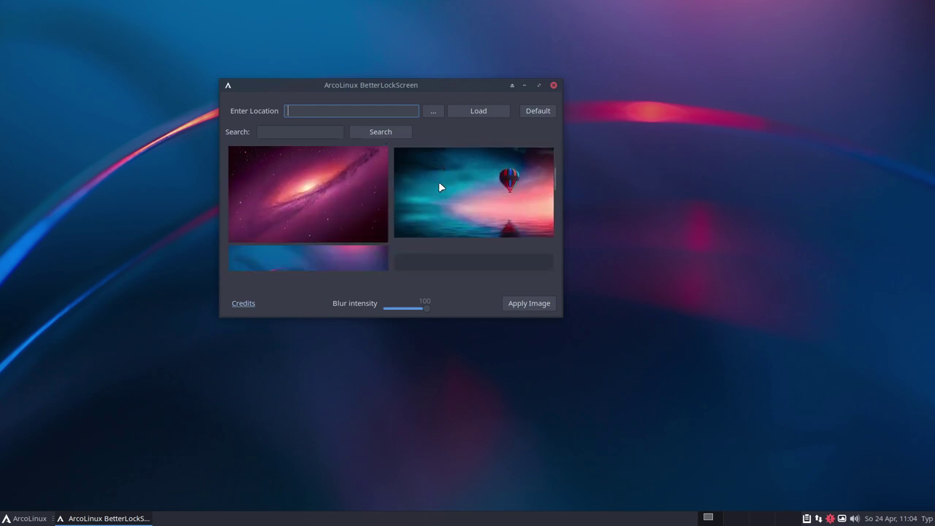
{"action": "scroll", "coordinate": [439, 186], "scroll_direction": "down", "scroll_amount": 2}
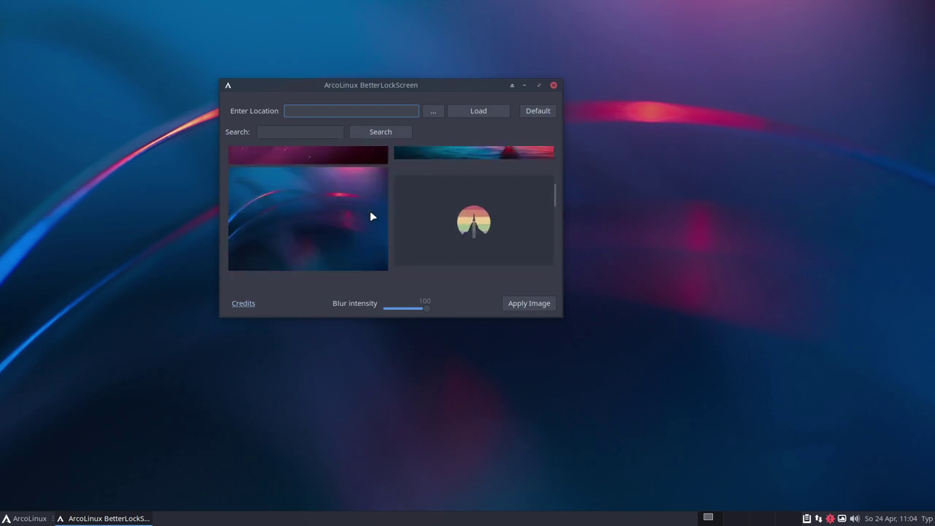
{"action": "scroll", "coordinate": [371, 215], "scroll_direction": "down", "scroll_amount": 3}
{"action": "scroll", "coordinate": [495, 165], "scroll_direction": "down", "scroll_amount": 2}
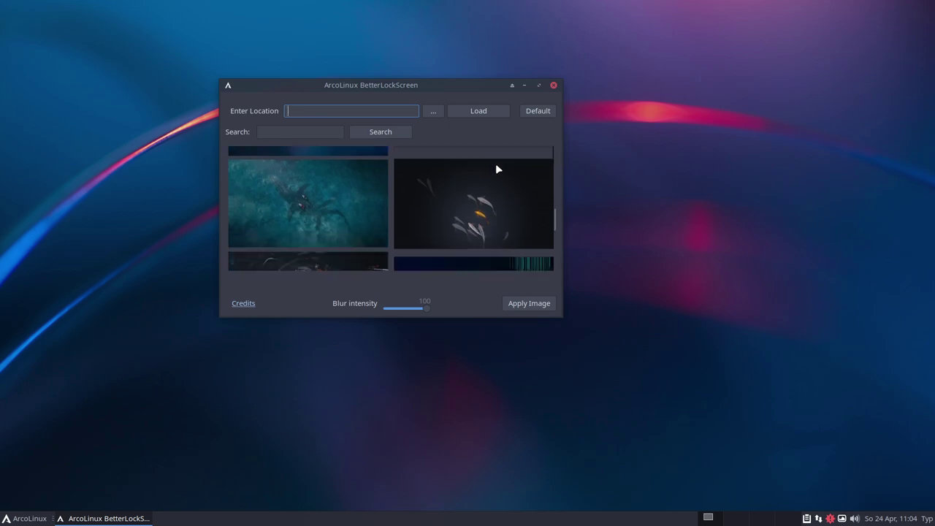
{"action": "scroll", "coordinate": [495, 165], "scroll_direction": "down", "scroll_amount": 3}
{"action": "scroll", "coordinate": [486, 187], "scroll_direction": "down", "scroll_amount": 2}
{"action": "scroll", "coordinate": [486, 186], "scroll_direction": "down", "scroll_amount": 1}
{"action": "scroll", "coordinate": [471, 190], "scroll_direction": "up", "scroll_amount": 2}
{"action": "scroll", "coordinate": [469, 190], "scroll_direction": "up", "scroll_amount": 8}
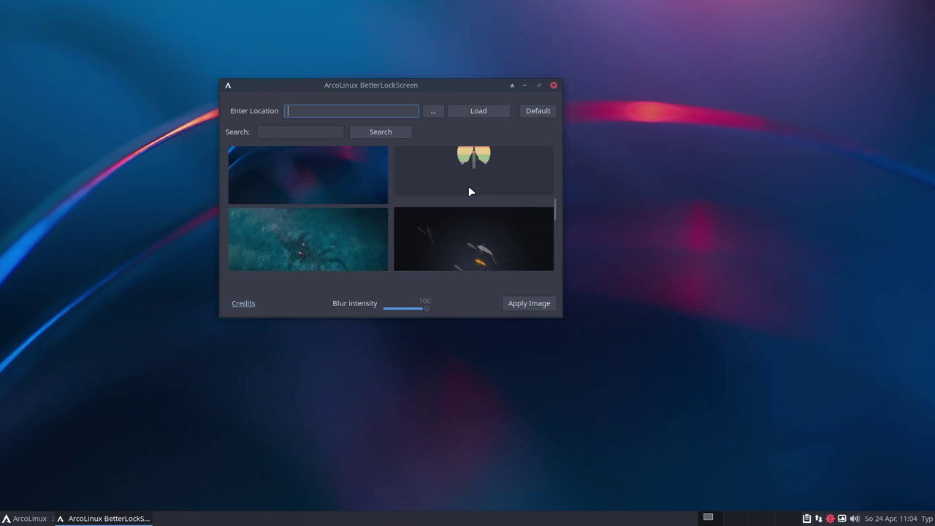
{"action": "scroll", "coordinate": [470, 191], "scroll_direction": "up", "scroll_amount": 3}
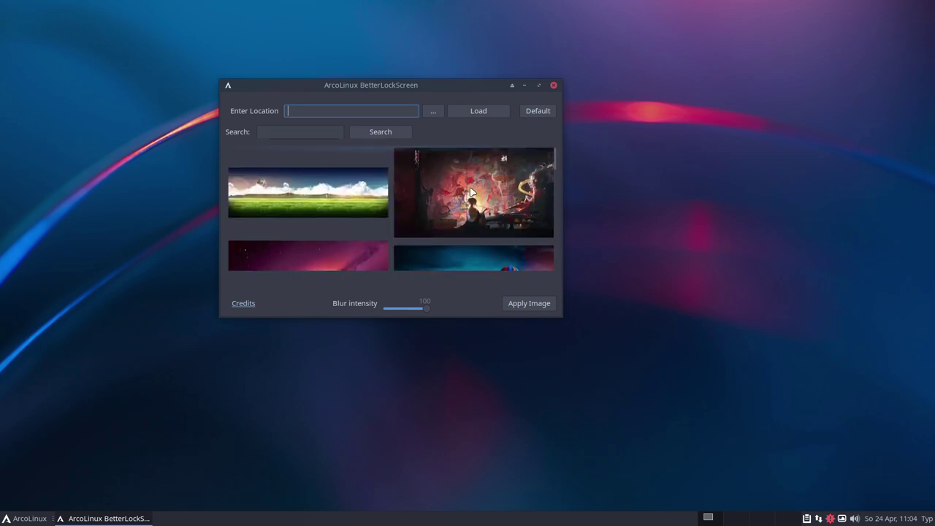
{"action": "scroll", "coordinate": [376, 213], "scroll_direction": "down", "scroll_amount": 2}
{"action": "left_click", "coordinate": [305, 230]}
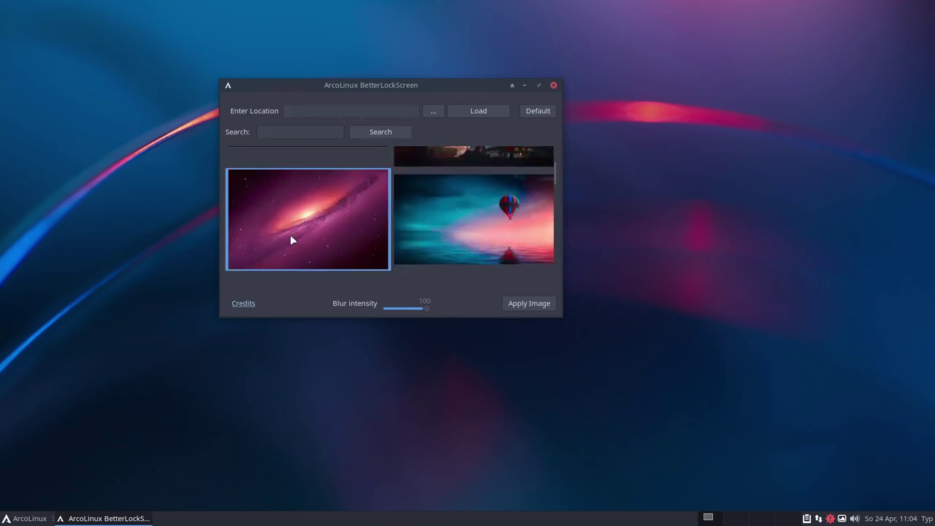
{"action": "left_click", "coordinate": [527, 305]}
{"action": "left_click", "coordinate": [14, 493]}
{"action": "left_click", "coordinate": [7, 518]}
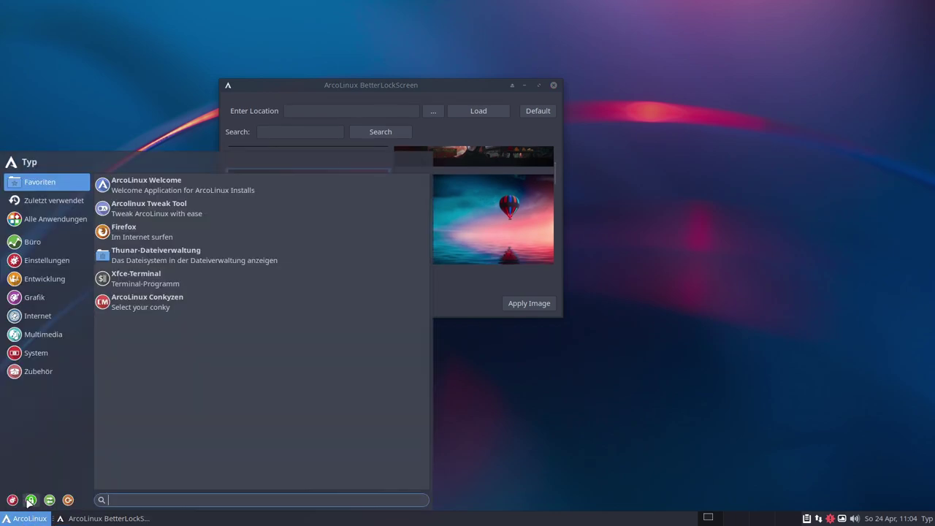
{"action": "left_click", "coordinate": [30, 500]}
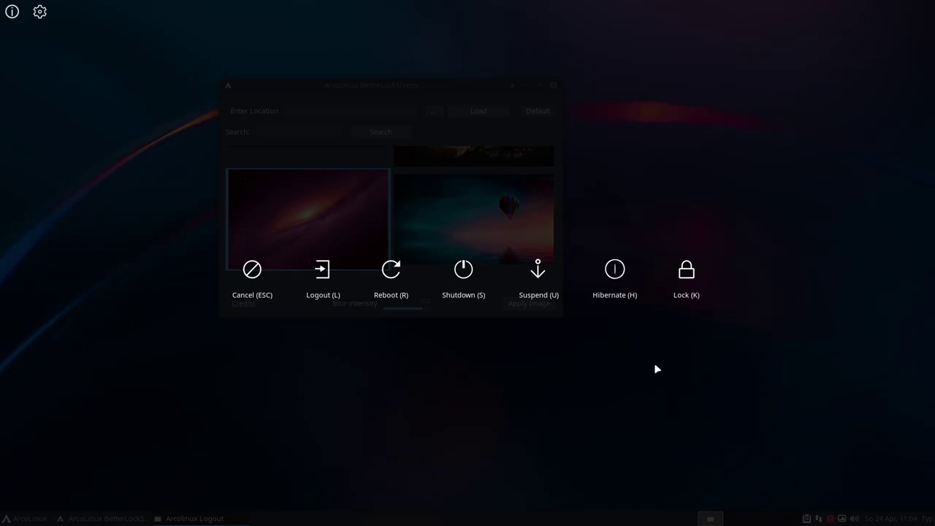
{"action": "left_click", "coordinate": [685, 272]}
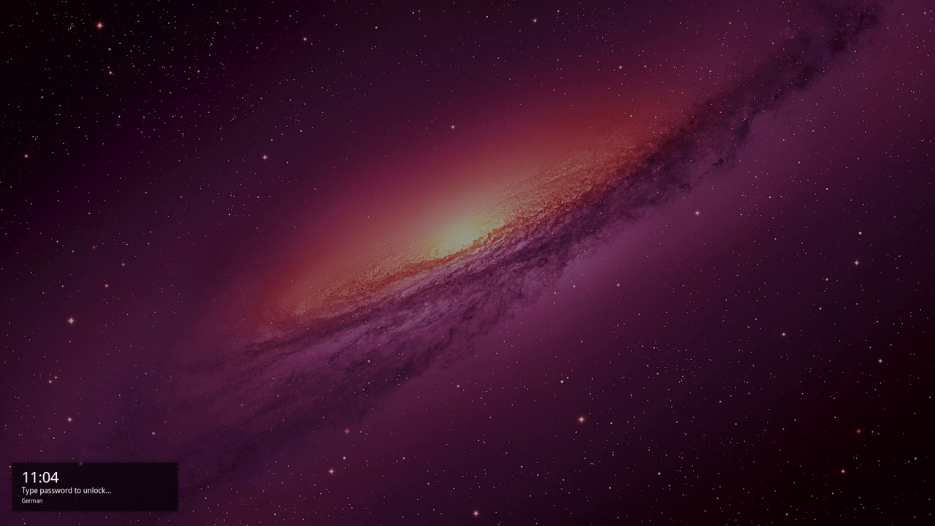
{"action": "key", "text": "Return"}
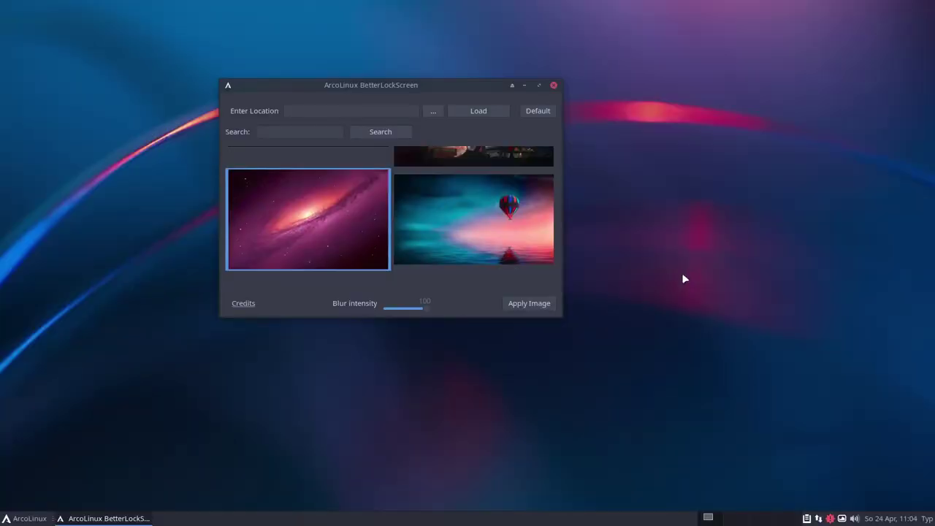
Select the red painting wallpaper and apply it as the lock-screen image
{"action": "left_click", "coordinate": [465, 228]}
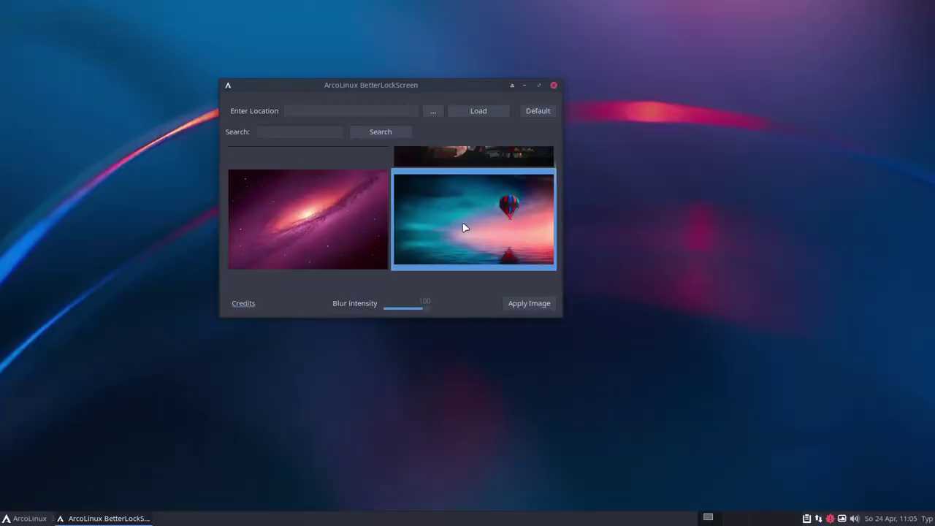
{"action": "scroll", "coordinate": [503, 226], "scroll_direction": "up", "scroll_amount": 1}
{"action": "left_click", "coordinate": [480, 173]}
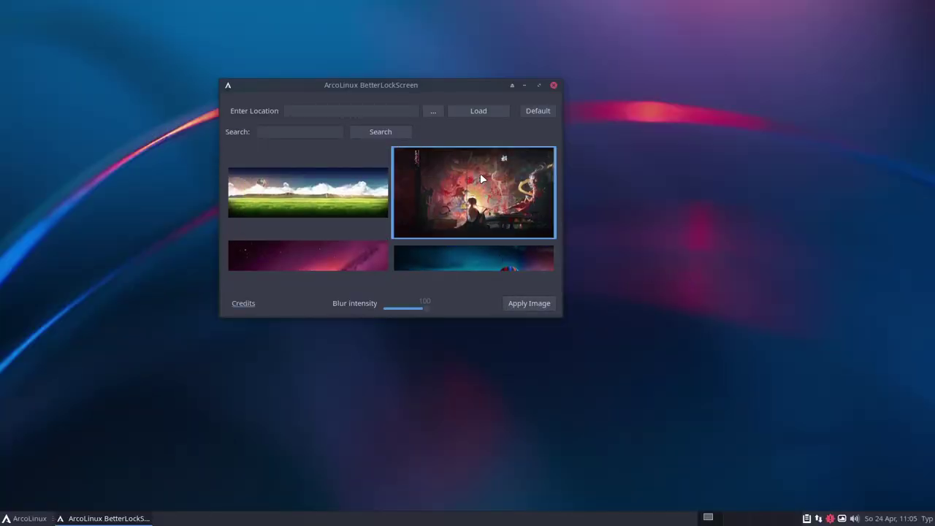
{"action": "left_click", "coordinate": [527, 303]}
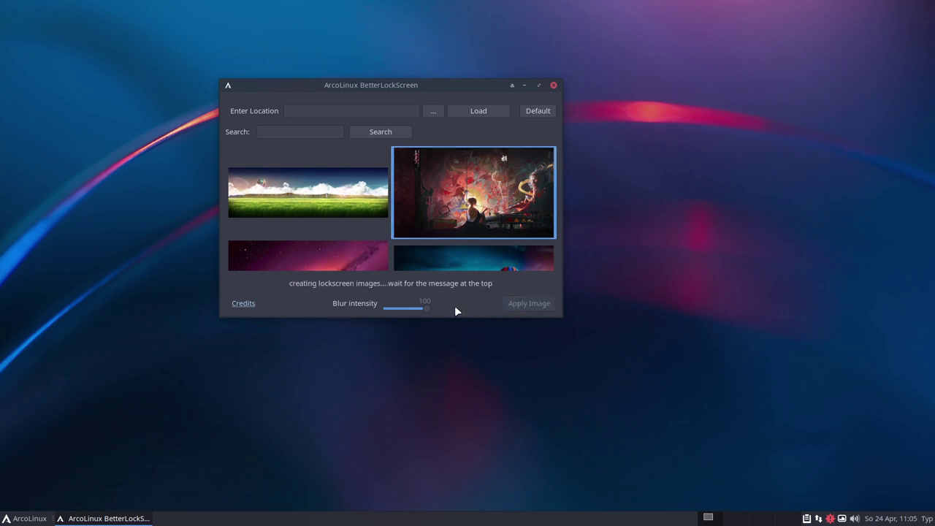
Lock the session from the logout screen to preview it, unlock, and close BetterLockScreen
{"action": "left_click", "coordinate": [31, 517]}
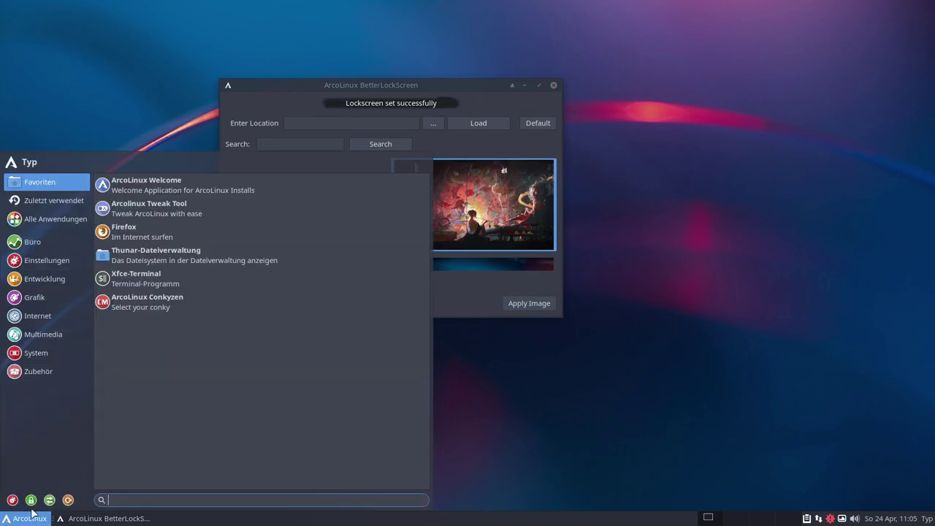
{"action": "left_click", "coordinate": [31, 499]}
{"action": "key", "text": "k"}
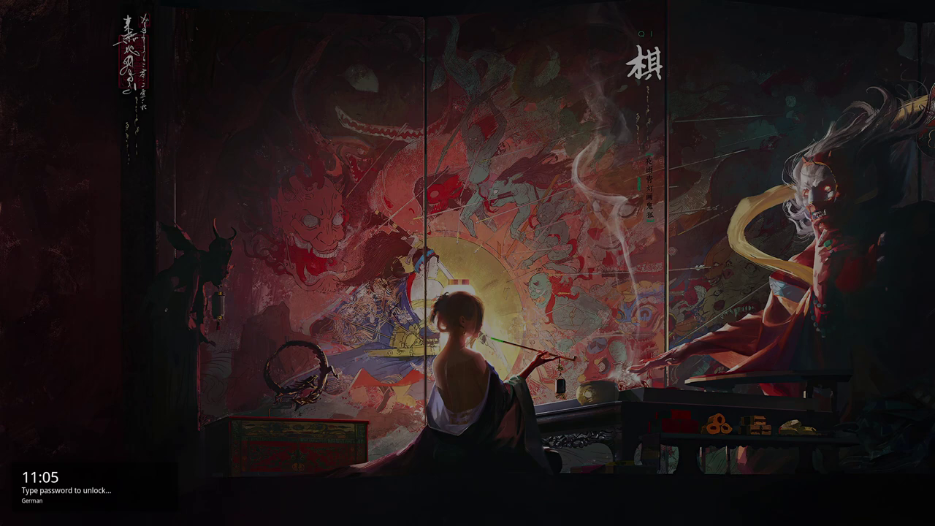
{"action": "key", "text": "Return"}
{"action": "scroll", "coordinate": [428, 187], "scroll_direction": "down", "scroll_amount": 2}
{"action": "scroll", "coordinate": [428, 188], "scroll_direction": "up", "scroll_amount": 2}
{"action": "left_click", "coordinate": [553, 86]}
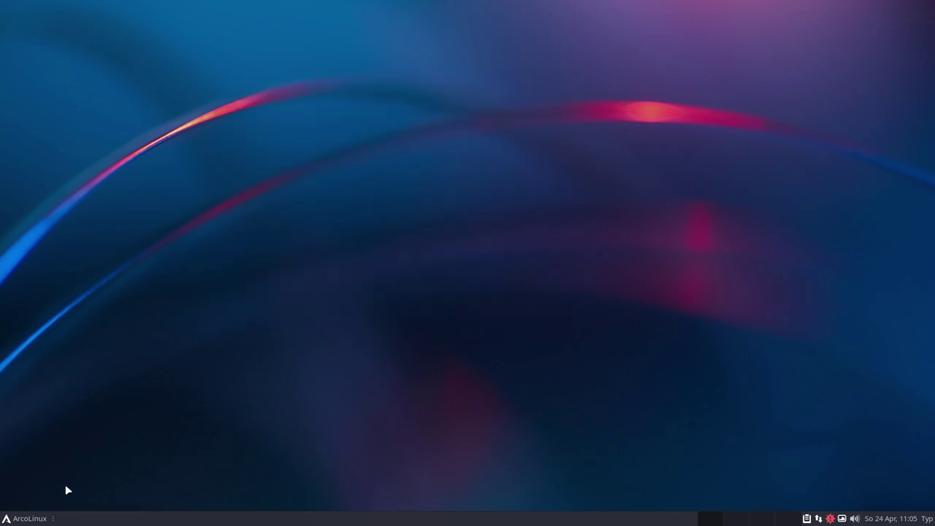
Bring up ArcoLinux Logout from the Whisker menu, toggling the VM out of and back into fullscreen
{"action": "left_click", "coordinate": [29, 518]}
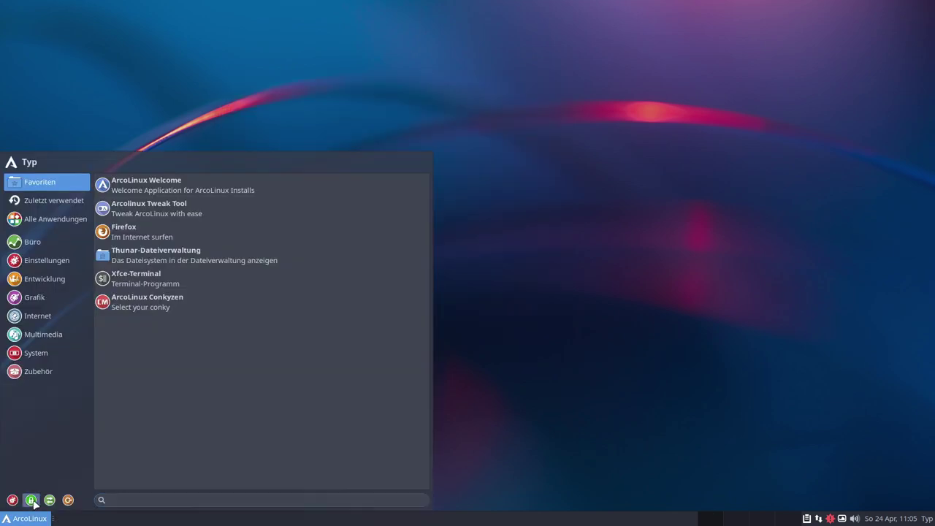
{"action": "left_click", "coordinate": [33, 501]}
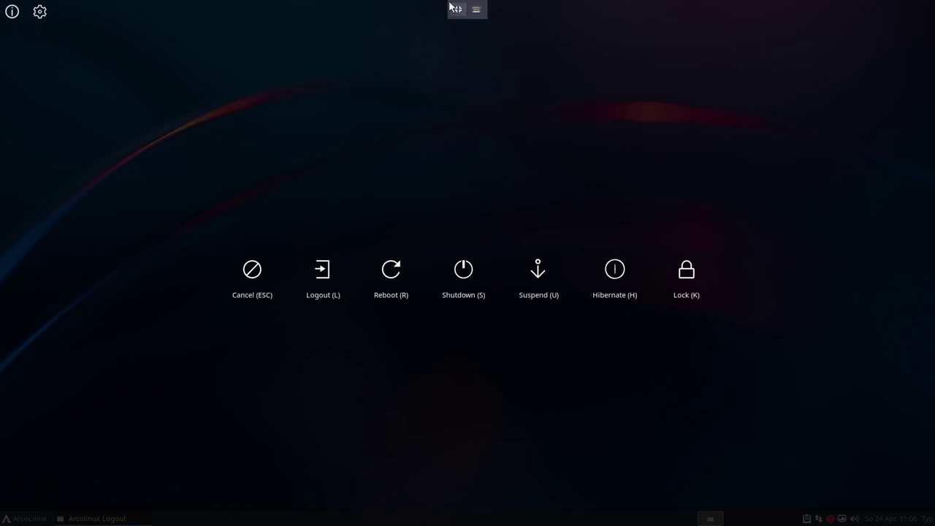
{"action": "left_click", "coordinate": [452, 4]}
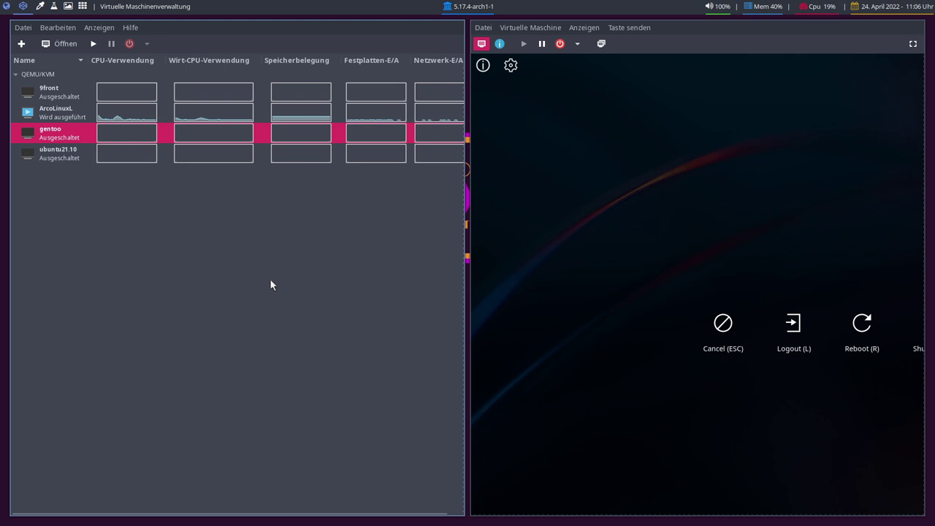
{"action": "left_click", "coordinate": [913, 45]}
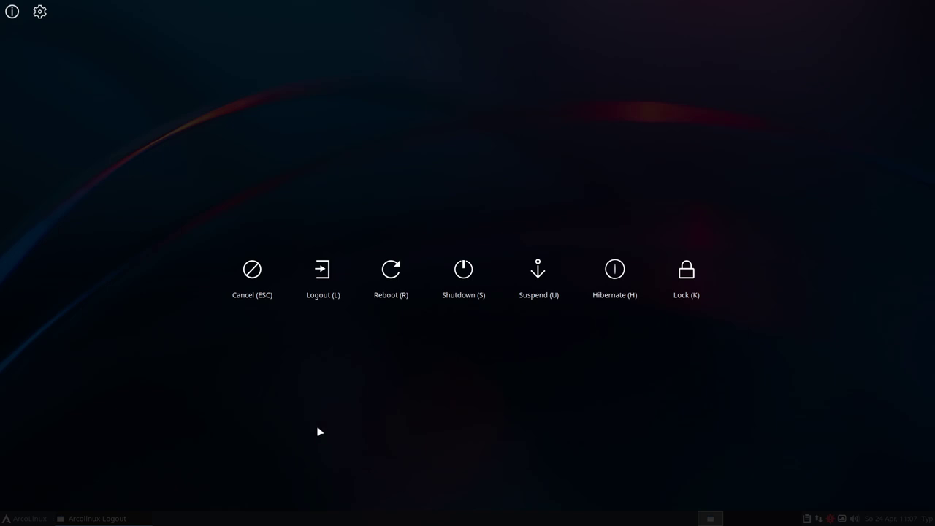
Choose the sardi-faba theme in the logout appearance settings and save it
{"action": "left_click", "coordinate": [39, 12]}
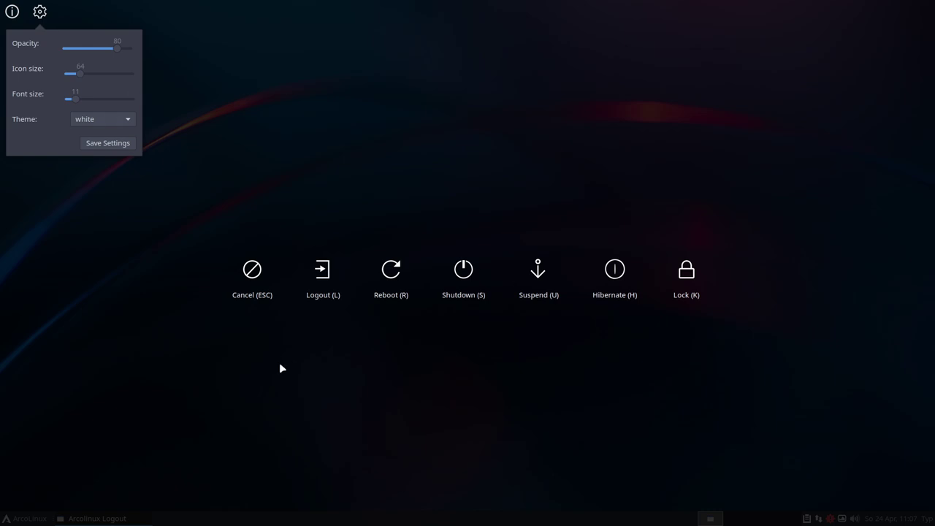
{"action": "left_click", "coordinate": [113, 117]}
{"action": "scroll", "coordinate": [110, 102], "scroll_direction": "up", "scroll_amount": 5}
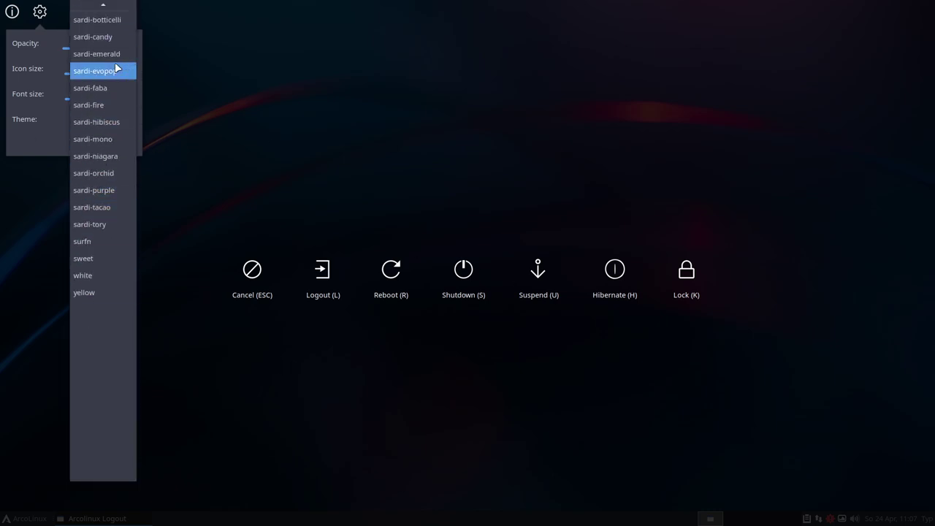
{"action": "left_click", "coordinate": [96, 89]}
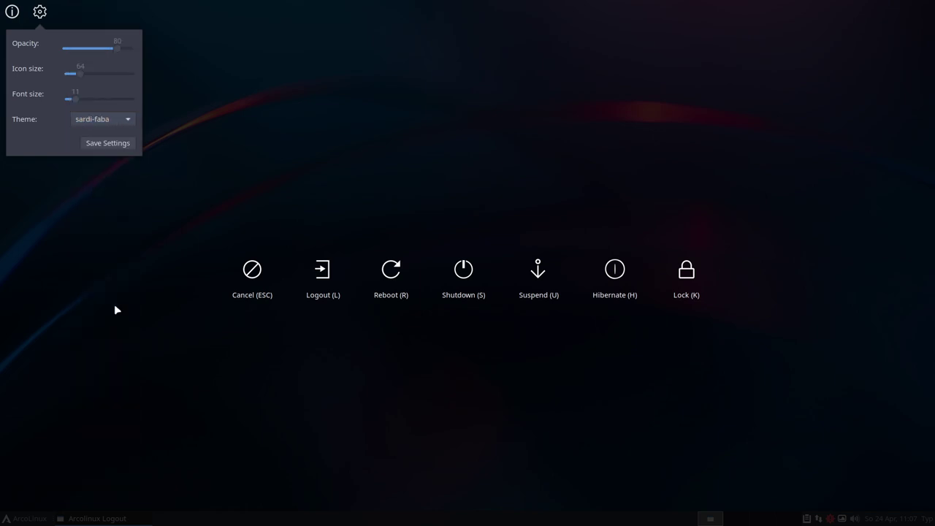
{"action": "left_click", "coordinate": [115, 309]}
{"action": "left_click", "coordinate": [36, 21]}
{"action": "left_click", "coordinate": [95, 141]}
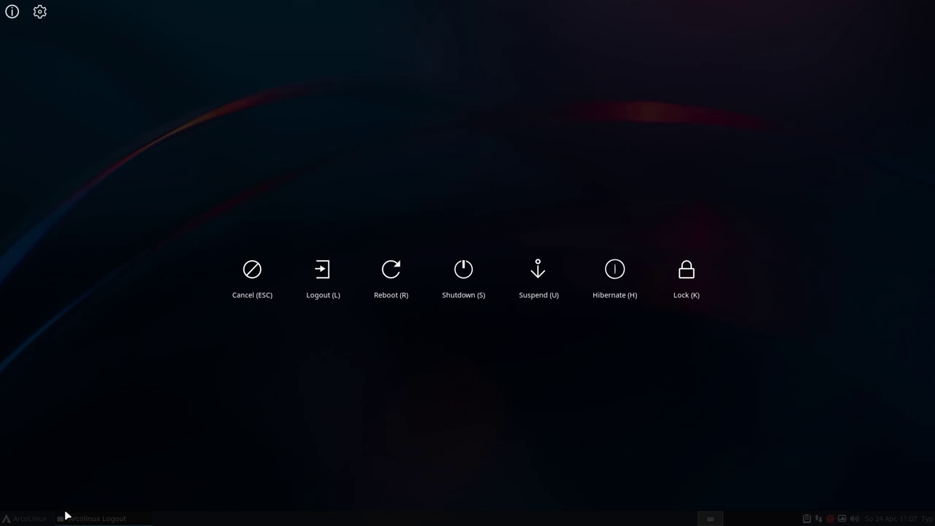
{"action": "left_click", "coordinate": [207, 415]}
Reopen the logout screen with Super+X to check the round icons, then dismiss it
{"action": "left_click", "coordinate": [25, 518]}
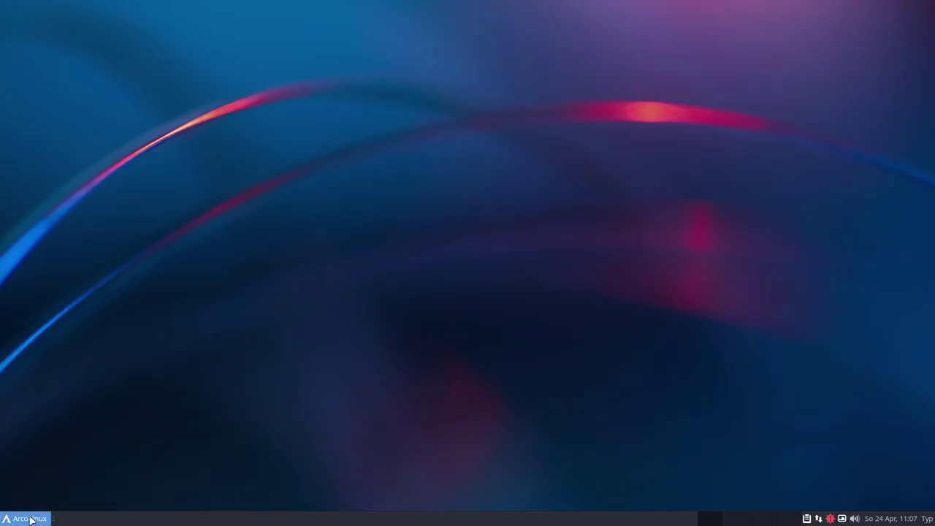
{"action": "left_click", "coordinate": [26, 518]}
{"action": "key", "text": "super+x"}
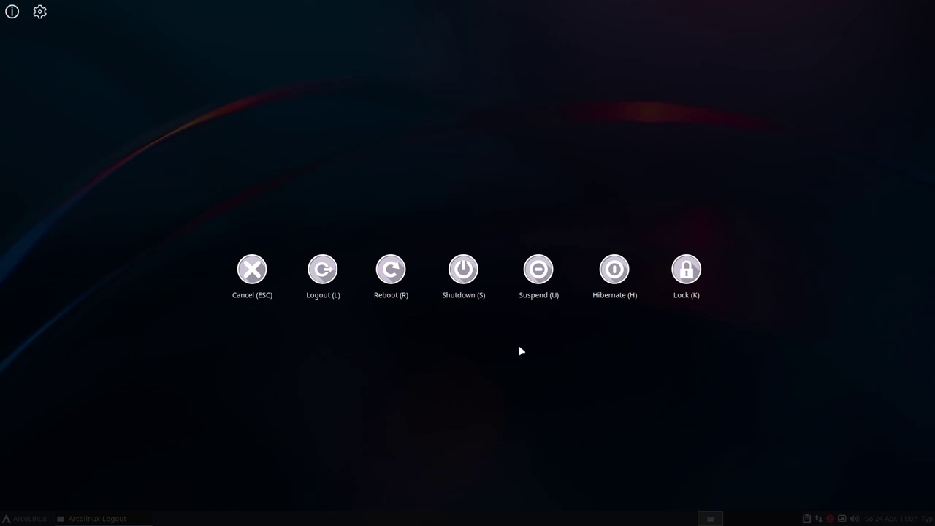
{"action": "key", "text": "Escape"}
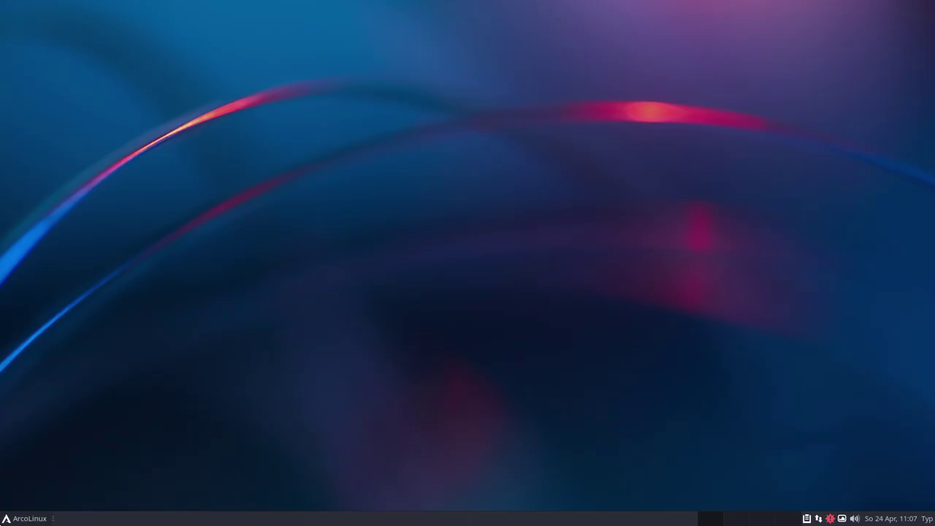
Launch ArcoLinux Conkyzen from the Settings menu and apply the .conkyrc conky to the desktop
{"action": "left_click", "coordinate": [25, 518]}
{"action": "left_click", "coordinate": [44, 260]}
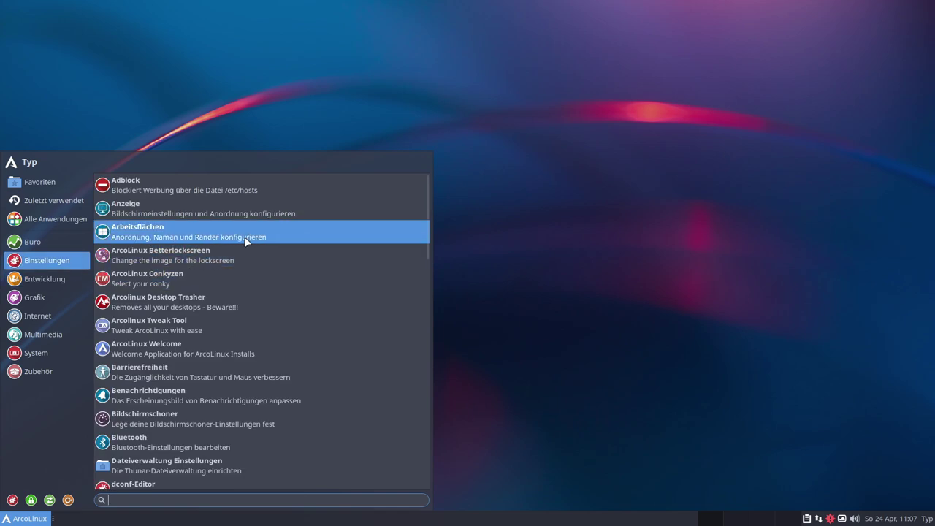
{"action": "left_click", "coordinate": [148, 284]}
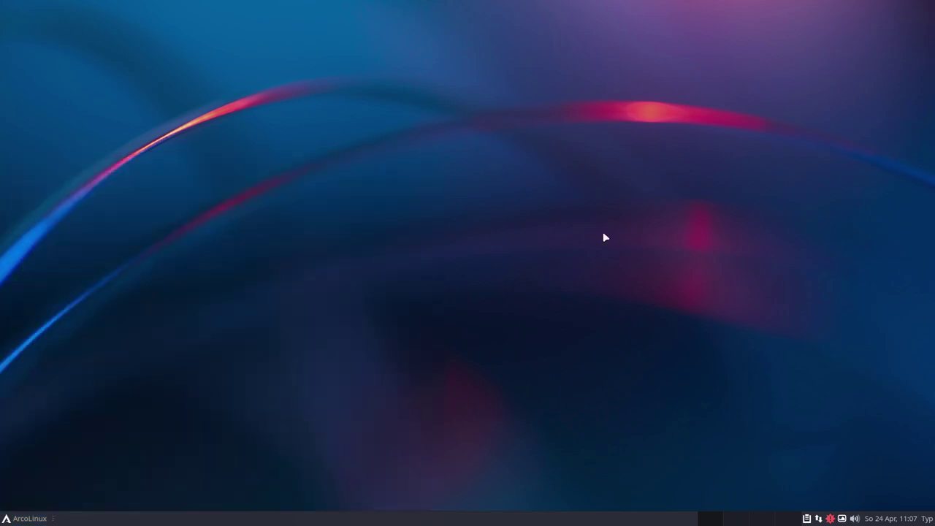
{"action": "scroll", "coordinate": [478, 246], "scroll_direction": "down", "scroll_amount": 3}
{"action": "scroll", "coordinate": [472, 253], "scroll_direction": "down", "scroll_amount": 6}
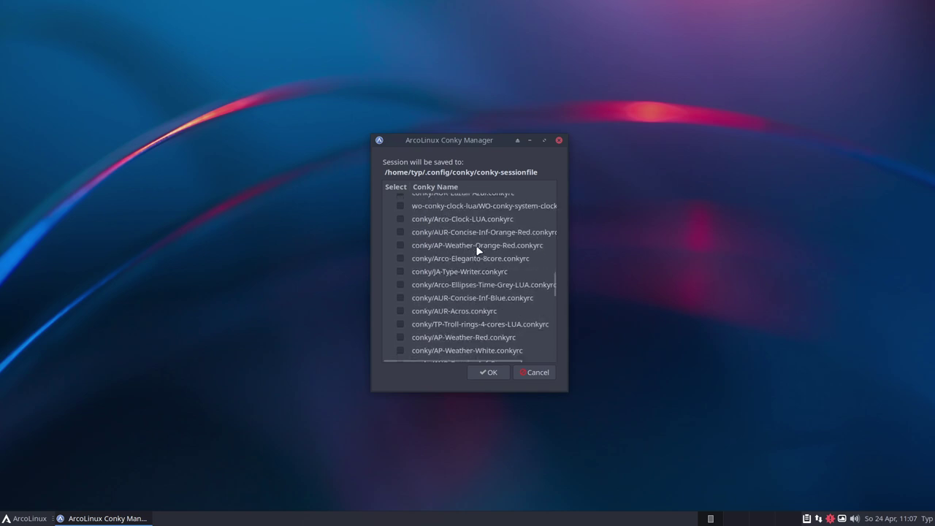
{"action": "scroll", "coordinate": [475, 281], "scroll_direction": "up", "scroll_amount": 5}
{"action": "scroll", "coordinate": [471, 282], "scroll_direction": "up", "scroll_amount": 6}
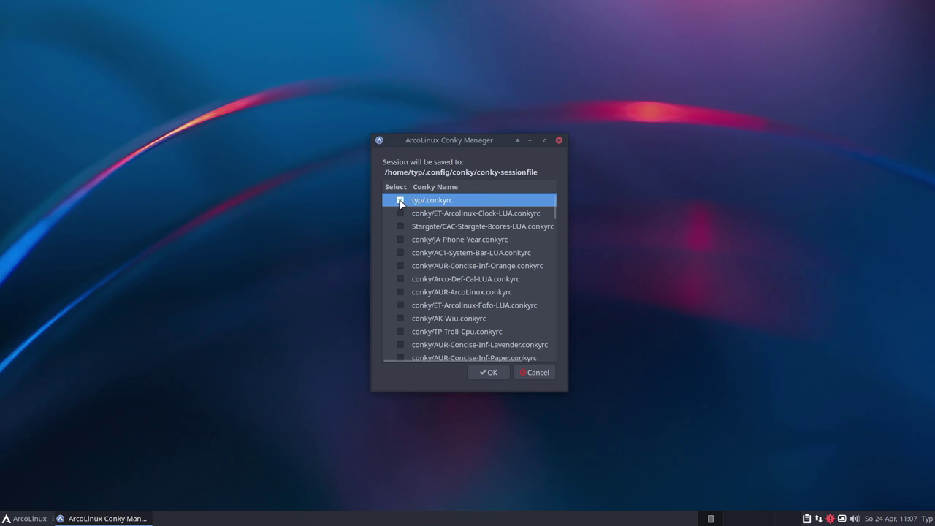
{"action": "left_click", "coordinate": [488, 374]}
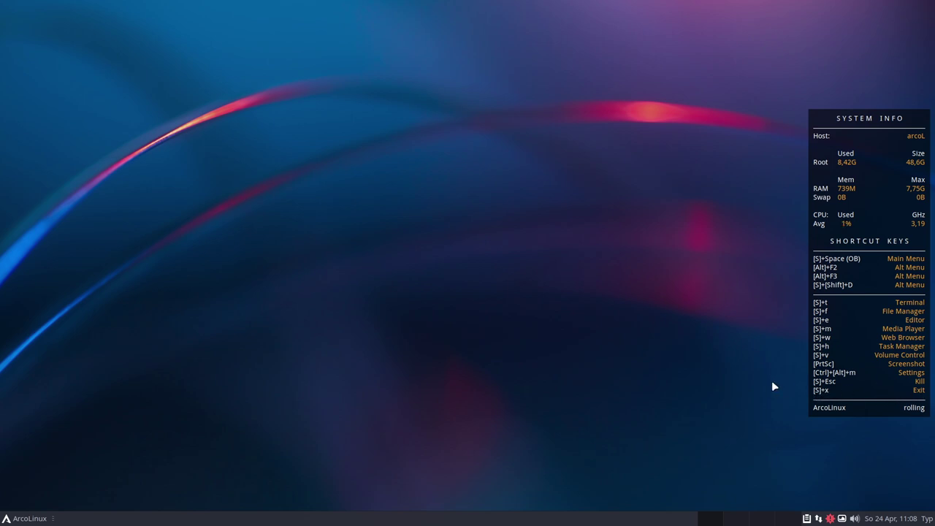
{"action": "key", "text": "super+x"}
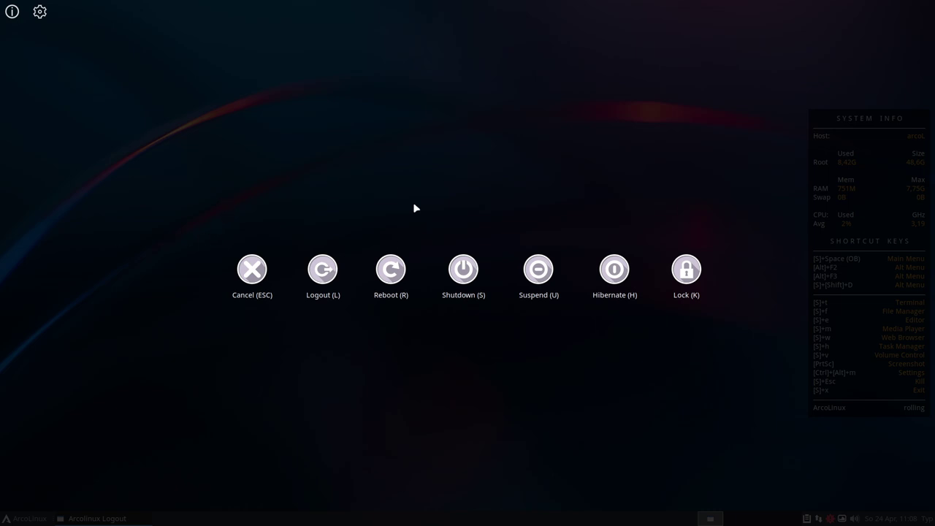
{"action": "key", "text": "Escape"}
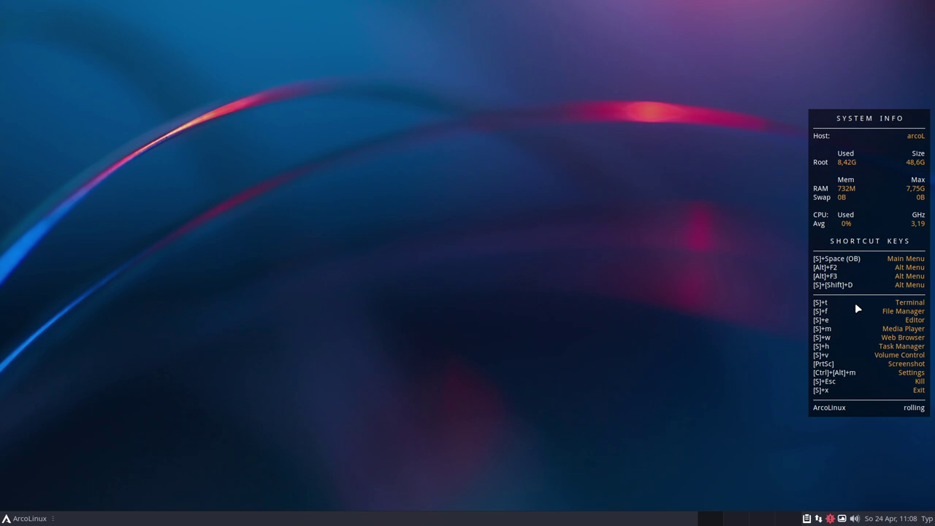
{"action": "key", "text": "super+t"}
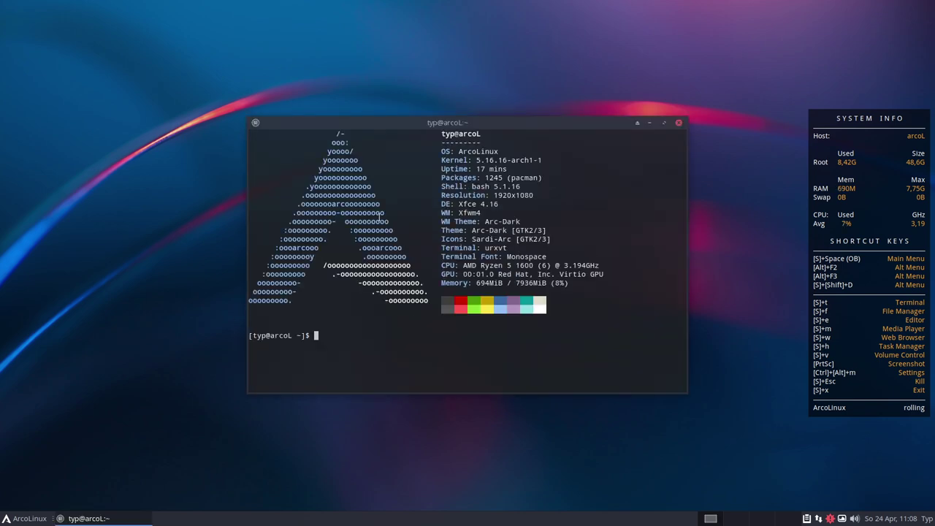
{"action": "left_click", "coordinate": [680, 123]}
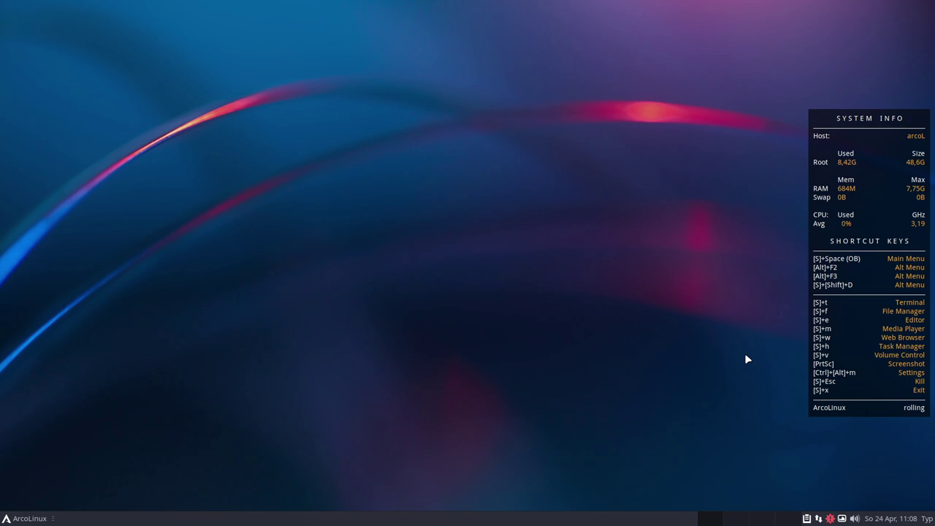
{"action": "key", "text": "super+f"}
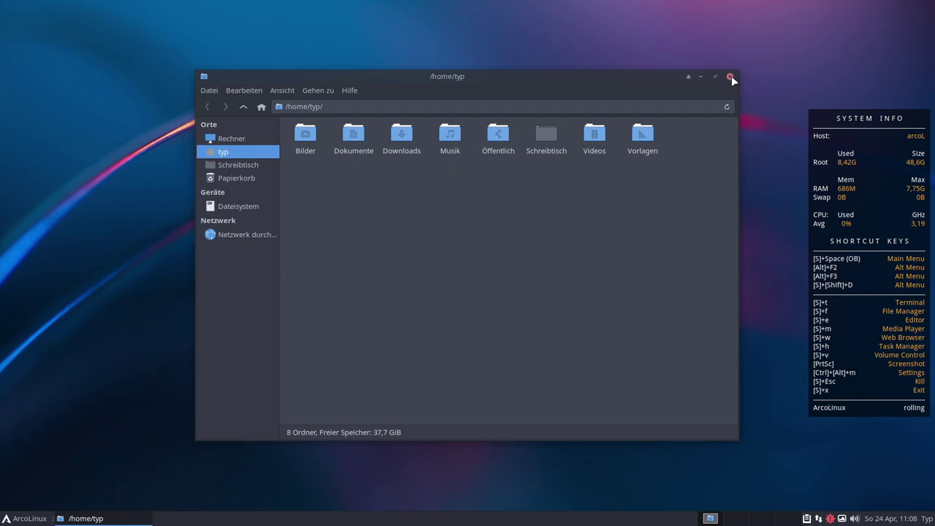
{"action": "left_click", "coordinate": [730, 77]}
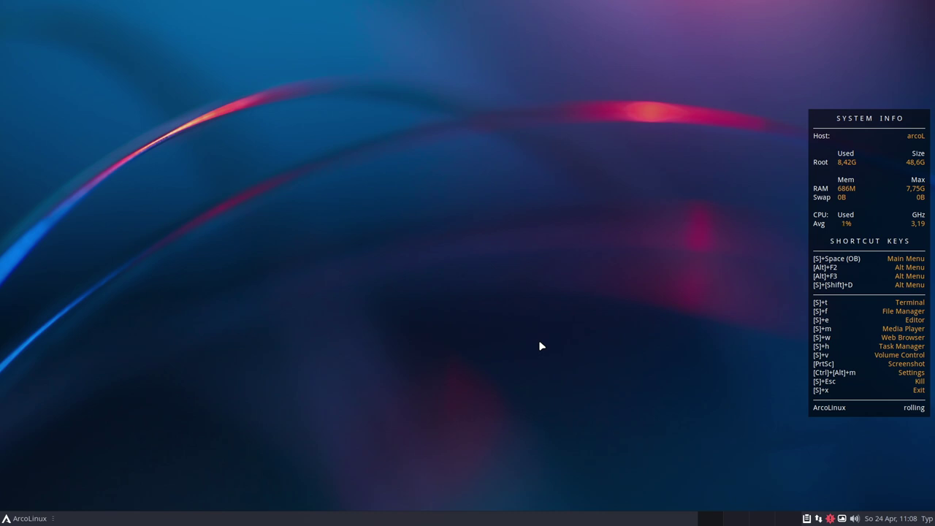
Open and dismiss the application menu, then launch Firefox with Super+W and close it
{"action": "left_click", "coordinate": [22, 518]}
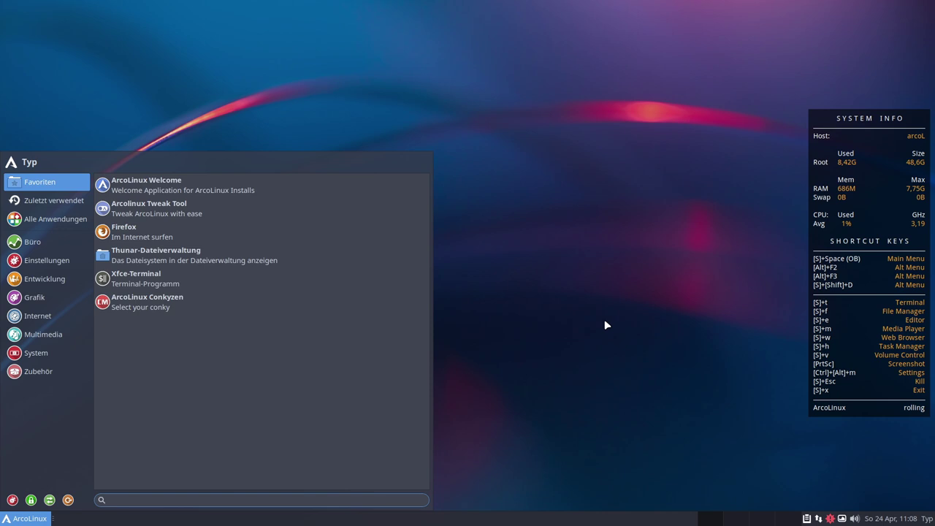
{"action": "key", "text": "Escape"}
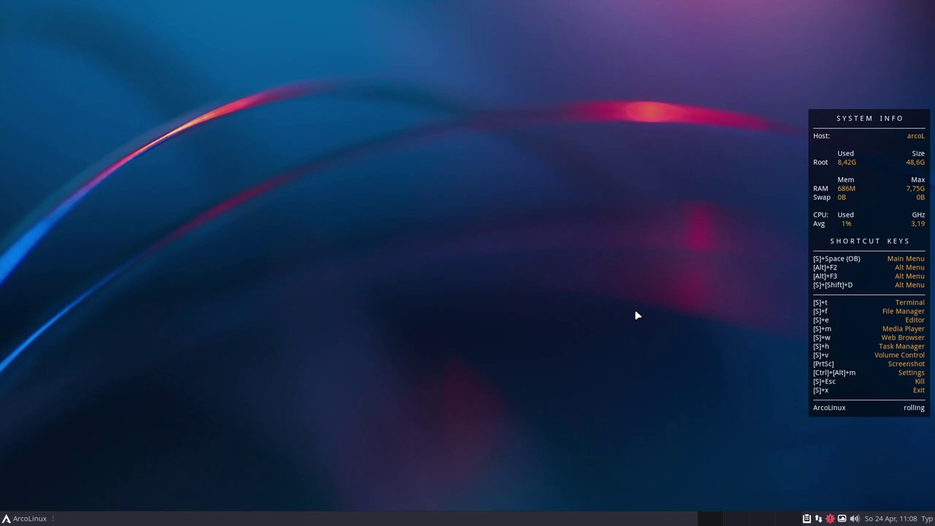
{"action": "key", "text": "super+w"}
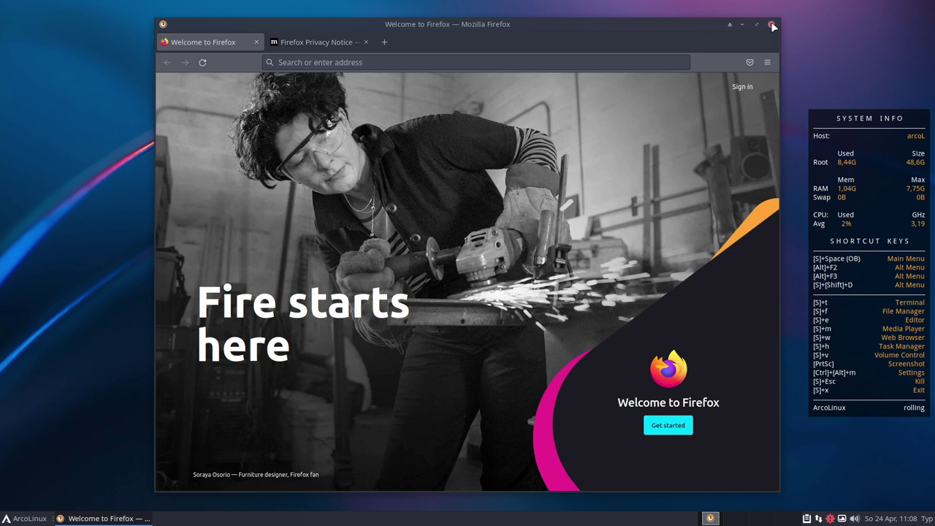
{"action": "left_click", "coordinate": [772, 26]}
Open Application Finder, move it top-left and enlarge it to full screen, close it, then reopen the menu
{"action": "key", "text": "alt+F3"}
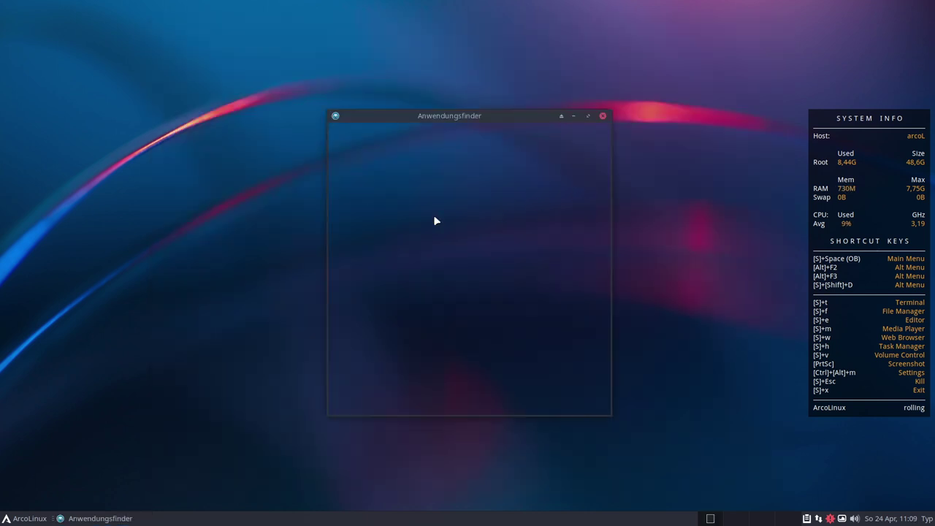
{"action": "left_click_drag", "start_coordinate": [509, 118], "coordinate": [190, 9]}
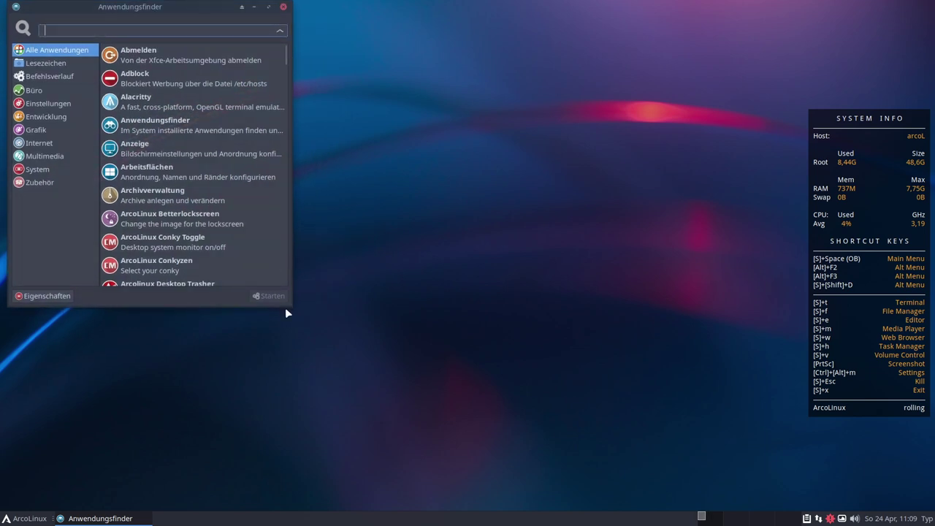
{"action": "left_click_drag", "start_coordinate": [286, 306], "coordinate": [914, 511]}
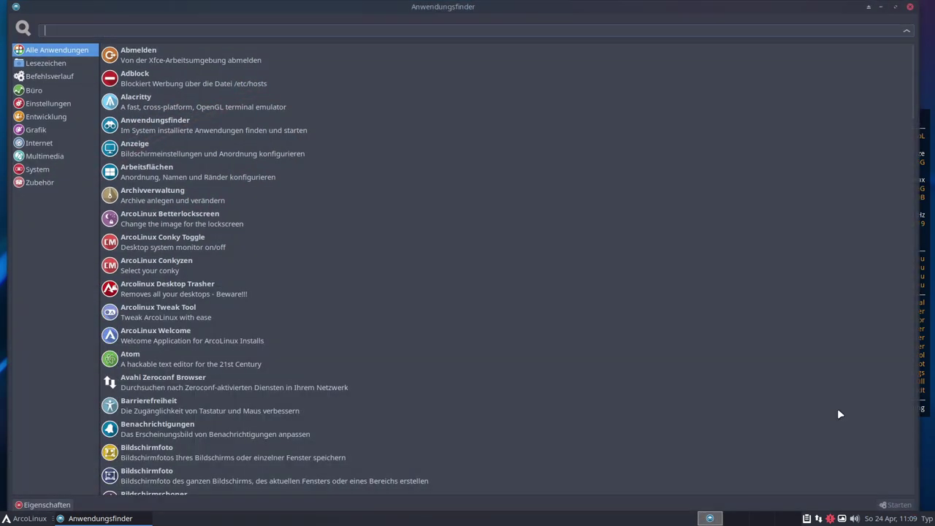
{"action": "left_click", "coordinate": [909, 6]}
{"action": "mouse_move", "coordinate": [465, 8]}
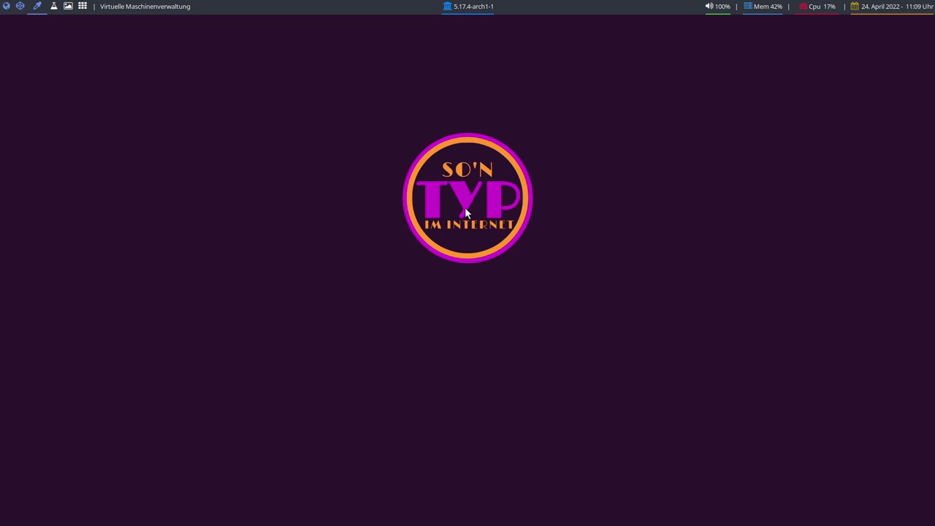
{"action": "key", "text": "alt+F3"}
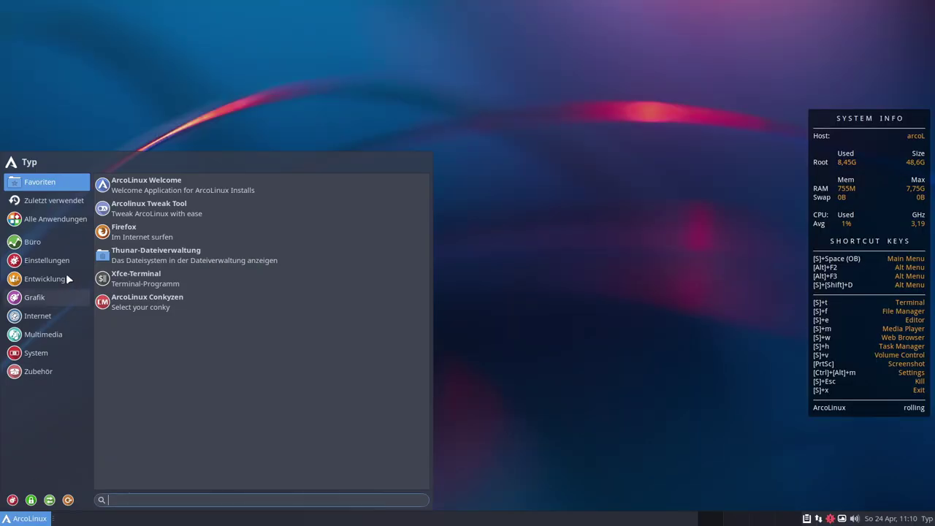
Launch ArcoLinux Desktop Trasher from the Settings category and authenticate with the account password
{"action": "left_click", "coordinate": [47, 260]}
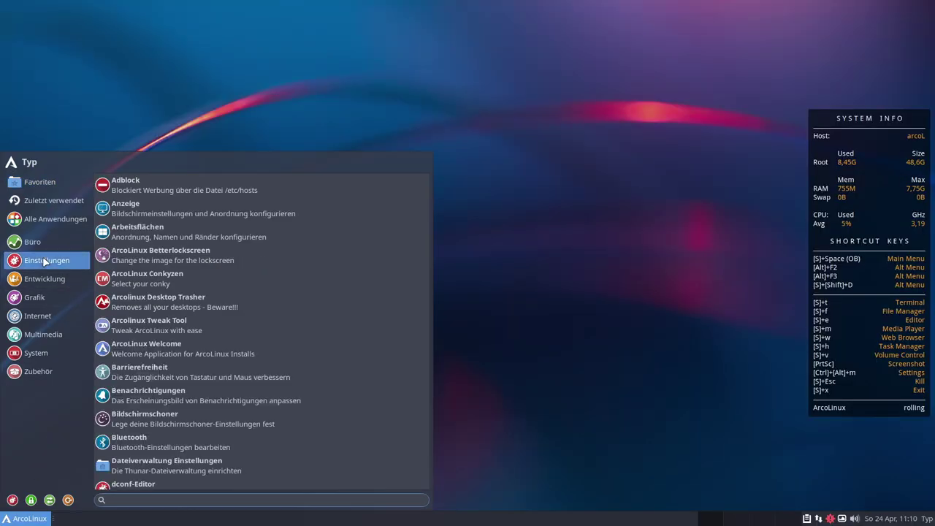
{"action": "left_click", "coordinate": [141, 305]}
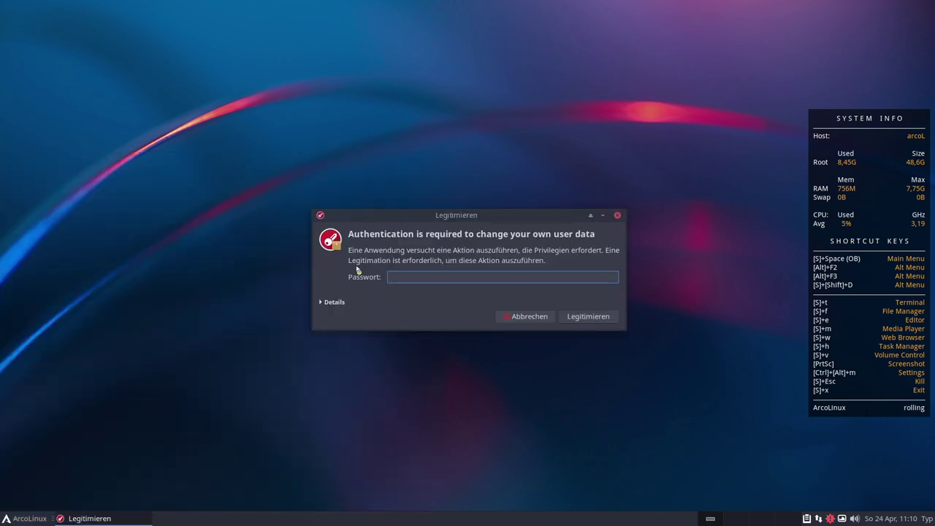
{"action": "type", "text": "••"}
{"action": "key", "text": "Return"}
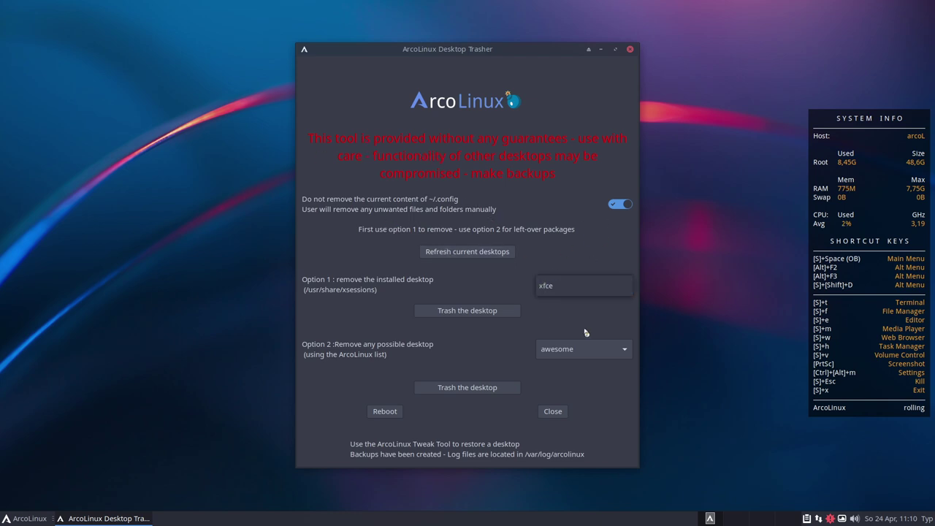
Inspect both desktop dropdowns, leaving xfce installed and awesome selected, without removing anything
{"action": "left_click", "coordinate": [549, 287]}
{"action": "left_click", "coordinate": [567, 289]}
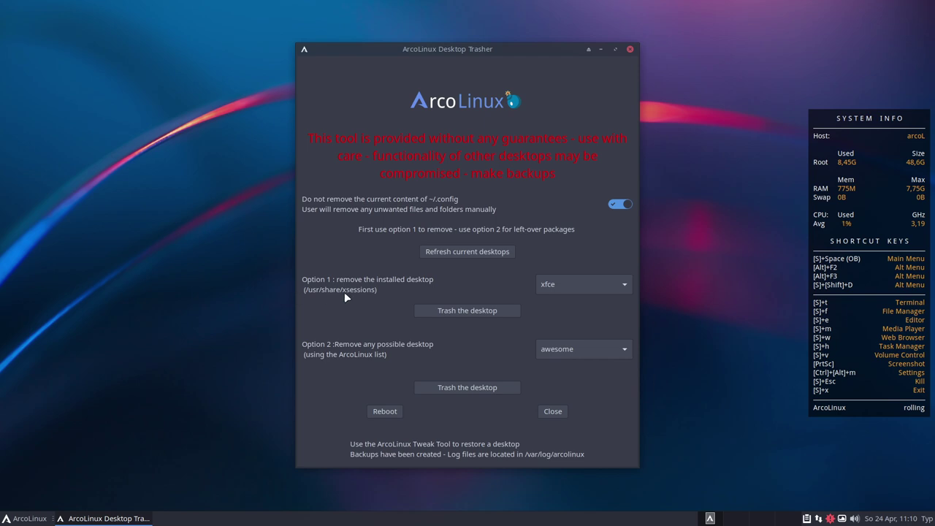
{"action": "left_click", "coordinate": [565, 356]}
{"action": "scroll", "coordinate": [585, 491], "scroll_direction": "down", "scroll_amount": 5}
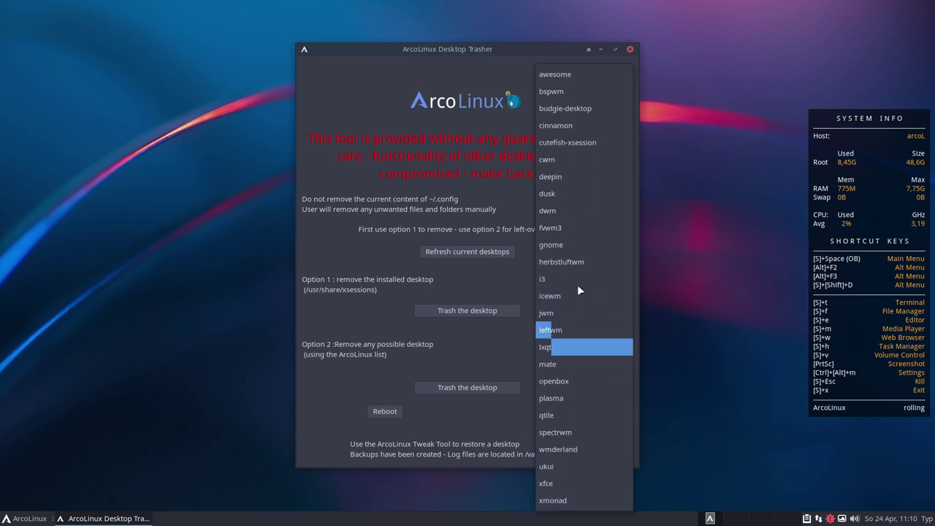
{"action": "left_click", "coordinate": [512, 345]}
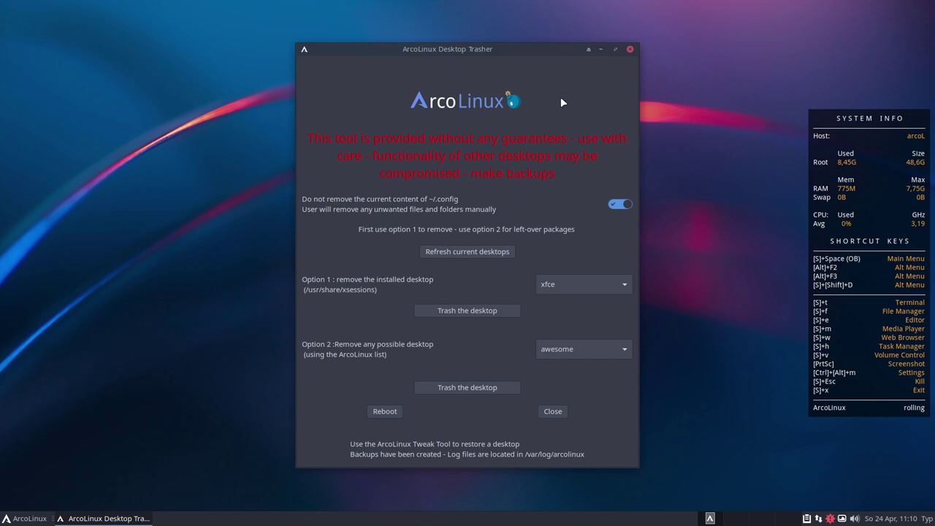
Close Desktop Trasher, launch ArcoLinux Tweak Tool from the Settings menu and authenticate
{"action": "left_click", "coordinate": [630, 49]}
{"action": "left_click", "coordinate": [25, 517]}
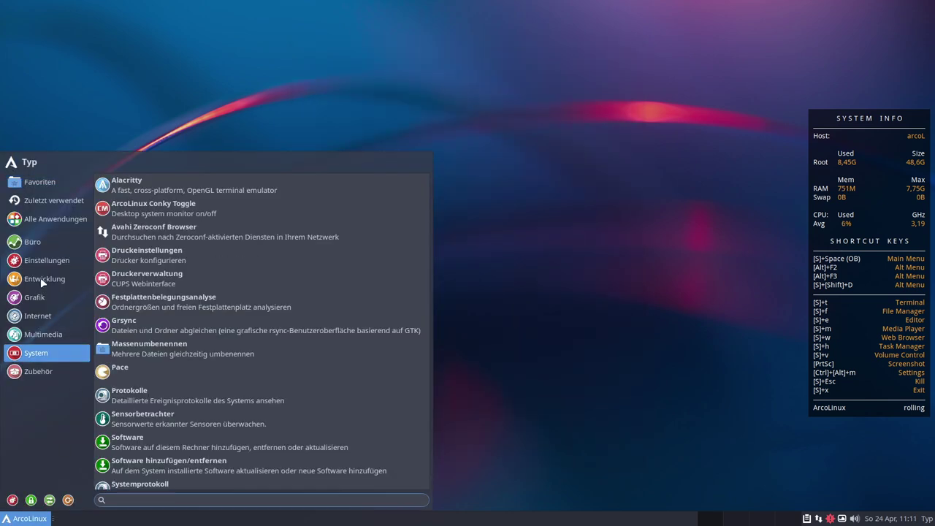
{"action": "mouse_move", "coordinate": [57, 262]}
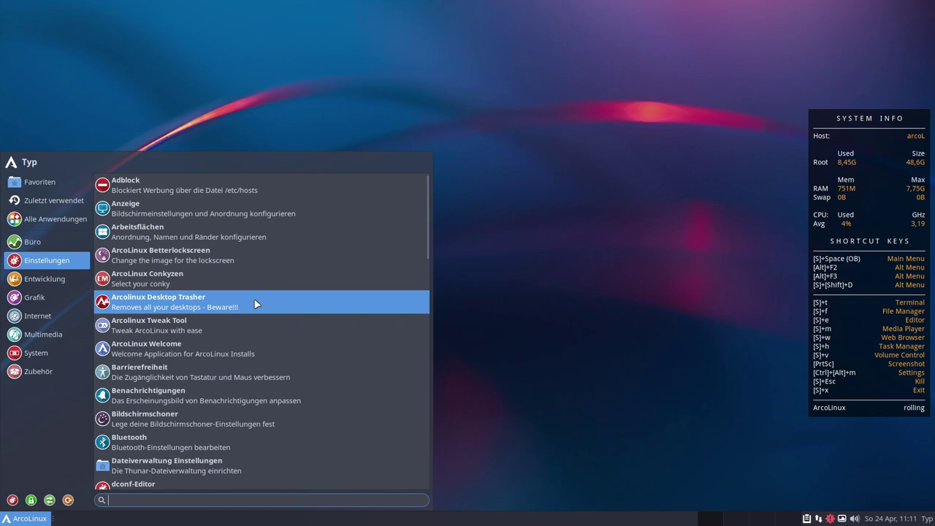
{"action": "left_click", "coordinate": [173, 329]}
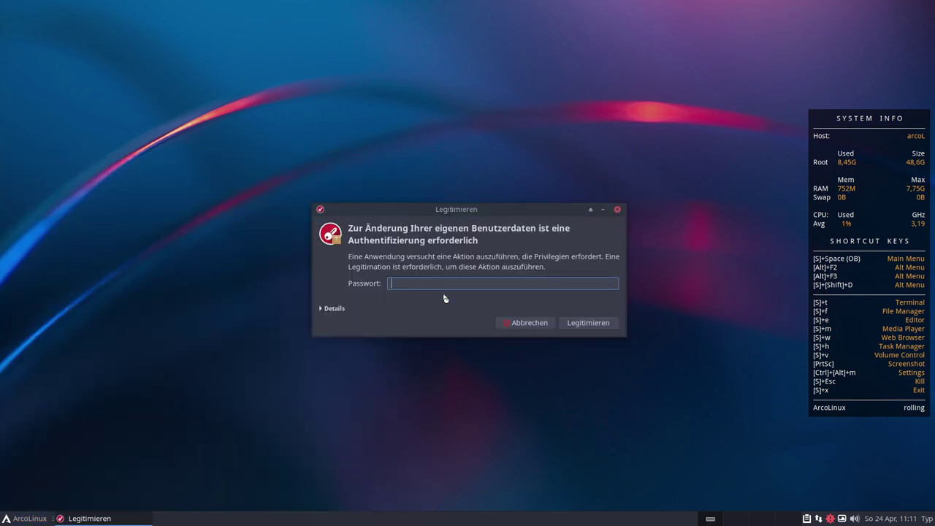
{"action": "type", "text": "•••"}
{"action": "key", "text": "Return"}
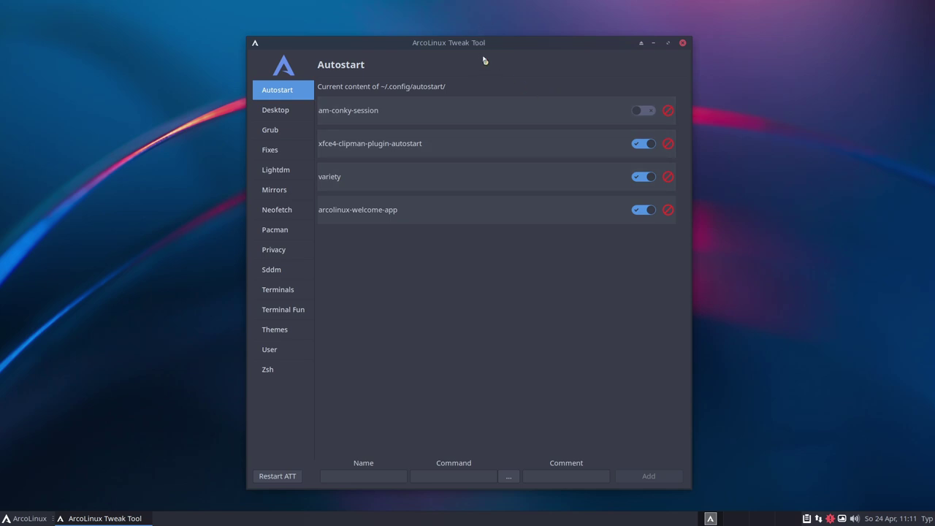
Reposition the Tweak Tool window and maximize it to fill the screen
{"action": "left_click_drag", "start_coordinate": [467, 46], "coordinate": [444, 42]}
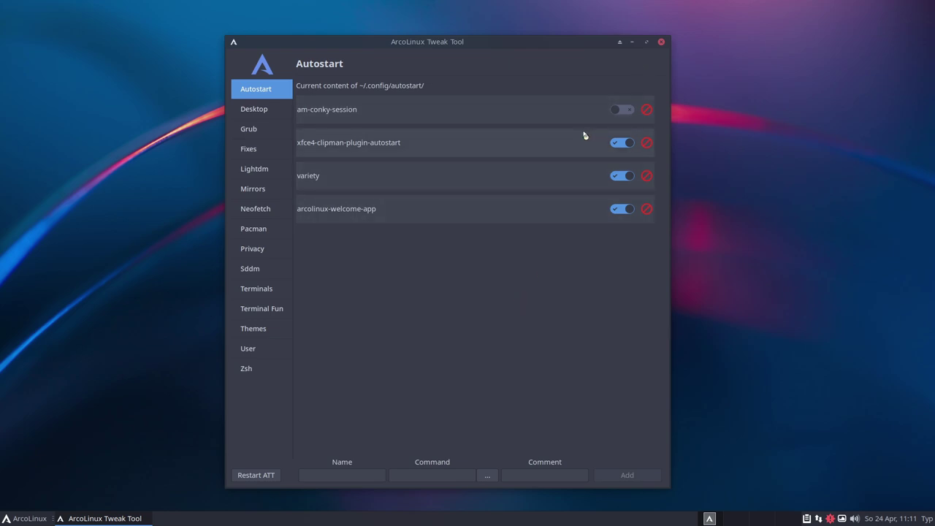
{"action": "left_click", "coordinate": [749, 330]}
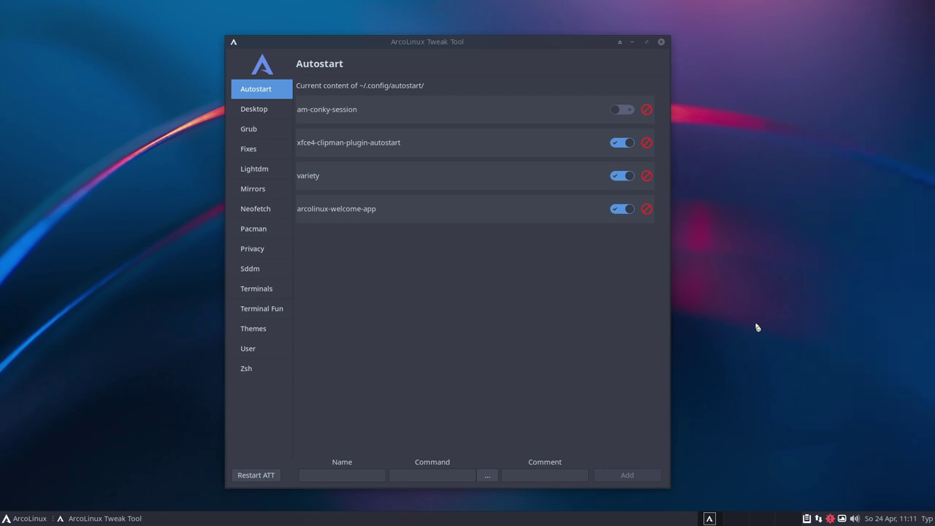
{"action": "left_click", "coordinate": [539, 351]}
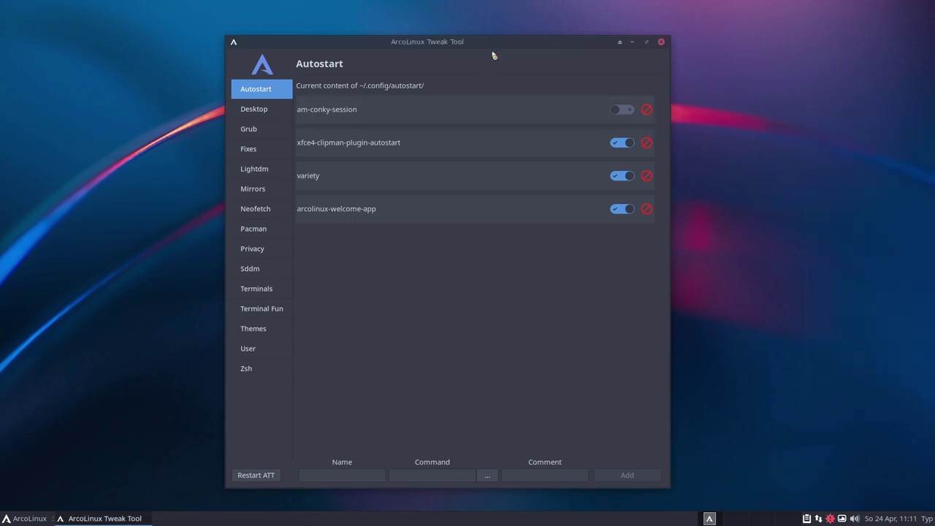
{"action": "left_click", "coordinate": [646, 42]}
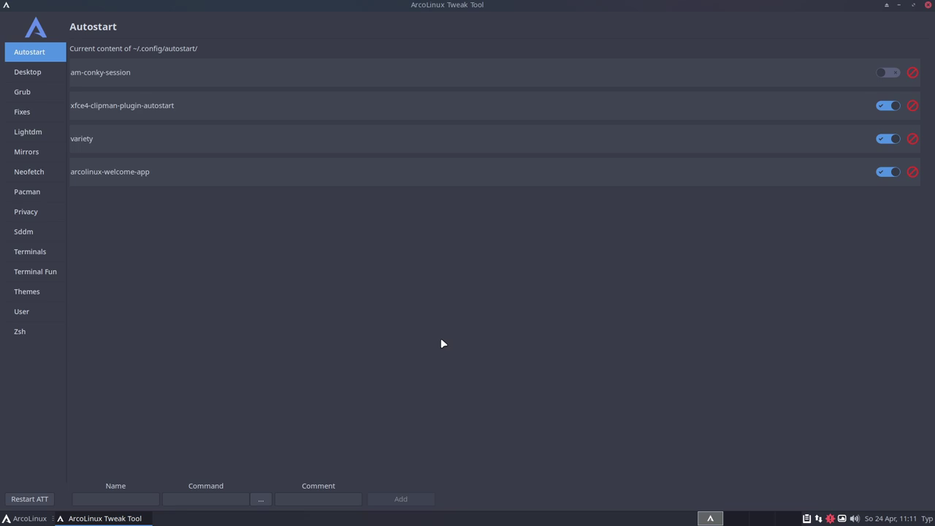
On the Desktop Installer page, preview the plasma, ukui and xmonad desktops
{"action": "left_click", "coordinate": [29, 73]}
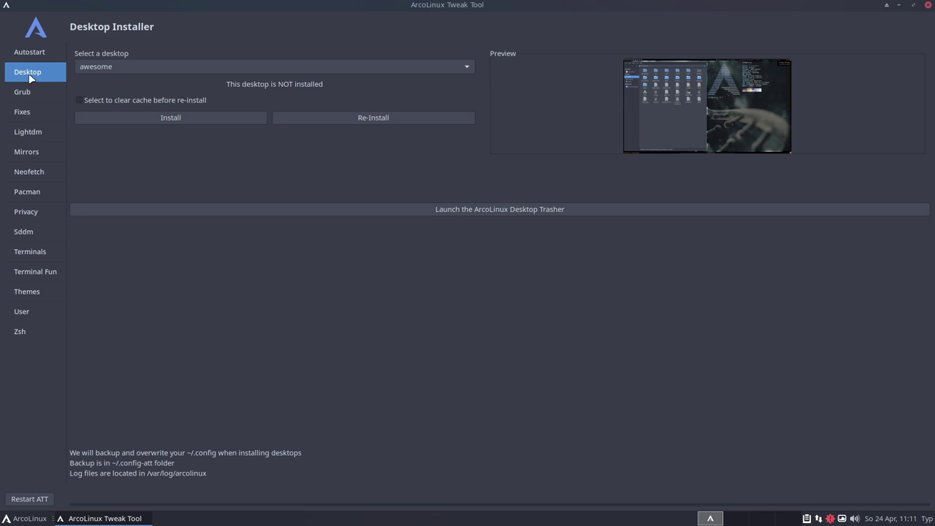
{"action": "left_click", "coordinate": [124, 68]}
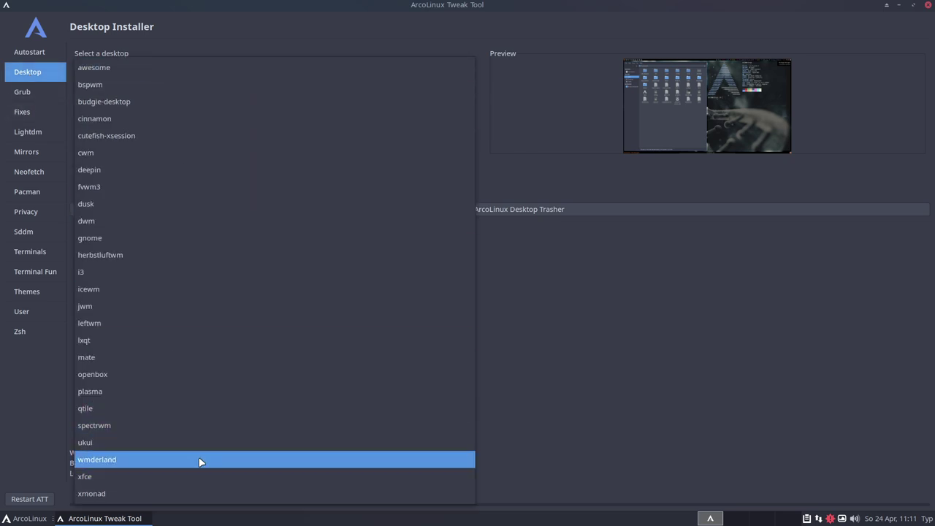
{"action": "left_click", "coordinate": [163, 391]}
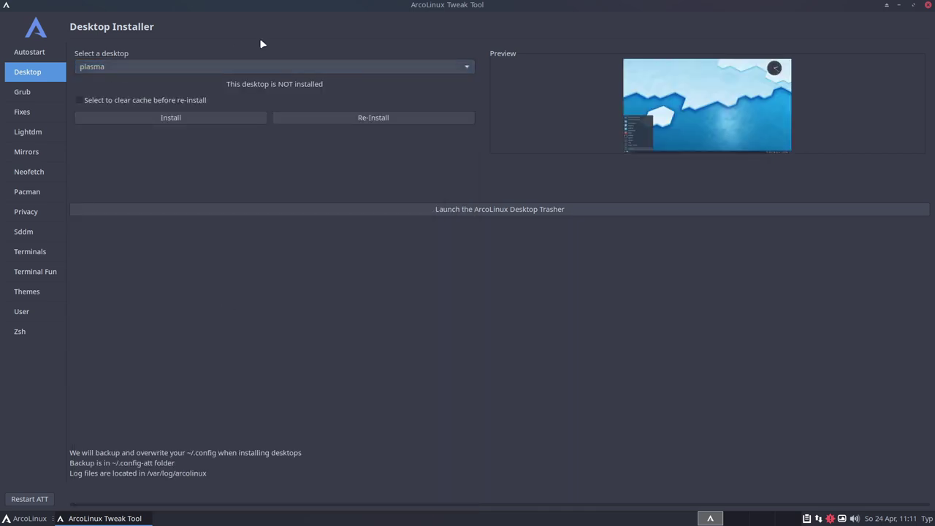
{"action": "left_click", "coordinate": [247, 68]}
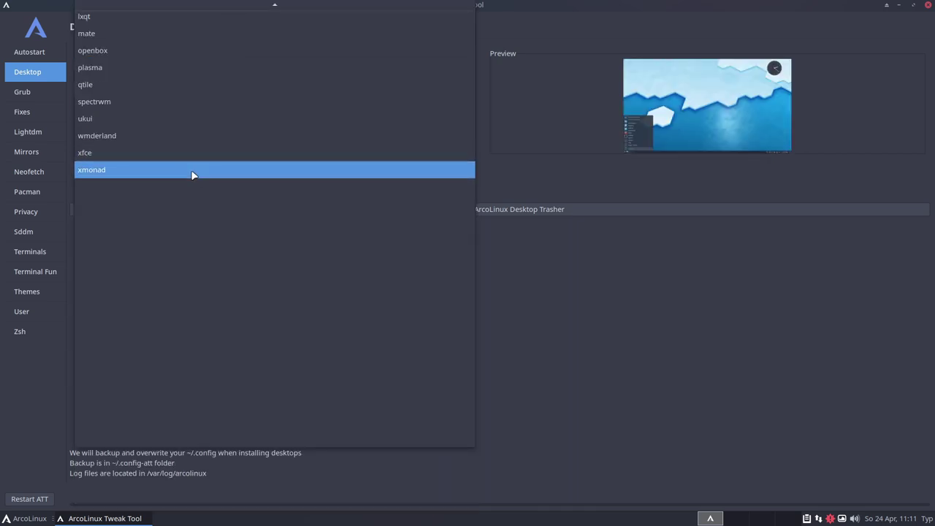
{"action": "left_click", "coordinate": [179, 119]}
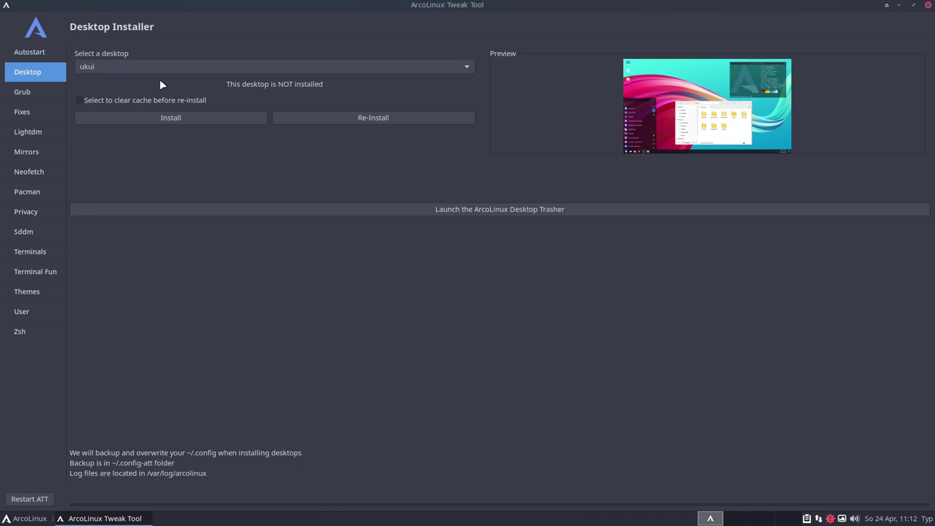
{"action": "left_click", "coordinate": [197, 65]}
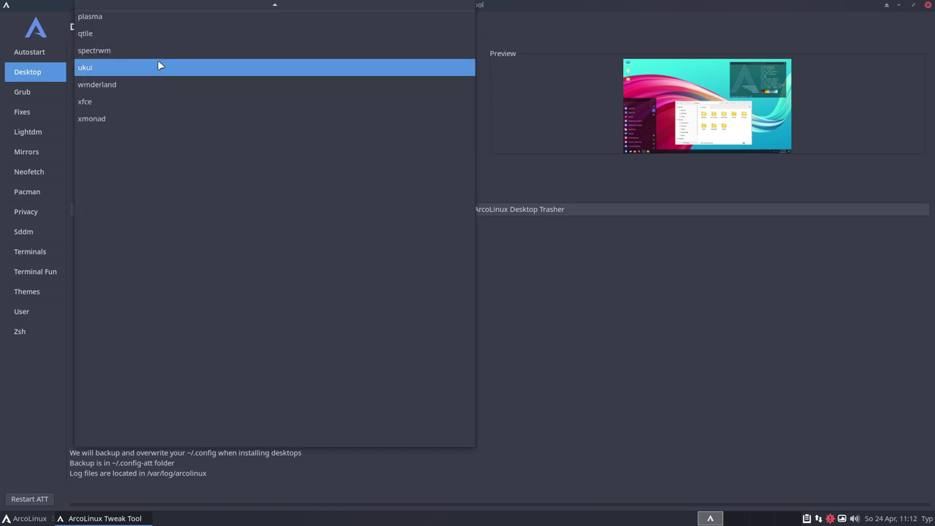
{"action": "left_click", "coordinate": [117, 118]}
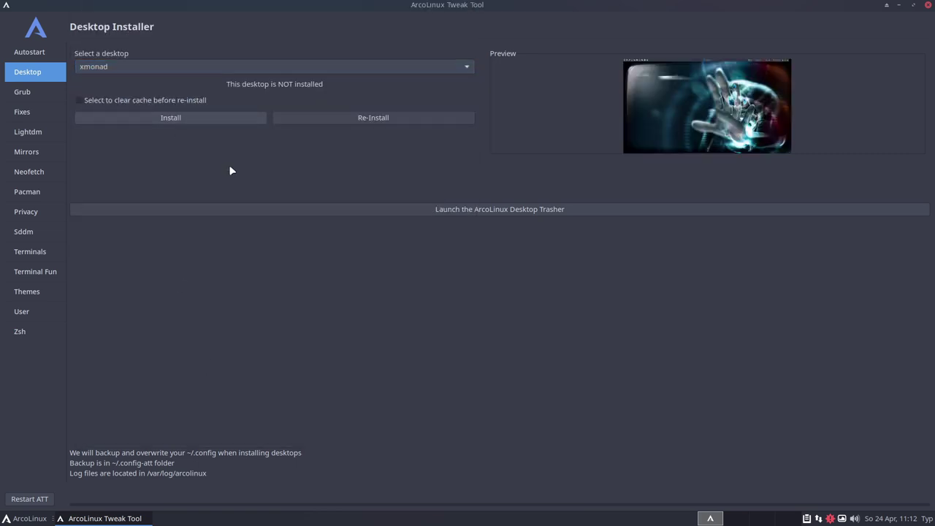
Choose budgie-desktop, then launch the Desktop Trasher and close it again
{"action": "left_click", "coordinate": [183, 67]}
{"action": "mouse_move", "coordinate": [182, 3]}
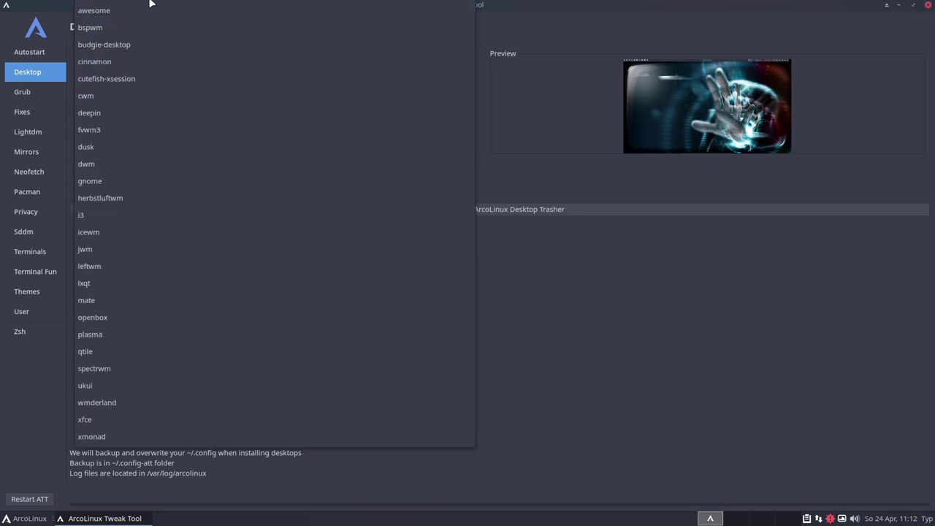
{"action": "left_click", "coordinate": [119, 46]}
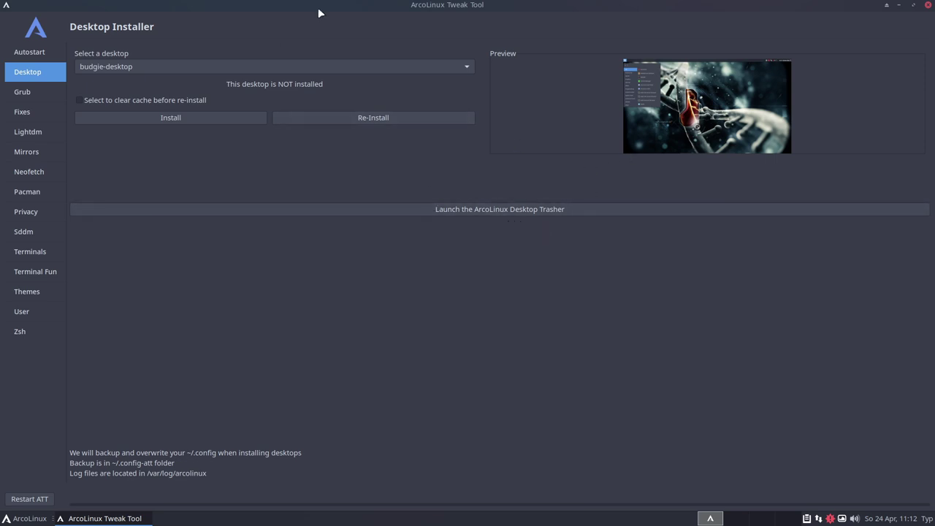
{"action": "left_click", "coordinate": [144, 66]}
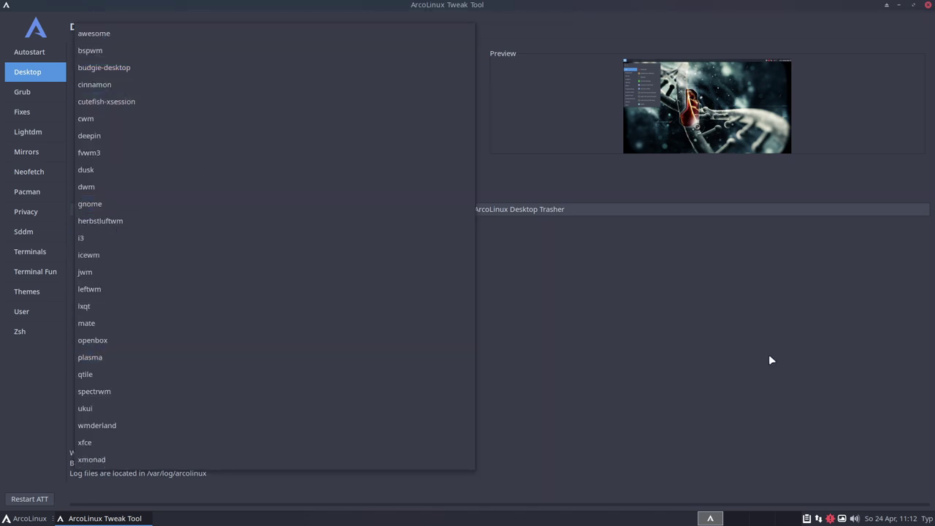
{"action": "left_click", "coordinate": [31, 172]}
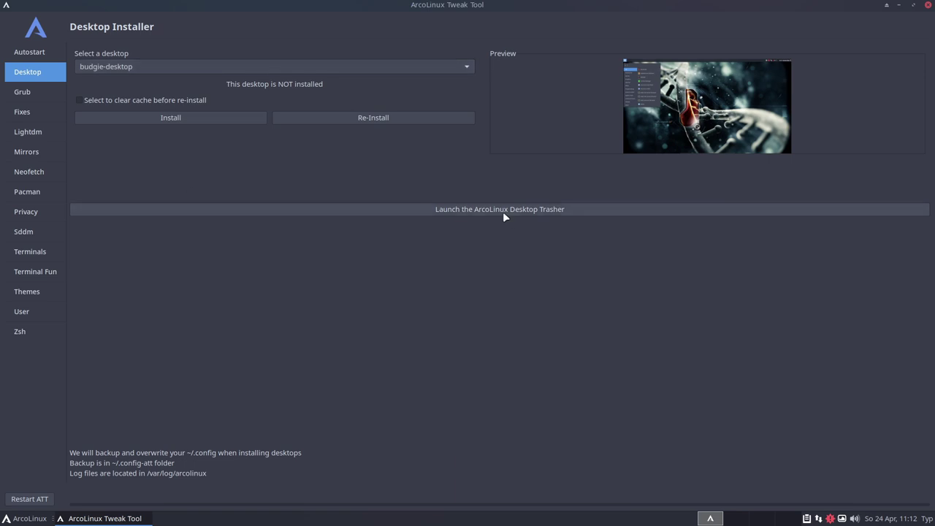
{"action": "left_click", "coordinate": [460, 210]}
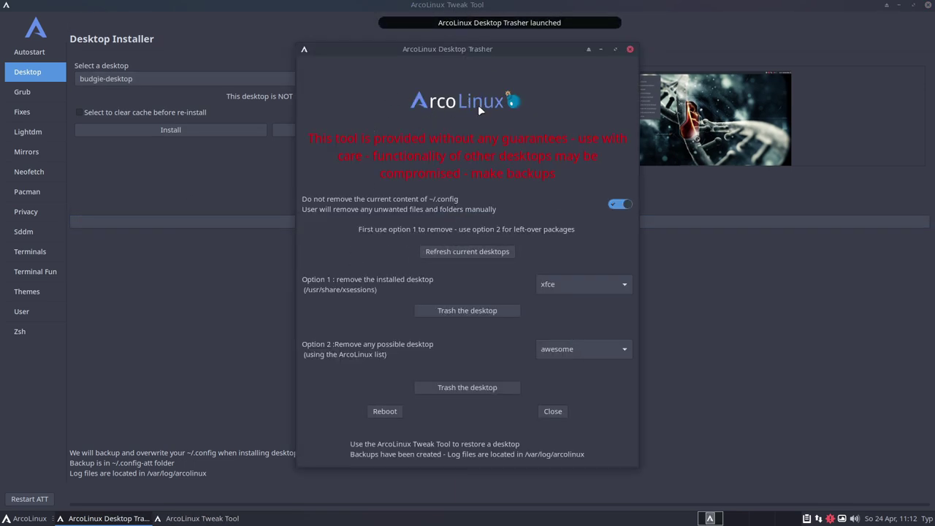
{"action": "left_click", "coordinate": [630, 49]}
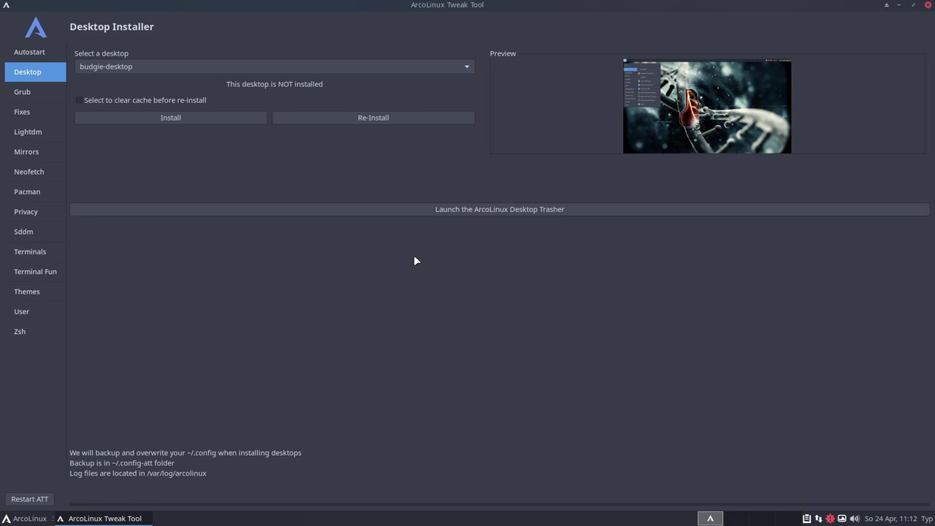
Browse the Grub theme wallpapers (checkmark, large chevron, thin-line), then go to ArcoLinux Fixes
{"action": "left_click", "coordinate": [22, 92]}
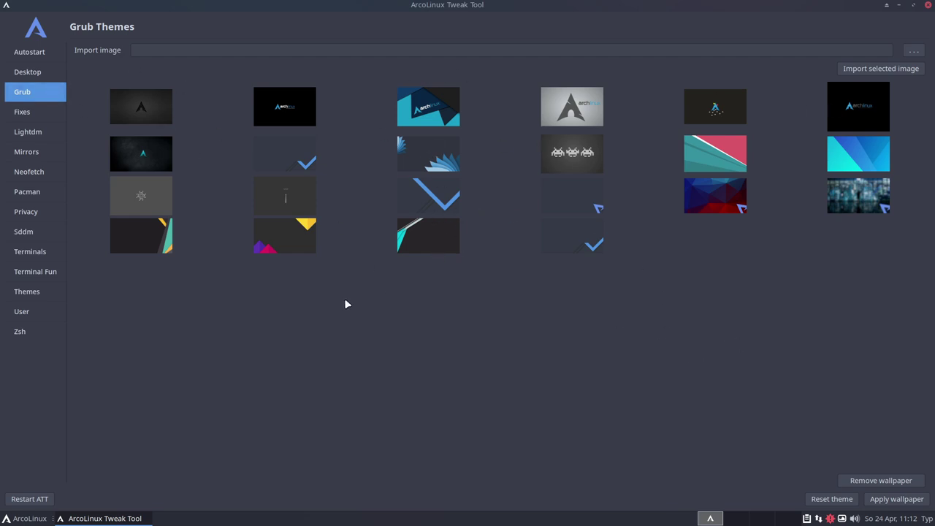
{"action": "left_click", "coordinate": [577, 246]}
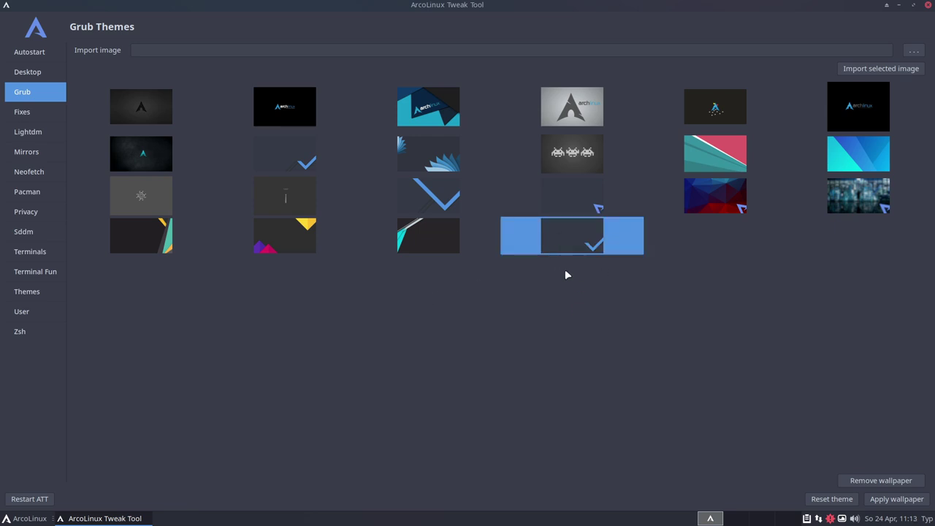
{"action": "left_click", "coordinate": [439, 196]}
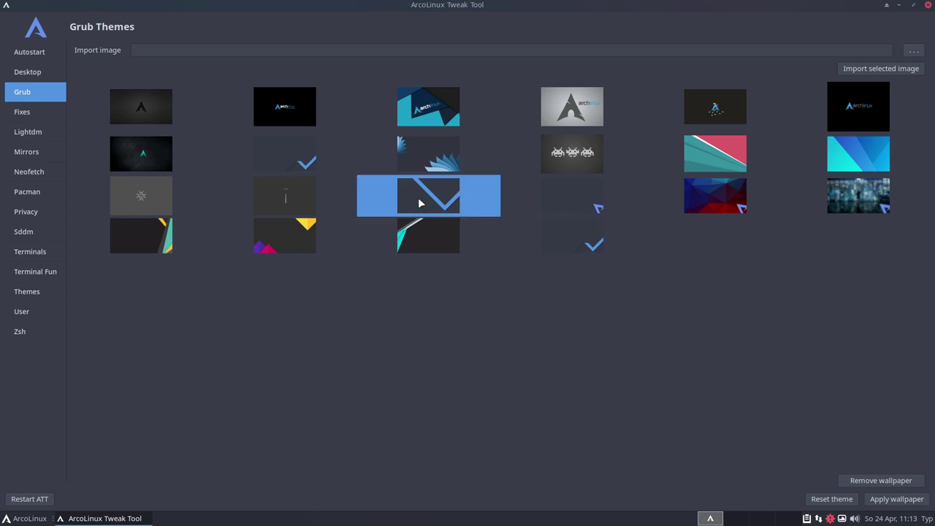
{"action": "left_click", "coordinate": [265, 190]}
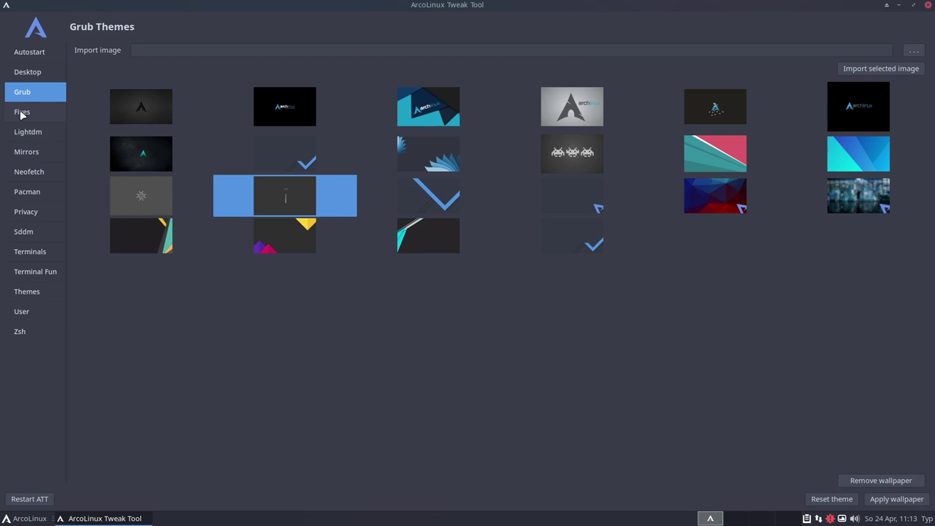
{"action": "left_click", "coordinate": [22, 113]}
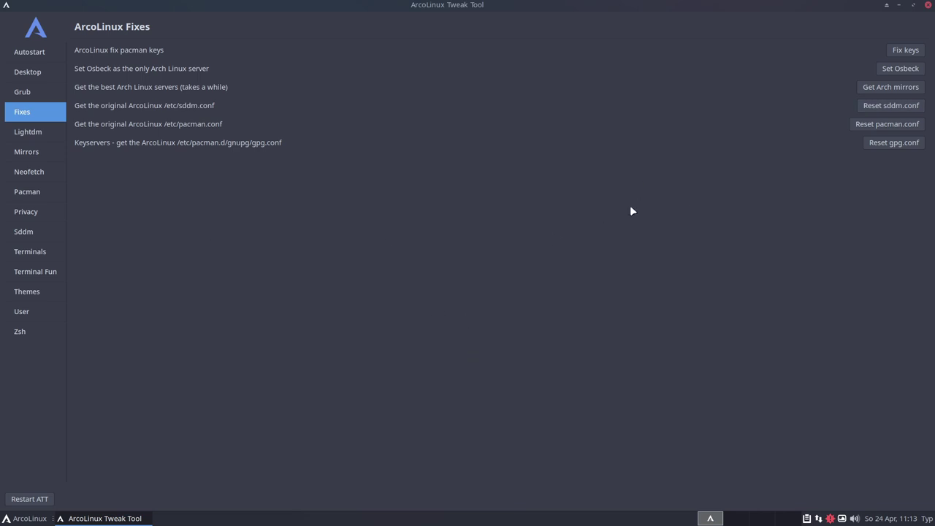
Review the Lightdm autologin and mirror list pages, then open the Neofetch Editor
{"action": "left_click", "coordinate": [34, 133]}
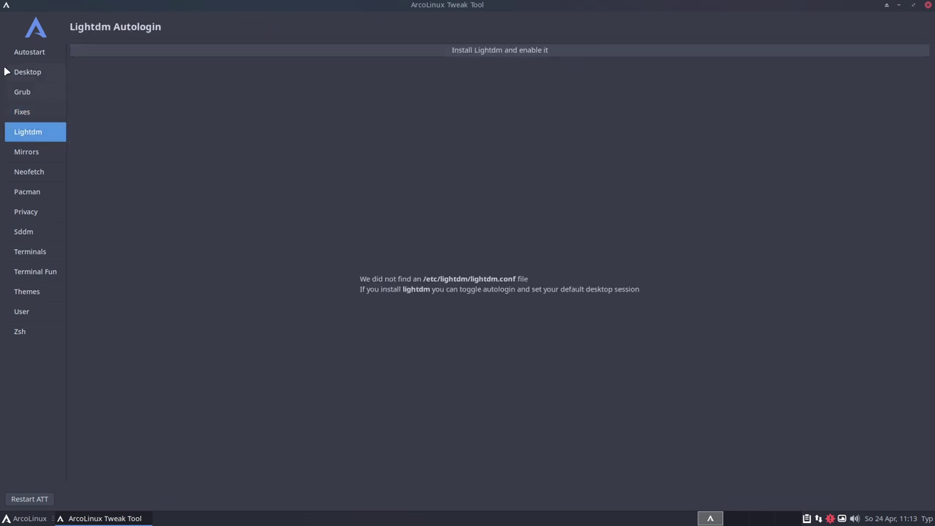
{"action": "left_click", "coordinate": [34, 154]}
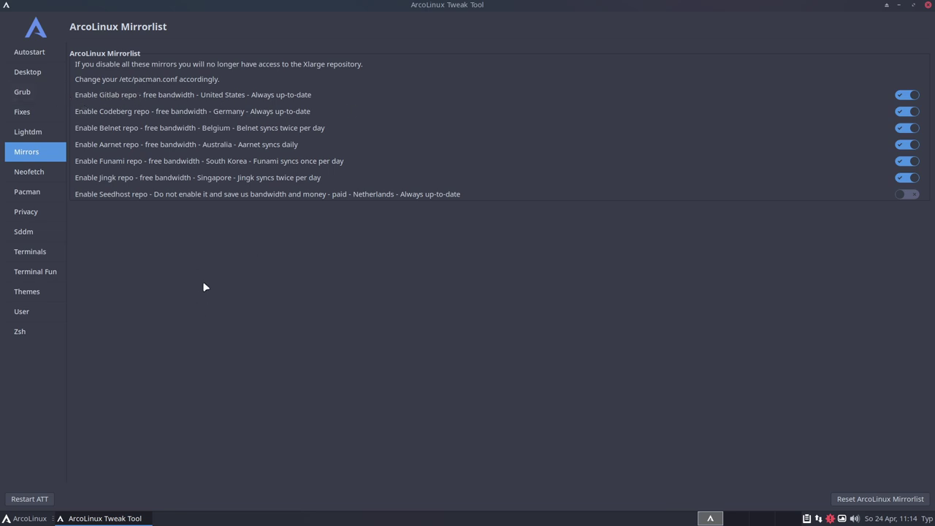
{"action": "left_click", "coordinate": [29, 173]}
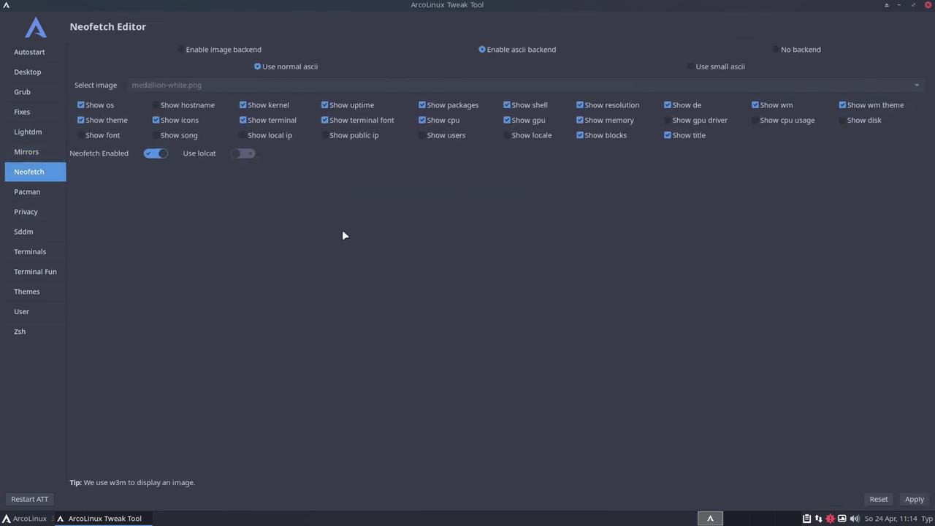
{"action": "left_click", "coordinate": [237, 155]}
{"action": "left_click", "coordinate": [914, 499]}
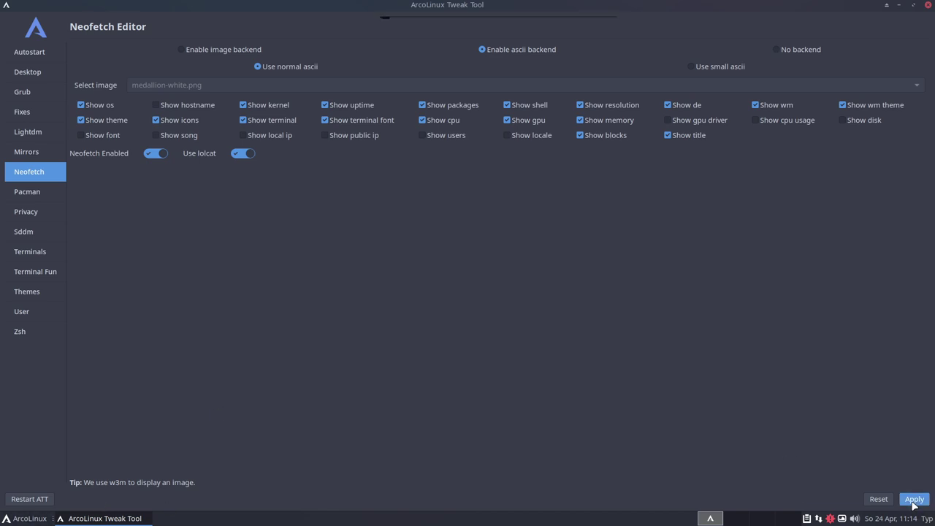
{"action": "left_click", "coordinate": [29, 520]}
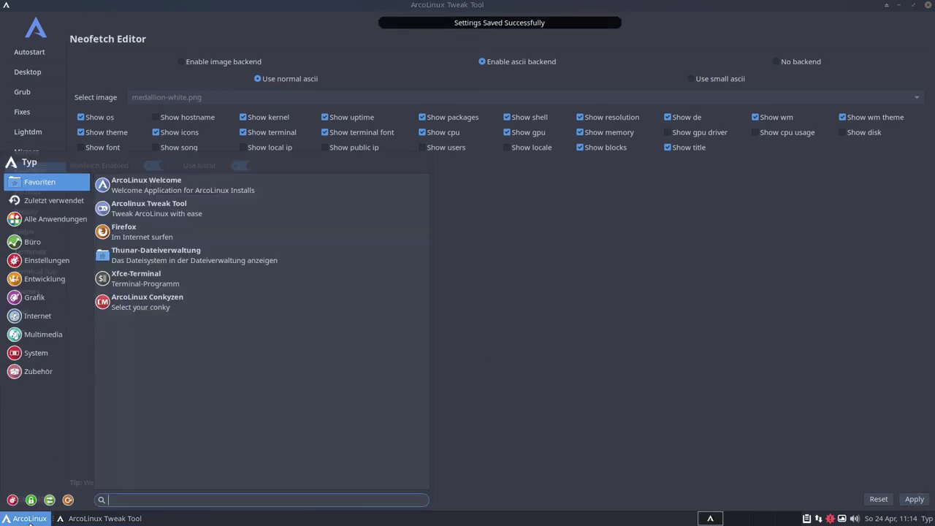
{"action": "left_click", "coordinate": [139, 278]}
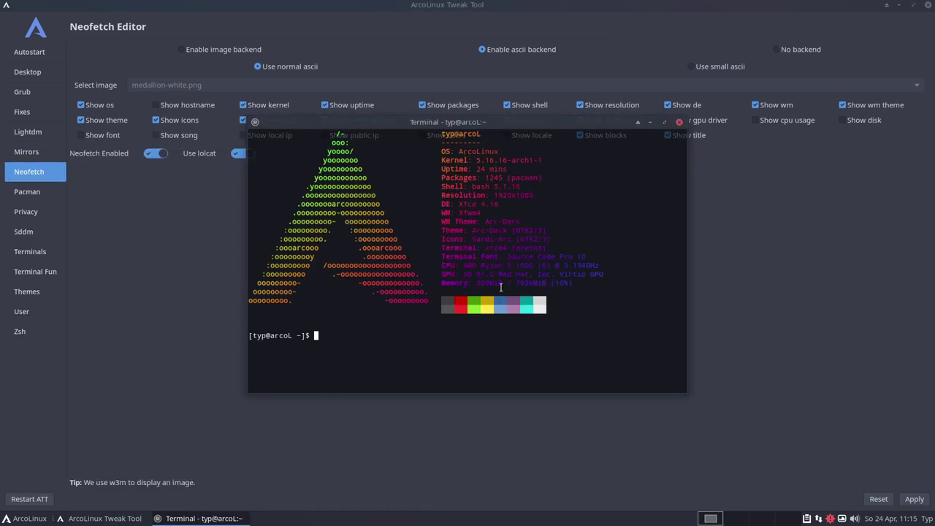
{"action": "left_click", "coordinate": [678, 122]}
{"action": "left_click", "coordinate": [243, 154]}
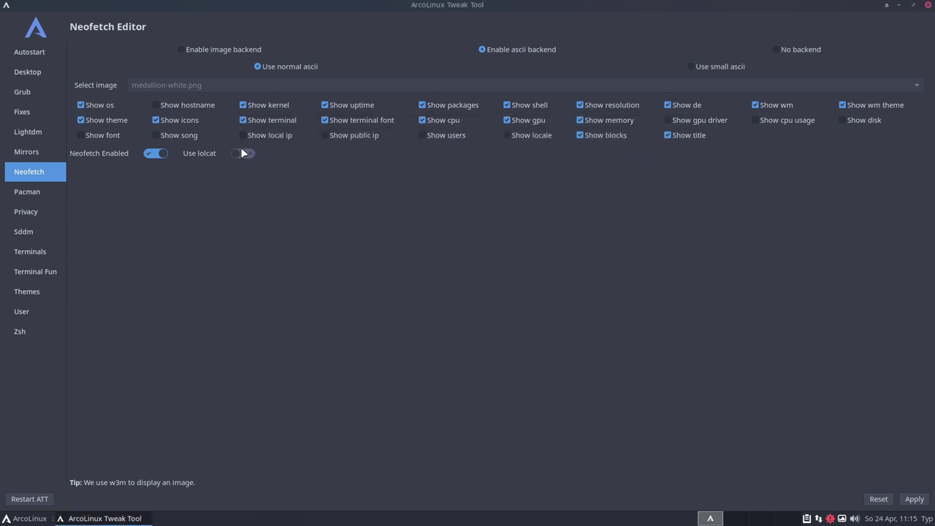
{"action": "left_click", "coordinate": [914, 503]}
Open the Pacman Config Editor to review repositories, briefly opening and closing the application menu
{"action": "left_click", "coordinate": [29, 192]}
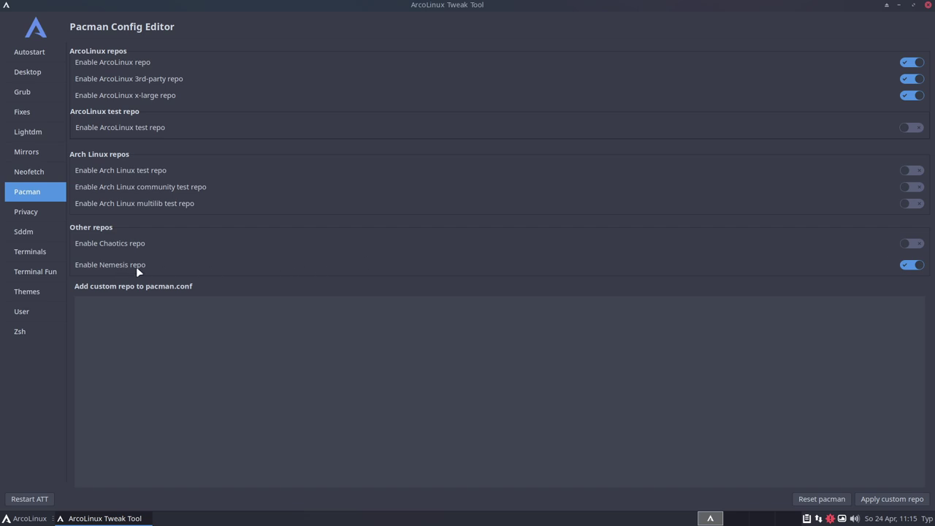
{"action": "left_click", "coordinate": [22, 520]}
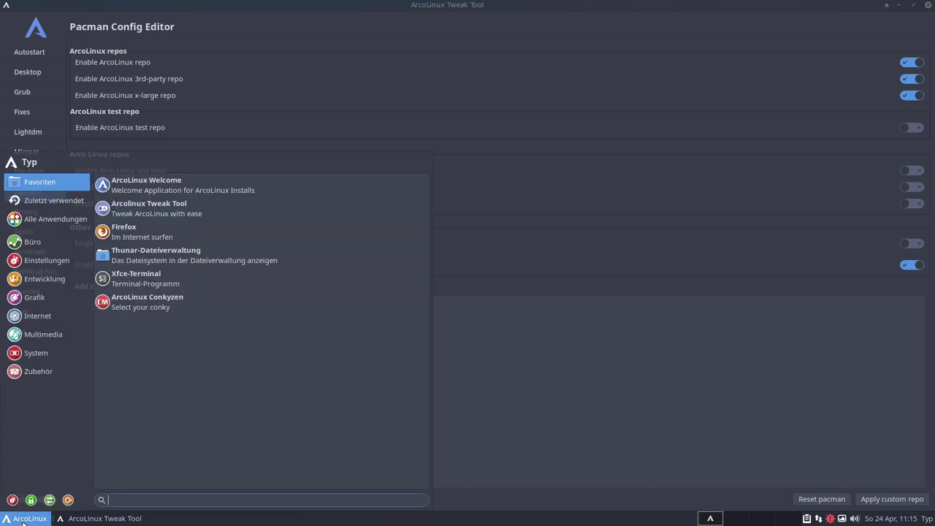
{"action": "left_click", "coordinate": [483, 365]}
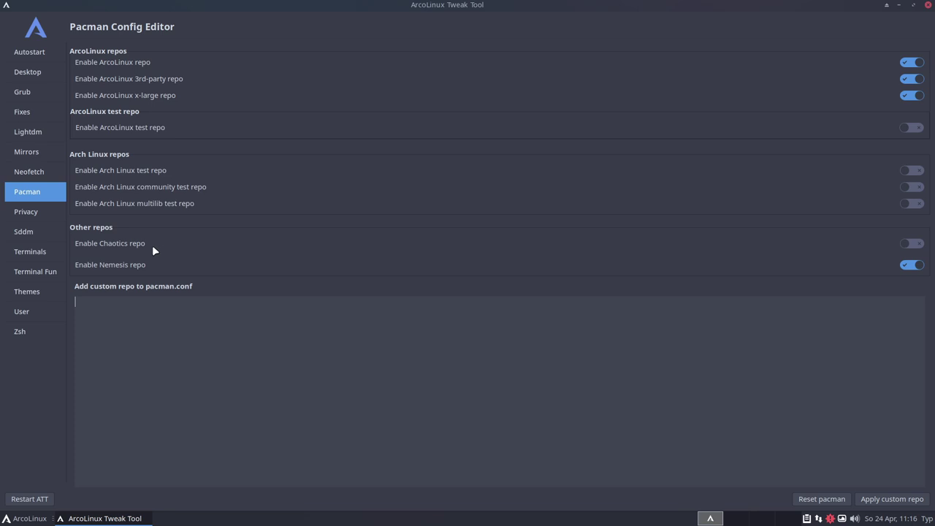
Step through the Privacy and Sddm pages to Terminals, with Alacritty, Xfce4-terminal and Termite theme options
{"action": "left_click", "coordinate": [27, 212]}
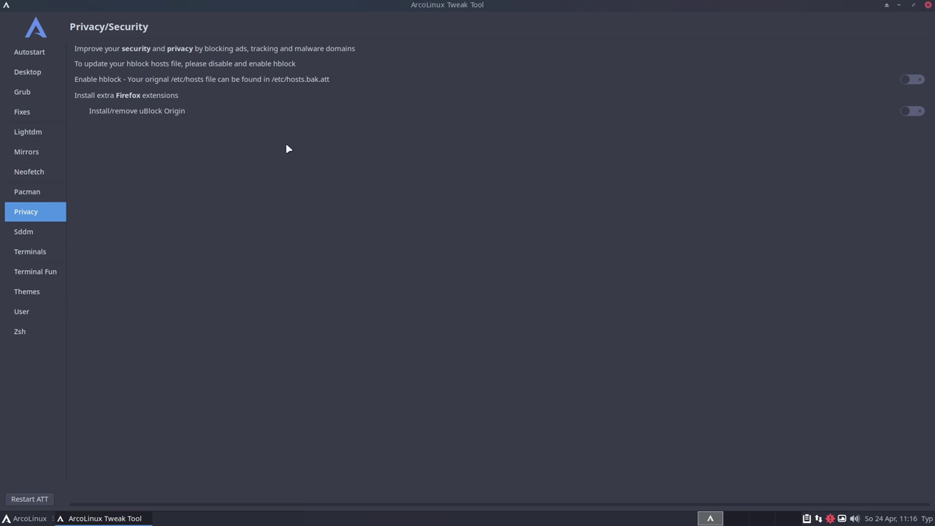
{"action": "left_click", "coordinate": [46, 235]}
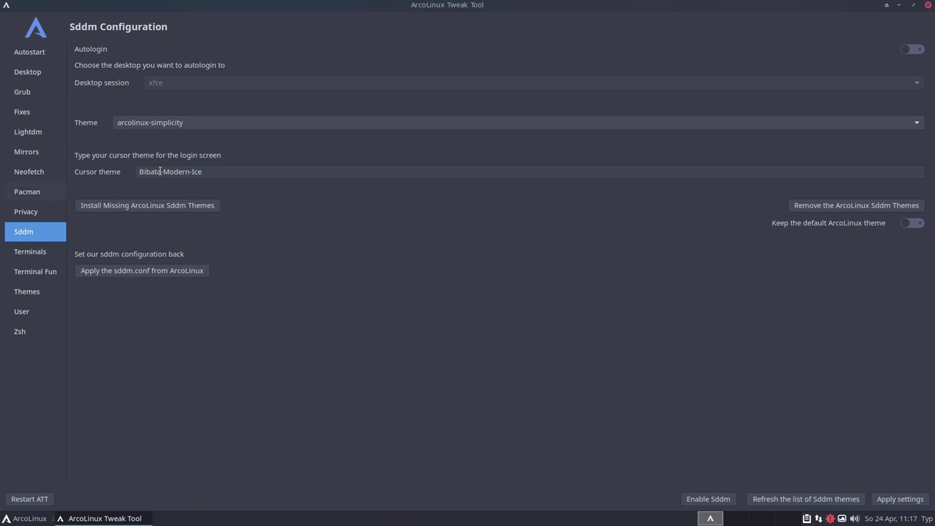
{"action": "left_click", "coordinate": [40, 252]}
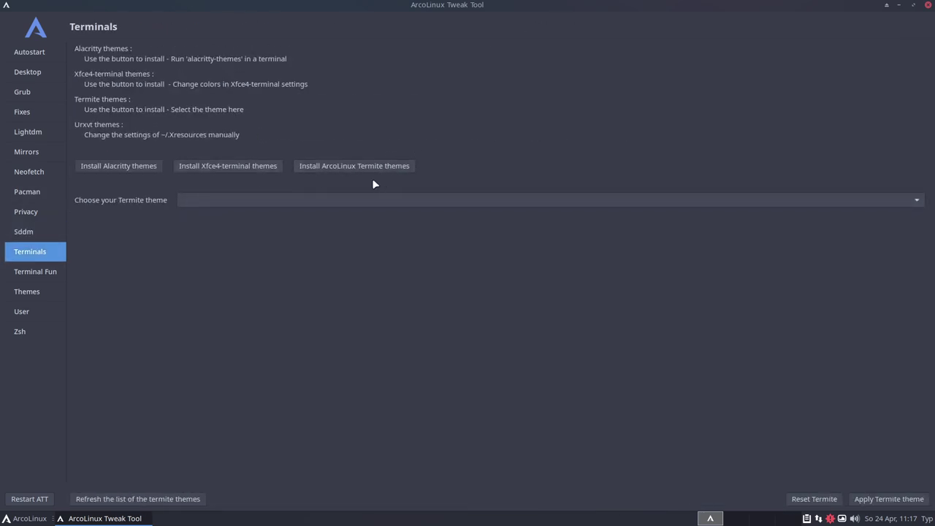
{"action": "left_click", "coordinate": [25, 520]}
{"action": "left_click", "coordinate": [141, 282]}
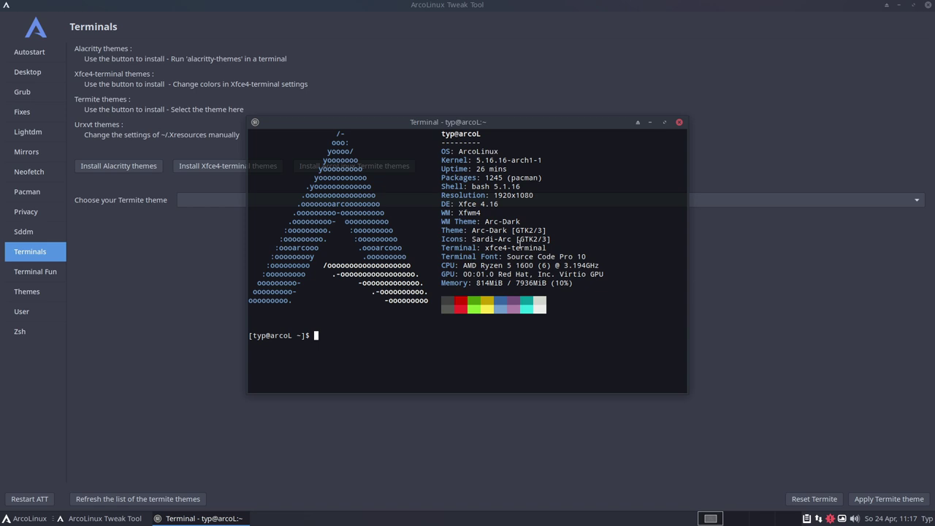
{"action": "double_click", "coordinate": [512, 249]}
{"action": "left_click", "coordinate": [529, 287]}
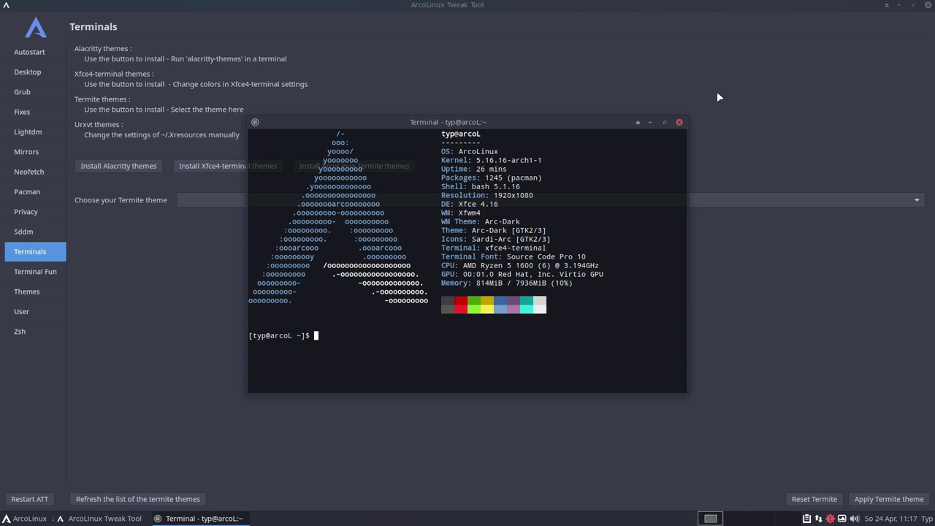
{"action": "left_click", "coordinate": [680, 122]}
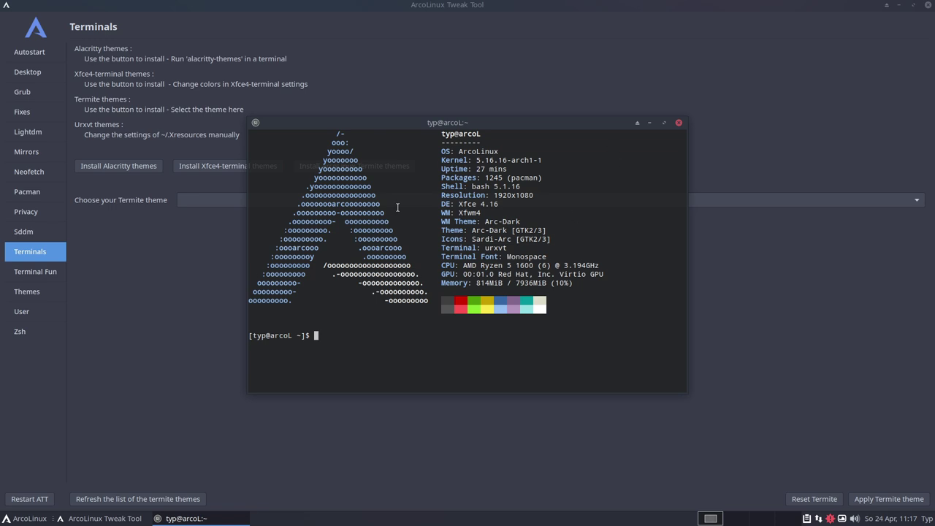
{"action": "double_click", "coordinate": [494, 248]}
{"action": "left_click", "coordinate": [483, 348]}
{"action": "left_click", "coordinate": [678, 122]}
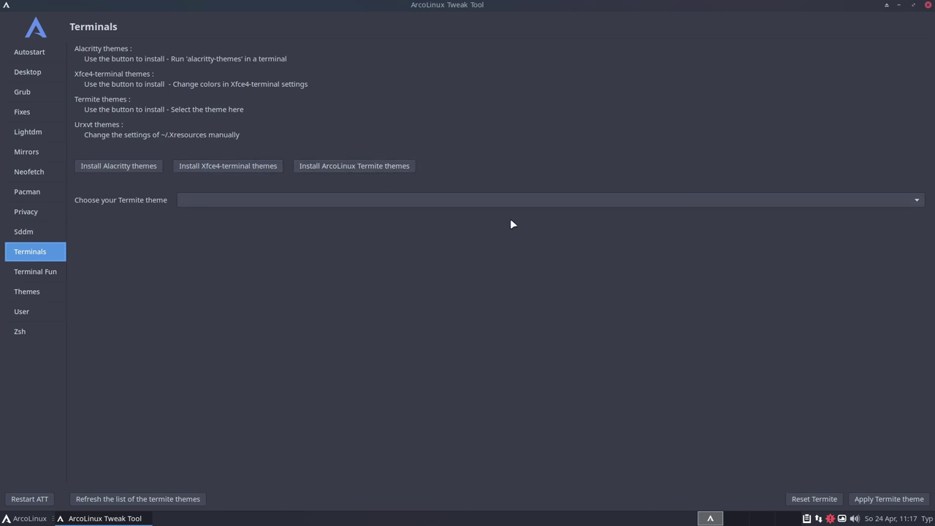
{"action": "left_click", "coordinate": [461, 205]}
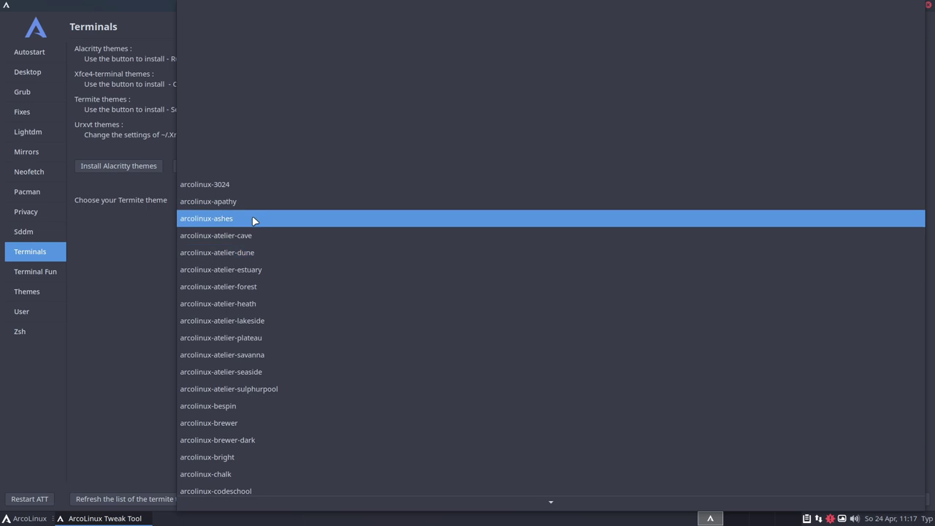
{"action": "mouse_move", "coordinate": [280, 508]}
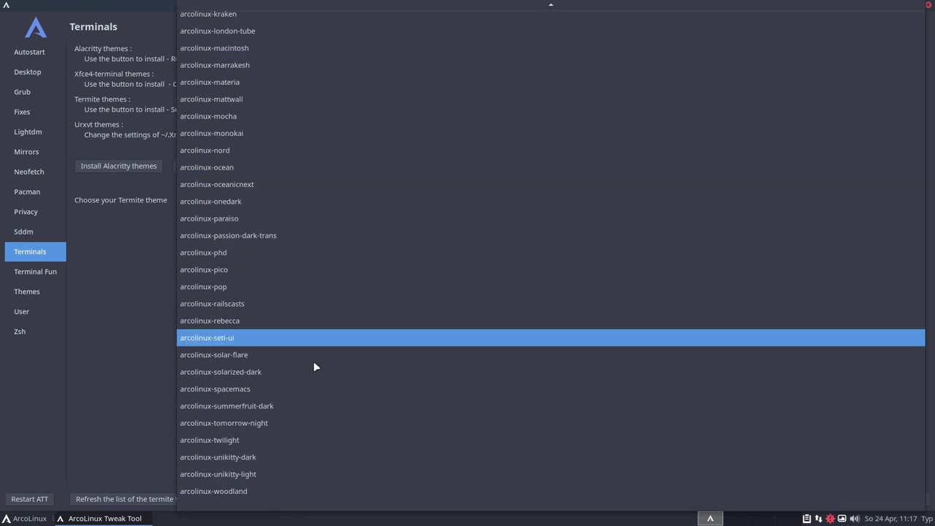
{"action": "left_click", "coordinate": [135, 460]}
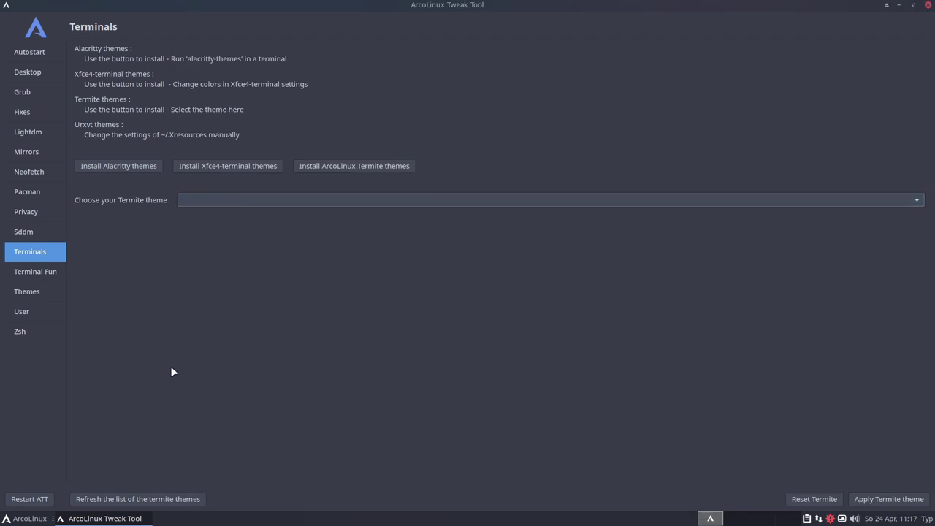
Turn on Sfetch on the Terminal Fun page and preview it in a terminal
{"action": "left_click", "coordinate": [42, 274]}
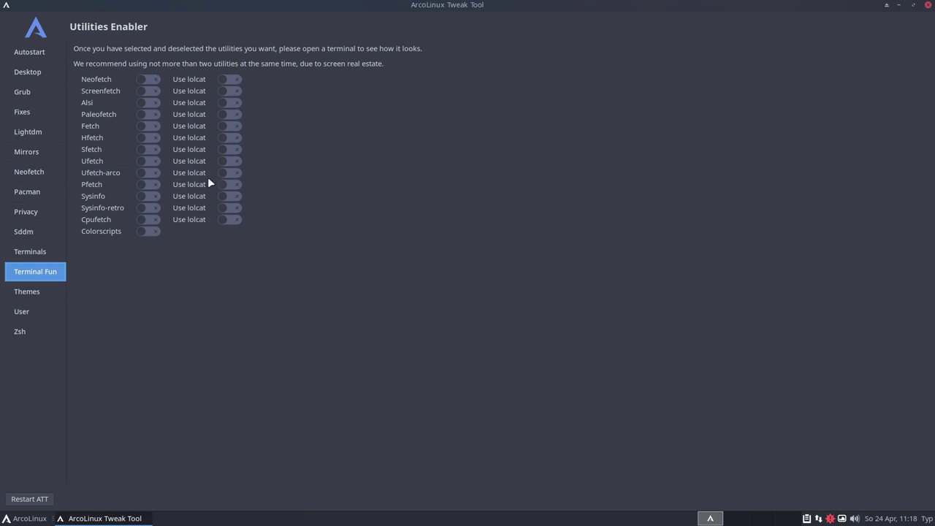
{"action": "left_click", "coordinate": [139, 150]}
{"action": "key", "text": "ctrl+alt+t"}
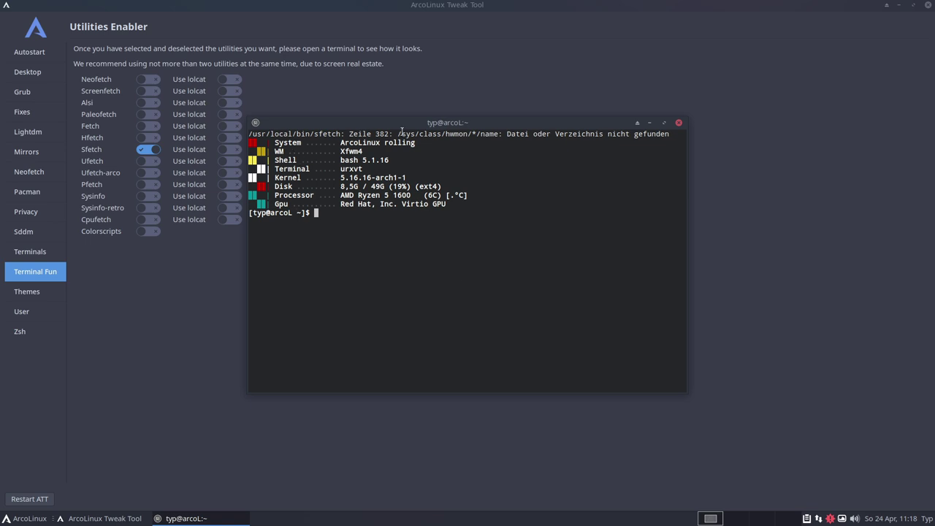
{"action": "left_click", "coordinate": [679, 122]}
Preview Ufetch-arco in a terminal, switch it back off, and enable Neofetch instead
{"action": "left_click", "coordinate": [144, 172]}
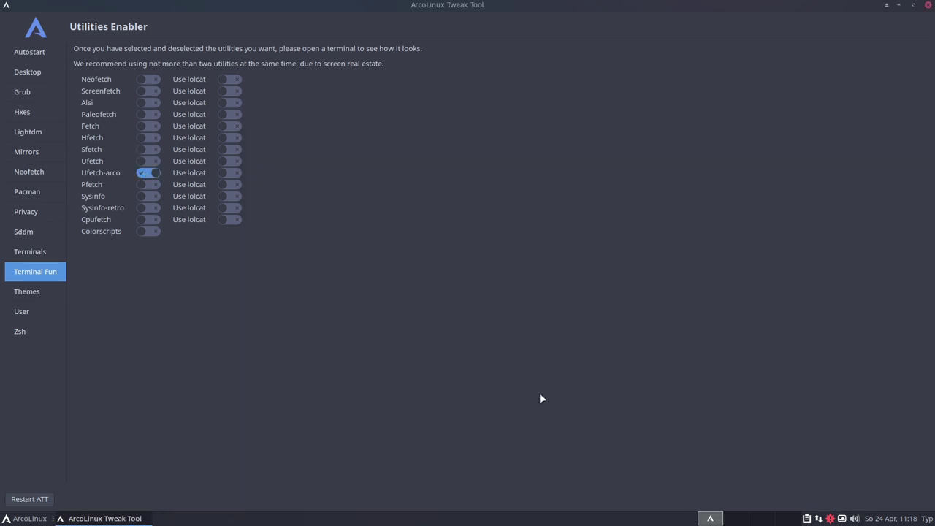
{"action": "key", "text": "ctrl+alt+t"}
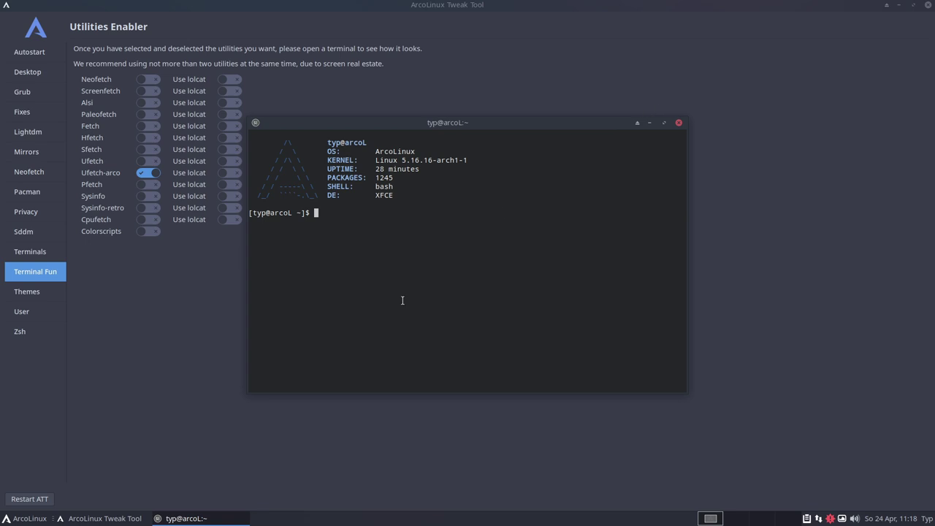
{"action": "left_click", "coordinate": [678, 123]}
{"action": "left_click", "coordinate": [148, 173]}
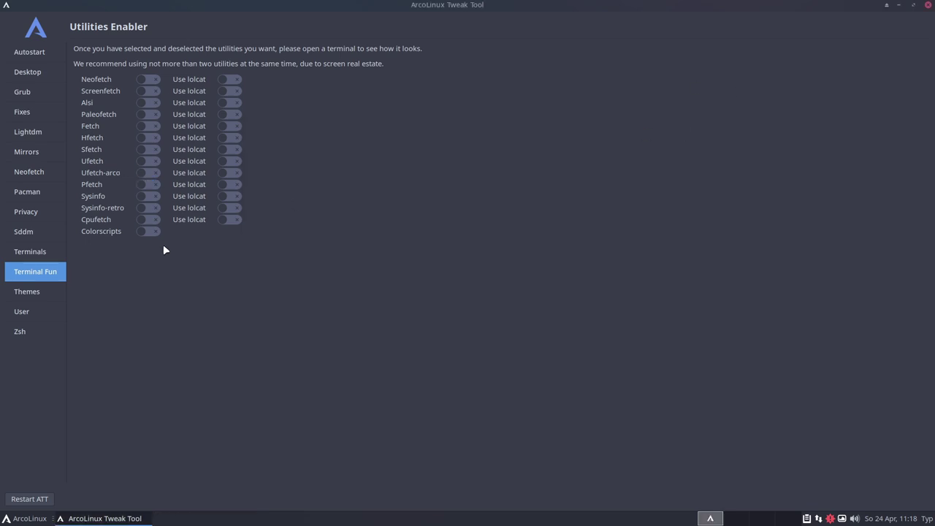
{"action": "left_click", "coordinate": [146, 80]}
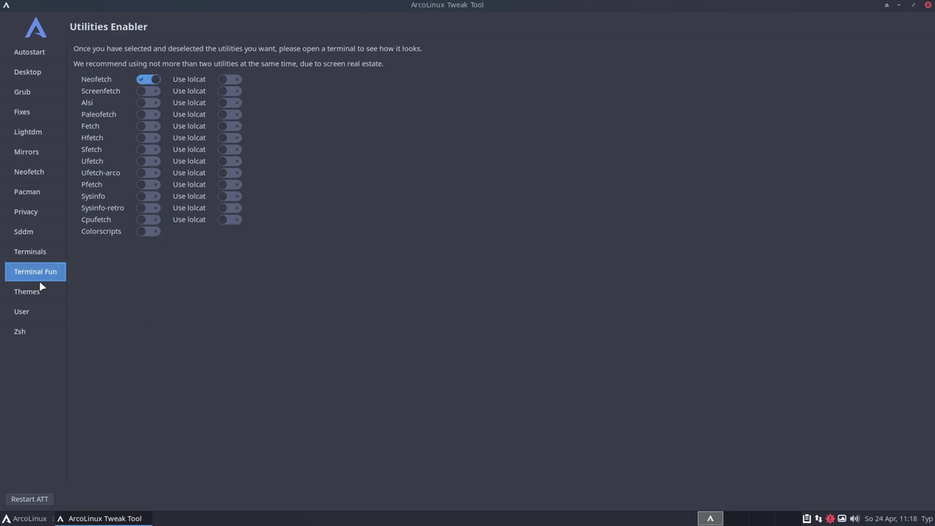
{"action": "left_click", "coordinate": [30, 291]}
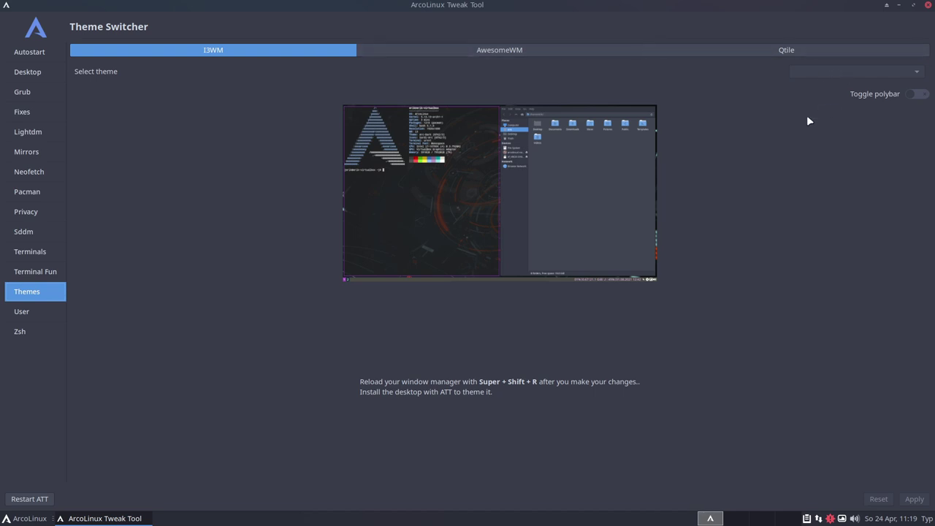
Preview the AwesomeWM, Qtile and I3WM theme tabs, then move via Create User to ZSH Themes
{"action": "left_click", "coordinate": [514, 51]}
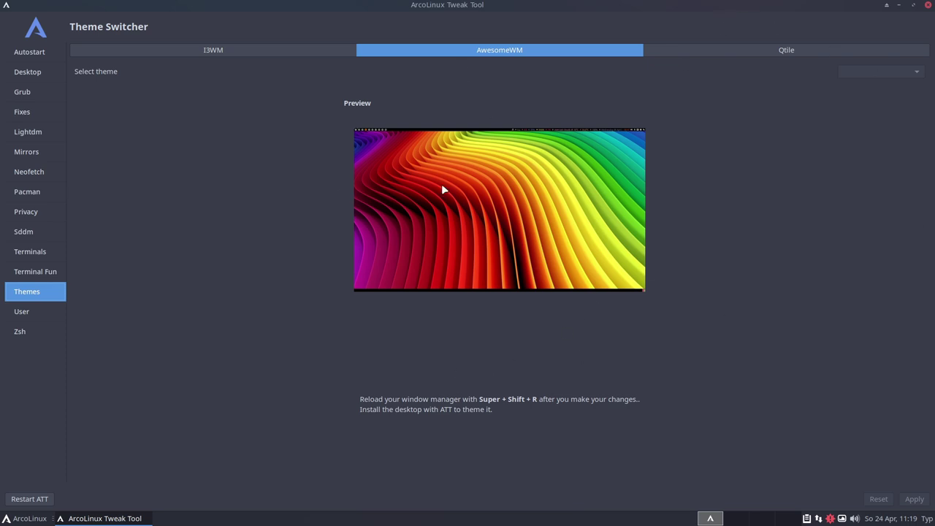
{"action": "left_click", "coordinate": [798, 50]}
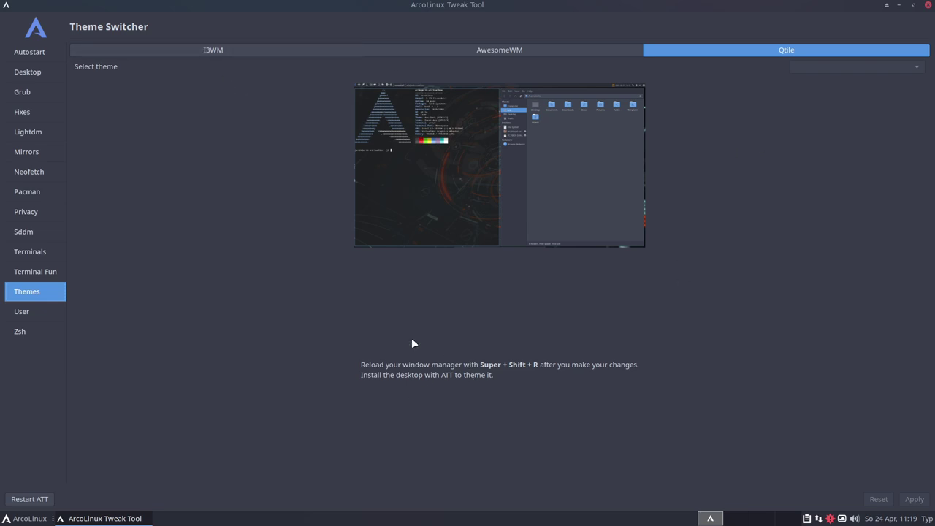
{"action": "left_click", "coordinate": [222, 50]}
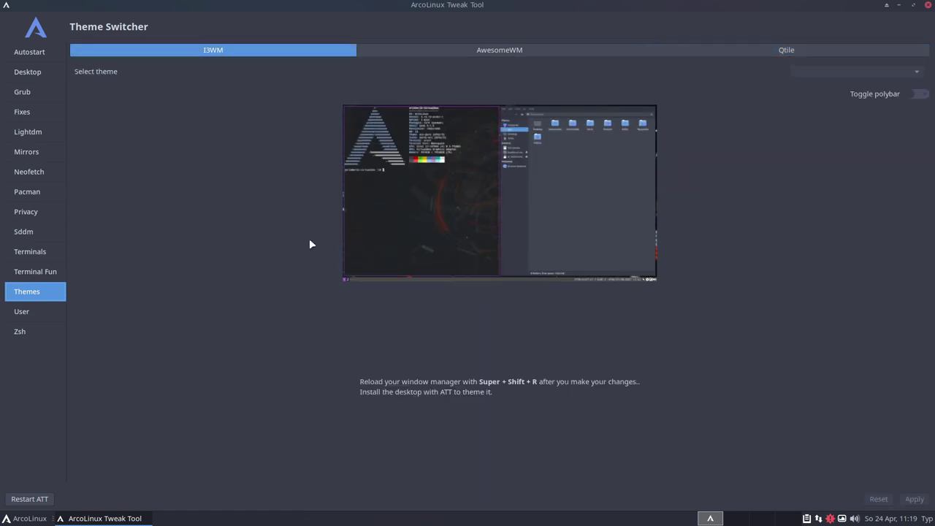
{"action": "left_click", "coordinate": [25, 312]}
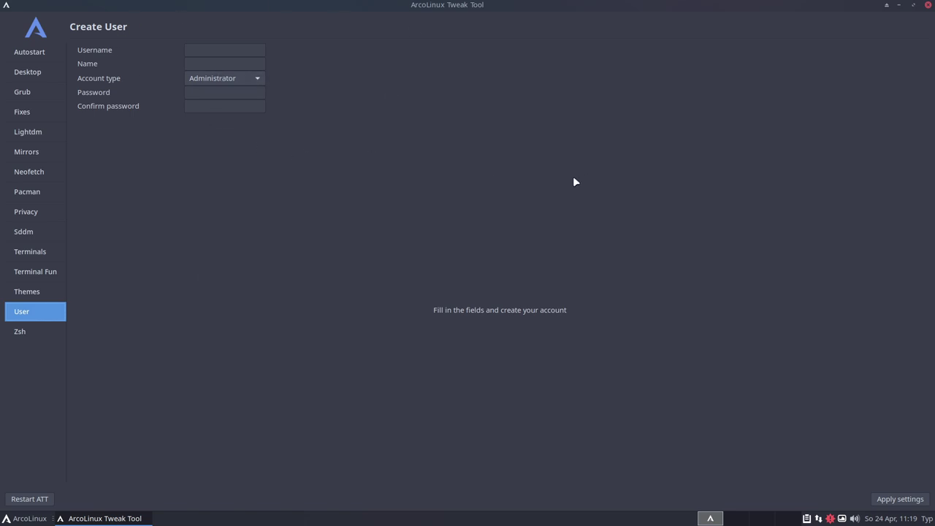
{"action": "left_click", "coordinate": [37, 337]}
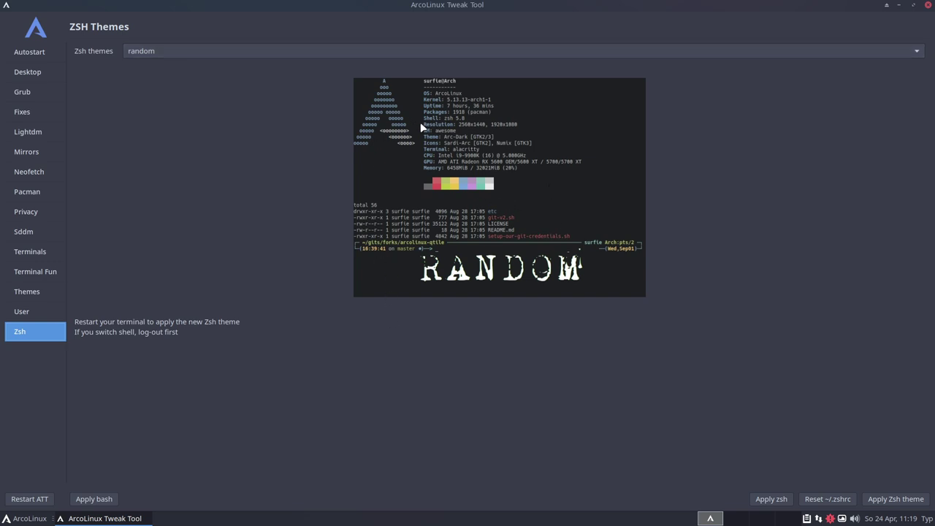
Keep the Zsh theme at random and open a terminal showing bash as the current shell
{"action": "left_click", "coordinate": [256, 52]}
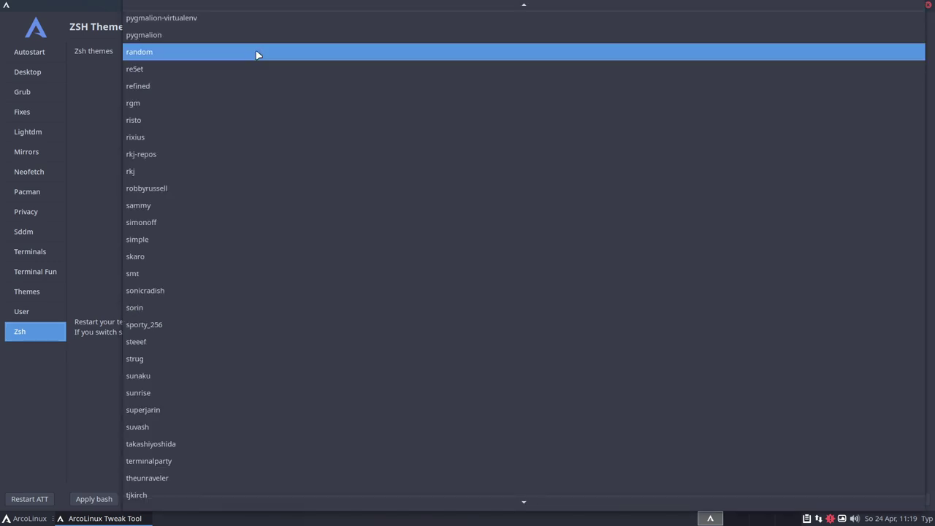
{"action": "left_click", "coordinate": [92, 104]}
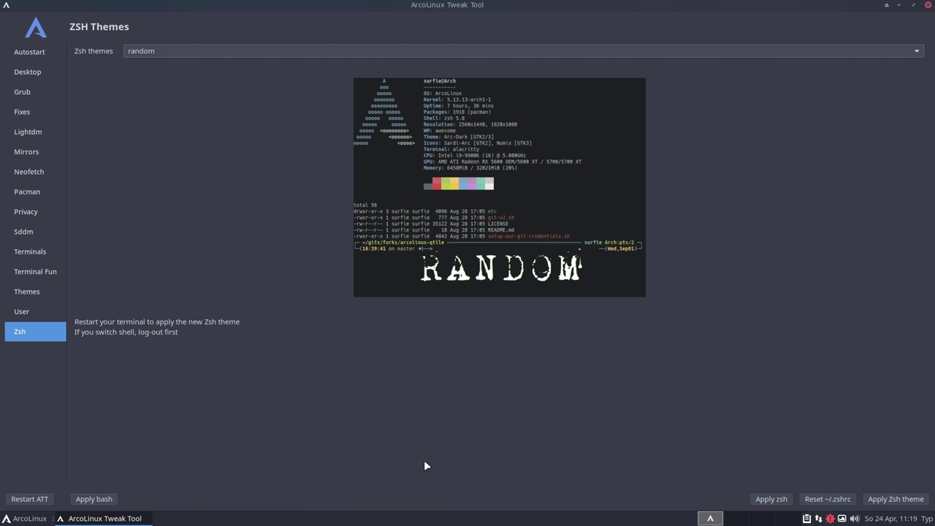
{"action": "key", "text": "super+Return"}
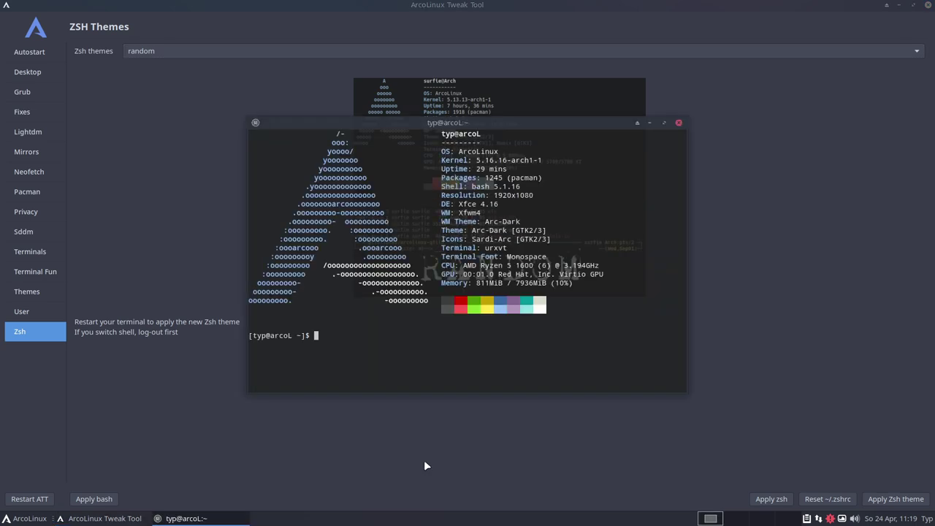
{"action": "double_click", "coordinate": [488, 184]}
{"action": "left_click", "coordinate": [471, 356]}
Run tozsh and confirm with the sudo password to change the login shell to zsh
{"action": "type", "text": "tozsh"}
{"action": "key", "text": "Return"}
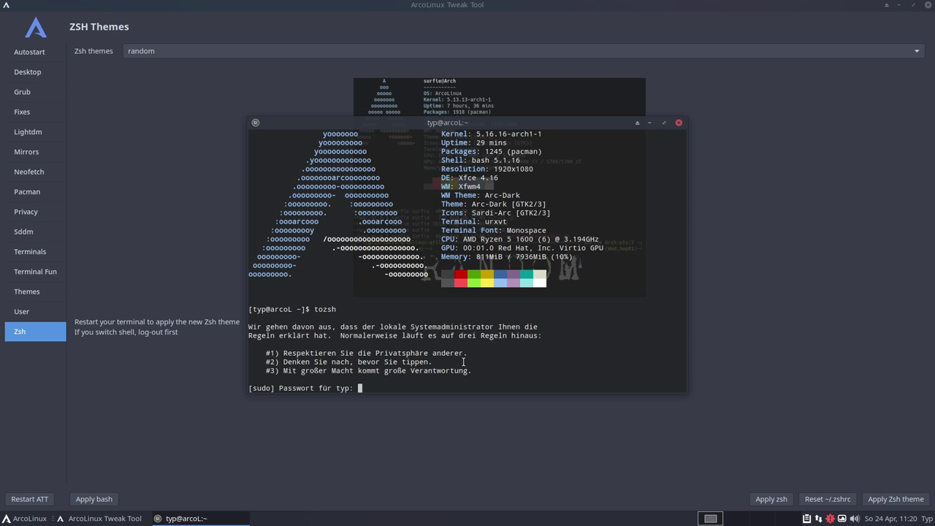
{"action": "key", "text": "Return"}
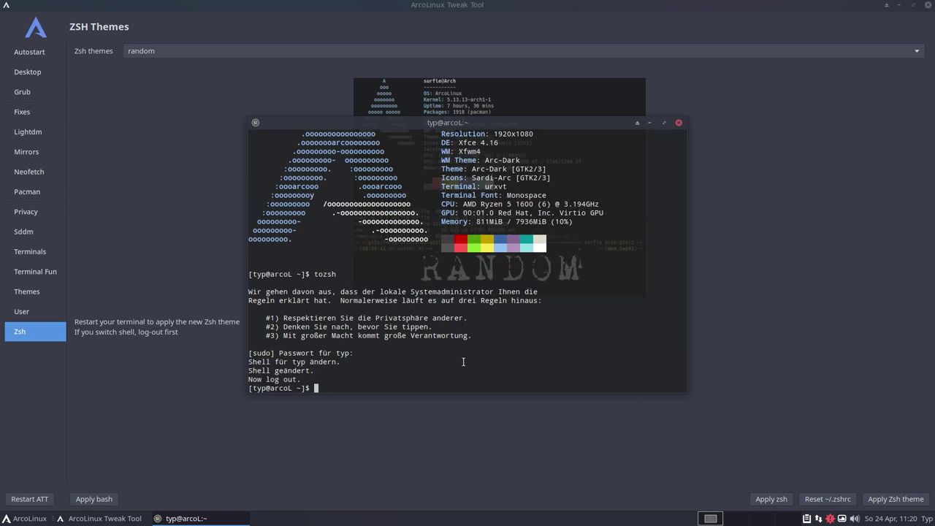
{"action": "left_click", "coordinate": [677, 122]}
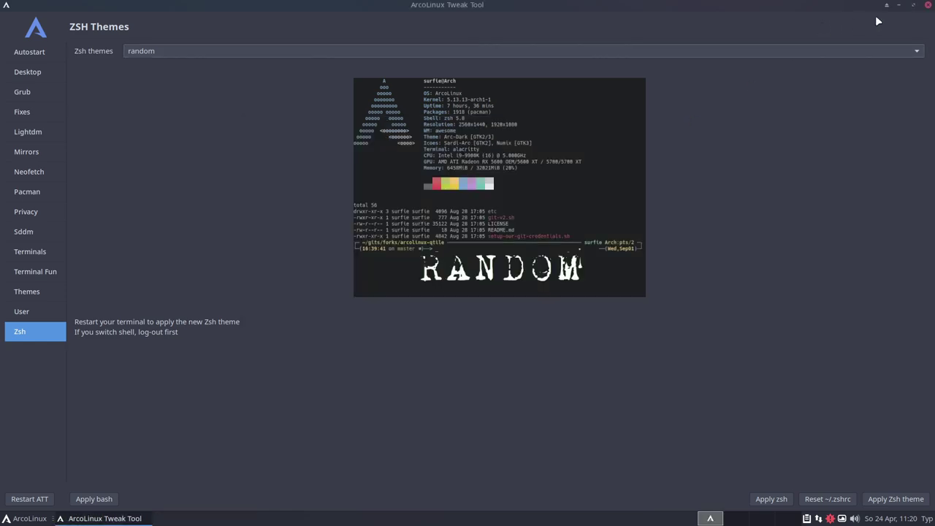
Close the Tweak Tool, log out and back in, then disable Welcome App autostart and close it
{"action": "left_click", "coordinate": [927, 4]}
{"action": "left_click", "coordinate": [19, 518]}
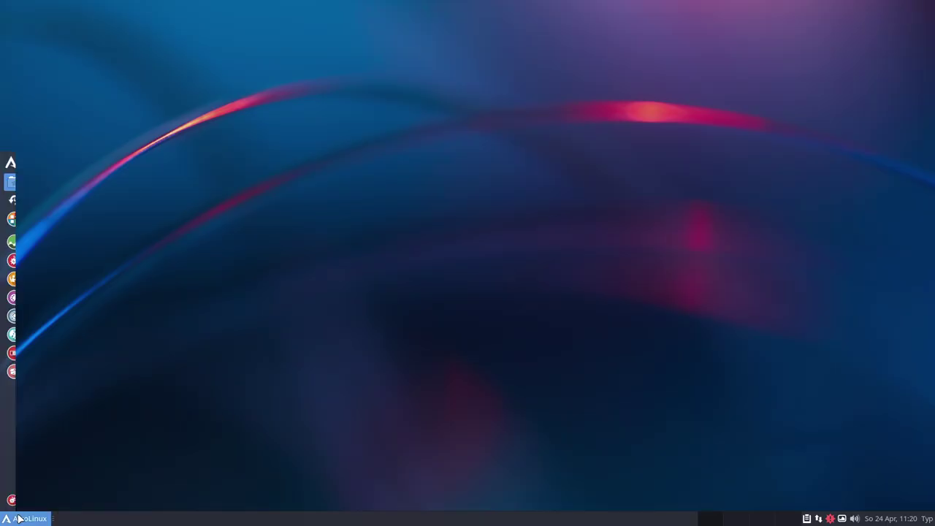
{"action": "left_click", "coordinate": [32, 502]}
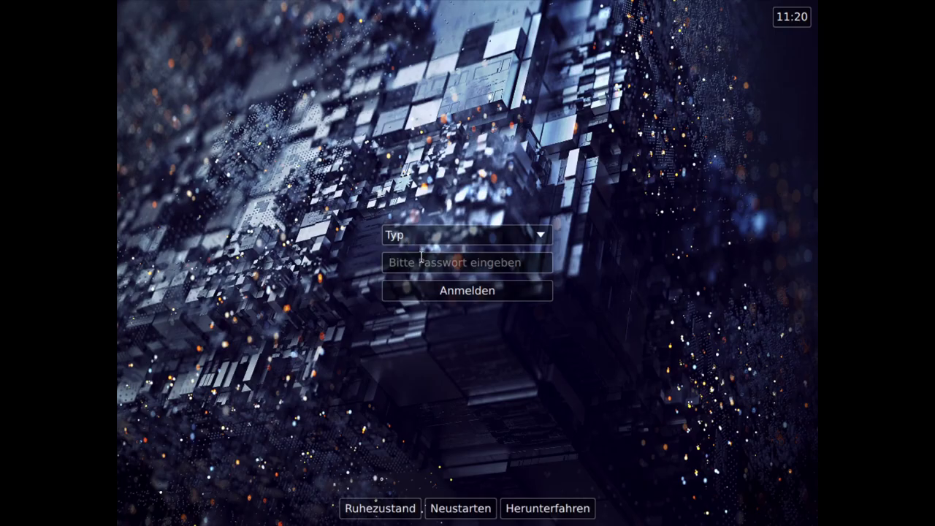
{"action": "type", "text": "****"}
{"action": "key", "text": "Return"}
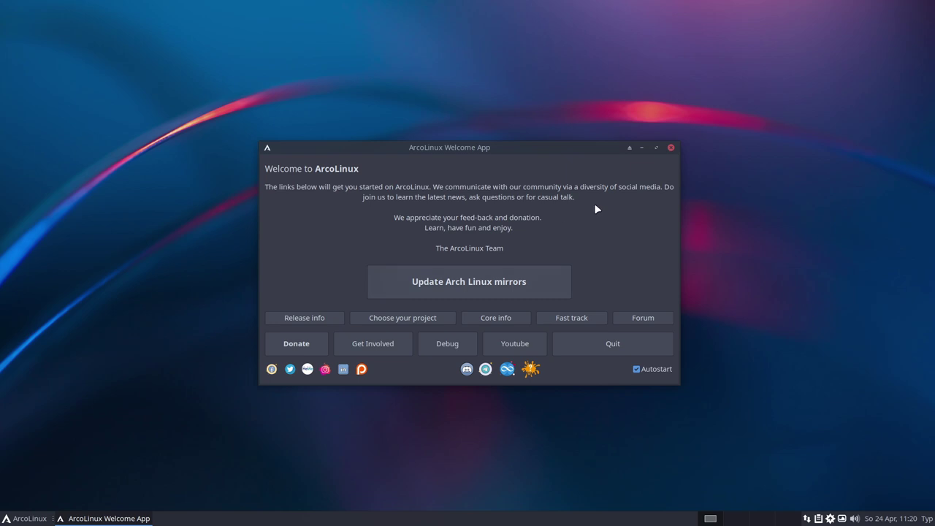
{"action": "left_click", "coordinate": [637, 370]}
{"action": "left_click", "coordinate": [671, 148]}
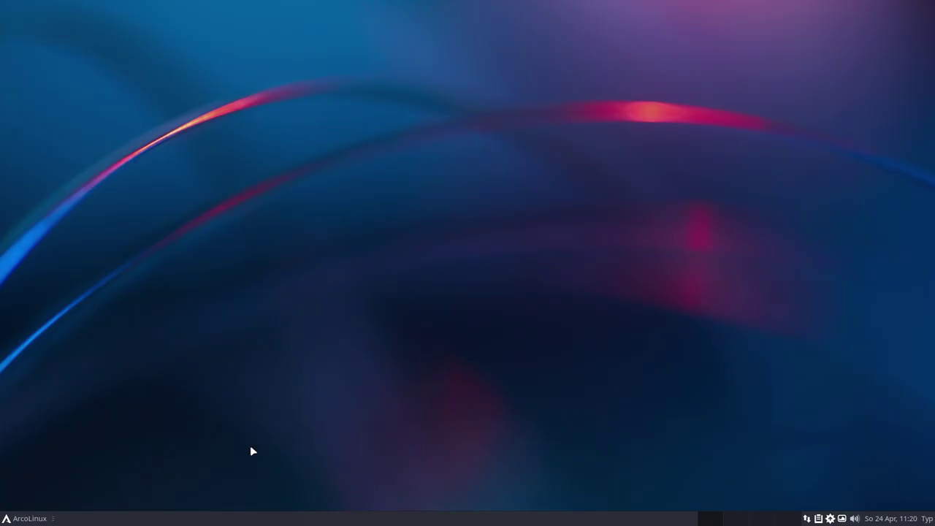
Open a urxvt zsh terminal, maximize it, enlarge its font, and take the VM out of fullscreen
{"action": "key", "text": "ctrl+alt+Return"}
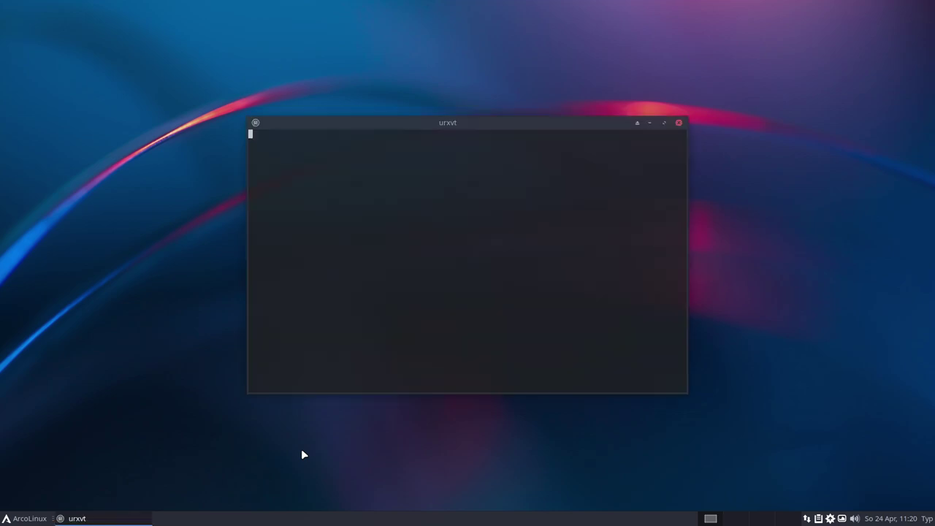
{"action": "double_click", "coordinate": [479, 194]}
{"action": "left_click", "coordinate": [355, 375]}
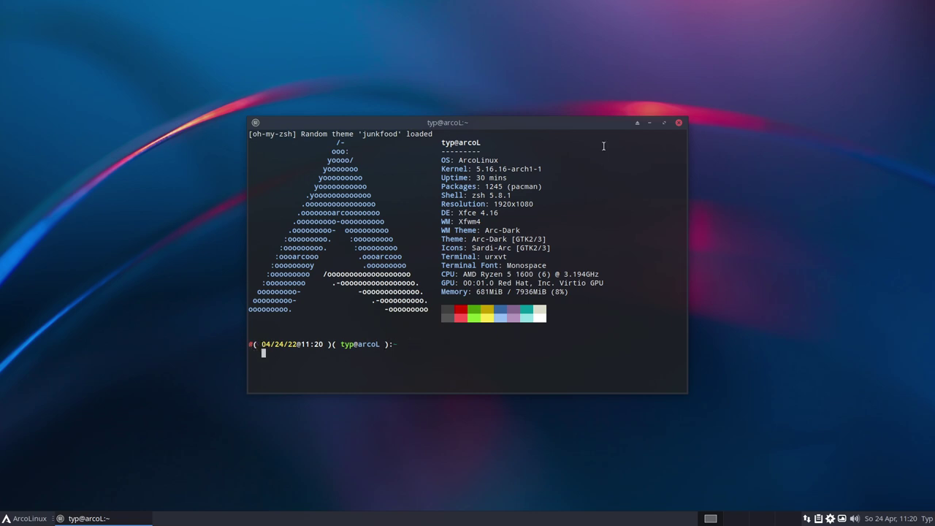
{"action": "left_click", "coordinate": [663, 124]}
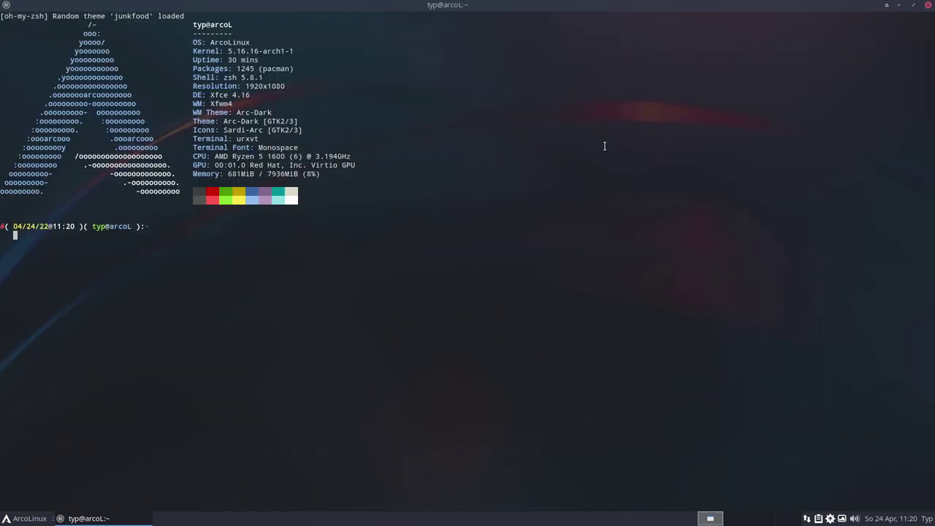
{"action": "key", "text": "ctrl+plus"}
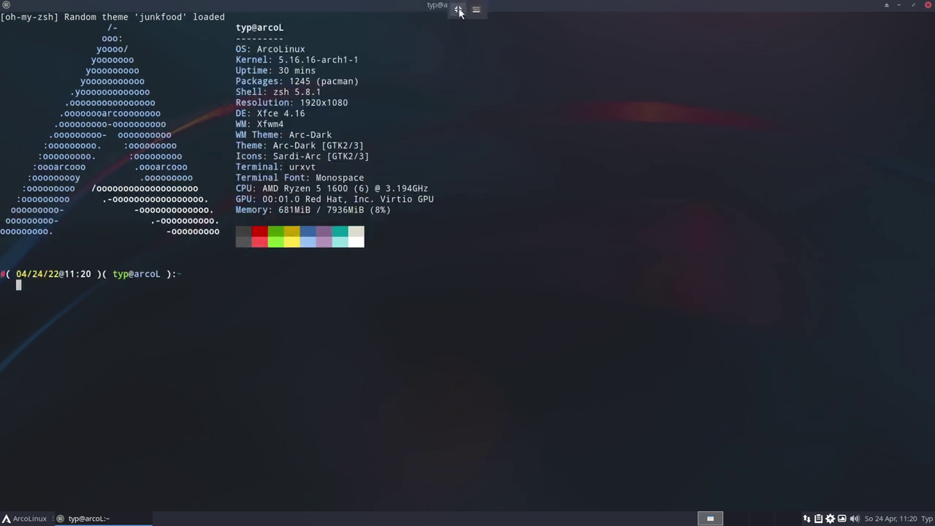
{"action": "left_click", "coordinate": [459, 10]}
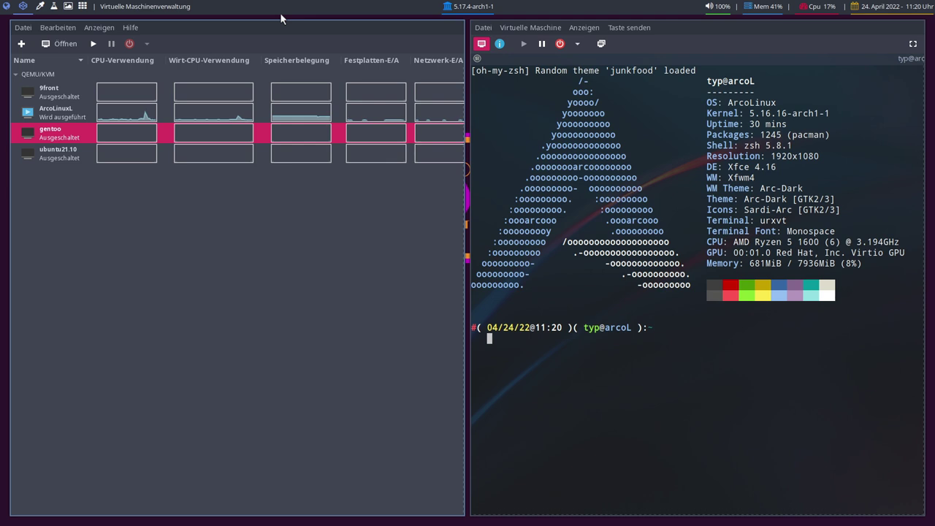
Open alacritty on host workspace 4, then return to the VM and show its console fullscreen
{"action": "key", "text": "super+4"}
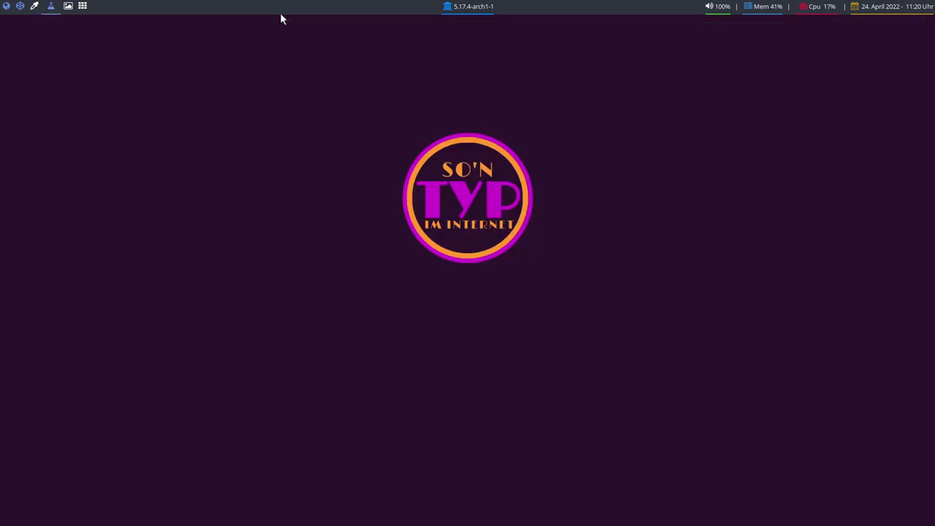
{"action": "key", "text": "super+Return"}
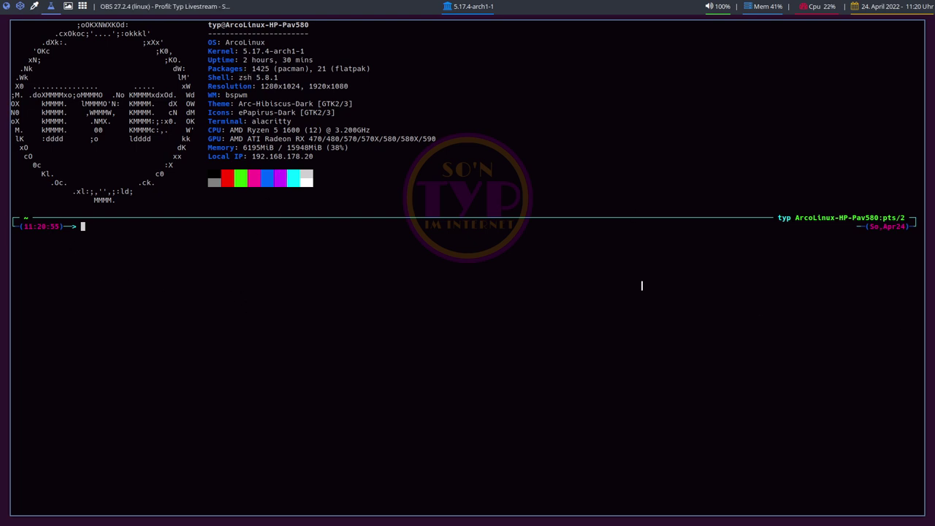
{"action": "left_click", "coordinate": [11, 11]}
{"action": "left_click", "coordinate": [24, 9]}
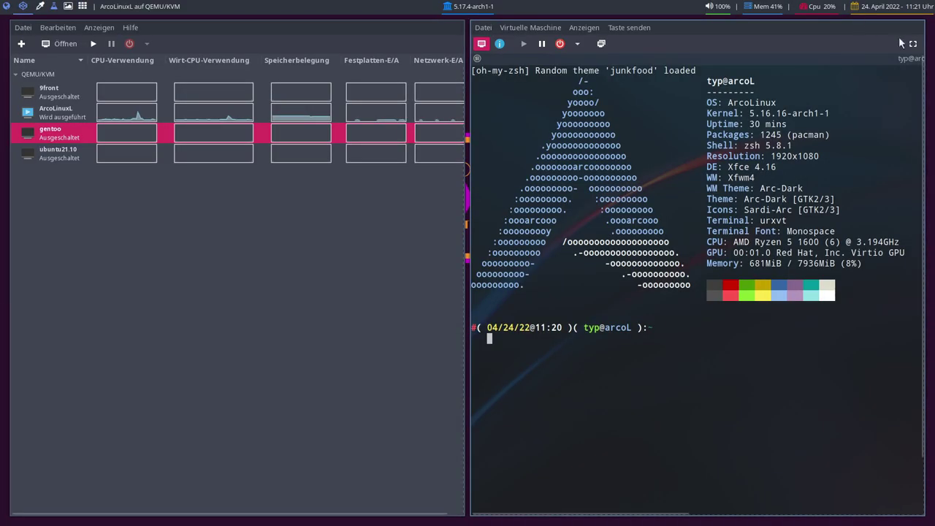
{"action": "left_click", "coordinate": [913, 44]}
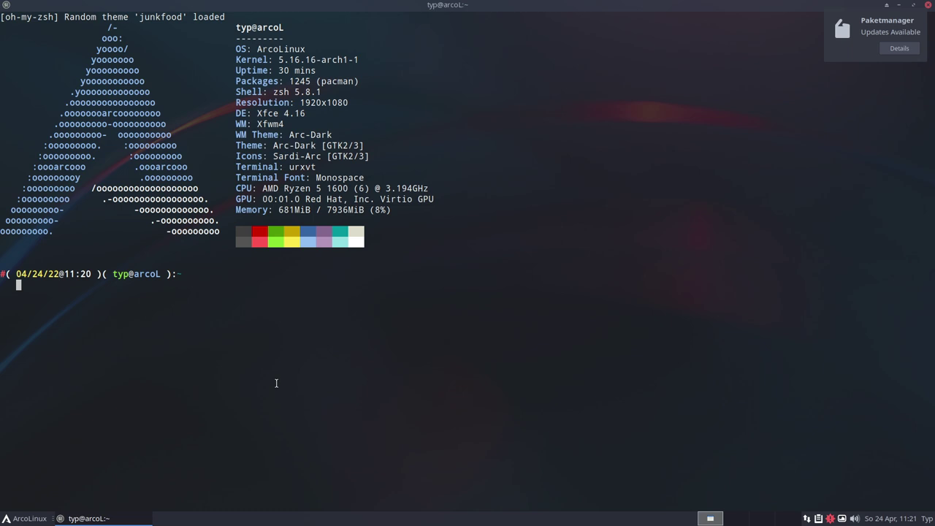
Enter the command nano .zshrc at the guest's zsh prompt
{"action": "type", "text": "nano "}
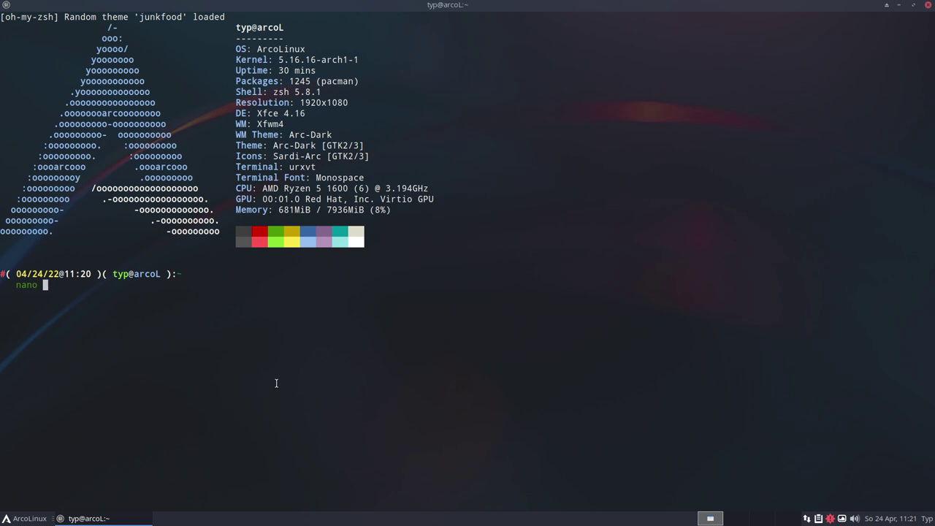
{"action": "type", "text": ".zshrc"}
Open .zshrc in nano and replace the ZSH_THEME value random with jonathan on line 16
{"action": "key", "text": "Return"}
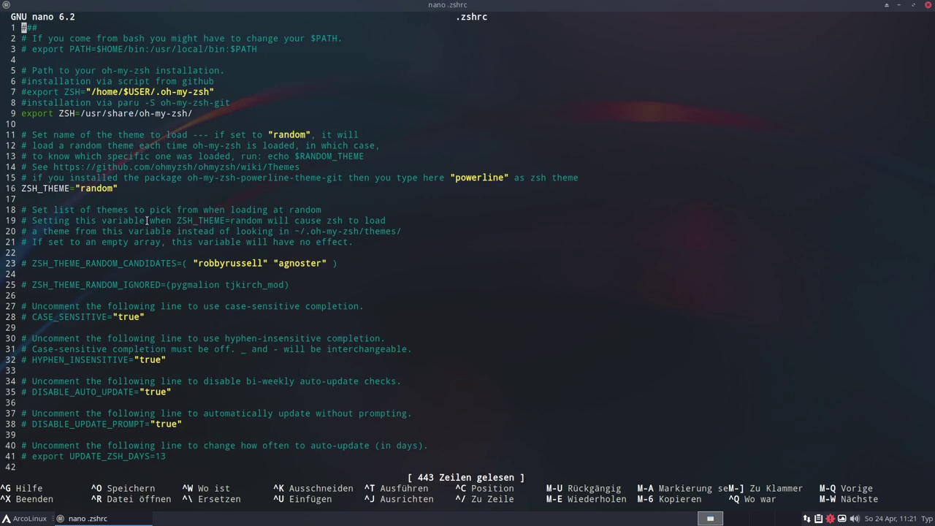
{"action": "left_click", "coordinate": [73, 188]}
{"action": "left_click", "coordinate": [87, 187]}
{"action": "key", "text": "Right"}
{"action": "key", "text": "Right"}
{"action": "key", "text": "Right"}
{"action": "type", "text": "i"}
{"action": "key", "text": "BackSpace"}
{"action": "key", "text": "Right"}
{"action": "key", "text": "Right"}
{"action": "left_click", "coordinate": [154, 166]}
{"action": "left_click", "coordinate": [275, 166]}
{"action": "left_click", "coordinate": [287, 166]}
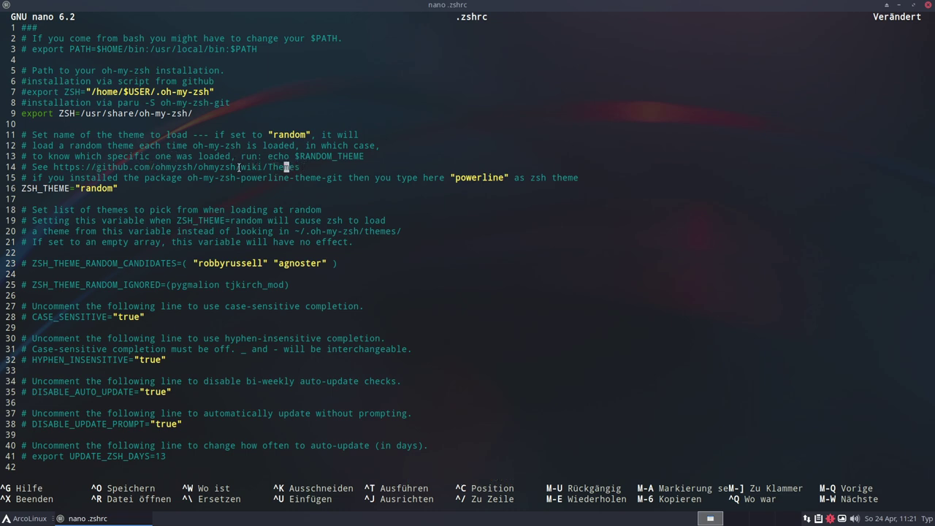
{"action": "left_click", "coordinate": [105, 187]}
{"action": "key", "text": "Right"}
{"action": "key", "text": "Right"}
{"action": "key", "text": "BackSpace"}
{"action": "key", "text": "BackSpace"}
{"action": "key", "text": "BackSpace"}
{"action": "key", "text": "BackSpace"}
{"action": "key", "text": "BackSpace"}
{"action": "key", "text": "BackSpace"}
{"action": "type", "text": "jonathan"}
Save .zshrc under the same name and exit nano
{"action": "key", "text": "ctrl+o"}
{"action": "key", "text": "Return"}
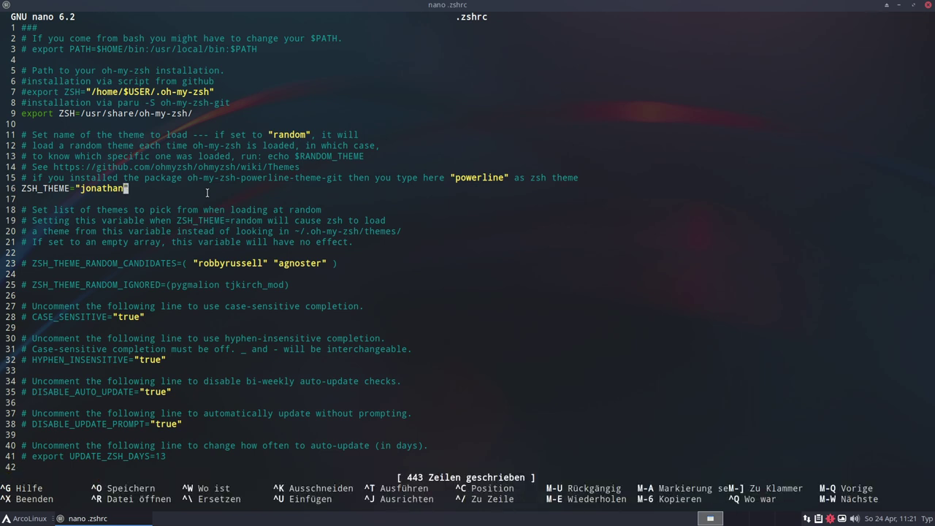
{"action": "key", "text": "ctrl+x"}
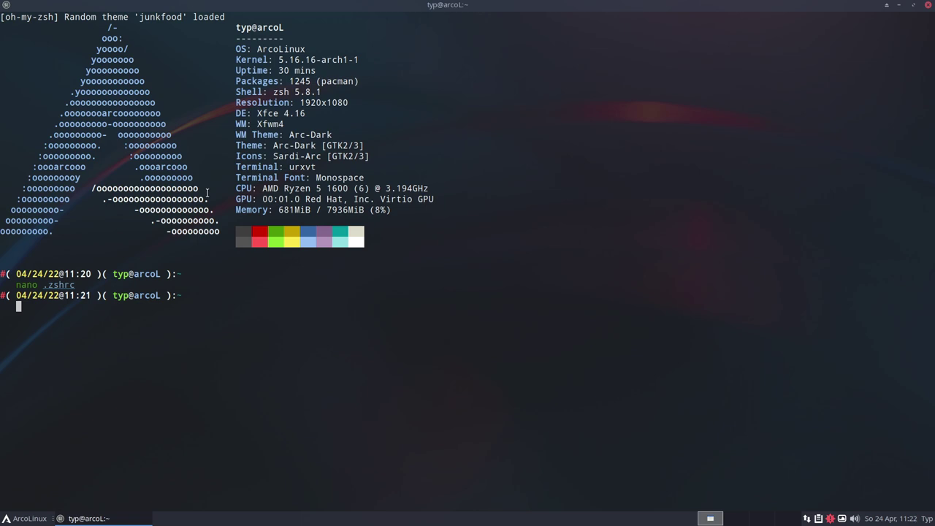
Exit the shell and open a new terminal to load the jonathan theme
{"action": "type", "text": "exit"}
{"action": "key", "text": "Return"}
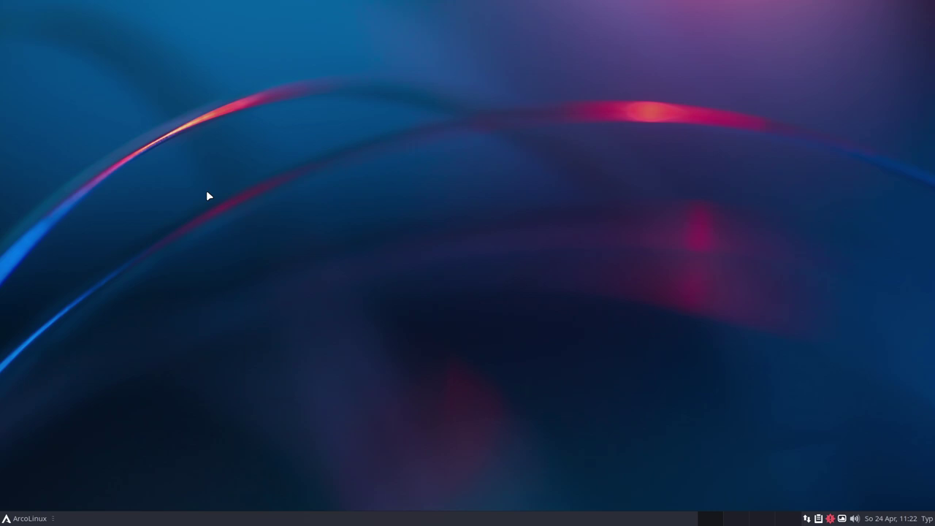
{"action": "key", "text": "ctrl+alt+t"}
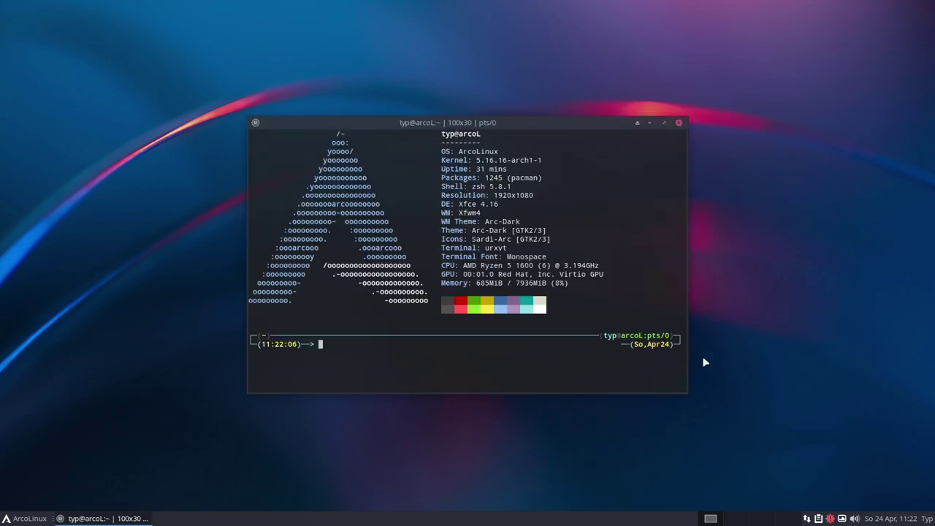
Maximize the new terminal, clear it, enlarge the text, and window the VM view
{"action": "left_click", "coordinate": [664, 122]}
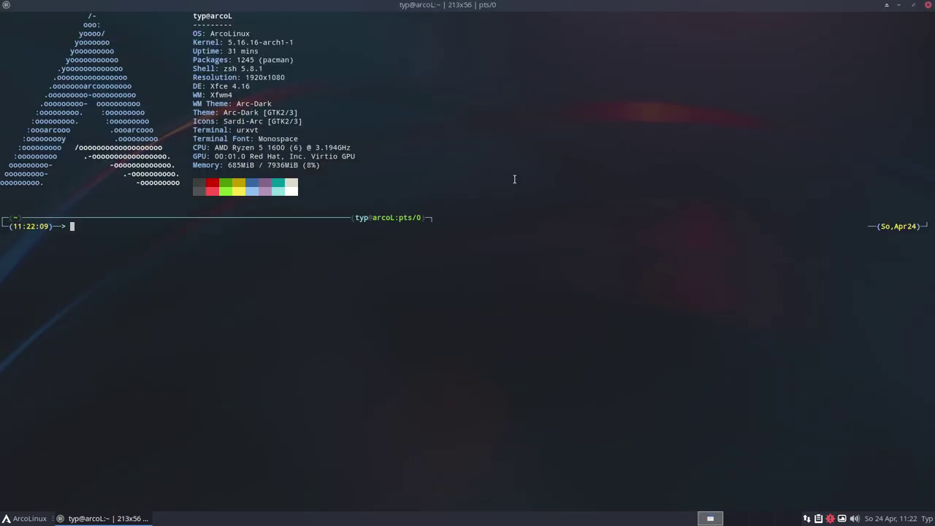
{"action": "key", "text": "ctrl+l"}
{"action": "key", "text": "ctrl+plus"}
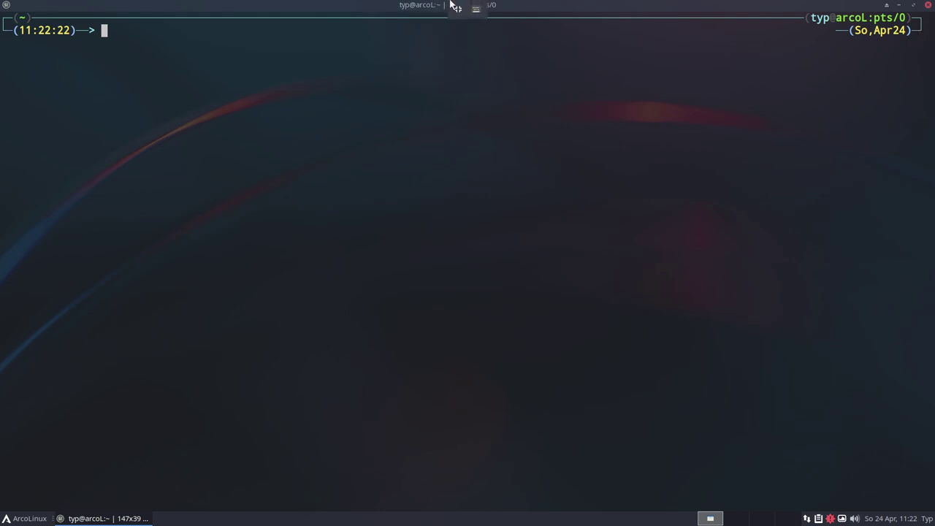
{"action": "left_click", "coordinate": [456, 8]}
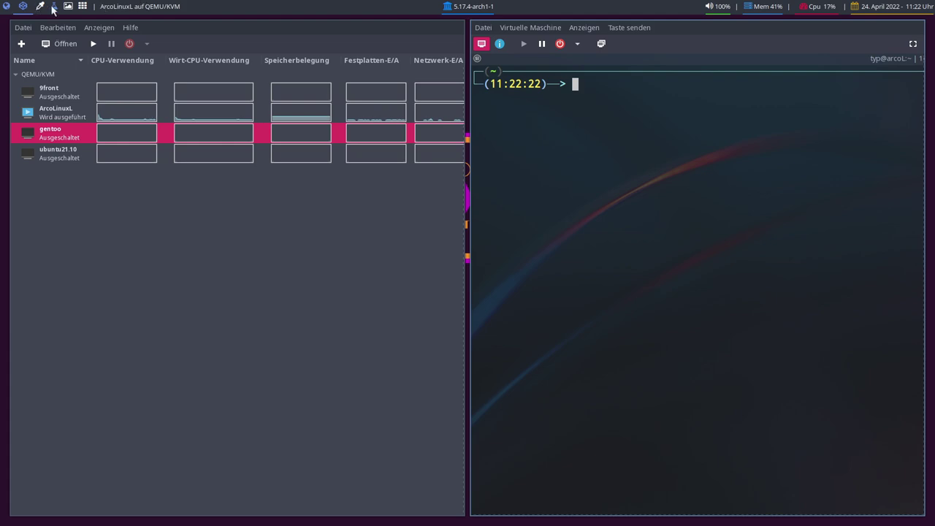
Launch Sublime Text from the Whisker Menu's Entwicklung category to get an empty untitled document
{"action": "left_click", "coordinate": [53, 7]}
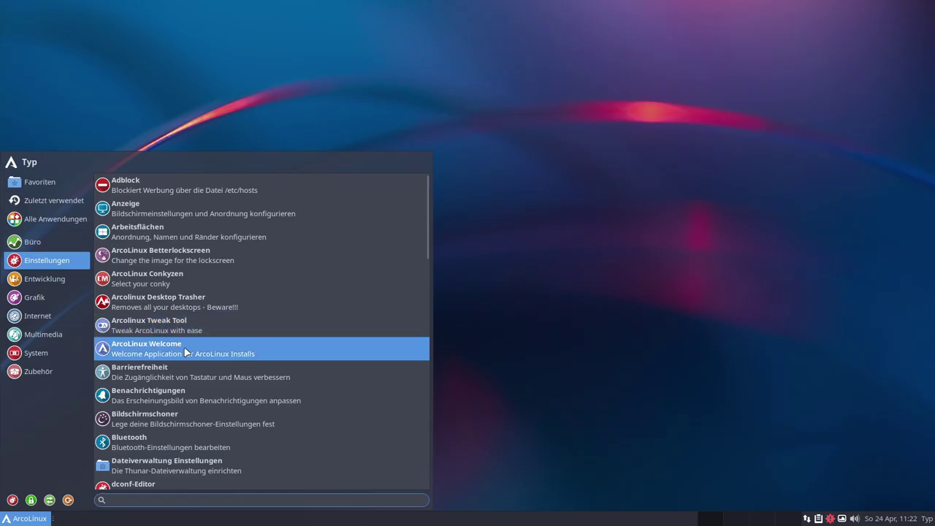
{"action": "scroll", "coordinate": [164, 321], "scroll_direction": "down", "scroll_amount": 2}
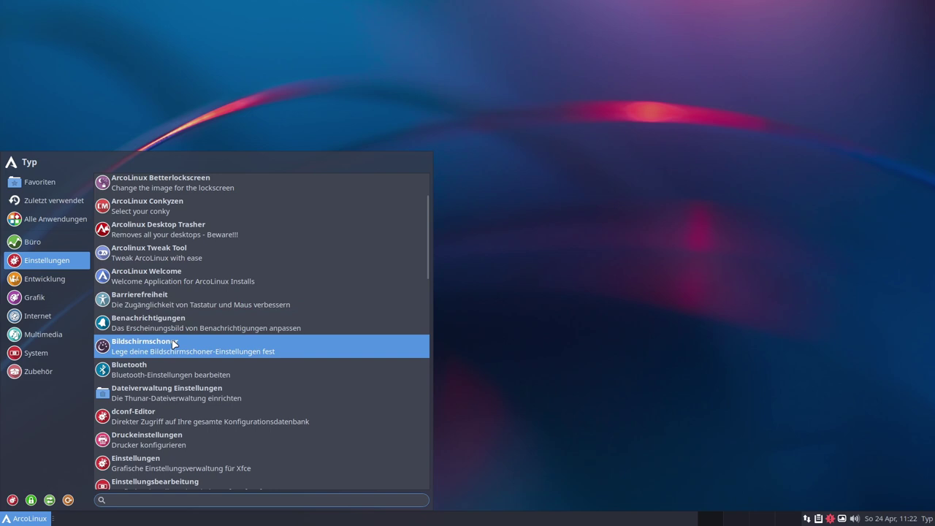
{"action": "scroll", "coordinate": [175, 277], "scroll_direction": "down", "scroll_amount": 2}
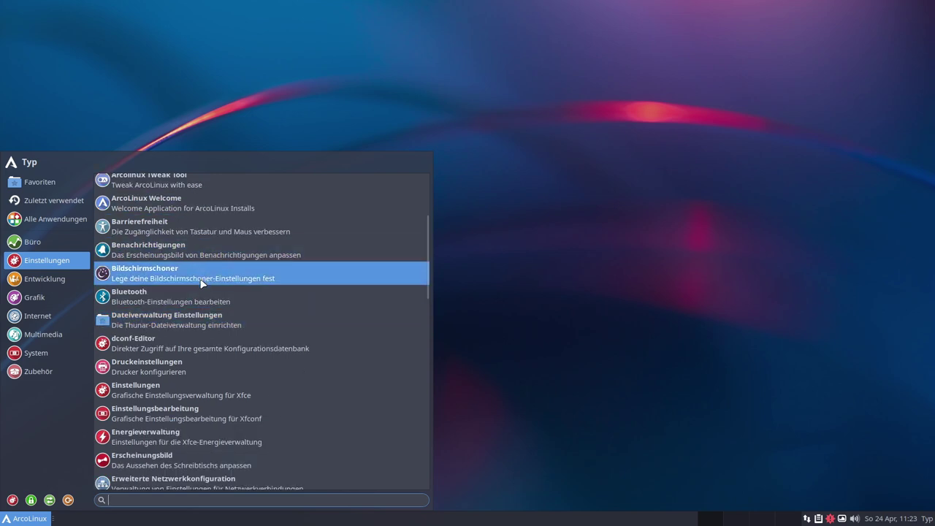
{"action": "scroll", "coordinate": [192, 291], "scroll_direction": "down", "scroll_amount": 1}
{"action": "scroll", "coordinate": [172, 333], "scroll_direction": "down", "scroll_amount": 2}
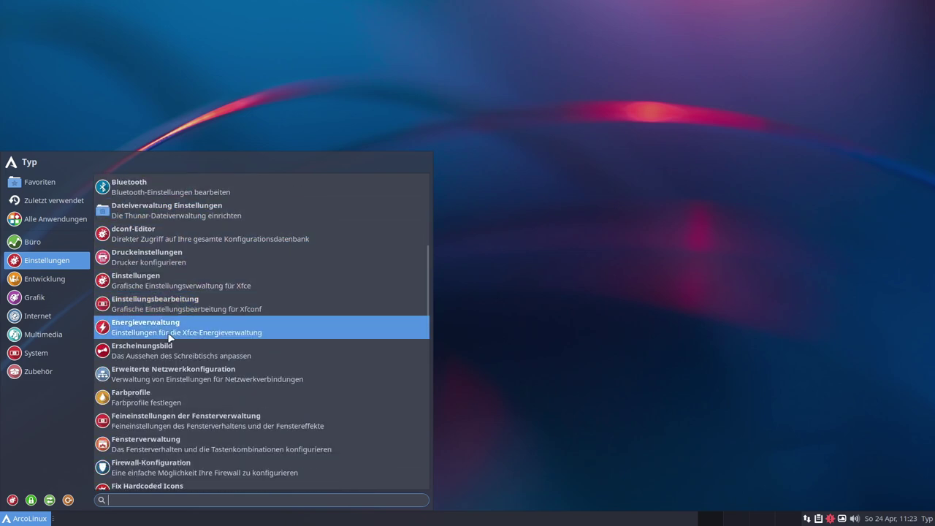
{"action": "scroll", "coordinate": [194, 333], "scroll_direction": "down", "scroll_amount": 2}
{"action": "scroll", "coordinate": [203, 302], "scroll_direction": "down", "scroll_amount": 1}
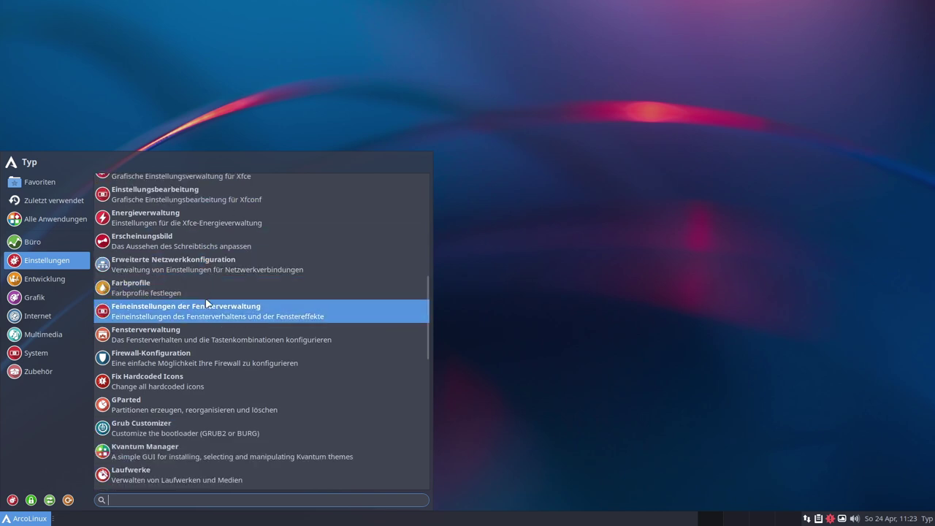
{"action": "scroll", "coordinate": [205, 301], "scroll_direction": "down", "scroll_amount": 1}
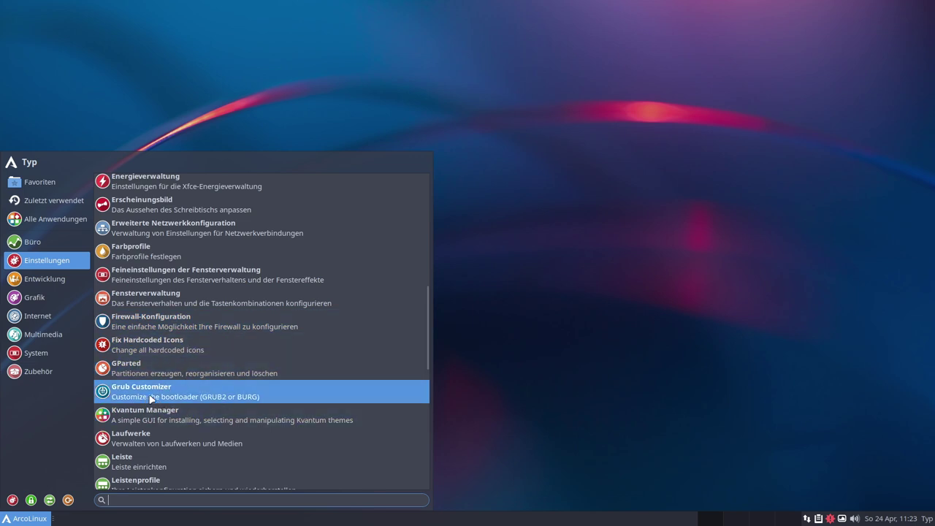
{"action": "left_click", "coordinate": [51, 278]}
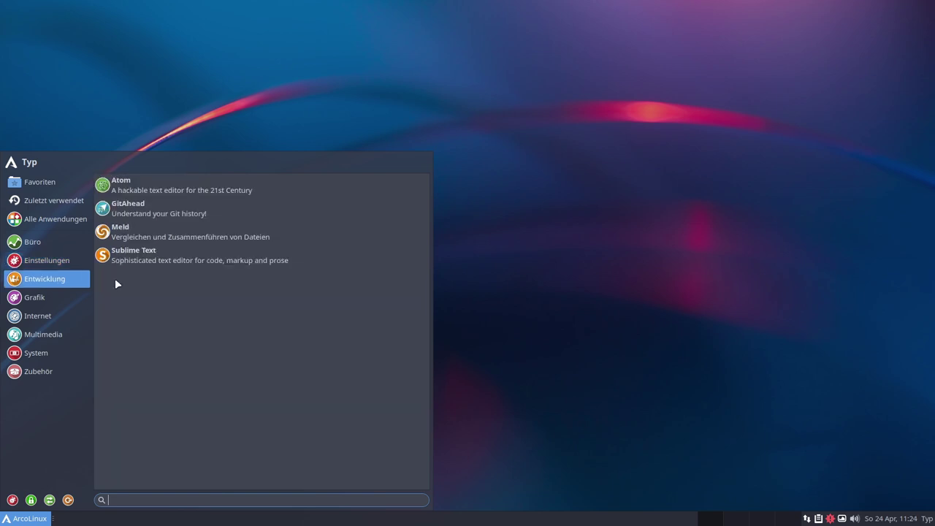
{"action": "left_click", "coordinate": [146, 263]}
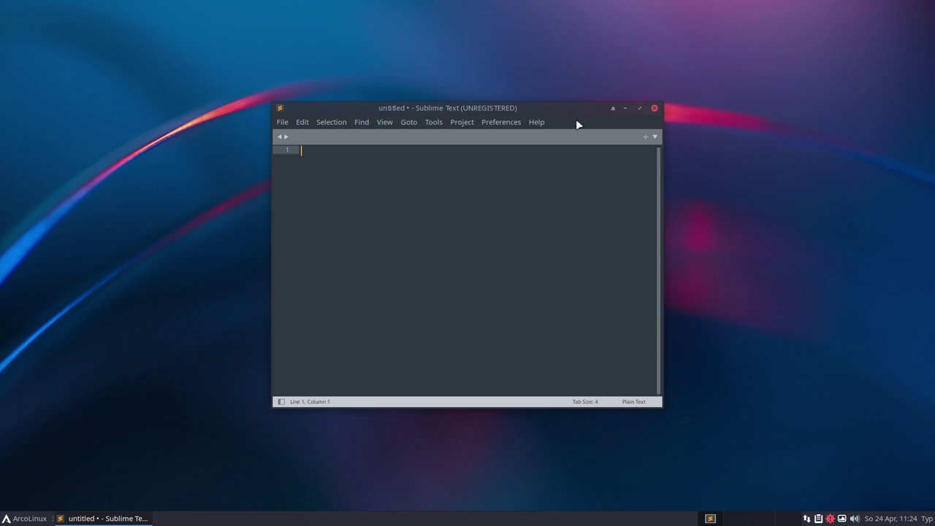
Move and enlarge the Sublime Text window, then view and dismiss its About information
{"action": "left_click_drag", "start_coordinate": [563, 108], "coordinate": [500, 84]}
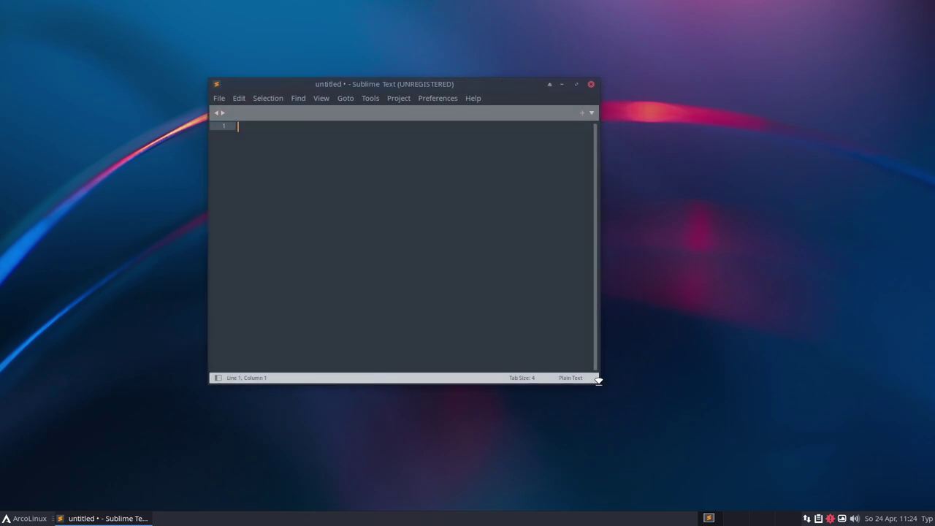
{"action": "left_click_drag", "start_coordinate": [598, 381], "coordinate": [598, 445]}
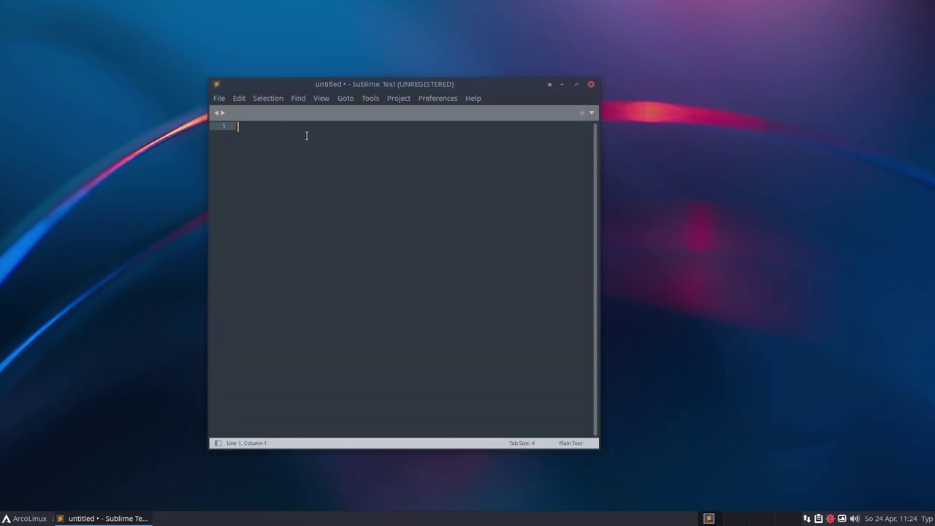
{"action": "left_click", "coordinate": [220, 97]}
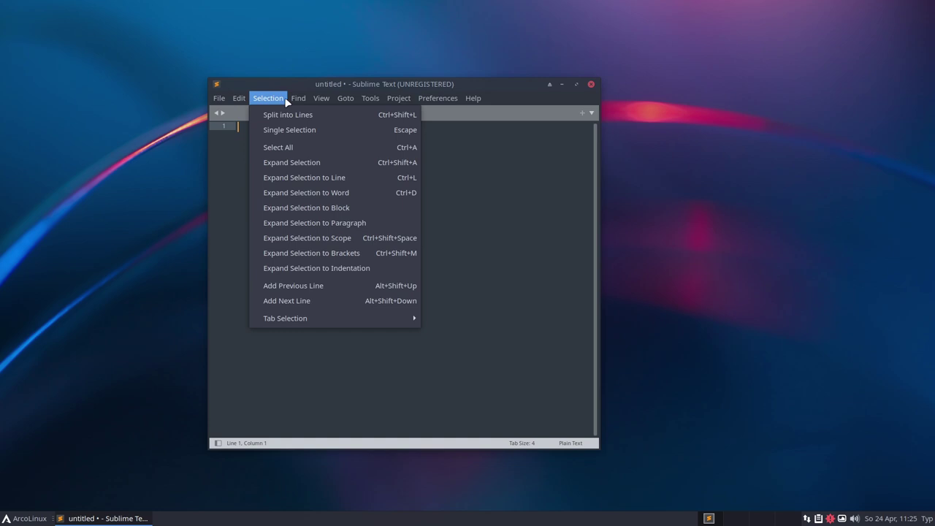
{"action": "left_click", "coordinate": [472, 285]}
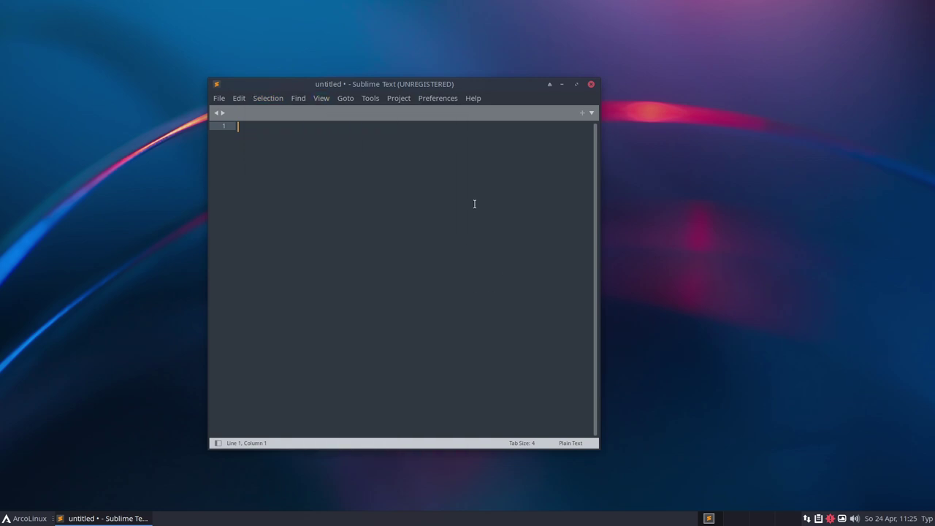
{"action": "left_click", "coordinate": [471, 98]}
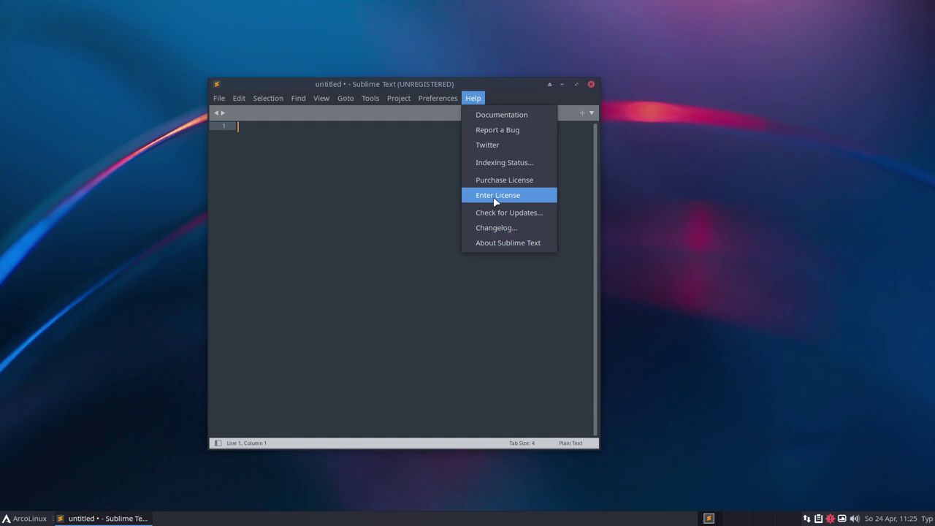
{"action": "left_click", "coordinate": [489, 243]}
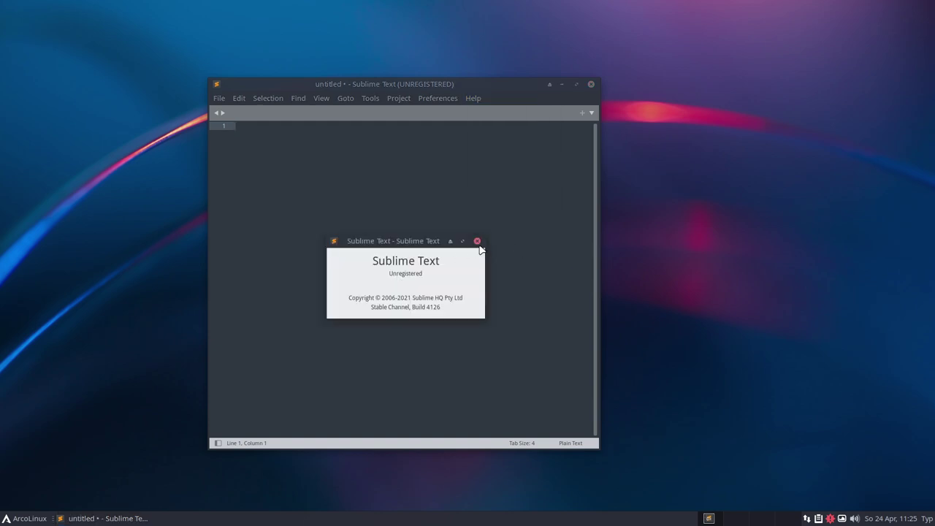
{"action": "left_click", "coordinate": [477, 241]}
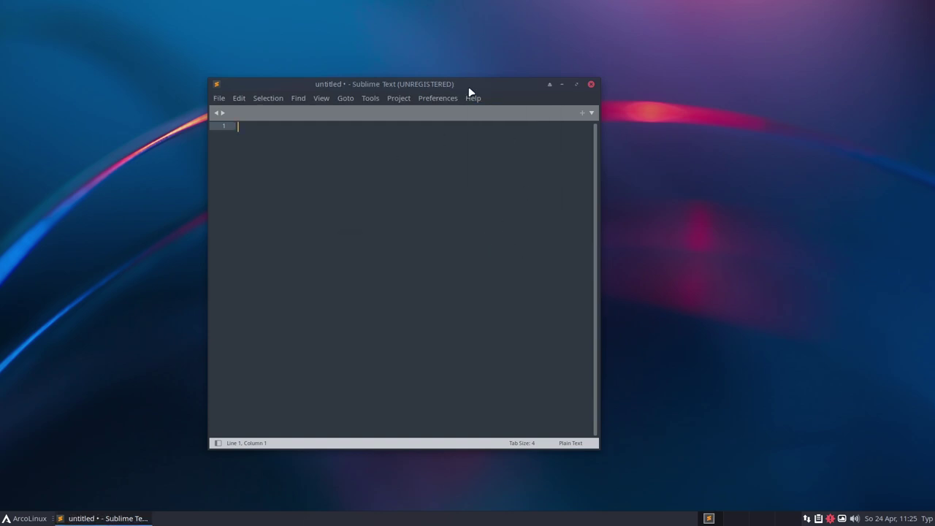
Discard the stray 's' text without saving and close the Sublime Text window
{"action": "type", "text": "s"}
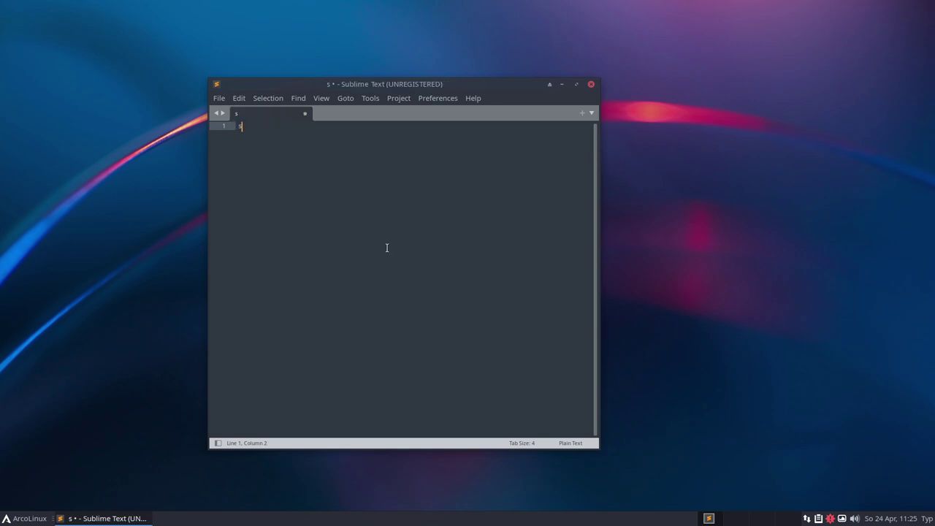
{"action": "left_click", "coordinate": [305, 115]}
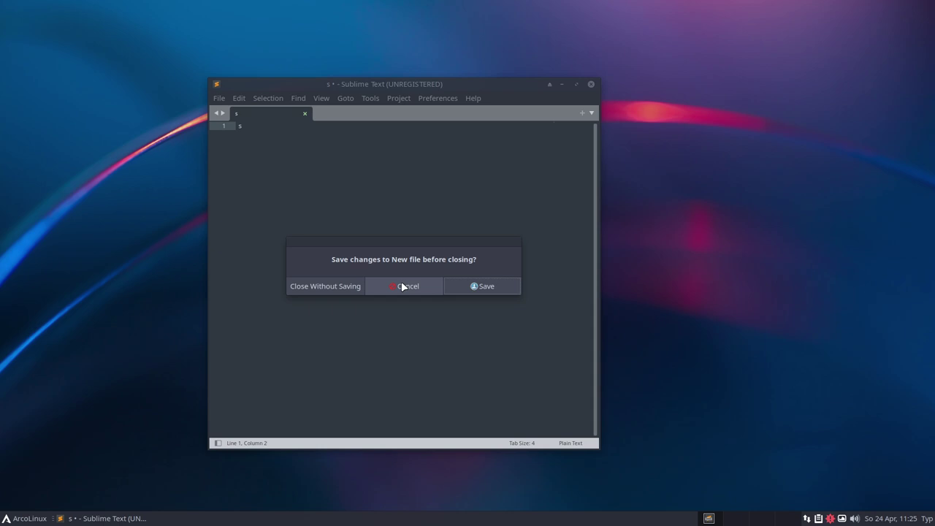
{"action": "left_click", "coordinate": [352, 289]}
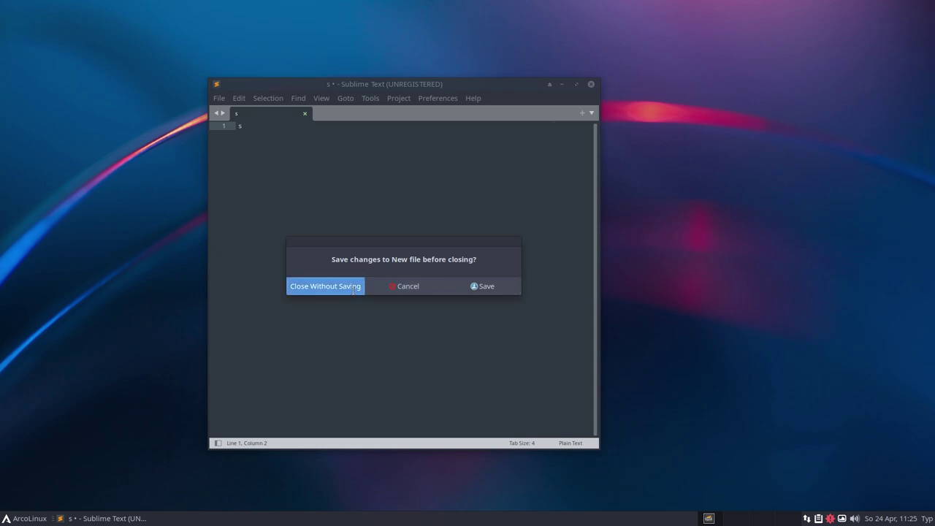
{"action": "left_click_drag", "start_coordinate": [409, 81], "coordinate": [449, 90]}
{"action": "left_click", "coordinate": [631, 91]}
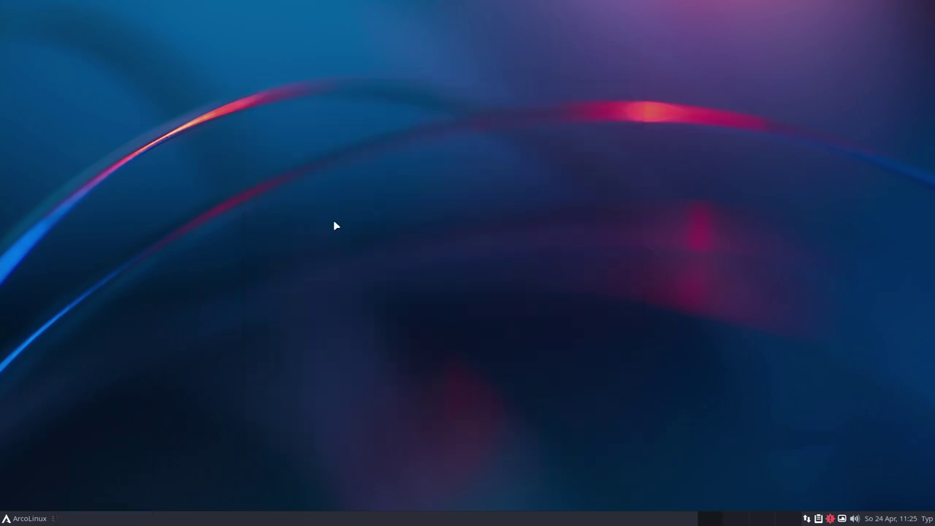
Browse the Whisker Menu's Einstellungen, Entwicklung, Grafik and Internet categories
{"action": "left_click", "coordinate": [27, 520]}
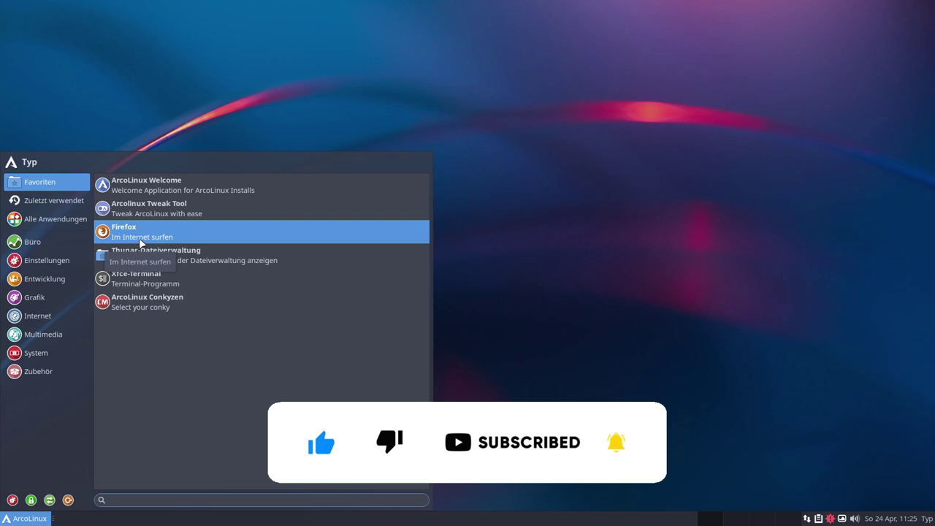
{"action": "left_click", "coordinate": [47, 260]}
{"action": "left_click", "coordinate": [45, 279]}
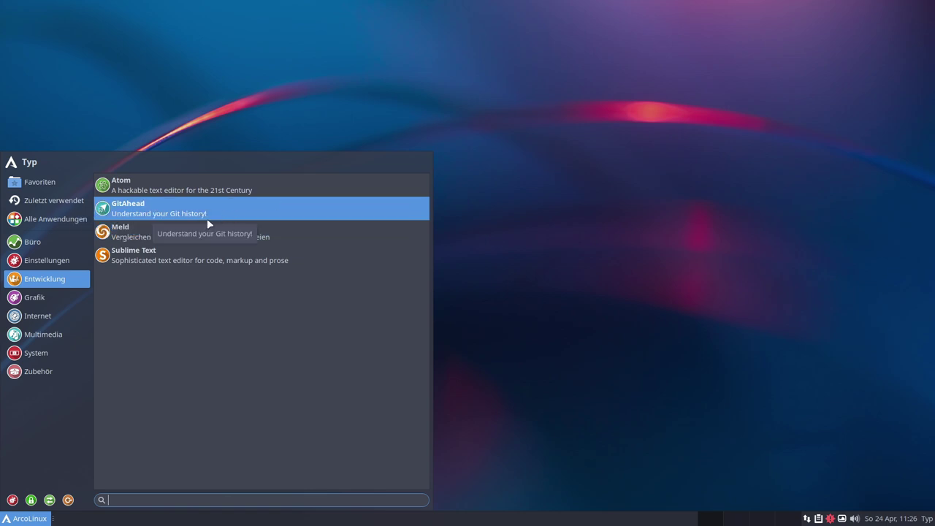
{"action": "left_click", "coordinate": [69, 298]}
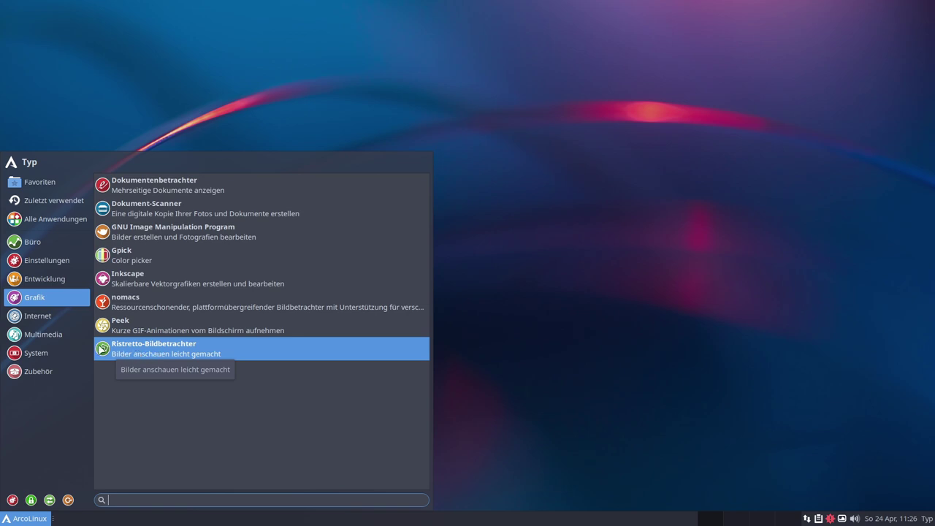
{"action": "left_click", "coordinate": [86, 322]}
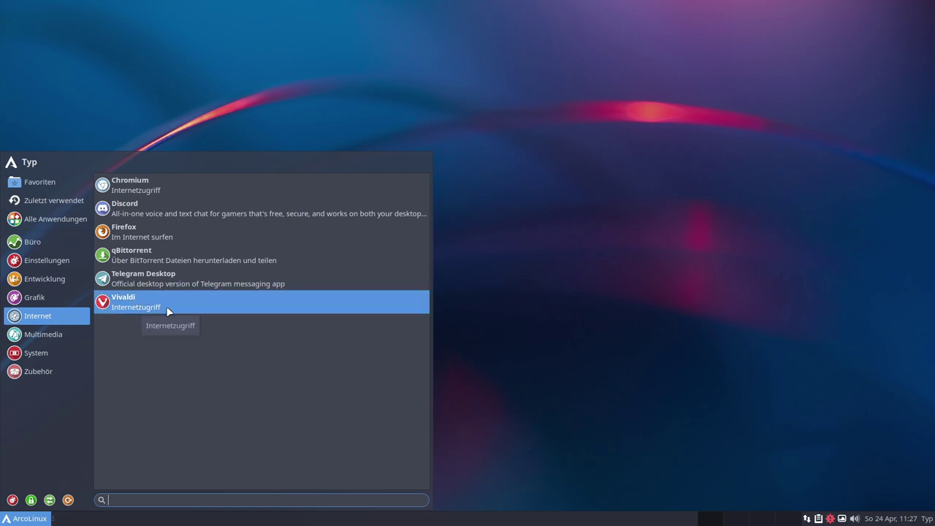
Browse the Multimedia and System categories, then launch Software hinzufügen/entfernen
{"action": "left_click", "coordinate": [40, 334]}
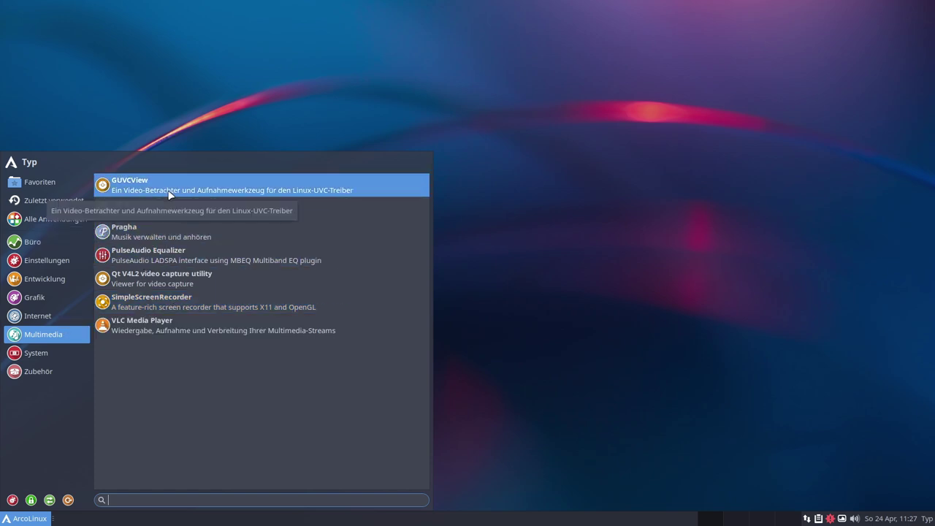
{"action": "left_click", "coordinate": [34, 355]}
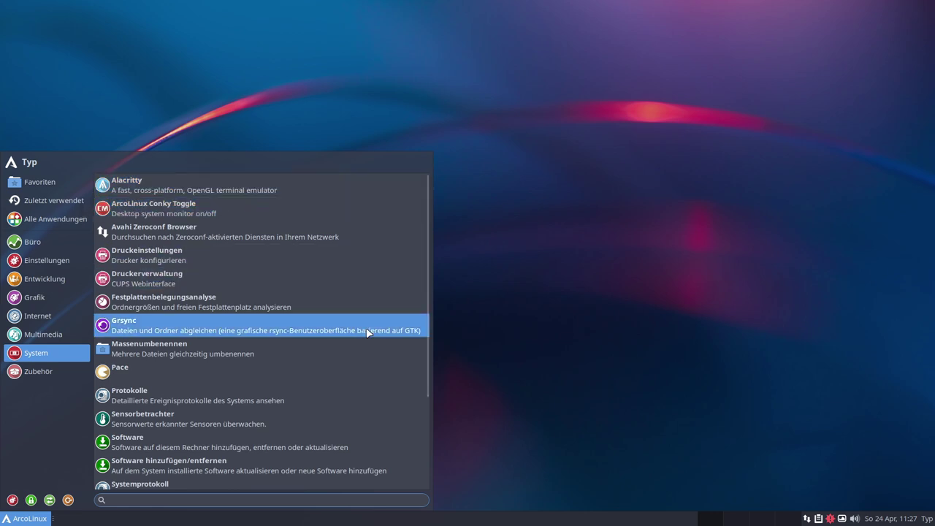
{"action": "scroll", "coordinate": [205, 303], "scroll_direction": "down", "scroll_amount": 1}
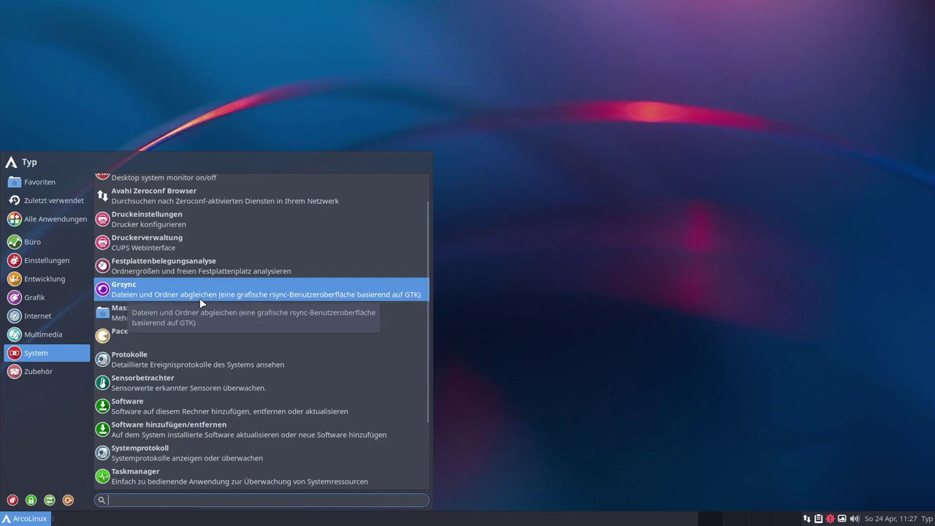
{"action": "scroll", "coordinate": [197, 281], "scroll_direction": "down", "scroll_amount": 3}
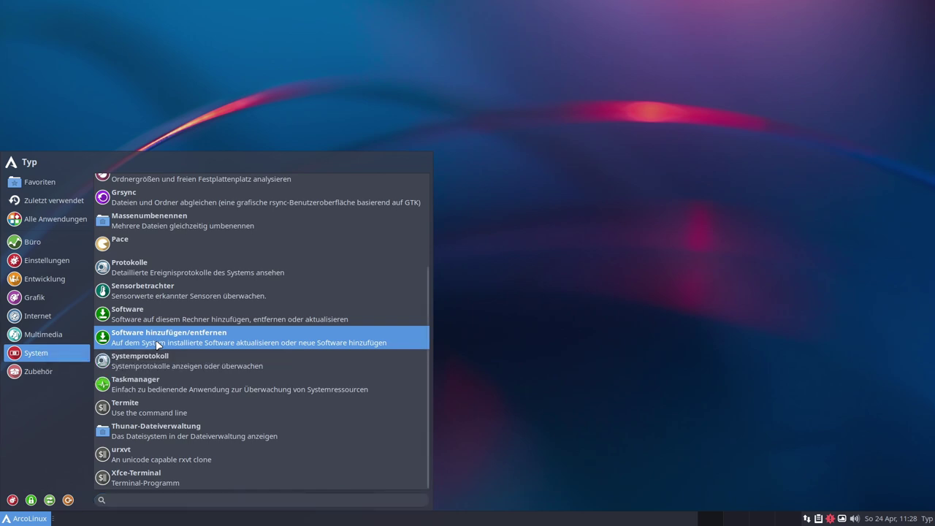
{"action": "left_click", "coordinate": [223, 337]}
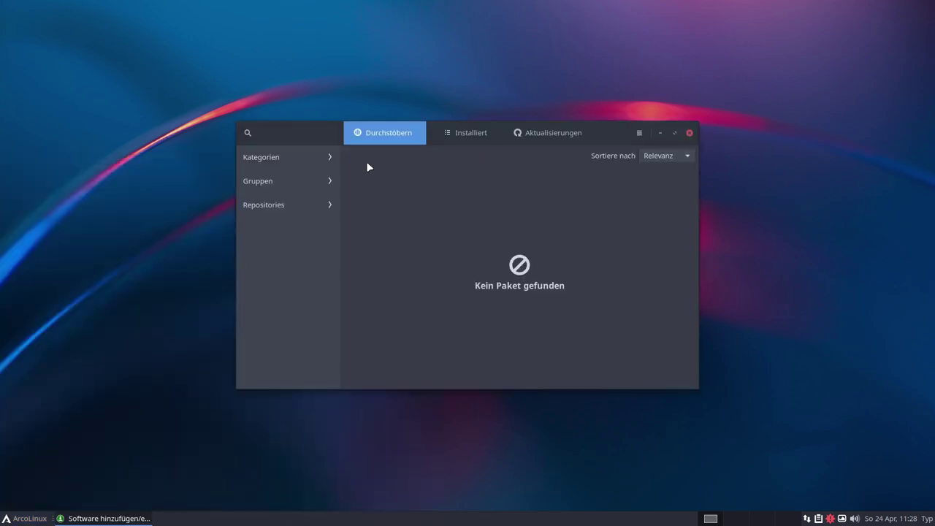
Browse arcolinux_repo and arcolinux_repo_3party in the maximized Pamac, peeking at alacritty-themes details
{"action": "left_click", "coordinate": [279, 209]}
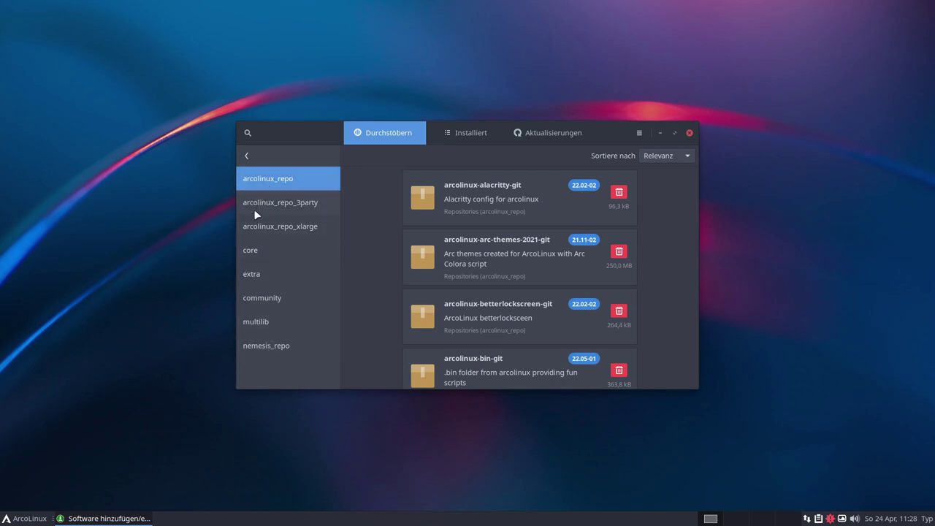
{"action": "left_click", "coordinate": [291, 204]}
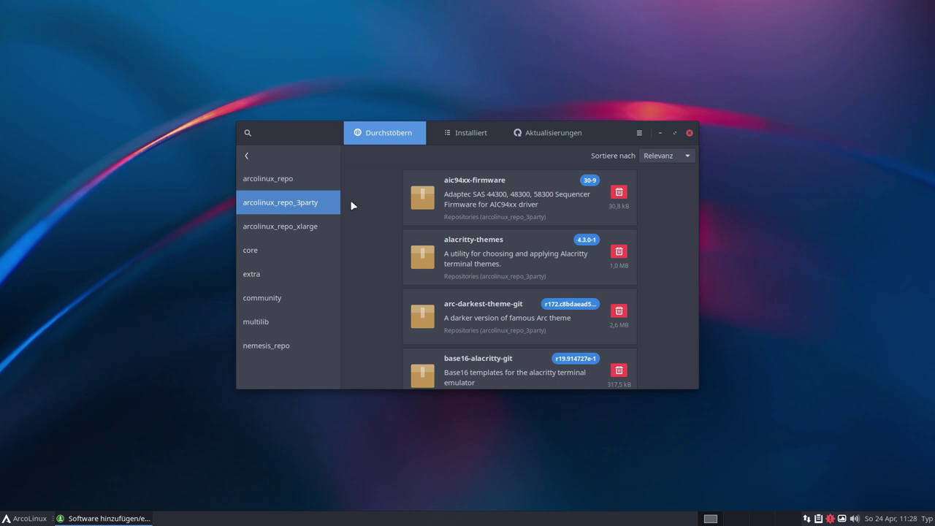
{"action": "left_click", "coordinate": [675, 132]}
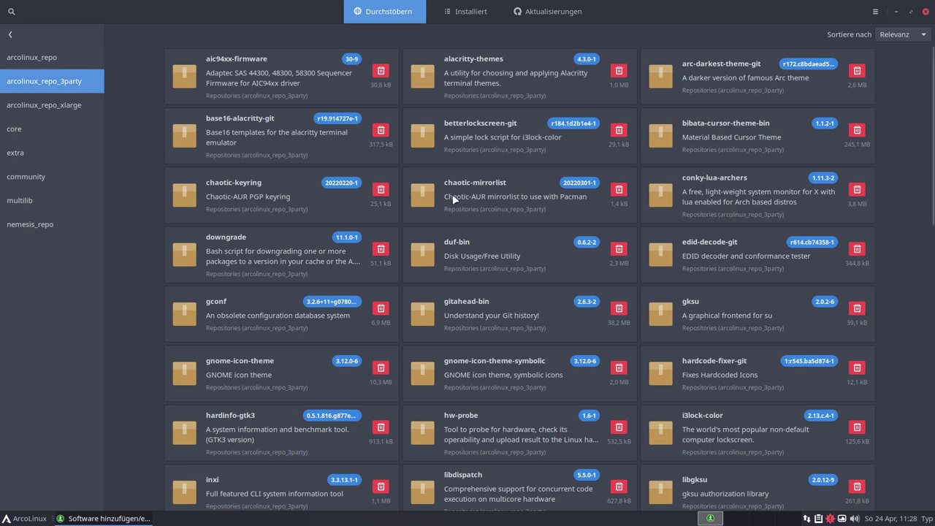
{"action": "left_click", "coordinate": [477, 63]}
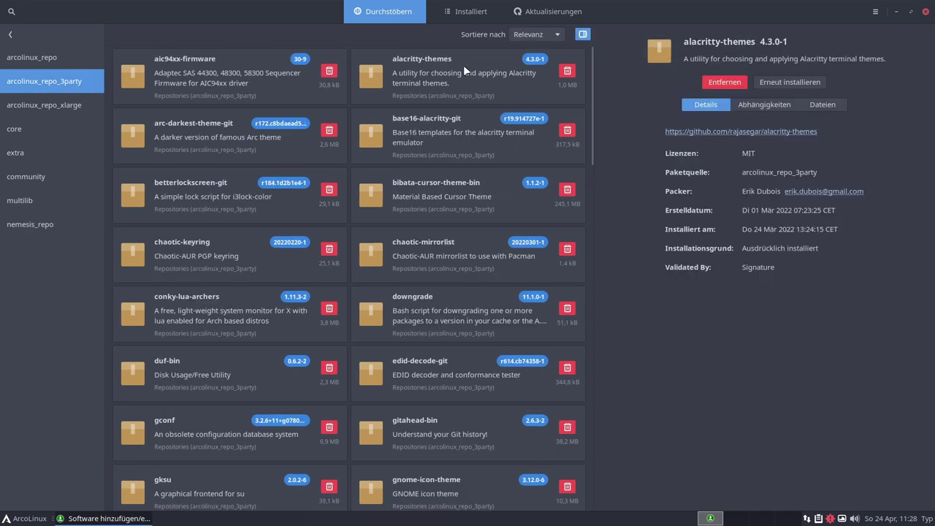
{"action": "left_click", "coordinate": [582, 34]}
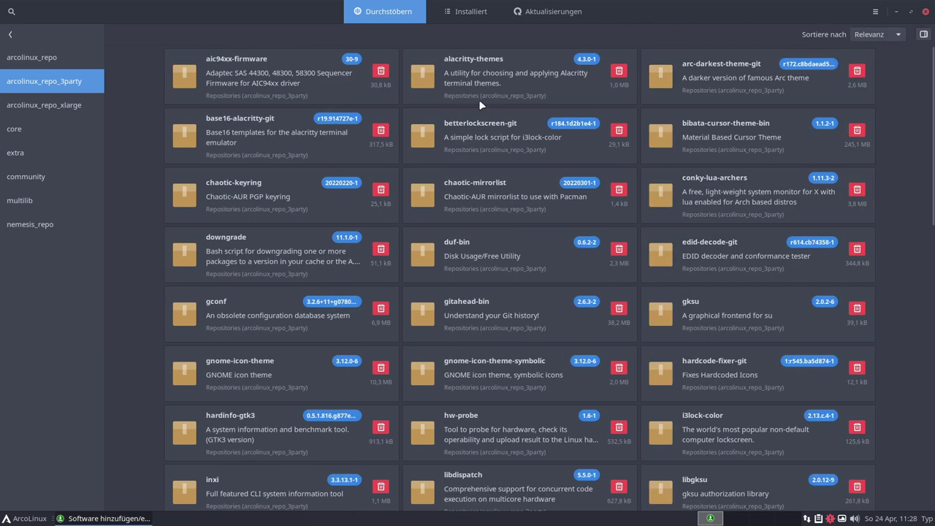
Browse the arcolinux_repo_xlarge, extra, community, multilib and nemesis_repo package lists
{"action": "scroll", "coordinate": [544, 284], "scroll_direction": "down", "scroll_amount": 15}
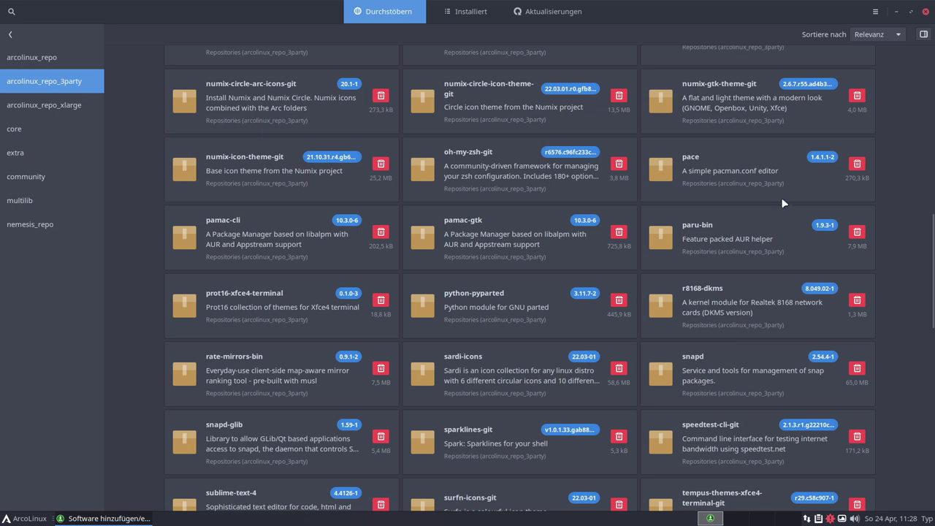
{"action": "left_click", "coordinate": [36, 105]}
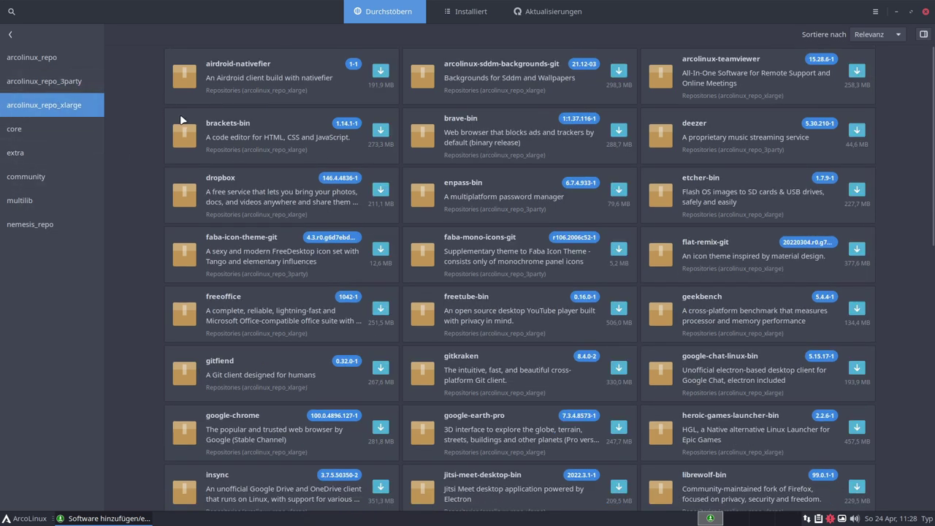
{"action": "scroll", "coordinate": [653, 208], "scroll_direction": "down", "scroll_amount": 12}
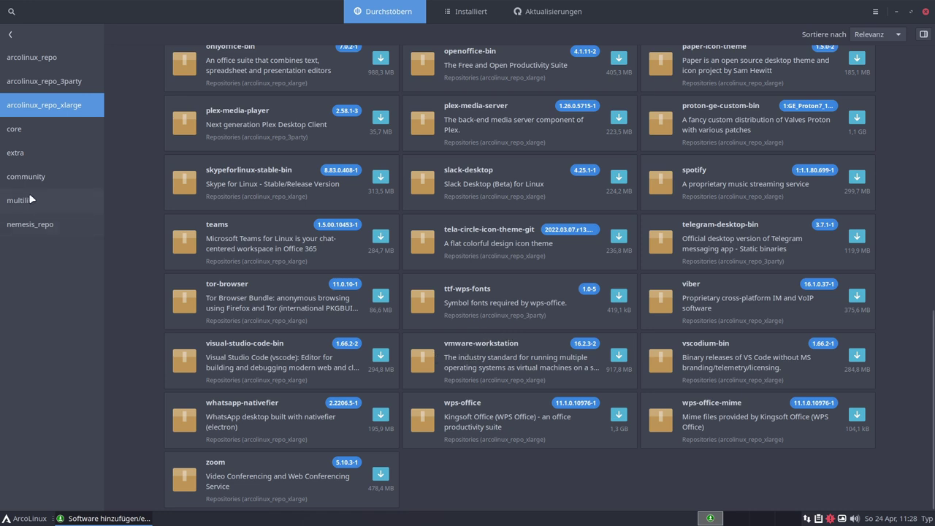
{"action": "left_click", "coordinate": [28, 150]}
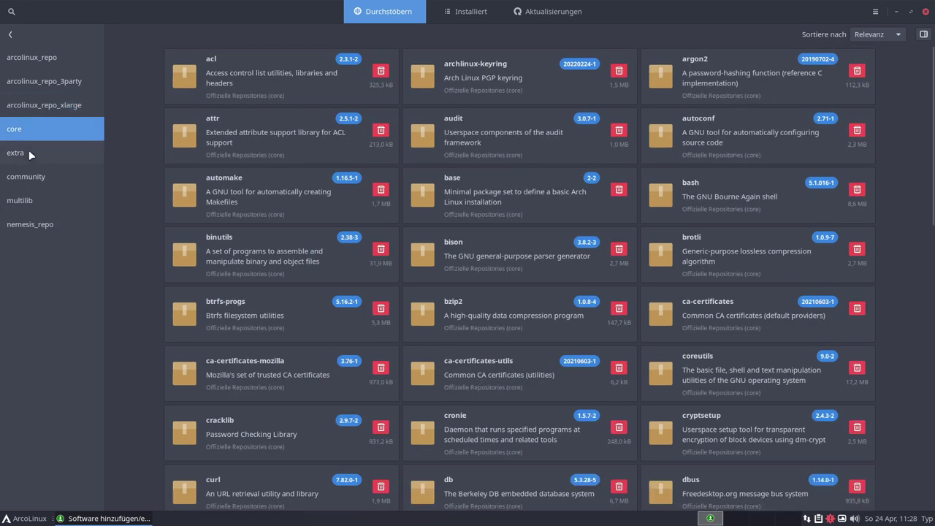
{"action": "left_click", "coordinate": [31, 181]}
{"action": "left_click", "coordinate": [25, 200]}
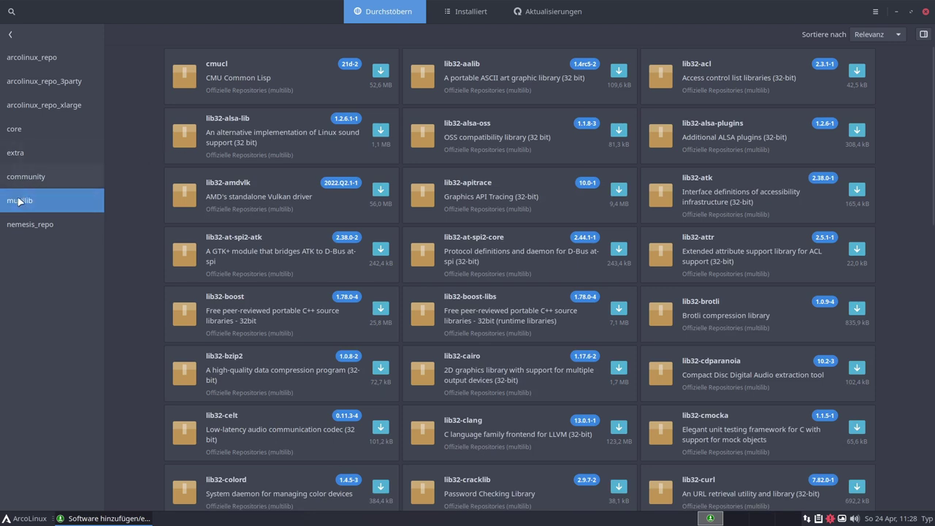
{"action": "left_click", "coordinate": [32, 224]}
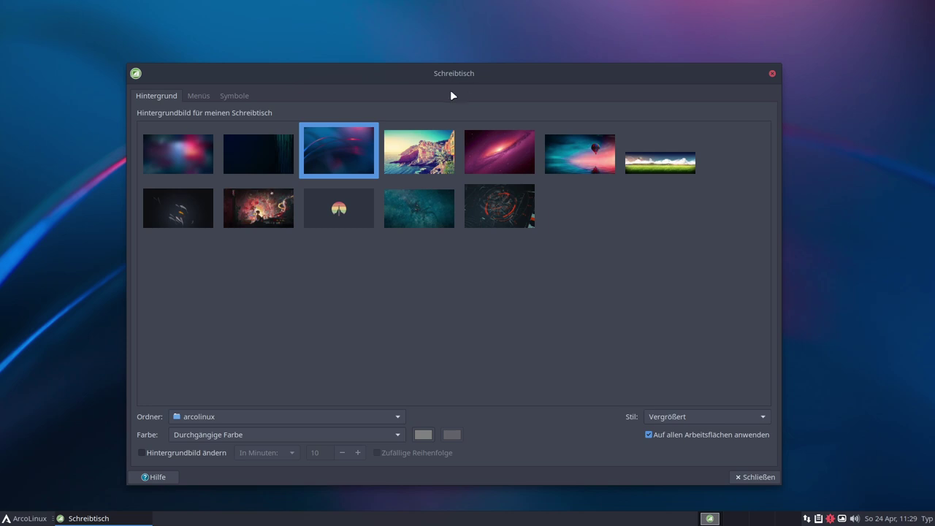
Try the red HUD, galaxy and balloon wallpapers, then restore the blue-swirl image
{"action": "left_click_drag", "start_coordinate": [438, 67], "coordinate": [550, 110]}
{"action": "left_click", "coordinate": [563, 363]}
{"action": "left_click", "coordinate": [555, 253]}
{"action": "left_click", "coordinate": [631, 259]}
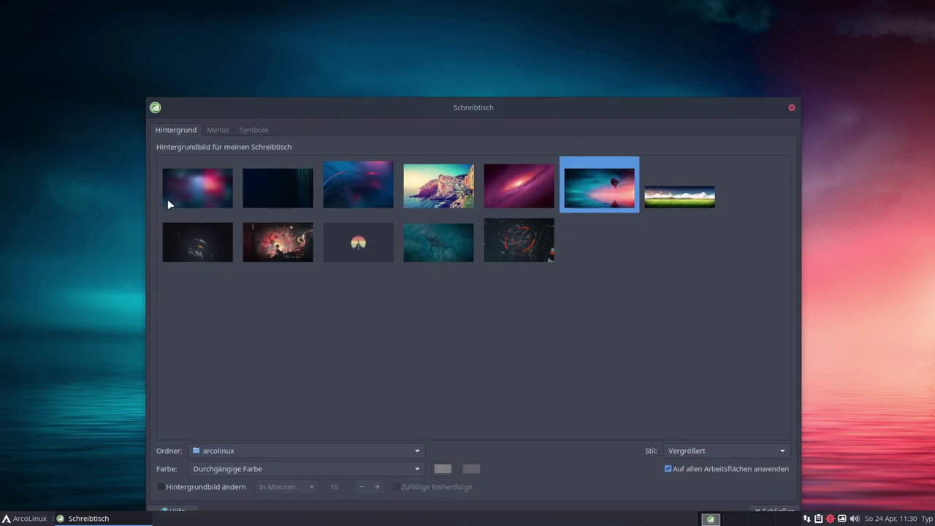
{"action": "left_click", "coordinate": [325, 189]}
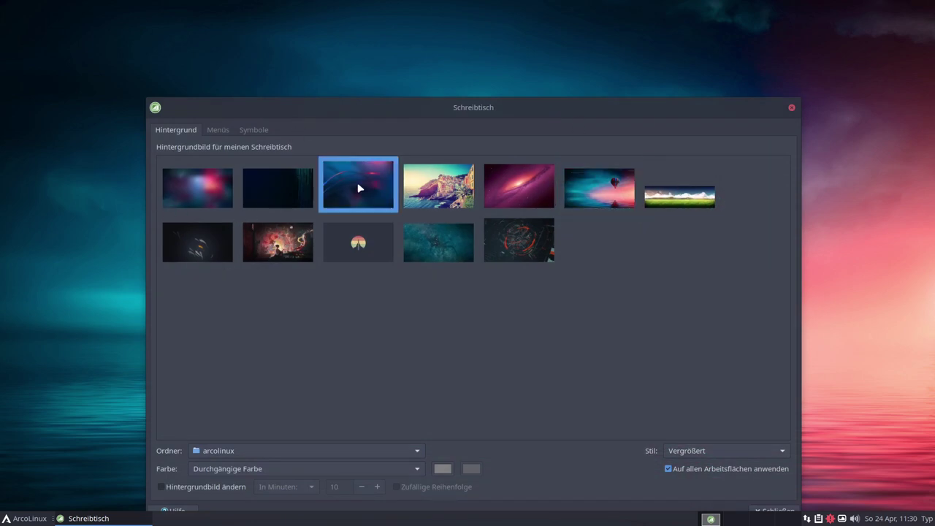
Close the Schreibtisch dialog and open the application menu on Favoriten
{"action": "left_click_drag", "start_coordinate": [453, 106], "coordinate": [506, 73]}
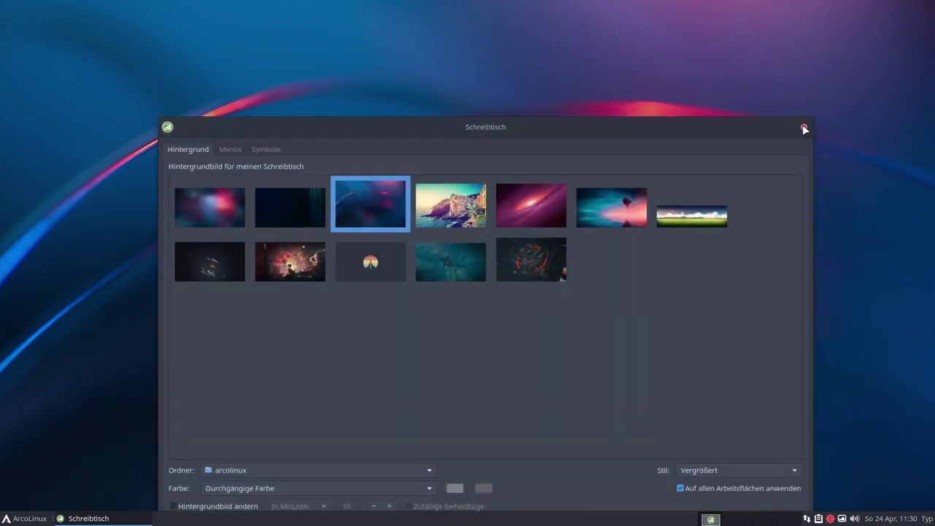
{"action": "left_click", "coordinate": [803, 128]}
{"action": "left_click", "coordinate": [27, 518]}
{"action": "left_click", "coordinate": [219, 321]}
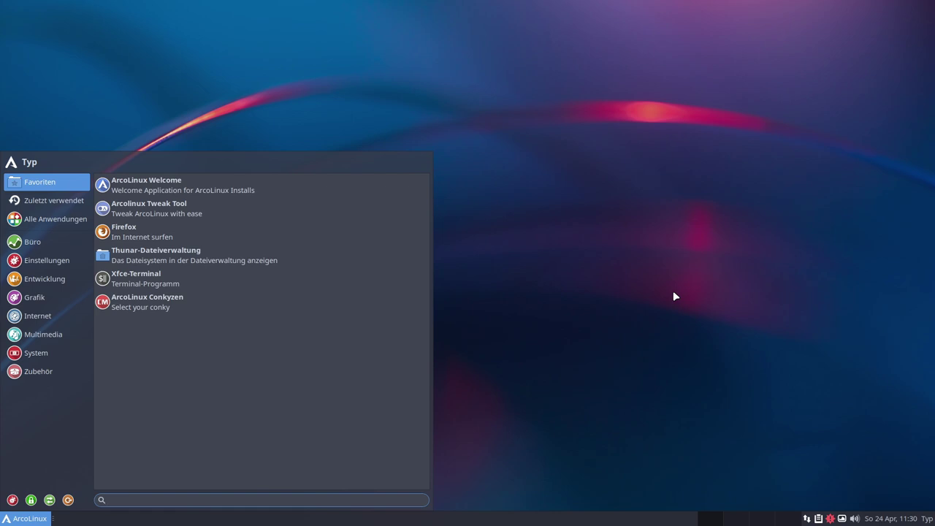
Close the Whisker Menu, reopen it, and close it again to leave the bare desktop
{"action": "left_click", "coordinate": [534, 310]}
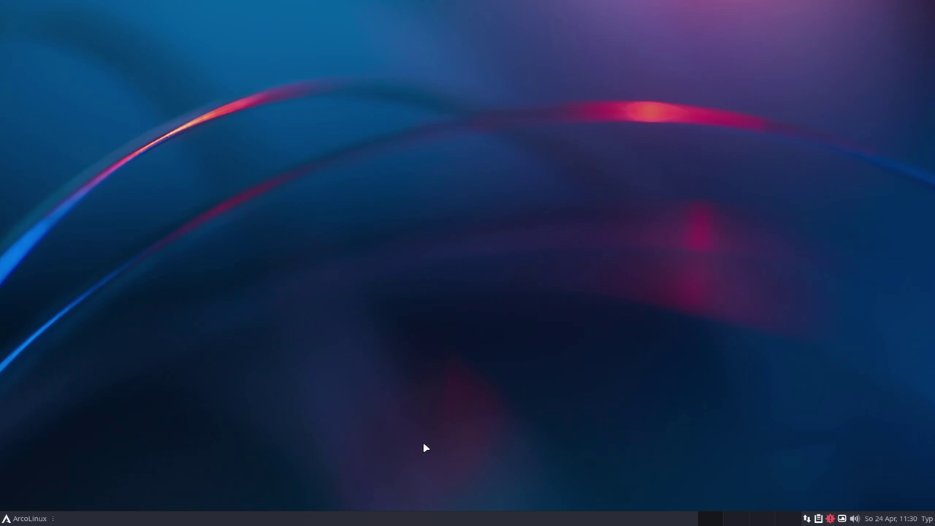
{"action": "left_click", "coordinate": [33, 518]}
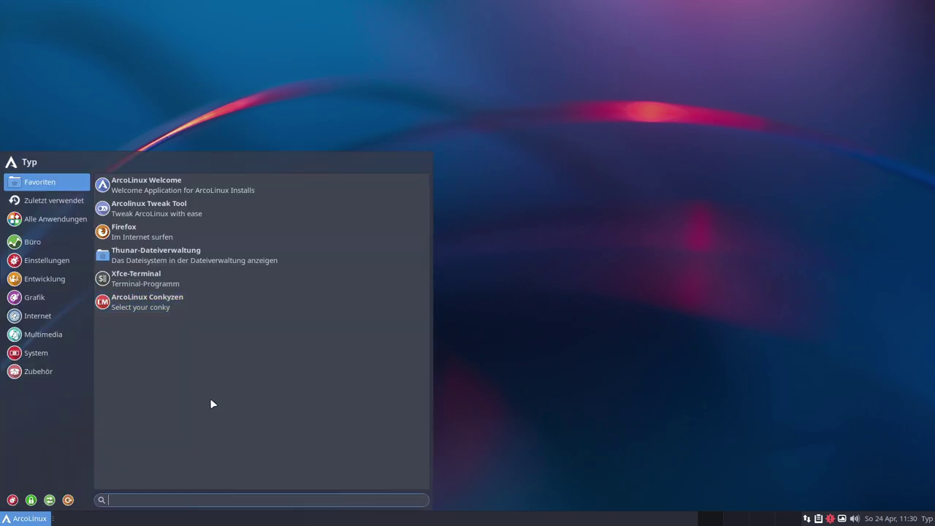
{"action": "left_click", "coordinate": [553, 345]}
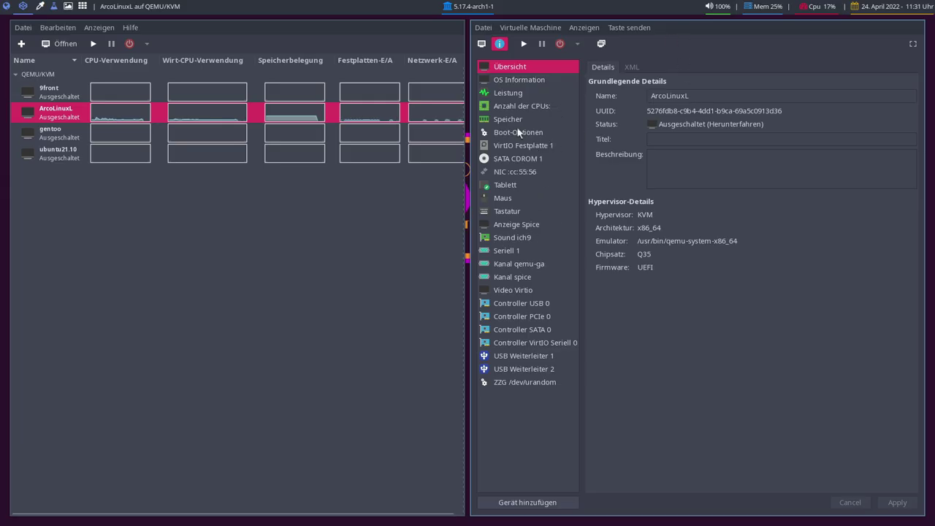
Check the VM's boot options, then switch to the Firefox workspace showing arcolinux.info/downloads
{"action": "left_click", "coordinate": [520, 133]}
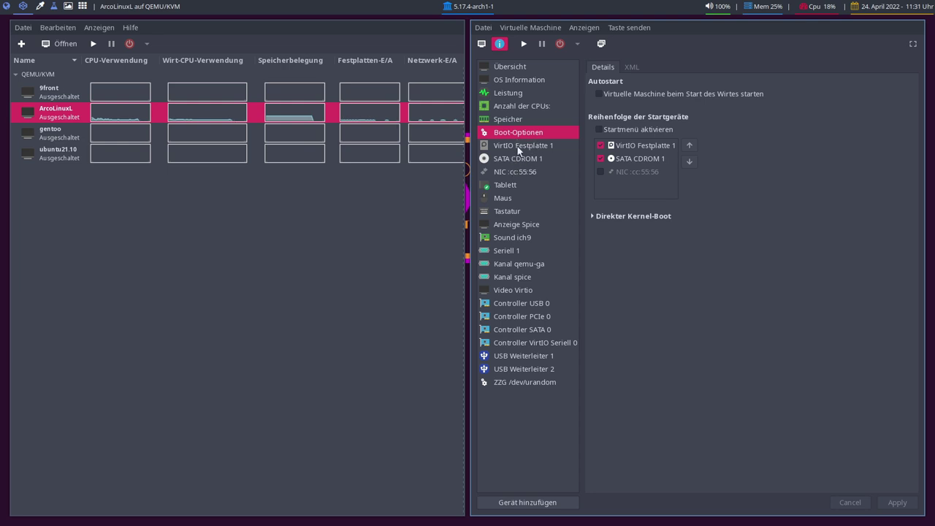
{"action": "key", "text": "super+1"}
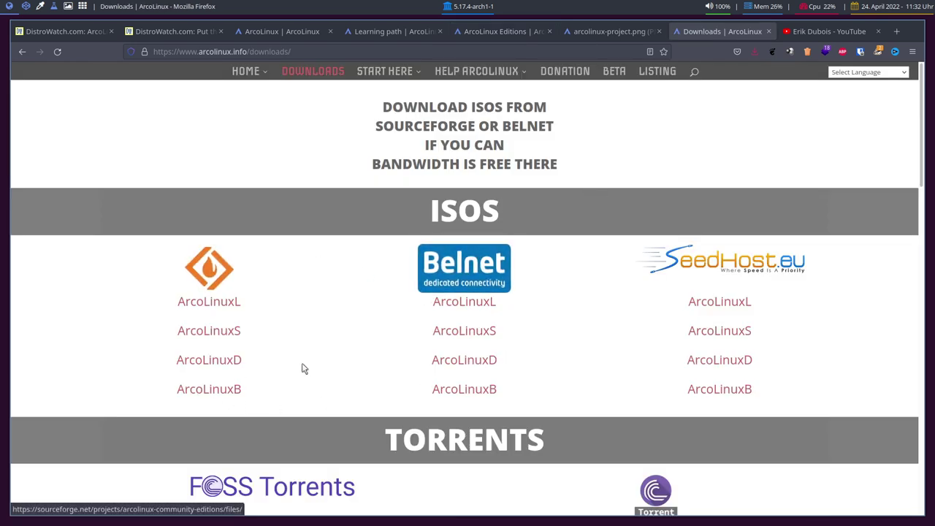
Open the ArcoLinuxB files on SourceForge and browse the bspwm edition folder
{"action": "left_click", "coordinate": [209, 389]}
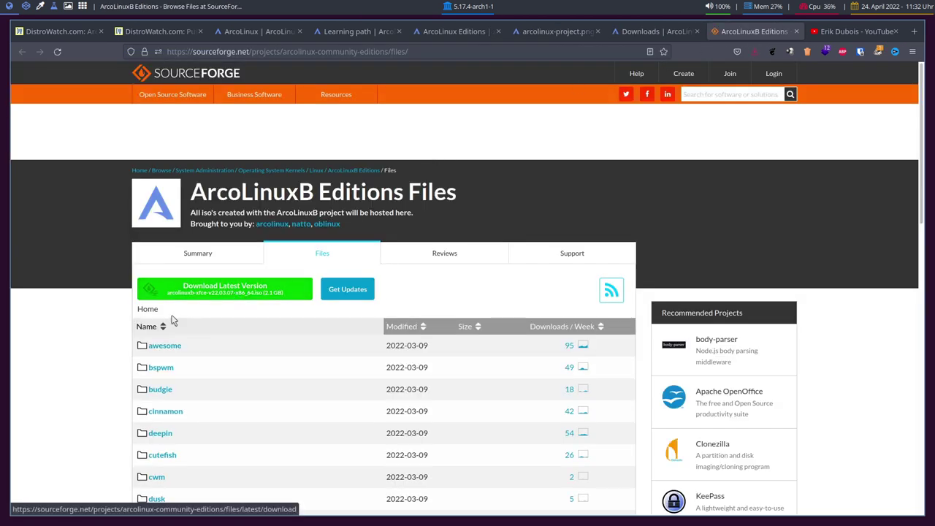
{"action": "scroll", "coordinate": [173, 322], "scroll_direction": "down", "scroll_amount": 5}
{"action": "scroll", "coordinate": [188, 246], "scroll_direction": "up", "scroll_amount": 2}
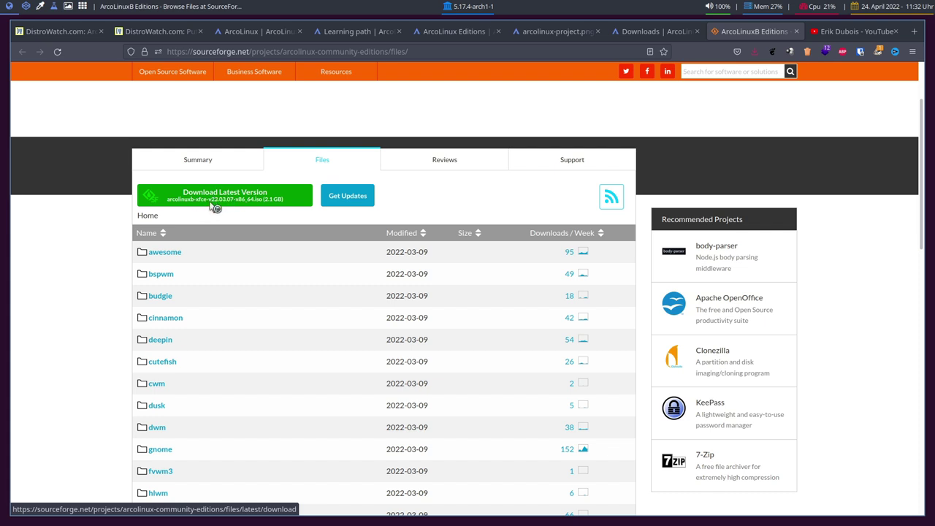
{"action": "scroll", "coordinate": [81, 245], "scroll_direction": "down", "scroll_amount": 2}
{"action": "scroll", "coordinate": [81, 244], "scroll_direction": "up", "scroll_amount": 2}
{"action": "left_click", "coordinate": [162, 277]}
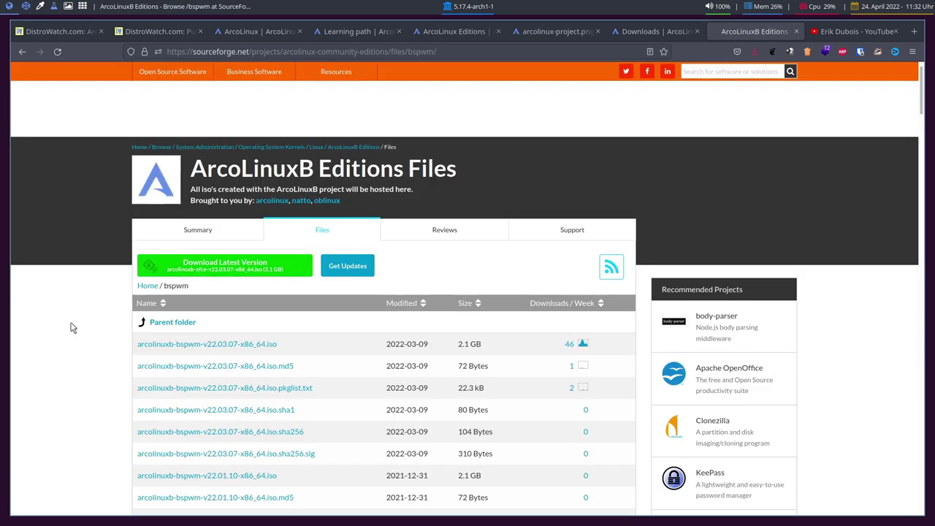
{"action": "scroll", "coordinate": [73, 327], "scroll_direction": "down", "scroll_amount": 3}
{"action": "scroll", "coordinate": [80, 325], "scroll_direction": "up", "scroll_amount": 2}
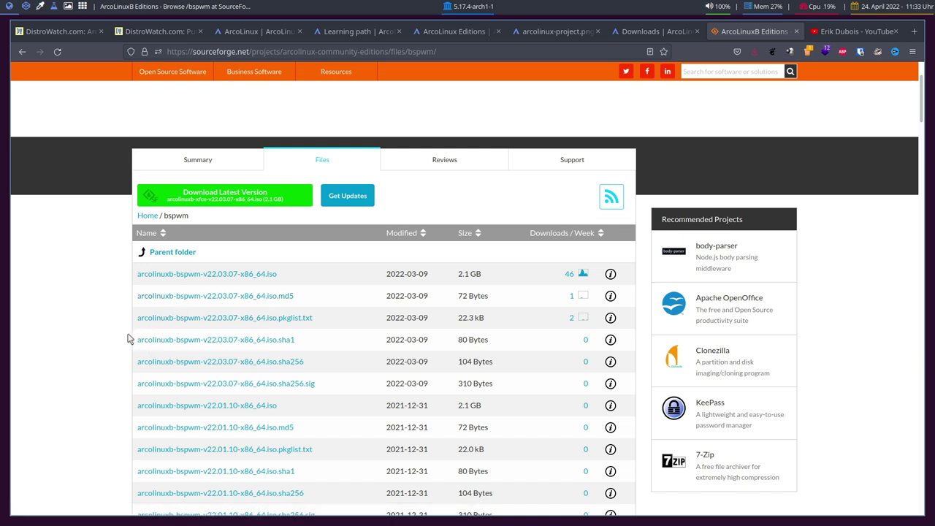
{"action": "left_click_drag", "start_coordinate": [157, 276], "coordinate": [182, 281]}
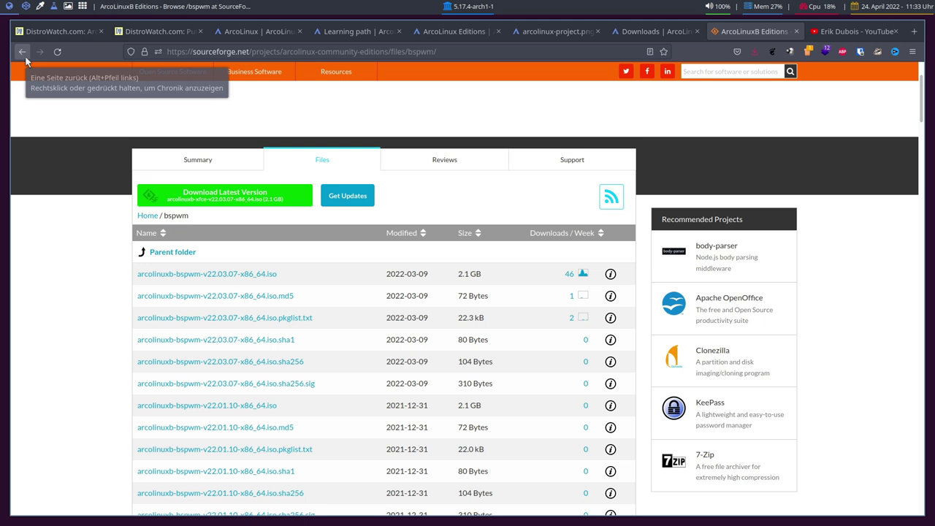
Return to the edition list, open the hlwm folder, and switch back to Virtual Machine Manager
{"action": "left_click", "coordinate": [25, 59]}
{"action": "scroll", "coordinate": [66, 219], "scroll_direction": "down", "scroll_amount": 2}
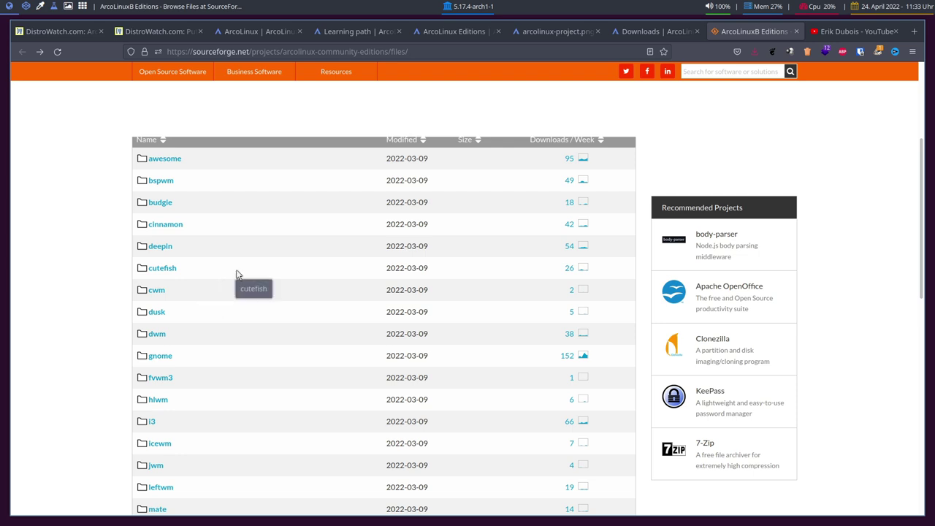
{"action": "scroll", "coordinate": [84, 215], "scroll_direction": "up", "scroll_amount": 5}
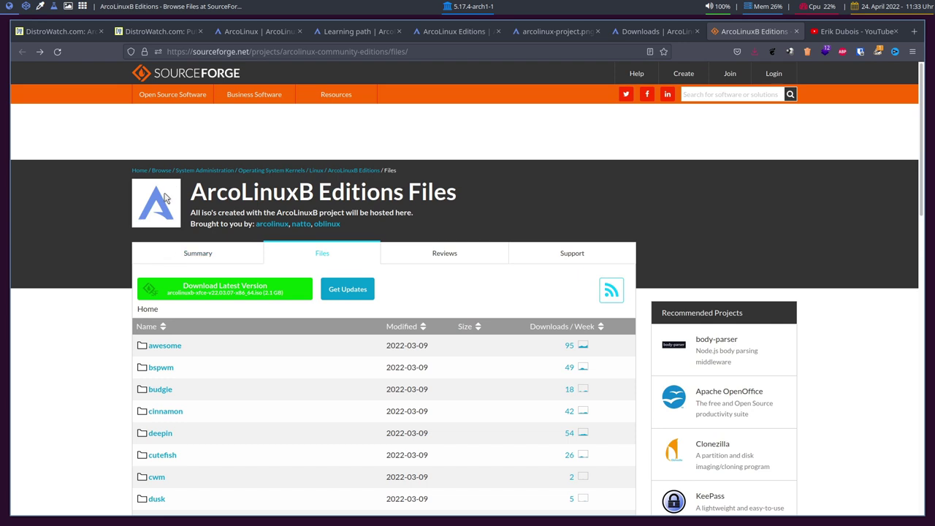
{"action": "scroll", "coordinate": [92, 340], "scroll_direction": "down", "scroll_amount": 3}
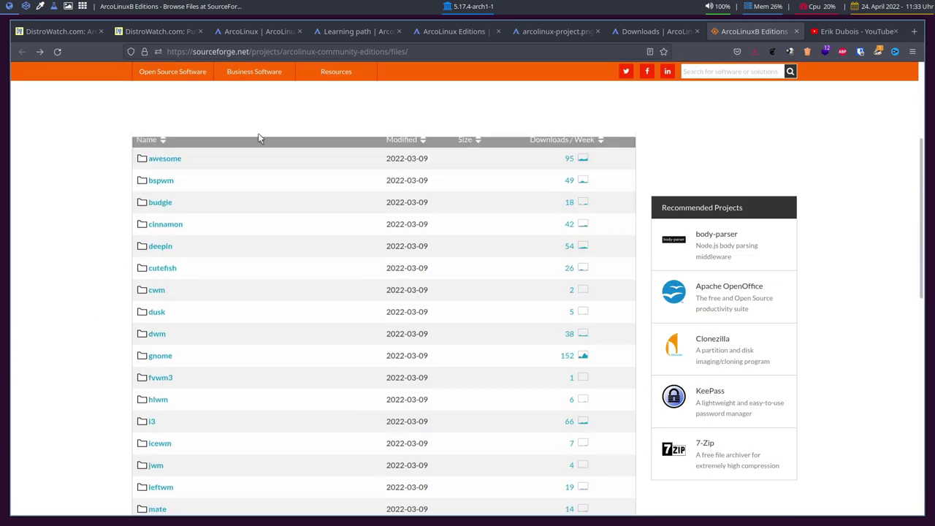
{"action": "scroll", "coordinate": [285, 252], "scroll_direction": "down", "scroll_amount": 2}
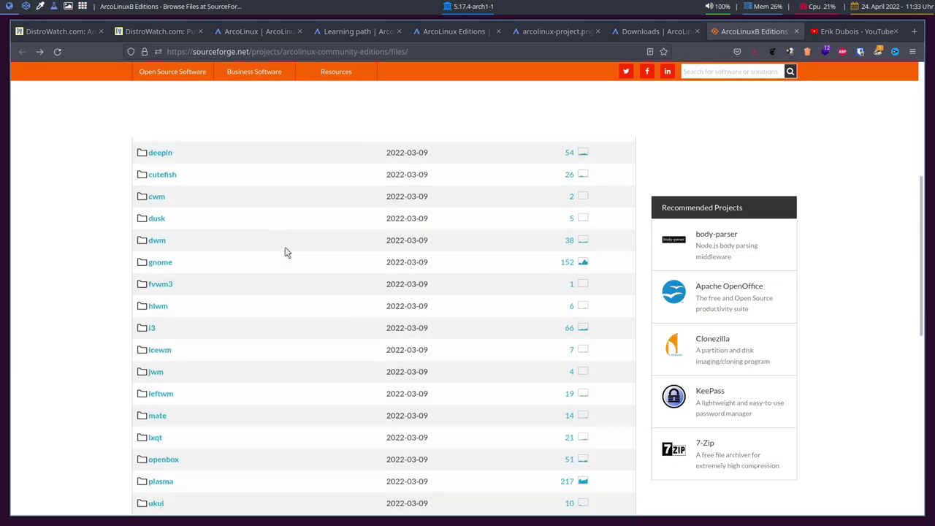
{"action": "left_click", "coordinate": [159, 308]}
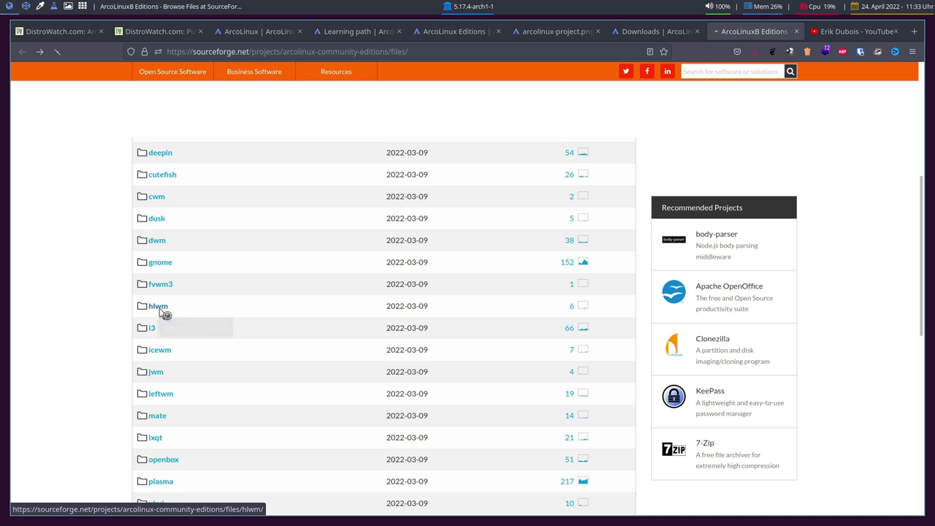
{"action": "scroll", "coordinate": [85, 341], "scroll_direction": "down", "scroll_amount": 2}
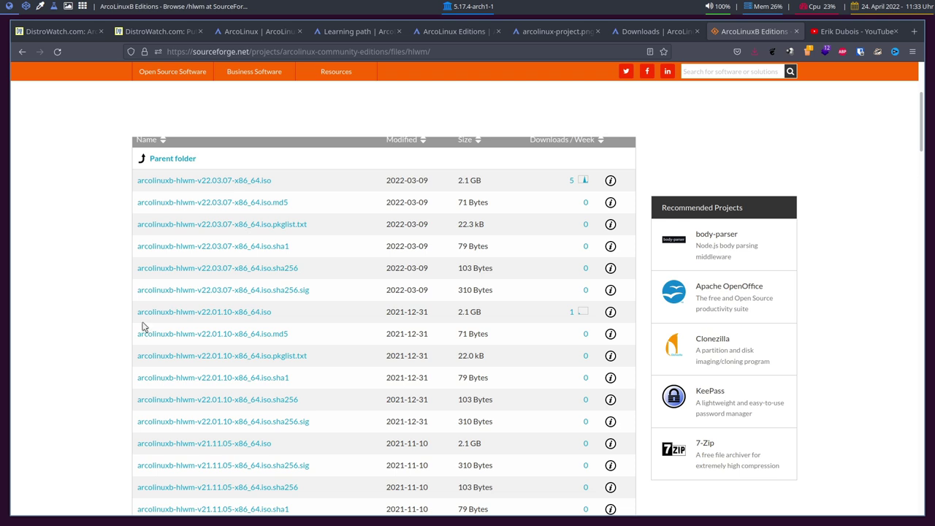
{"action": "scroll", "coordinate": [80, 382], "scroll_direction": "up", "scroll_amount": 2}
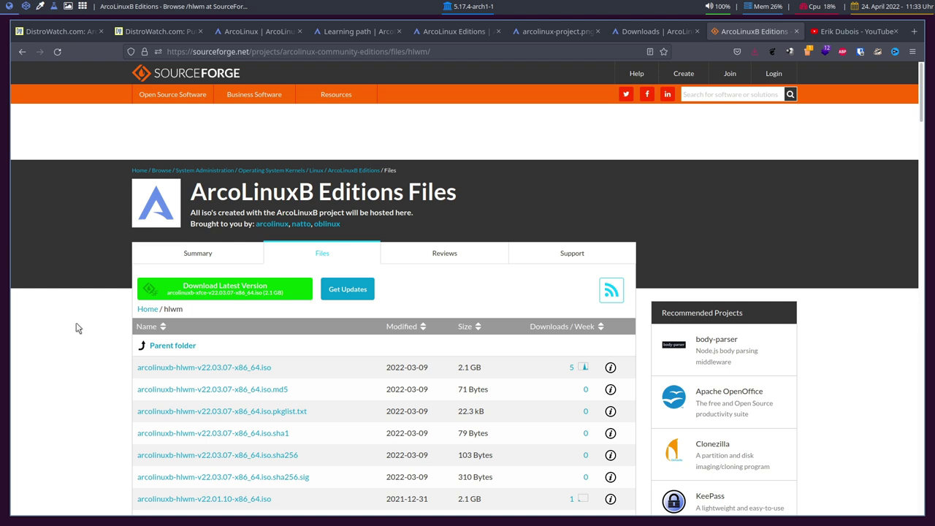
{"action": "key", "text": "super+2"}
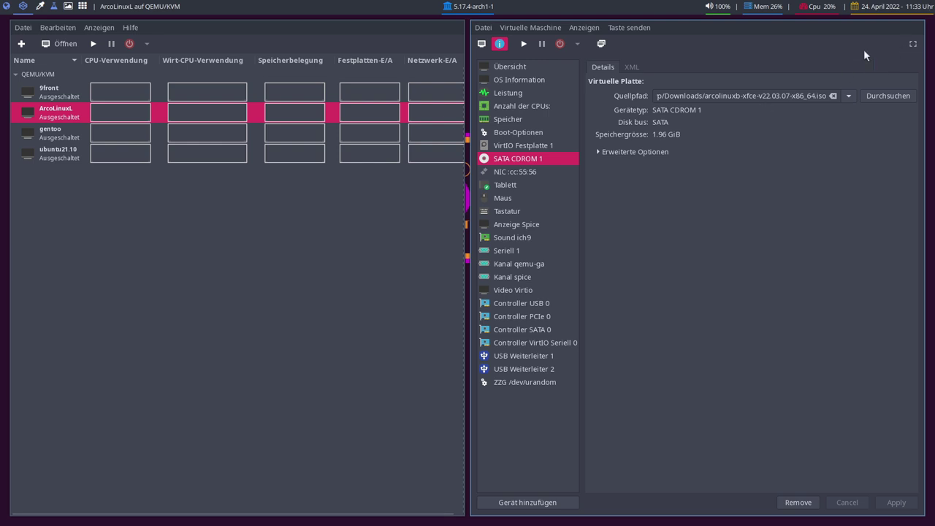
Start the ArcoLinuxL VM full screen and boot the open source ArcoLinuxB-xfce entry
{"action": "left_click", "coordinate": [523, 44]}
{"action": "left_click", "coordinate": [481, 43]}
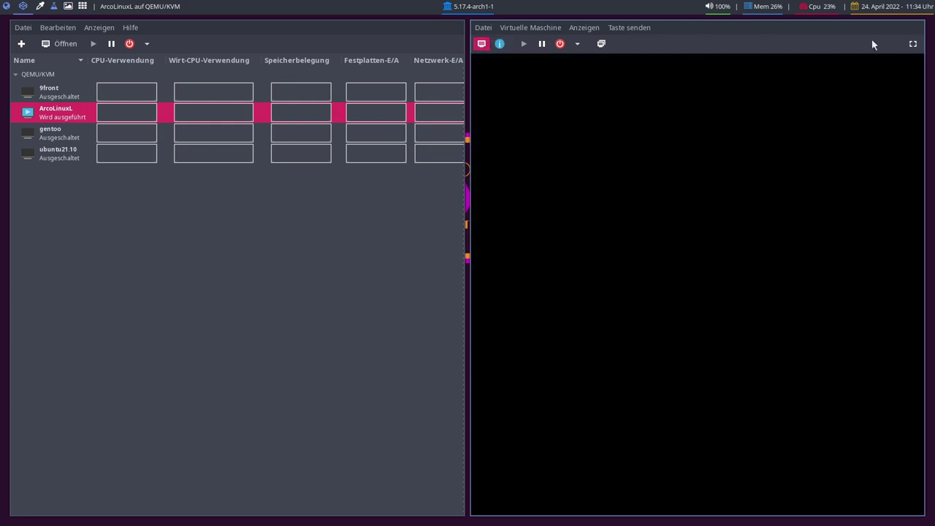
{"action": "left_click", "coordinate": [912, 44]}
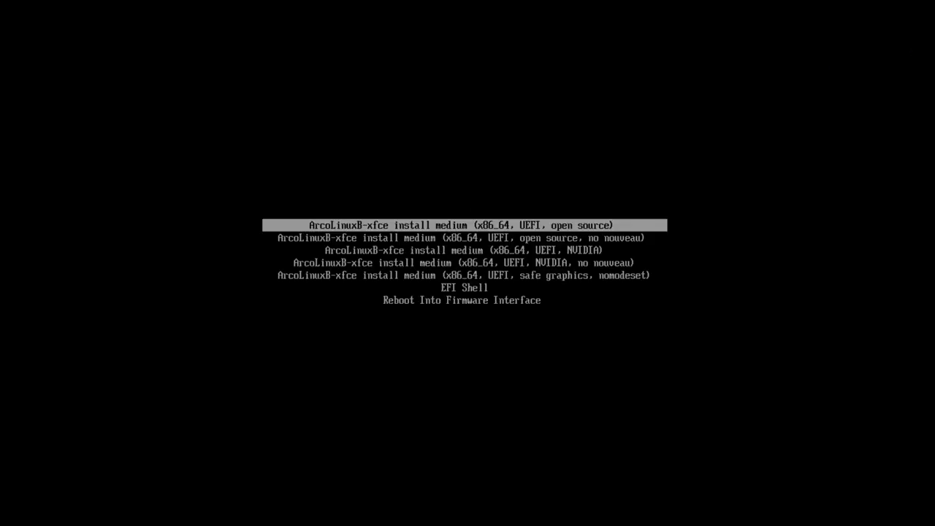
{"action": "key", "text": "Return"}
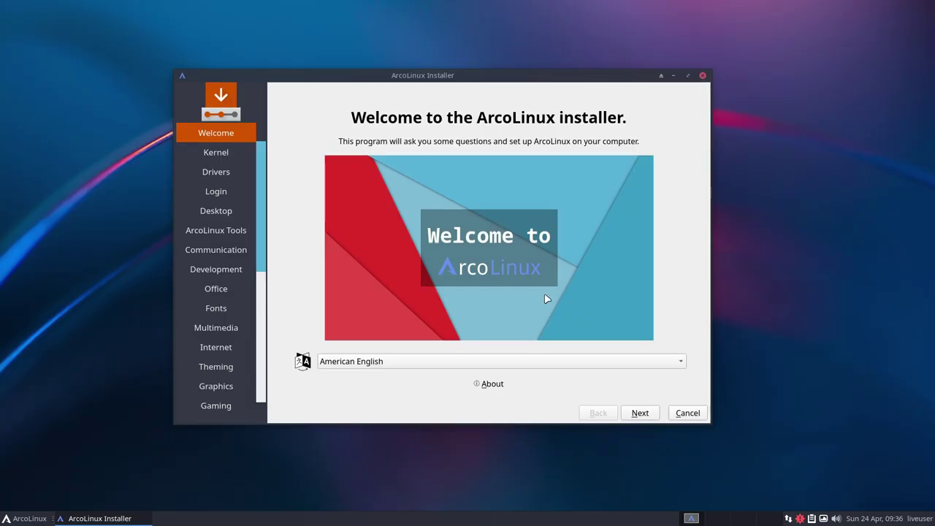
{"action": "left_click", "coordinate": [18, 518]}
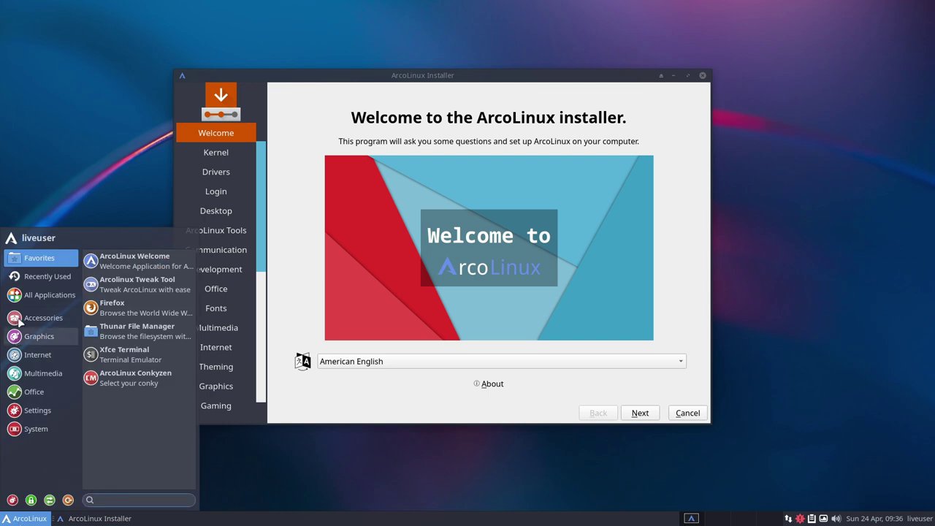
{"action": "left_click", "coordinate": [46, 294]}
{"action": "left_click", "coordinate": [48, 322]}
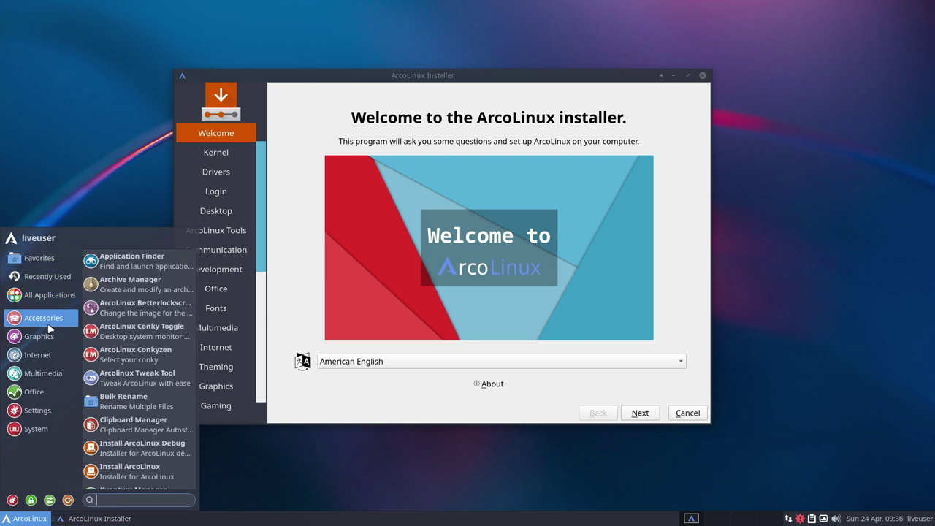
{"action": "left_click", "coordinate": [48, 335]}
{"action": "left_click", "coordinate": [45, 372]}
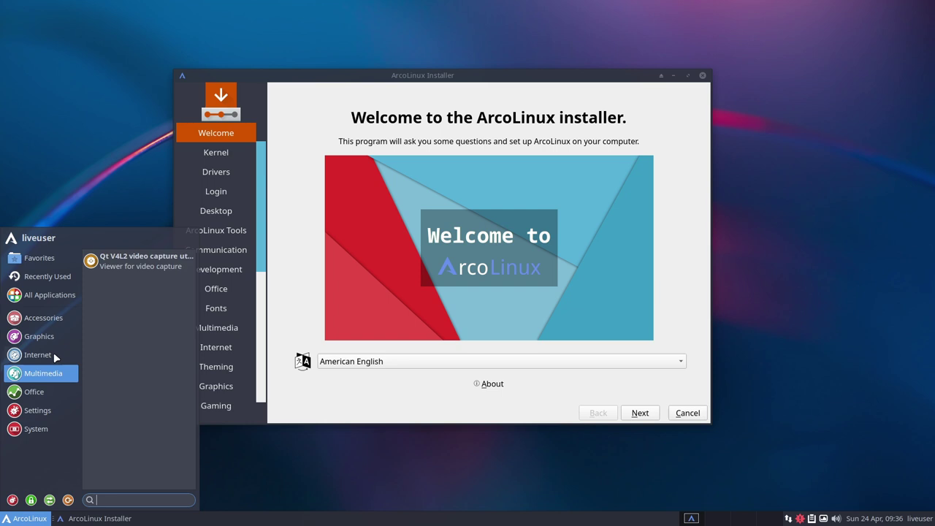
{"action": "left_click", "coordinate": [50, 355]}
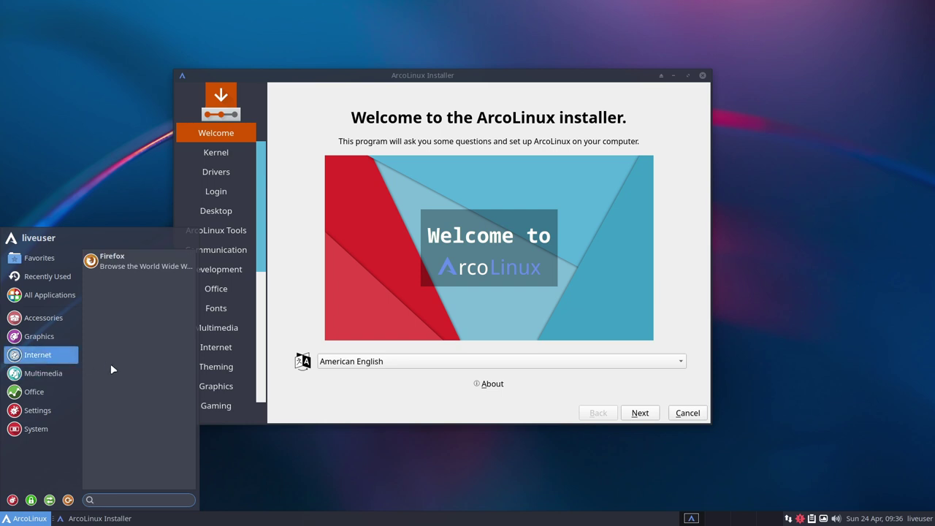
{"action": "left_click", "coordinate": [44, 373]}
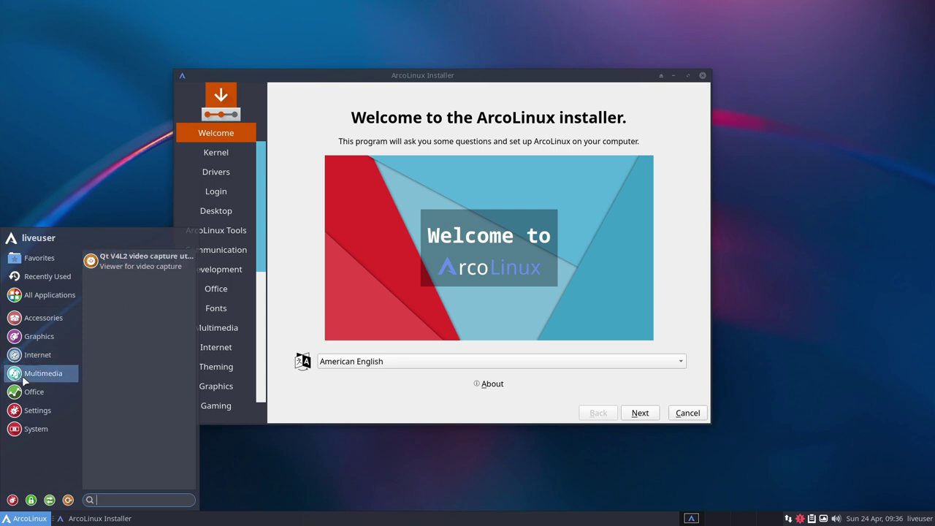
{"action": "left_click", "coordinate": [53, 393]}
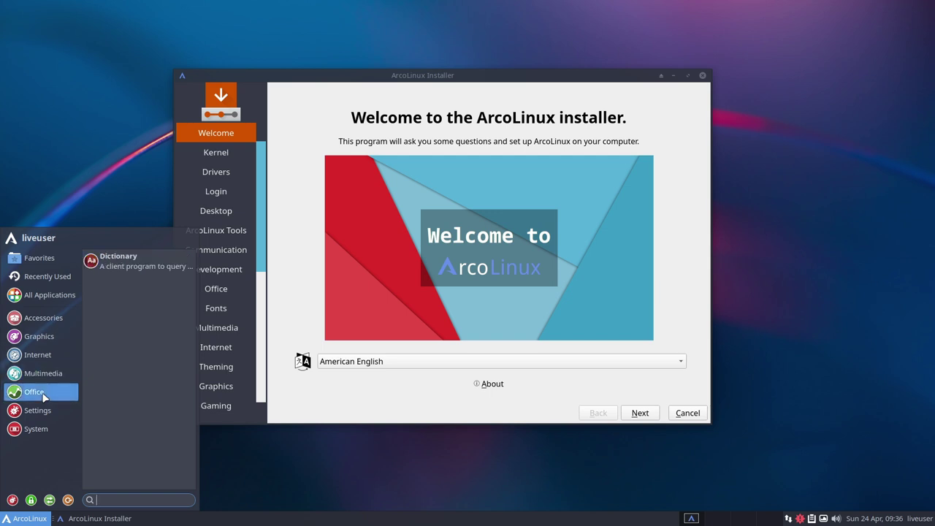
{"action": "left_click", "coordinate": [50, 294]}
{"action": "left_click", "coordinate": [60, 282]}
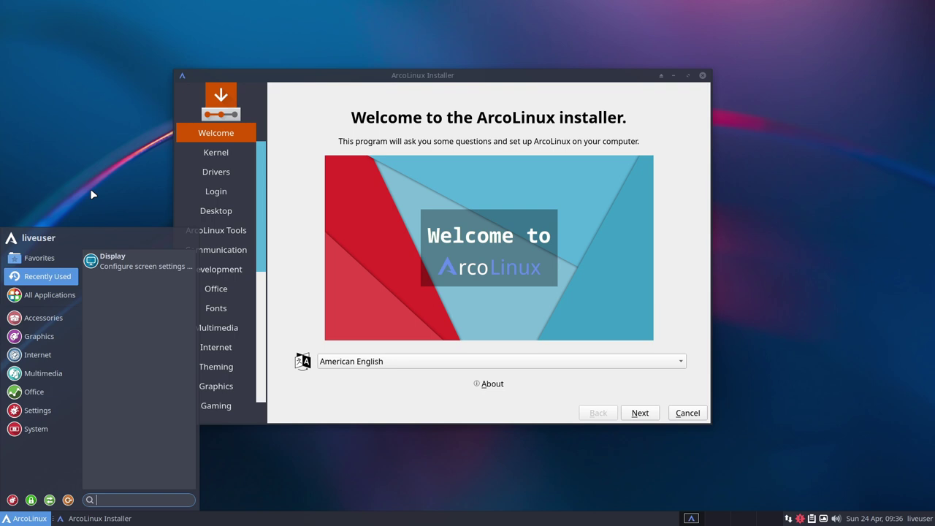
{"action": "left_click_drag", "start_coordinate": [411, 80], "coordinate": [421, 89]}
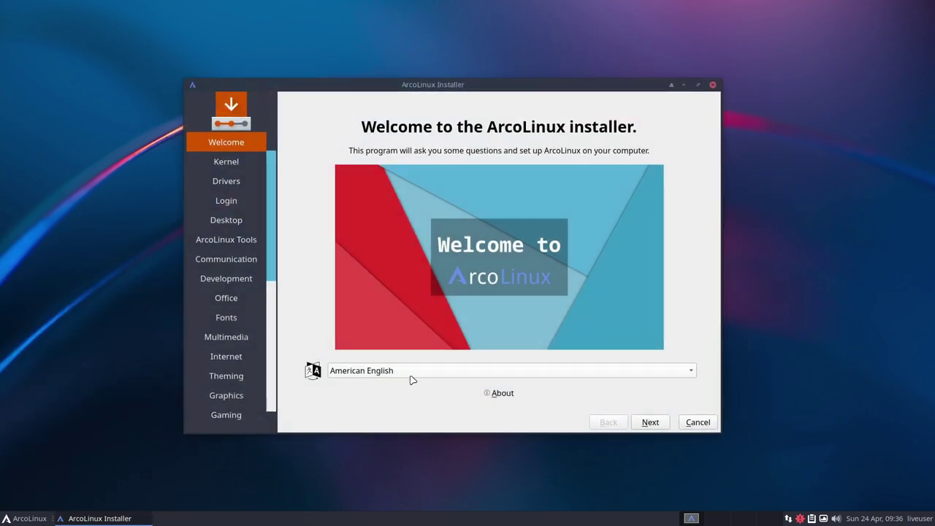
Switch the installer language to Deutsch and continue to the Kernel page
{"action": "mouse_move", "coordinate": [276, 193]}
{"action": "left_mouse_down"}
{"action": "mouse_move", "coordinate": [270, 290]}
{"action": "mouse_move", "coordinate": [271, 191]}
{"action": "left_mouse_up"}
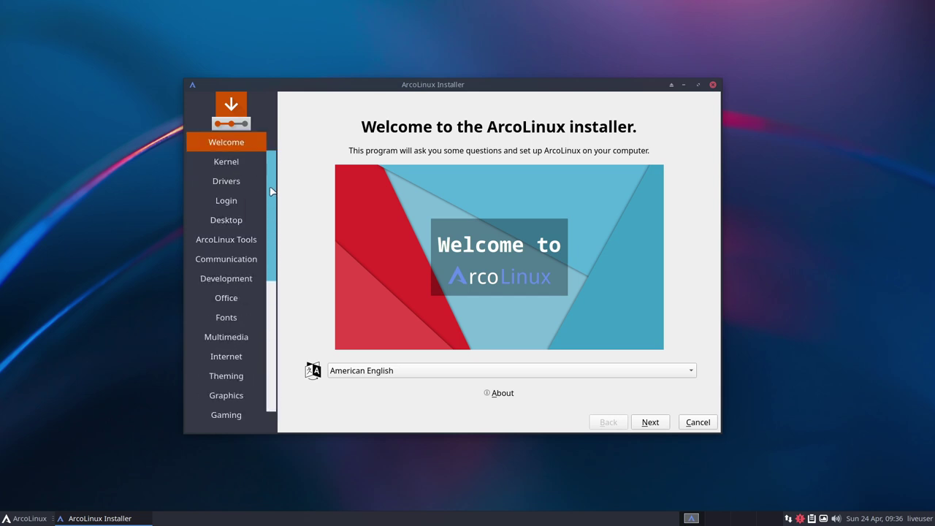
{"action": "left_click_drag", "start_coordinate": [428, 85], "coordinate": [362, 2]}
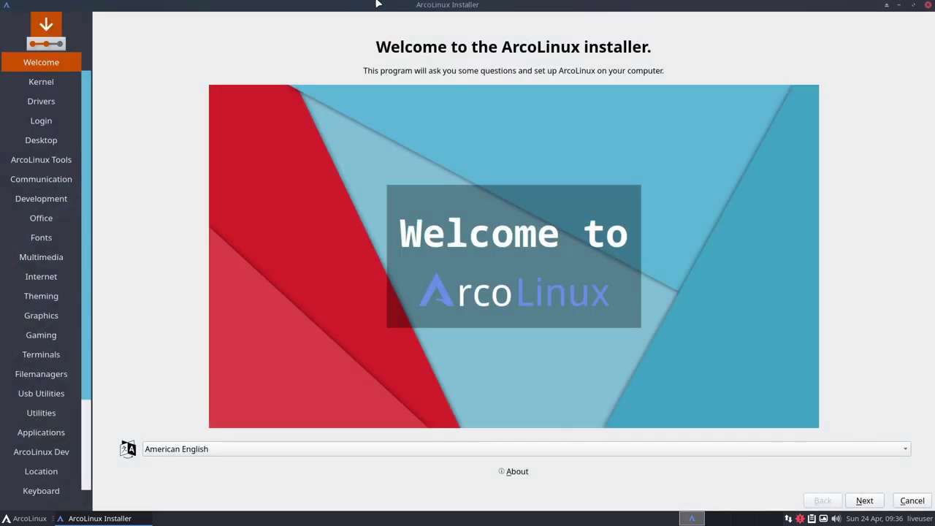
{"action": "left_click", "coordinate": [564, 455]}
{"action": "left_click", "coordinate": [305, 69]}
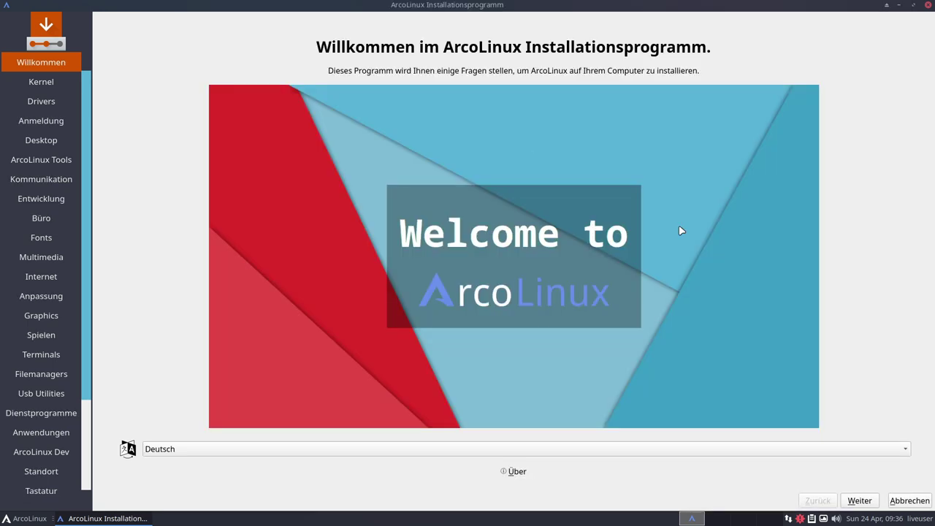
{"action": "left_click", "coordinate": [859, 501]}
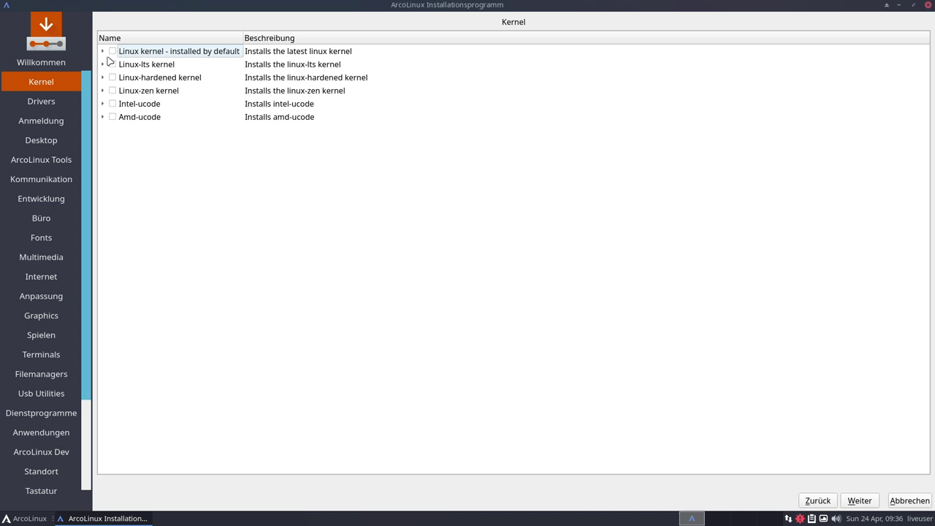
Inspect the Linux-lts and Linux-hardened kernel entries, then advance to the Drivers page
{"action": "left_click", "coordinate": [103, 65]}
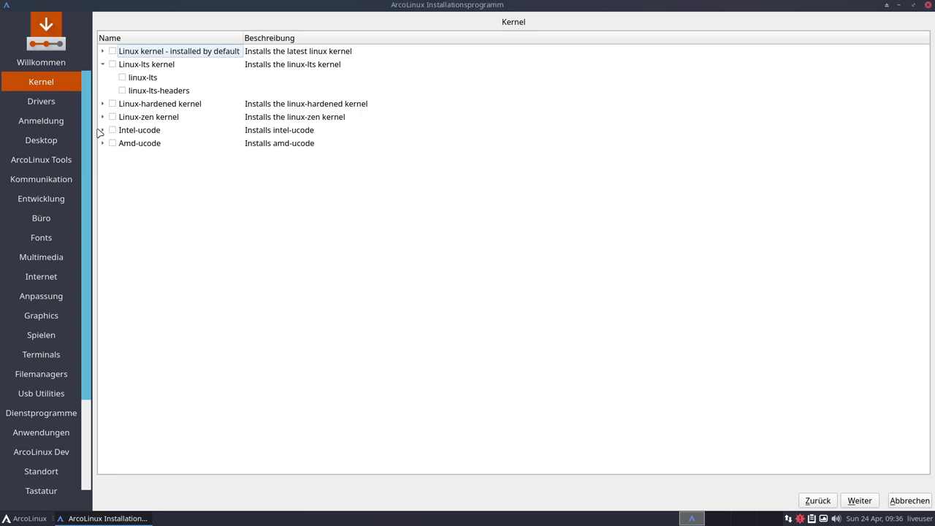
{"action": "left_click", "coordinate": [103, 104]}
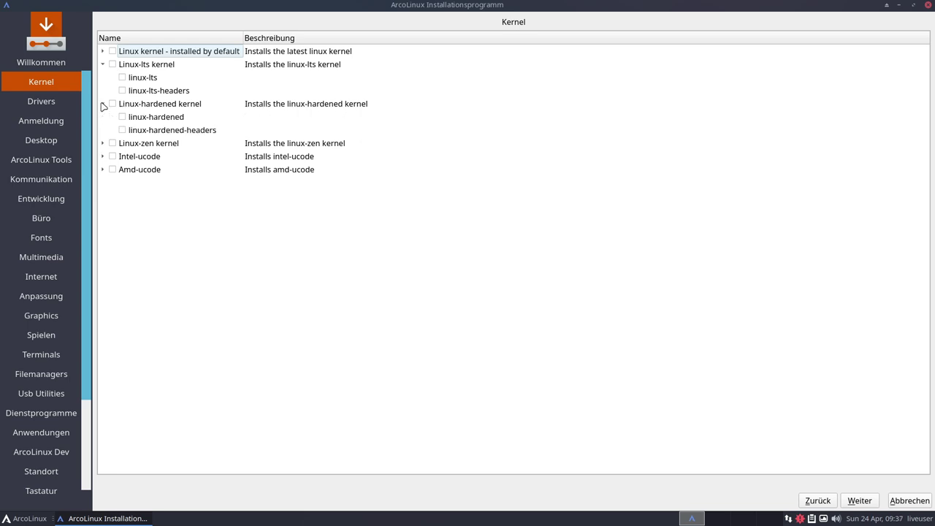
{"action": "left_click", "coordinate": [103, 105]}
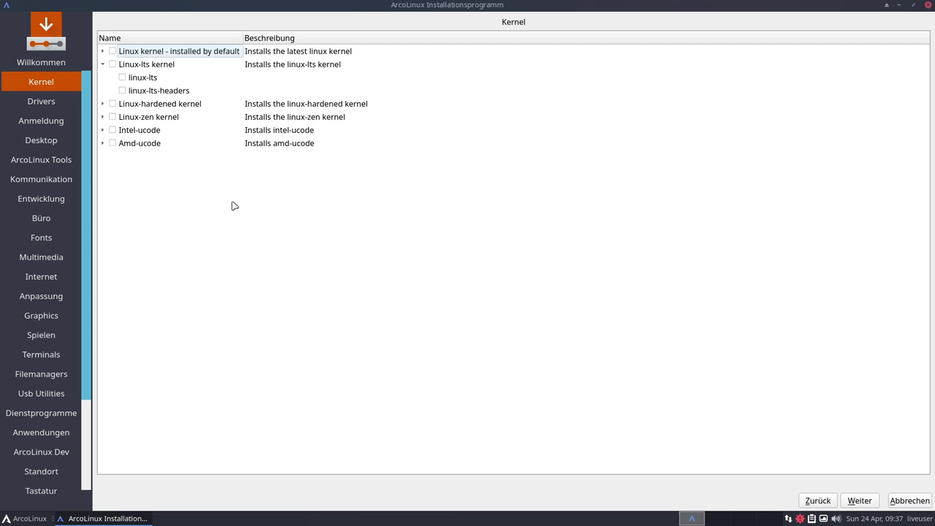
{"action": "left_click", "coordinate": [103, 65]}
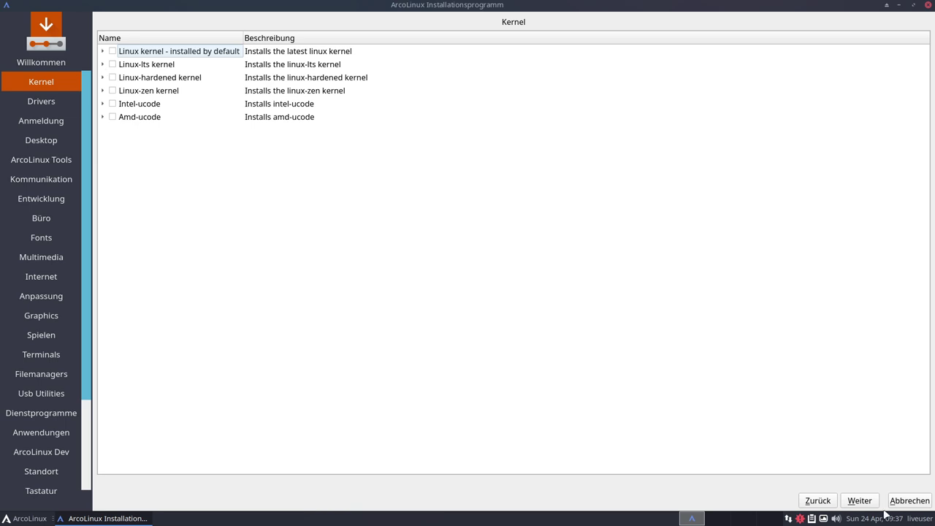
{"action": "left_click", "coordinate": [859, 502]}
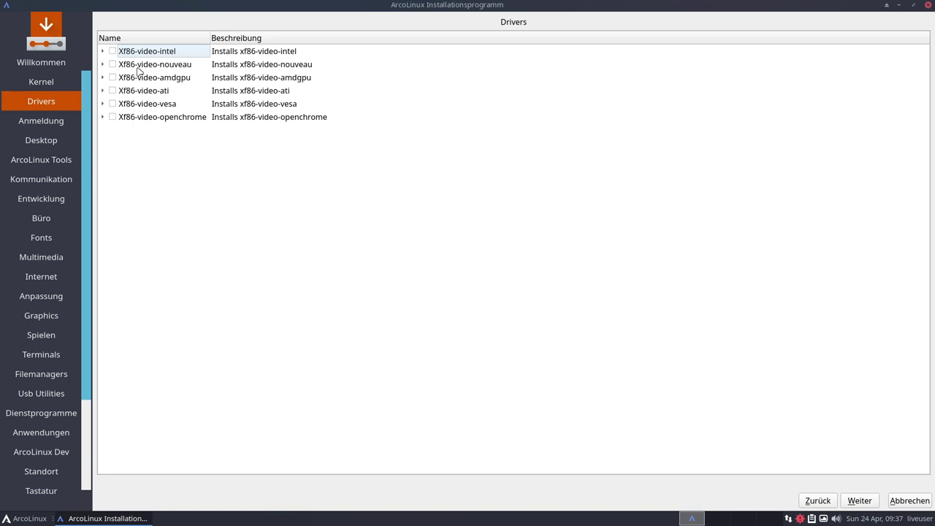
Inspect the nouveau, ati, vesa and openchrome driver groups unticked, then go to Anmeldung
{"action": "left_click", "coordinate": [103, 64]}
{"action": "left_click", "coordinate": [103, 64]}
{"action": "left_click", "coordinate": [102, 90]}
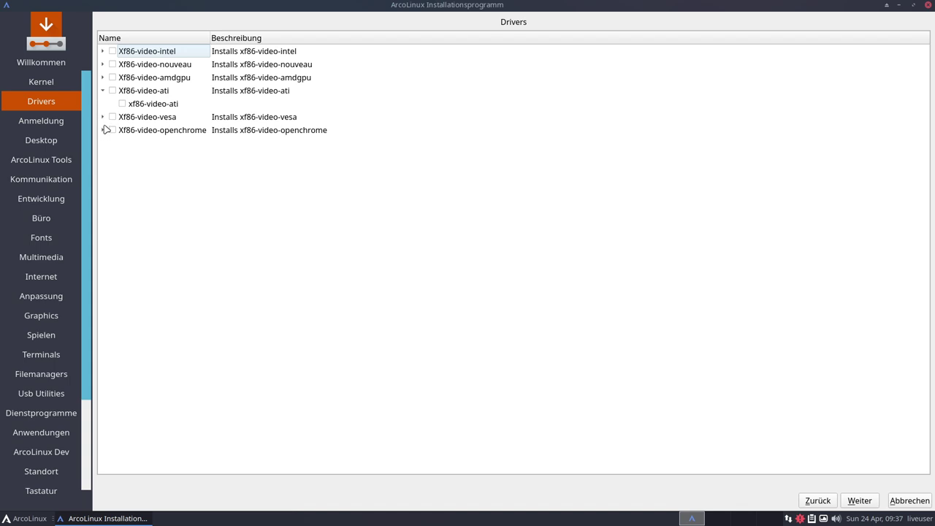
{"action": "left_click", "coordinate": [103, 117]}
{"action": "left_click", "coordinate": [111, 144]}
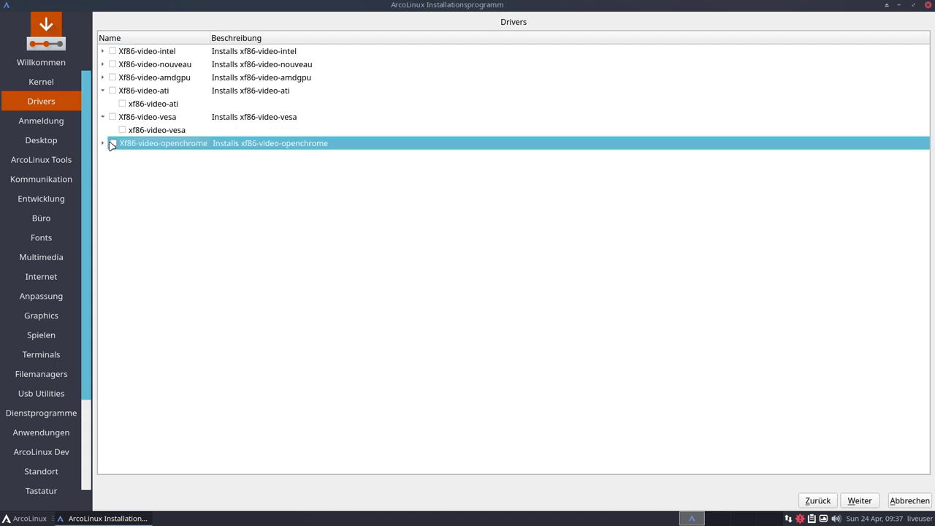
{"action": "left_click", "coordinate": [102, 143]}
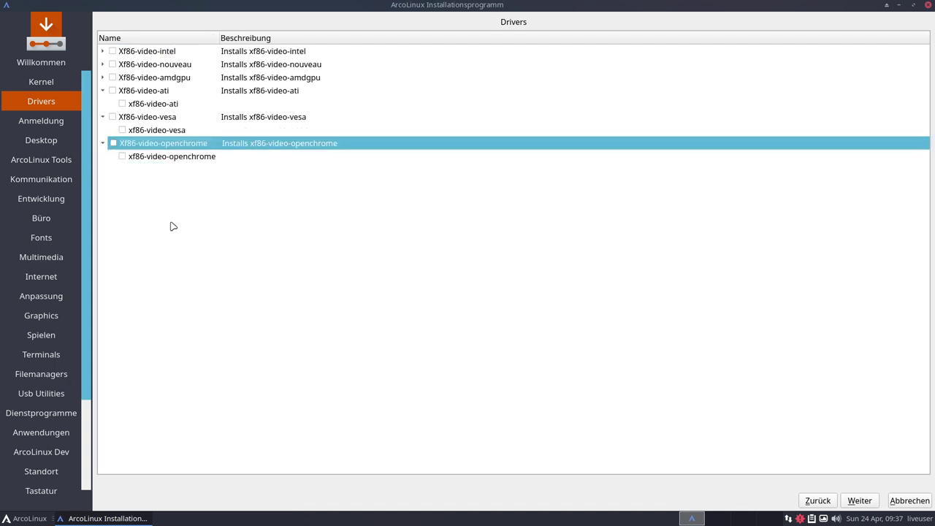
{"action": "left_click", "coordinate": [856, 500]}
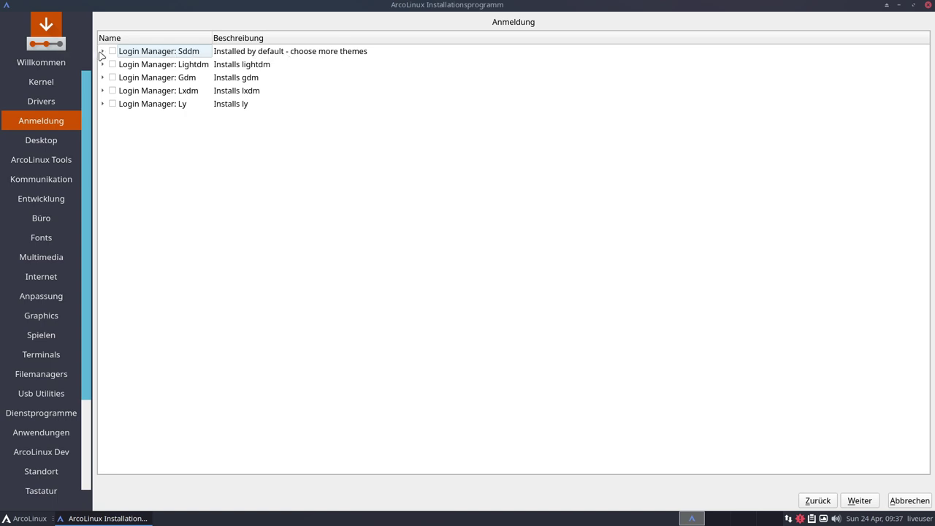
Expand Sddm and Lightdm and toggle their package checkboxes, including the whole Lightdm group
{"action": "left_click", "coordinate": [103, 54]}
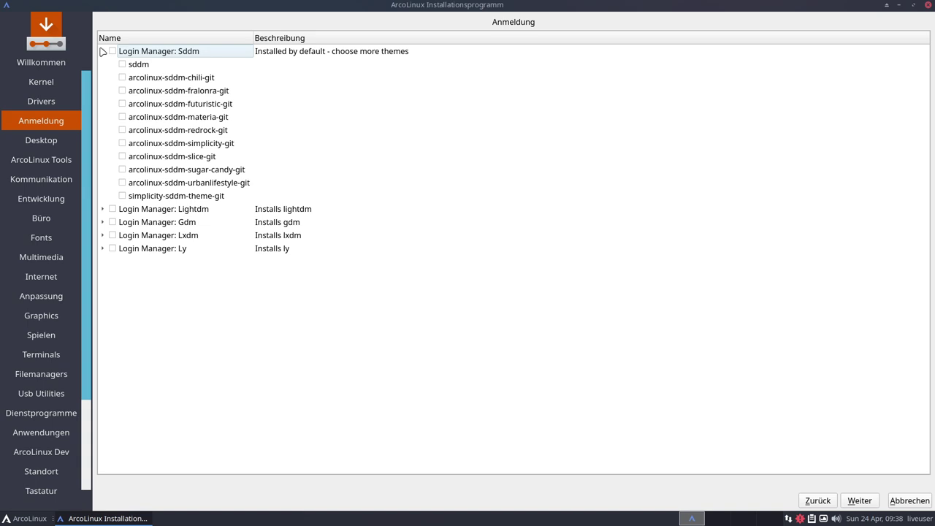
{"action": "left_click", "coordinate": [122, 65]}
{"action": "left_click", "coordinate": [103, 51]}
{"action": "left_click", "coordinate": [104, 64]}
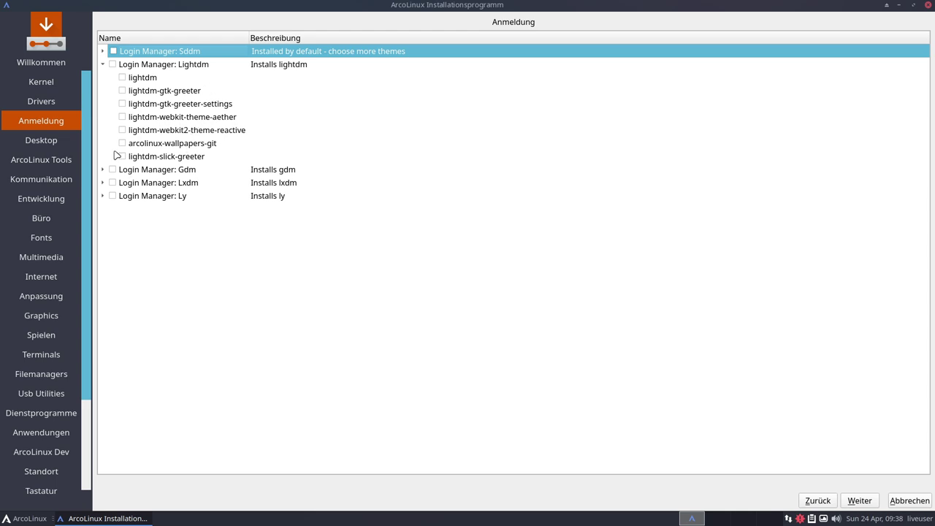
{"action": "left_click", "coordinate": [123, 156]}
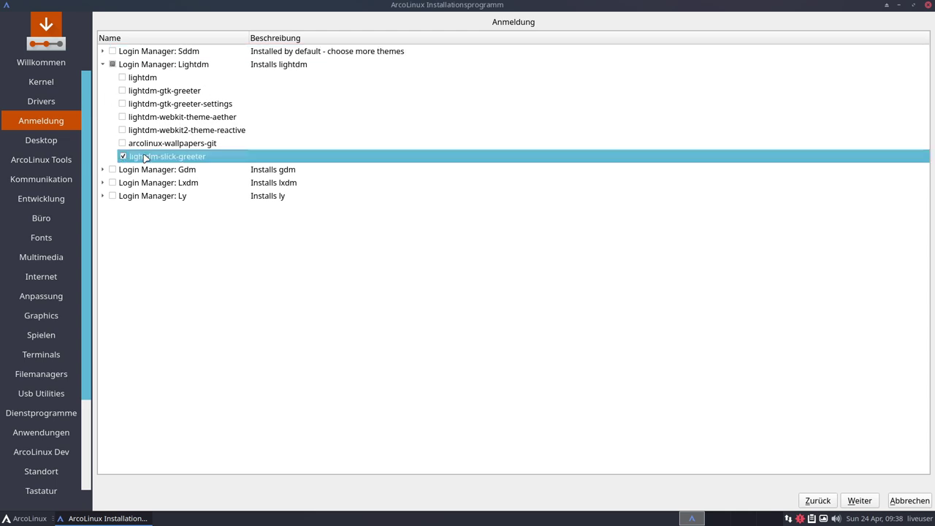
{"action": "left_click", "coordinate": [122, 77]}
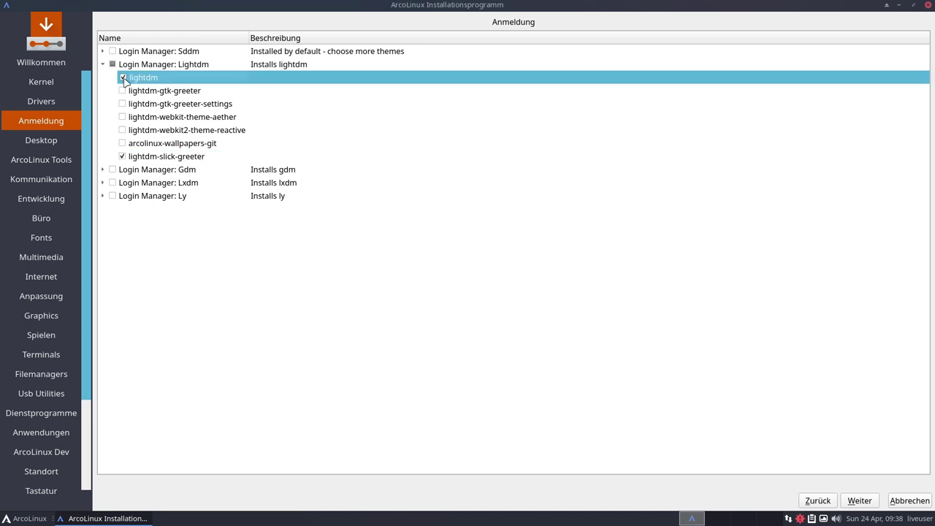
{"action": "left_click", "coordinate": [113, 64]}
{"action": "left_click", "coordinate": [103, 66]}
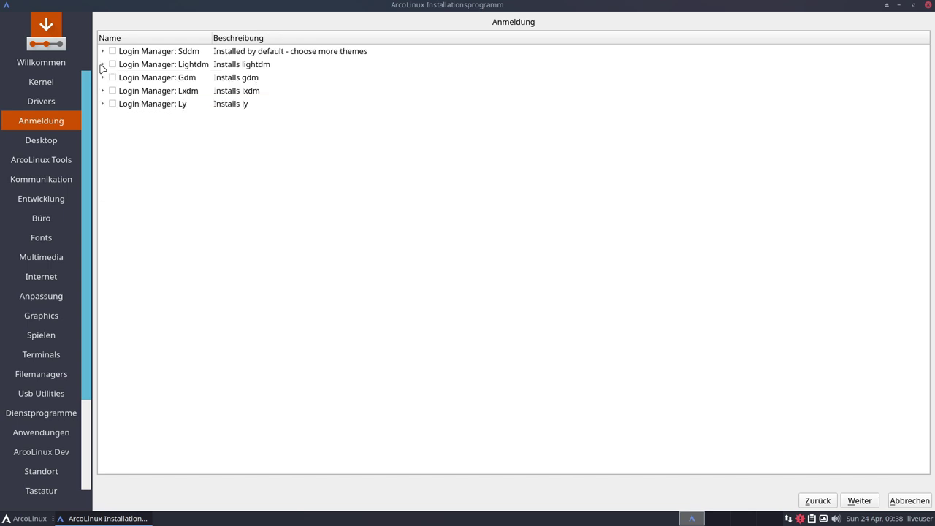
Peek into the Gdm, Lxdm and Ly groups, then continue to the Desktop page
{"action": "left_click", "coordinate": [103, 78]}
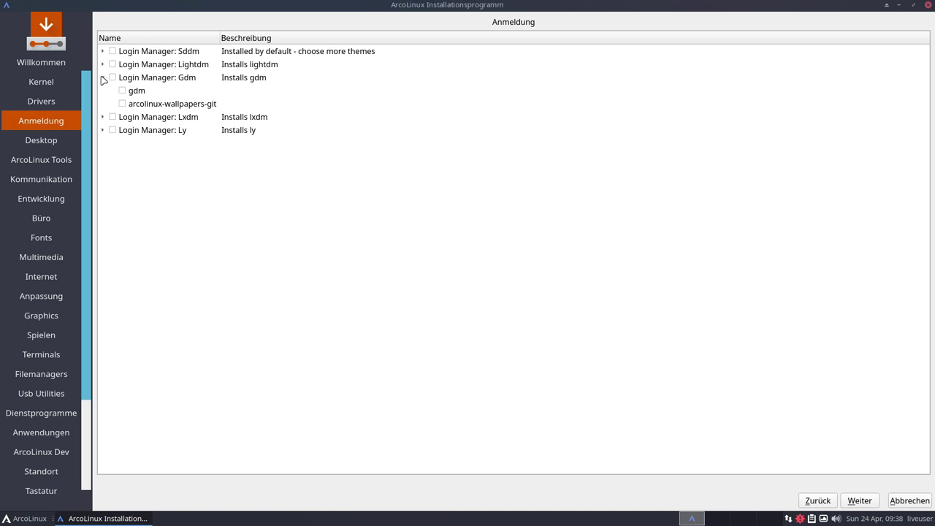
{"action": "left_click", "coordinate": [103, 77]}
{"action": "left_click", "coordinate": [103, 90]}
{"action": "left_click", "coordinate": [103, 91]}
{"action": "left_click", "coordinate": [103, 104]}
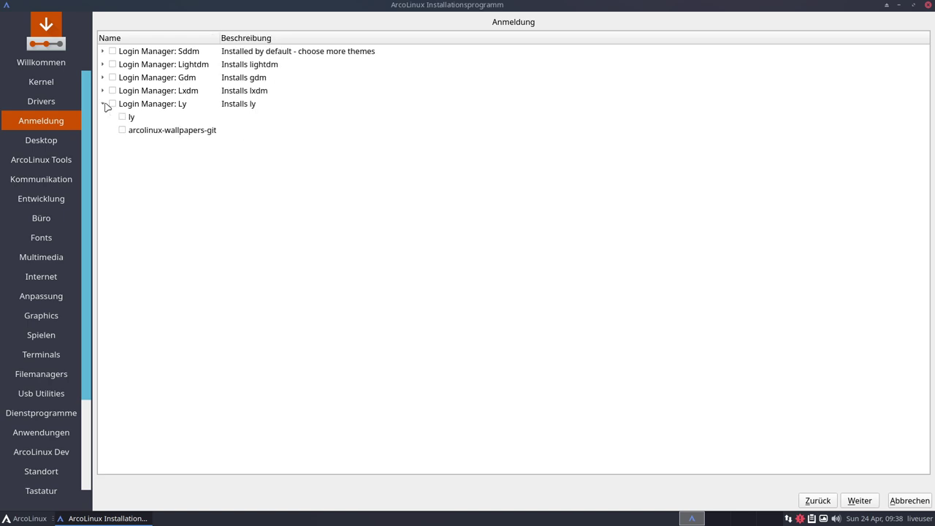
{"action": "left_click", "coordinate": [103, 104]}
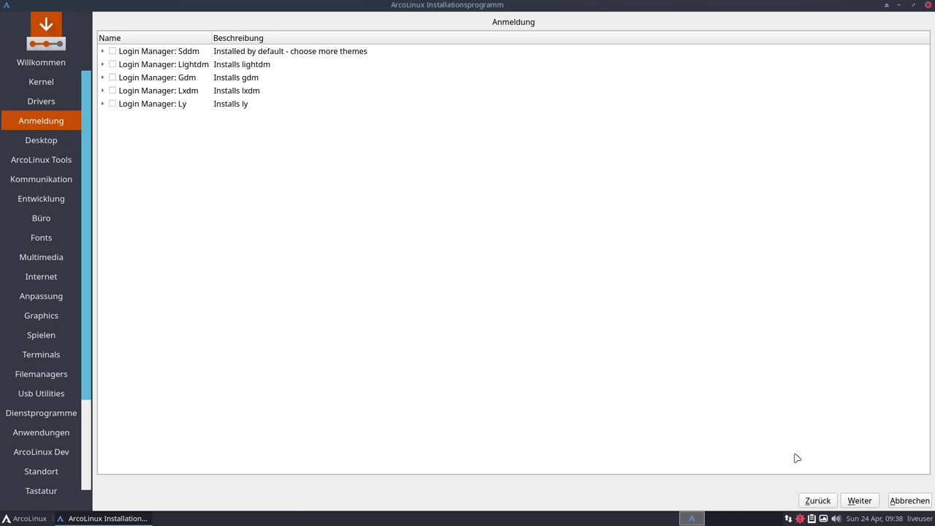
{"action": "left_click", "coordinate": [859, 500]}
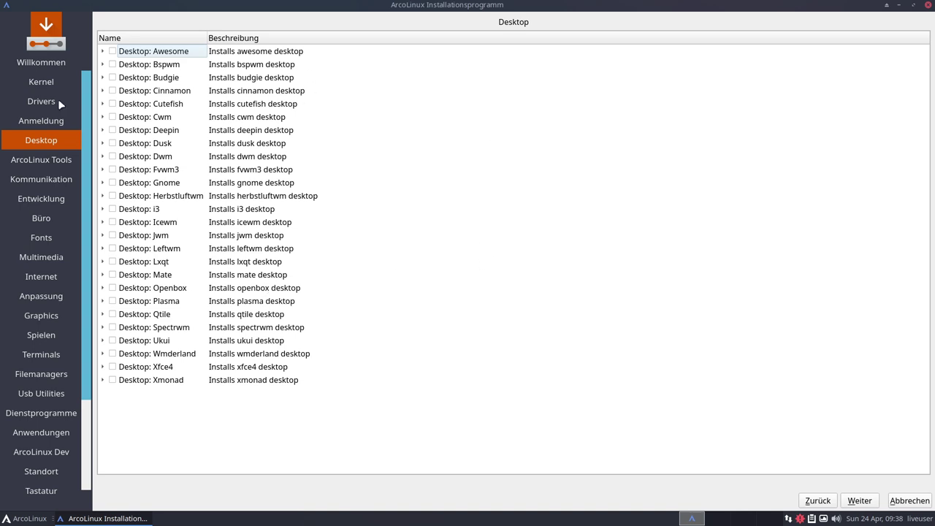
{"action": "left_click", "coordinate": [103, 65]}
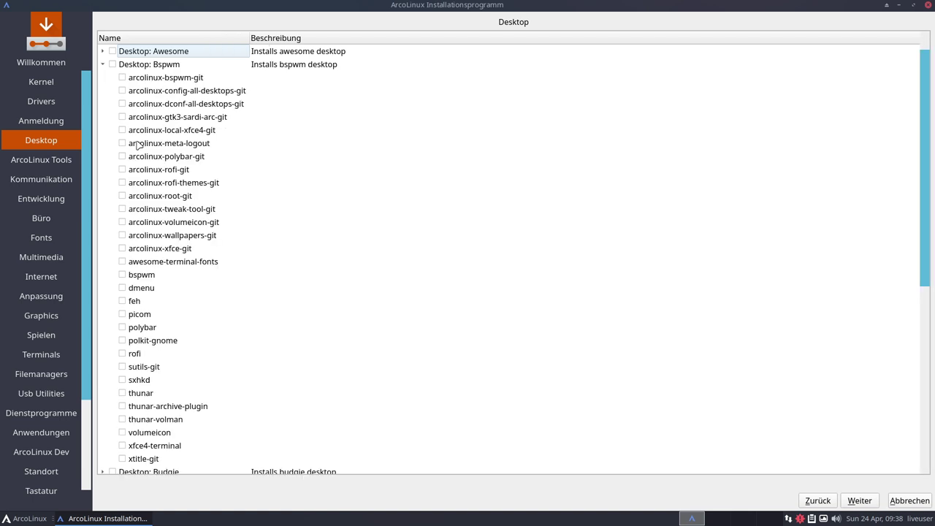
{"action": "left_click", "coordinate": [112, 65]}
{"action": "scroll", "coordinate": [210, 122], "scroll_direction": "down", "scroll_amount": 3}
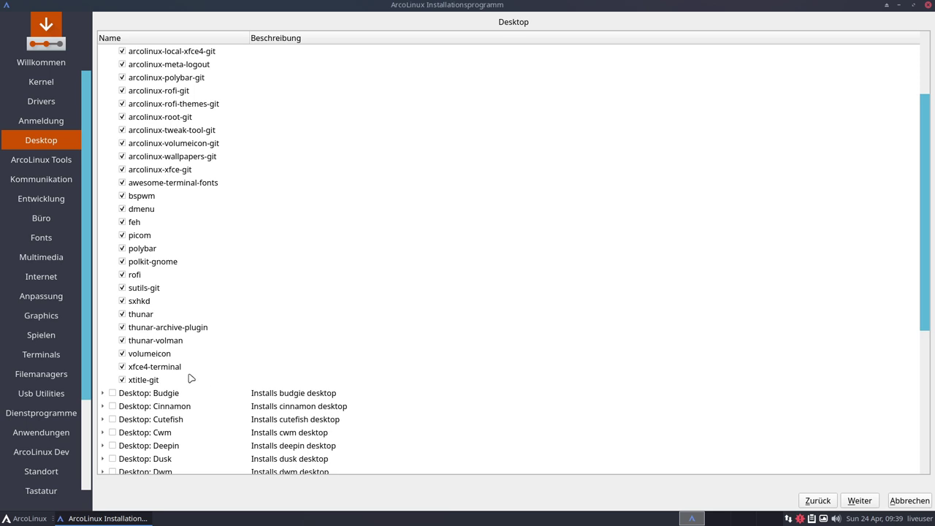
{"action": "scroll", "coordinate": [170, 368], "scroll_direction": "up", "scroll_amount": 3}
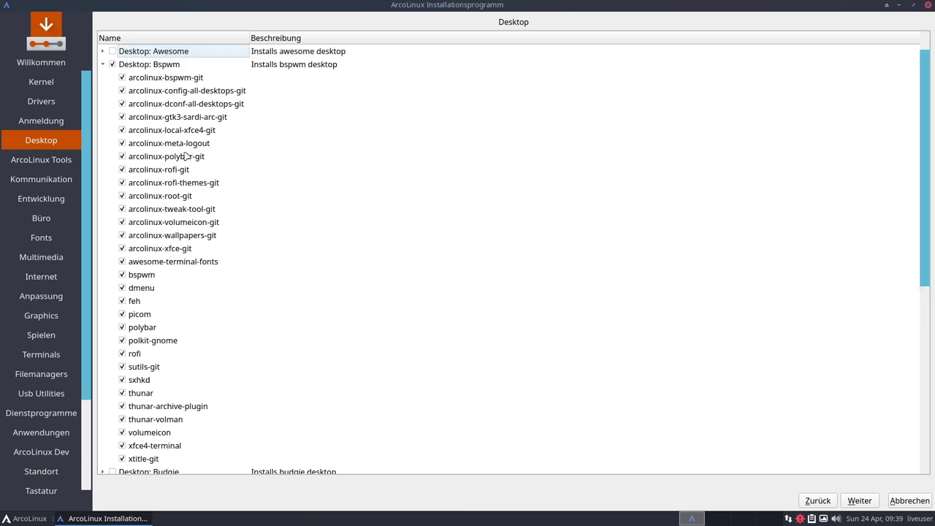
{"action": "left_click", "coordinate": [103, 64]}
{"action": "left_click", "coordinate": [102, 51]}
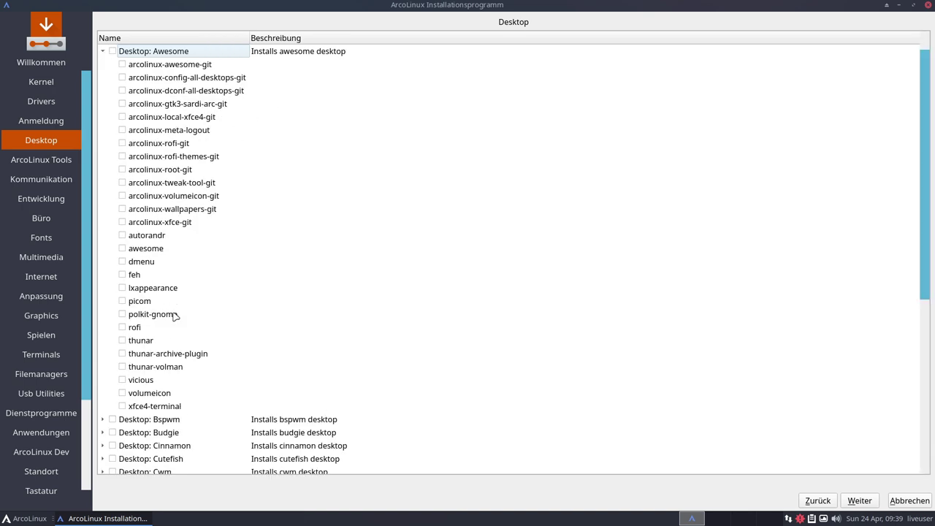
{"action": "left_click", "coordinate": [103, 52]}
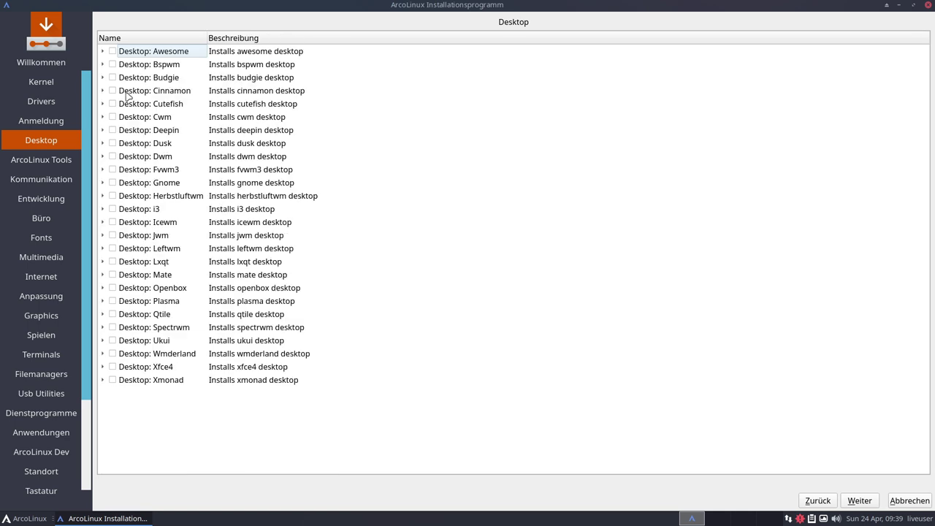
{"action": "left_click", "coordinate": [112, 64]}
{"action": "left_click", "coordinate": [113, 156]}
{"action": "left_click", "coordinate": [102, 276]}
{"action": "left_click", "coordinate": [103, 276]}
{"action": "left_click", "coordinate": [113, 275]}
{"action": "left_click", "coordinate": [102, 341]}
{"action": "left_click", "coordinate": [102, 340]}
{"action": "left_click", "coordinate": [103, 355]}
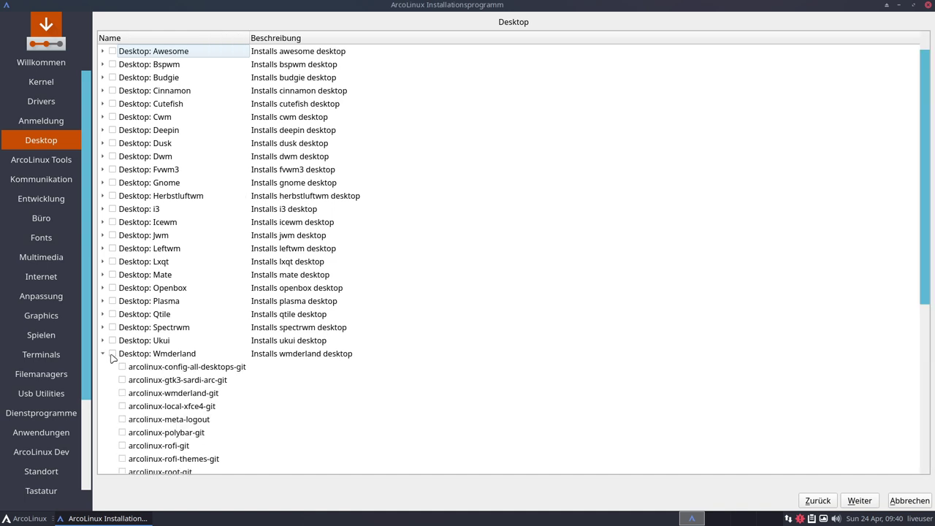
{"action": "scroll", "coordinate": [183, 350], "scroll_direction": "down", "scroll_amount": 7}
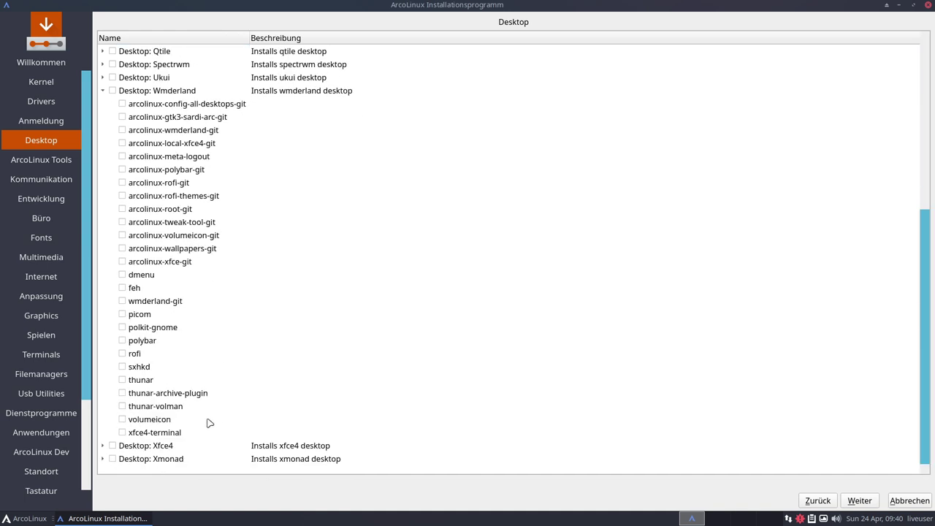
{"action": "scroll", "coordinate": [207, 423], "scroll_direction": "up", "scroll_amount": 4}
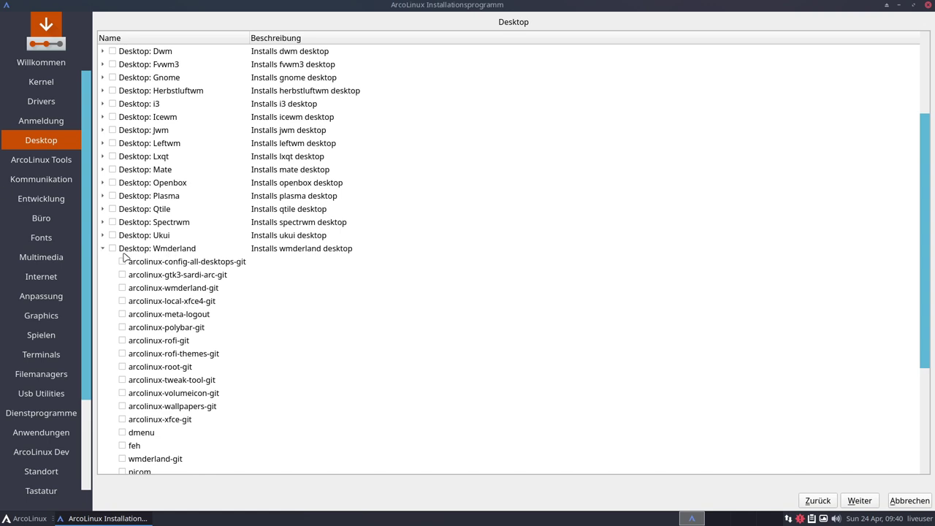
{"action": "left_click", "coordinate": [103, 252]}
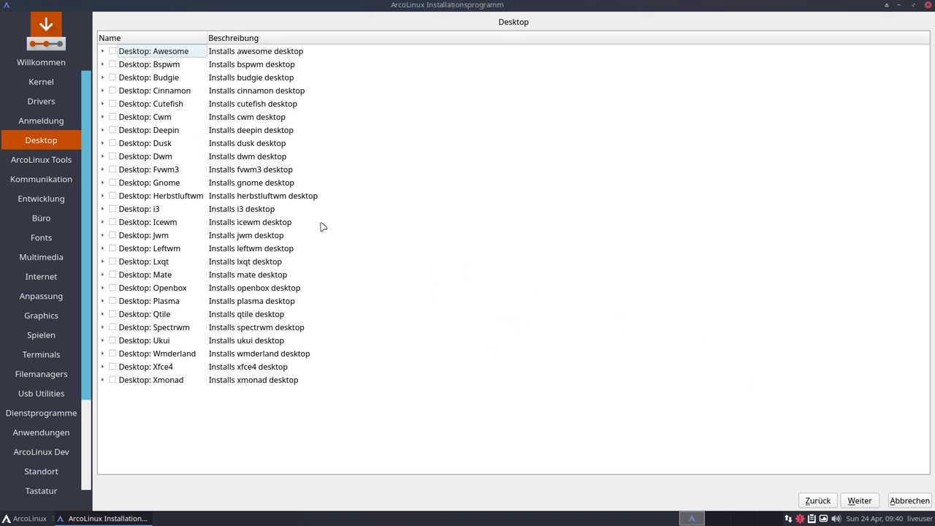
Open ArcoLinux Tools and look over the steam-nvidia and steam-intel meta packages
{"action": "left_click", "coordinate": [860, 501]}
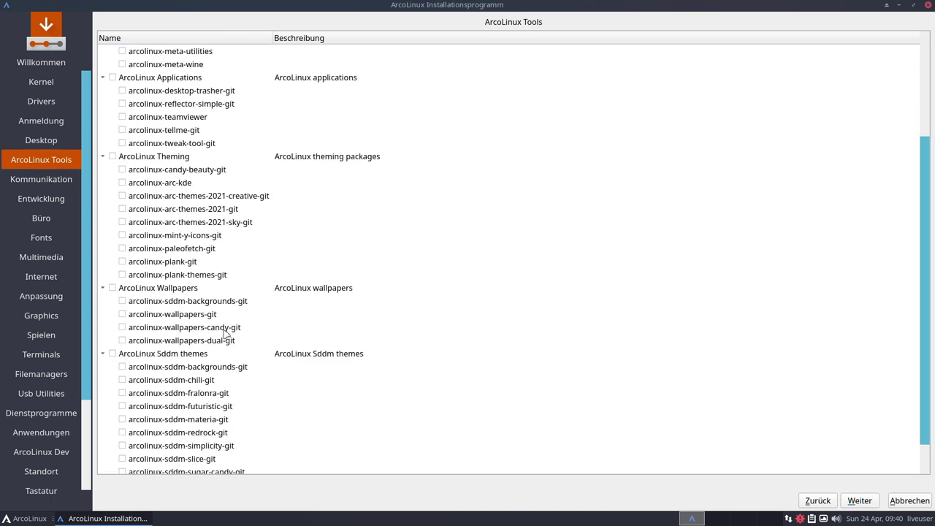
{"action": "scroll", "coordinate": [211, 307], "scroll_direction": "down", "scroll_amount": 1}
{"action": "scroll", "coordinate": [128, 324], "scroll_direction": "up", "scroll_amount": 3}
{"action": "scroll", "coordinate": [128, 323], "scroll_direction": "up", "scroll_amount": 1}
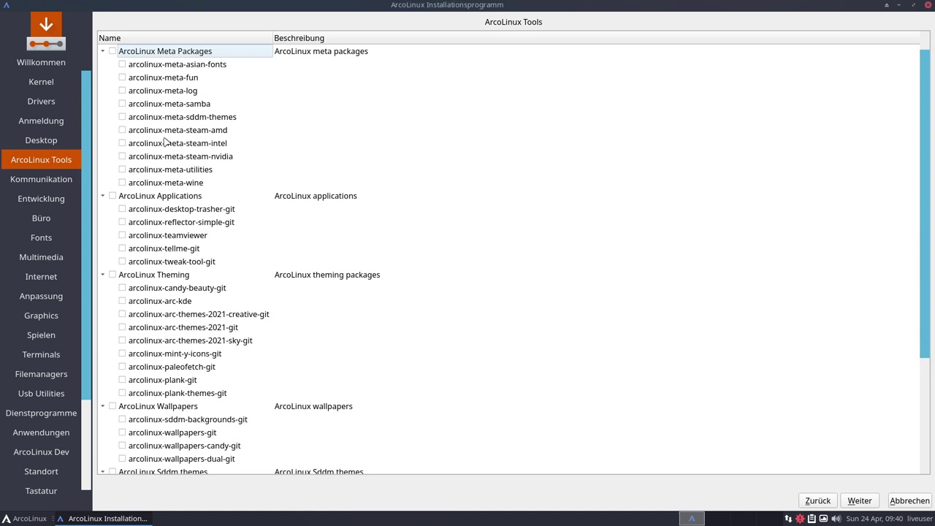
{"action": "left_click", "coordinate": [194, 160]}
{"action": "left_click", "coordinate": [181, 146]}
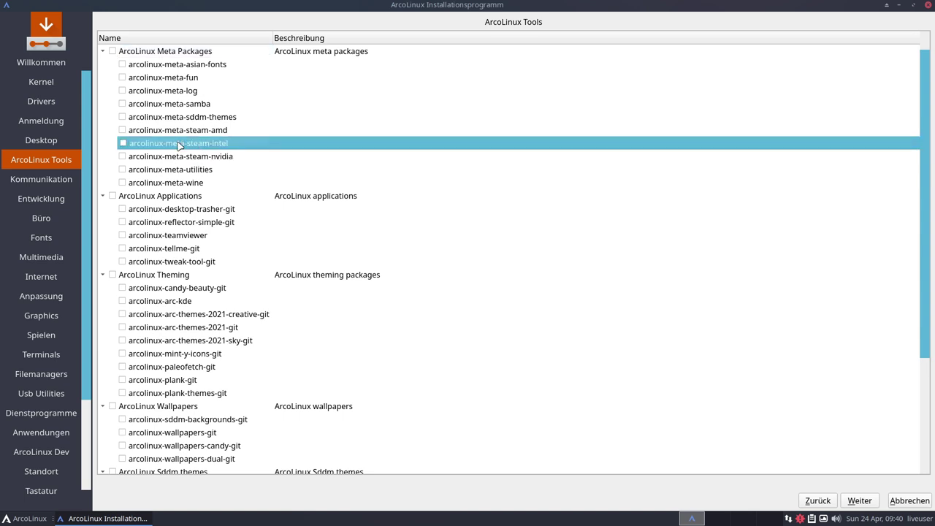
{"action": "scroll", "coordinate": [311, 183], "scroll_direction": "down", "scroll_amount": 1}
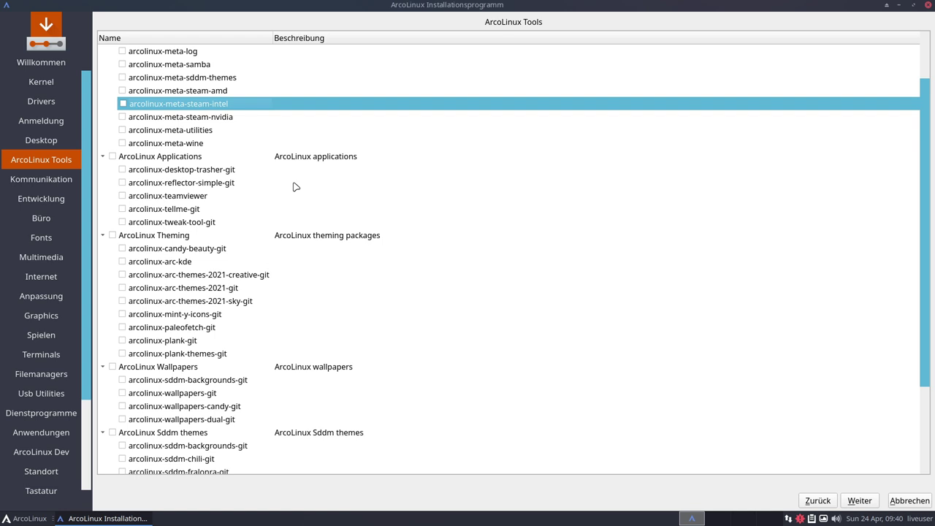
Look over tellme-git and teamviewer, leave ArcoLinux Theming unticked, then continue to Kommunikation
{"action": "left_click", "coordinate": [193, 206]}
{"action": "left_click", "coordinate": [186, 196]}
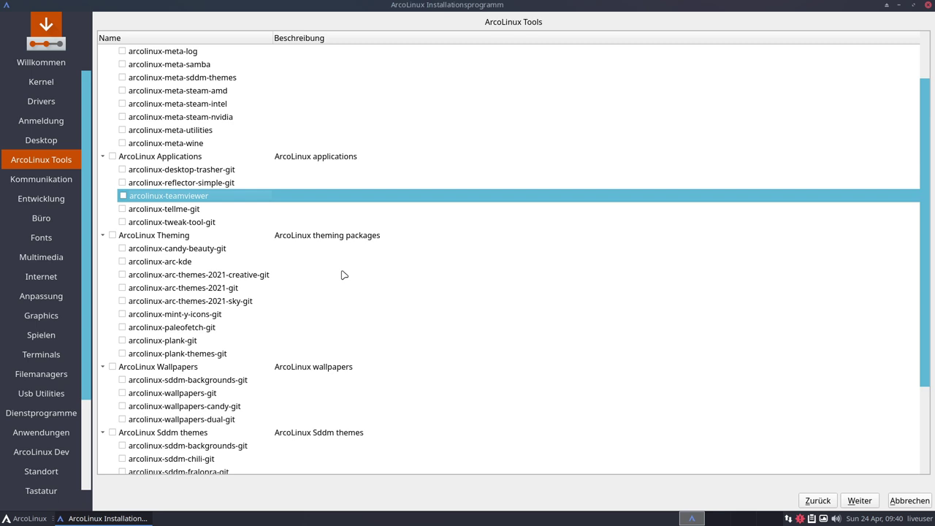
{"action": "left_click", "coordinate": [164, 239]}
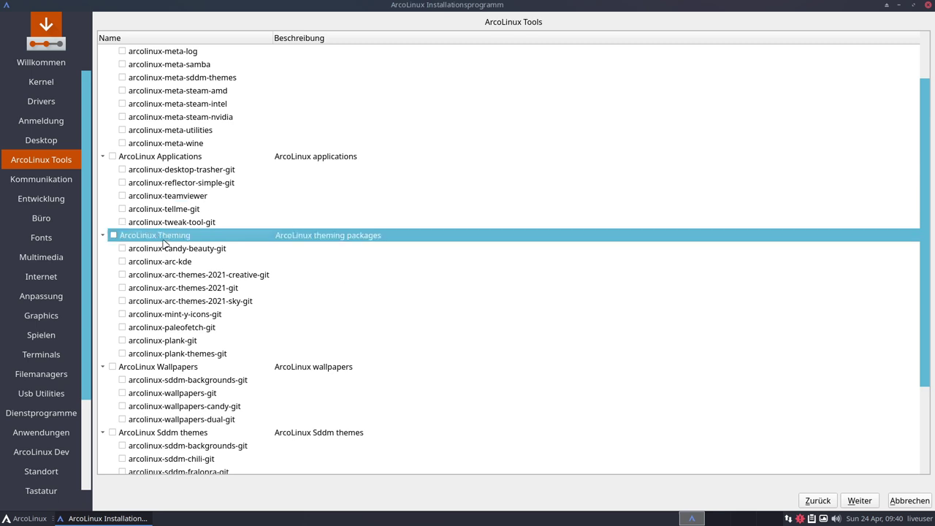
{"action": "left_click", "coordinate": [114, 235]}
{"action": "scroll", "coordinate": [197, 347], "scroll_direction": "down", "scroll_amount": 2}
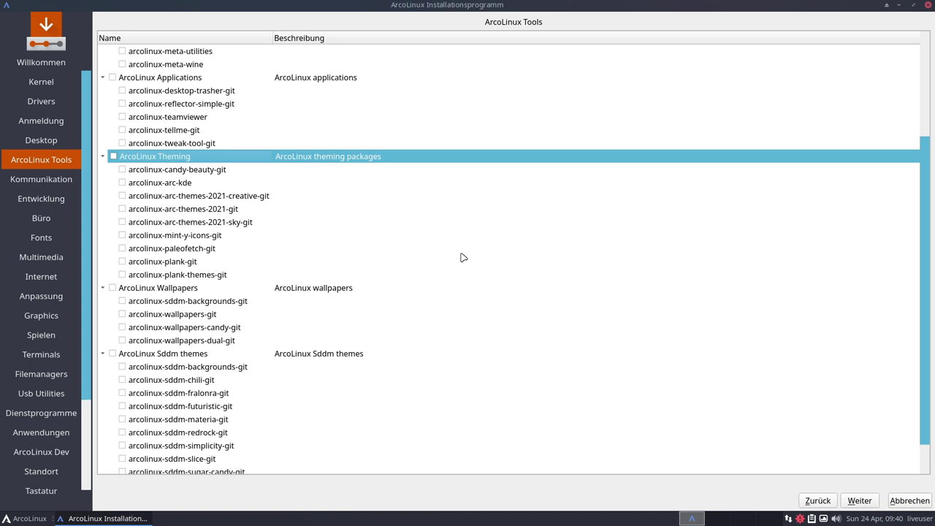
{"action": "scroll", "coordinate": [462, 256], "scroll_direction": "up", "scroll_amount": 2}
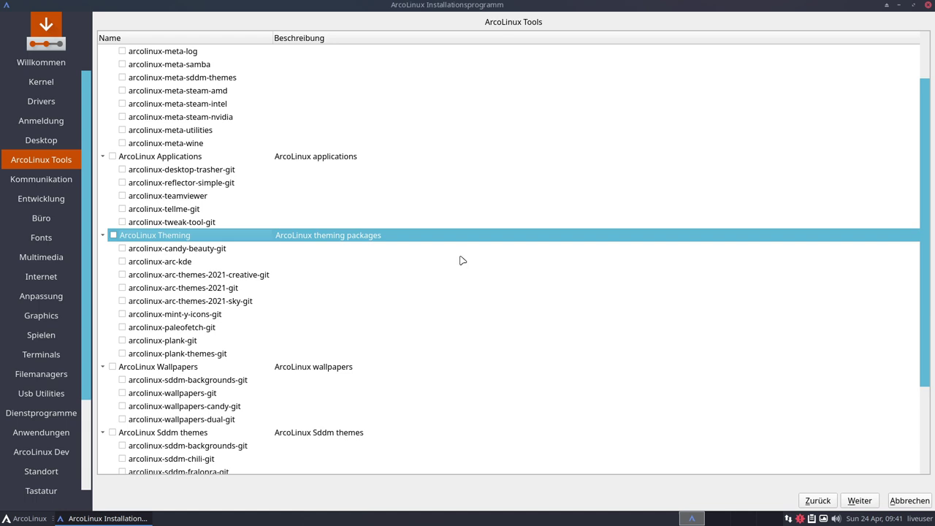
{"action": "scroll", "coordinate": [431, 248], "scroll_direction": "down", "scroll_amount": 2}
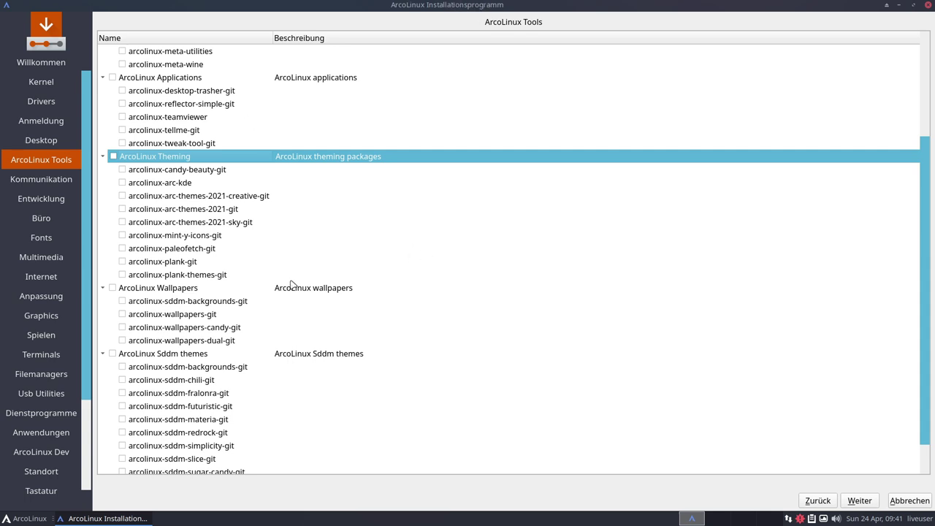
{"action": "scroll", "coordinate": [292, 285], "scroll_direction": "down", "scroll_amount": 1}
{"action": "scroll", "coordinate": [293, 284], "scroll_direction": "up", "scroll_amount": 1}
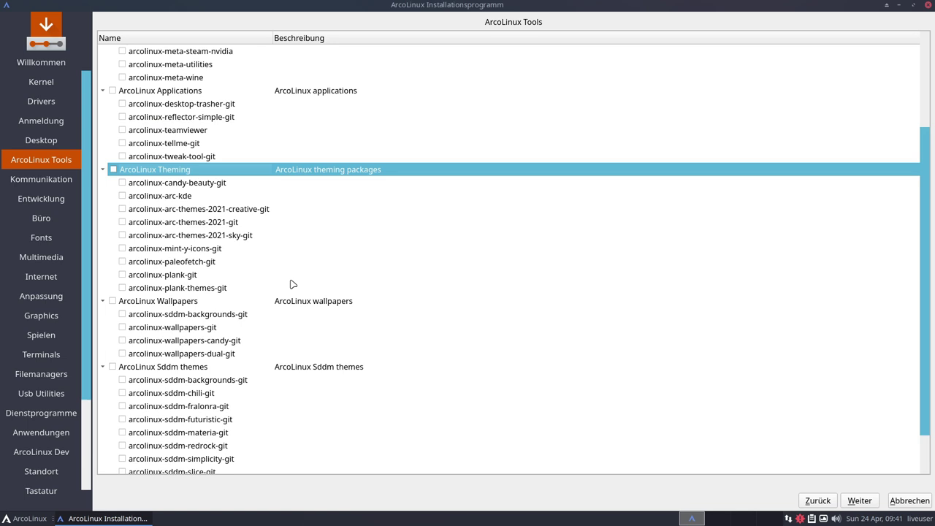
{"action": "scroll", "coordinate": [293, 284], "scroll_direction": "down", "scroll_amount": 1}
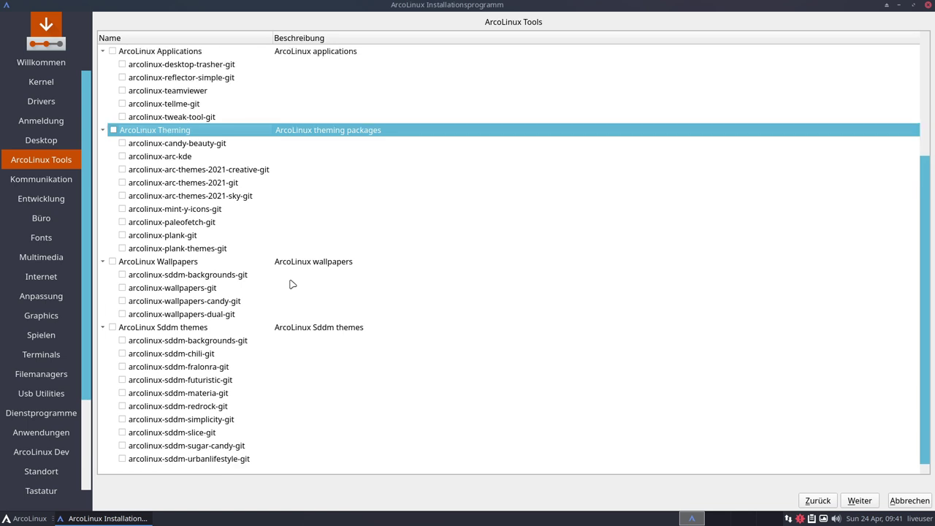
{"action": "left_click", "coordinate": [860, 500]}
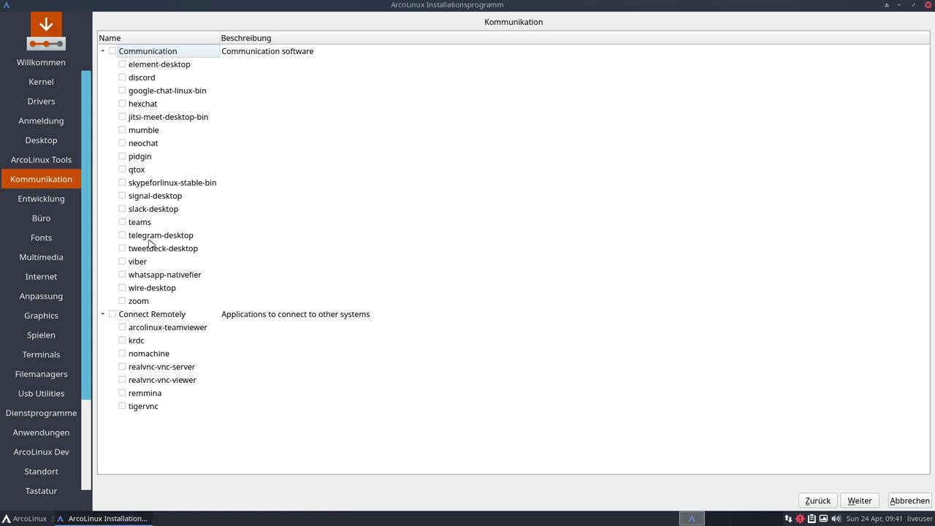
{"action": "left_click", "coordinate": [137, 226]}
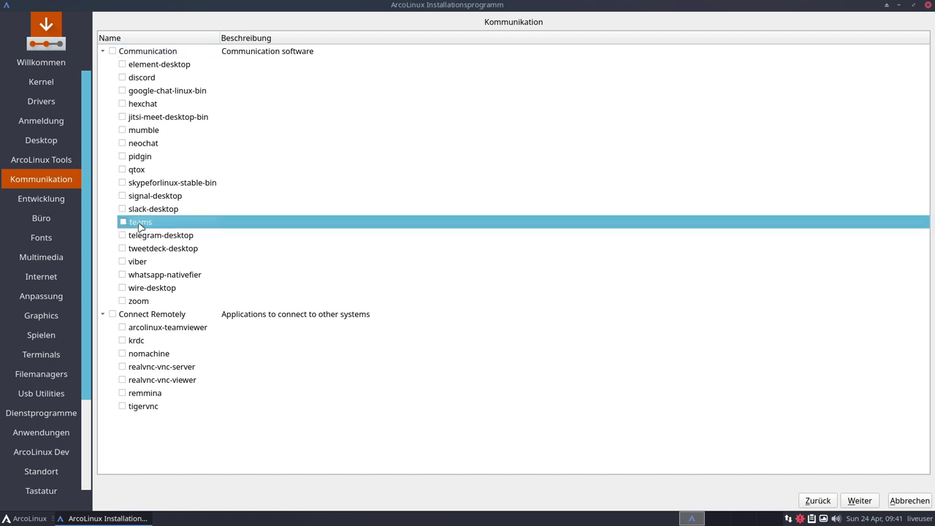
{"action": "left_click", "coordinate": [146, 82]}
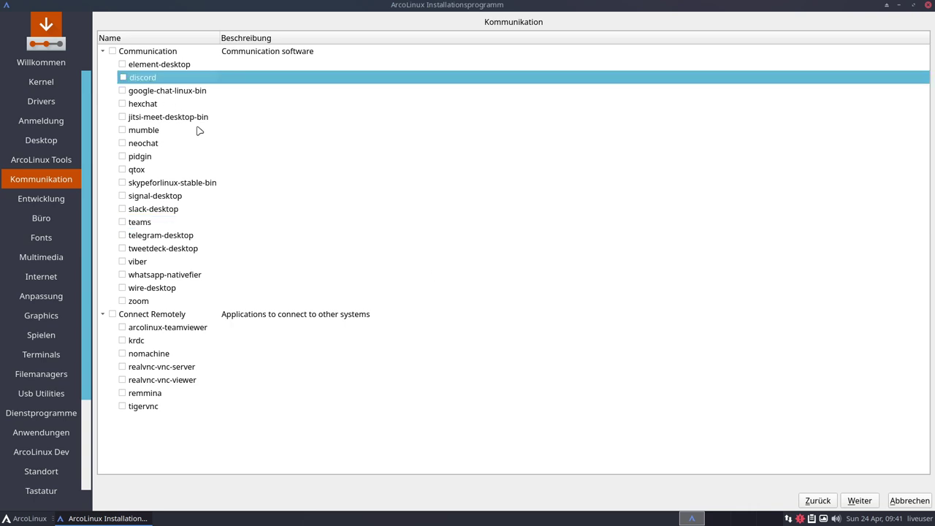
{"action": "left_click", "coordinate": [154, 67]}
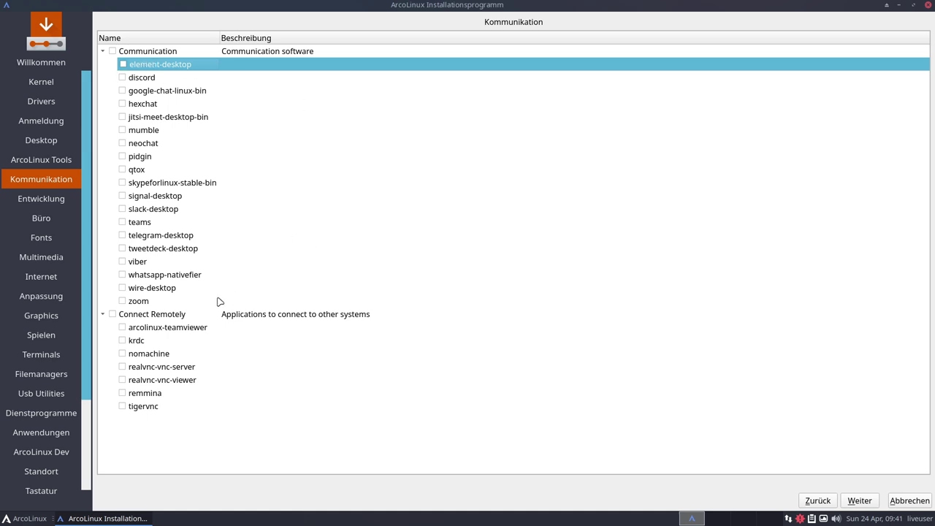
{"action": "left_click", "coordinate": [150, 329]}
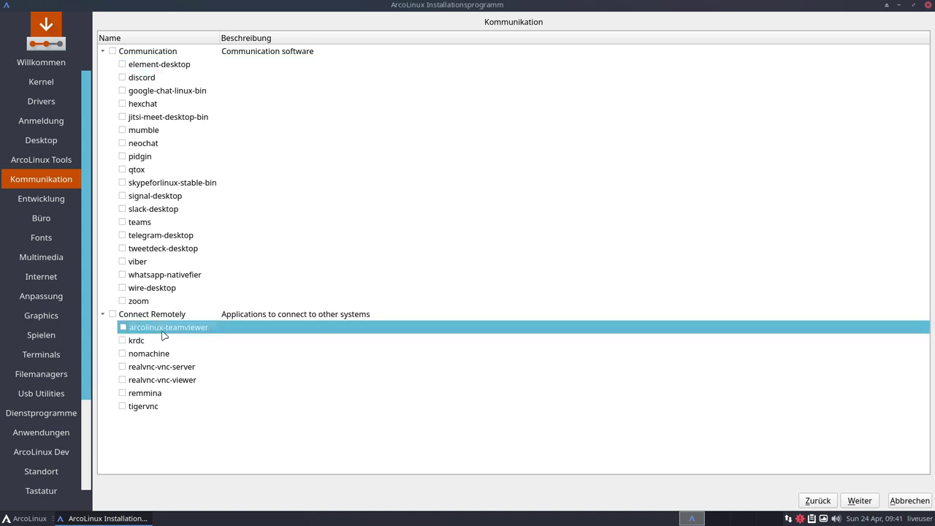
{"action": "left_click", "coordinate": [144, 395]}
{"action": "left_click", "coordinate": [151, 407]}
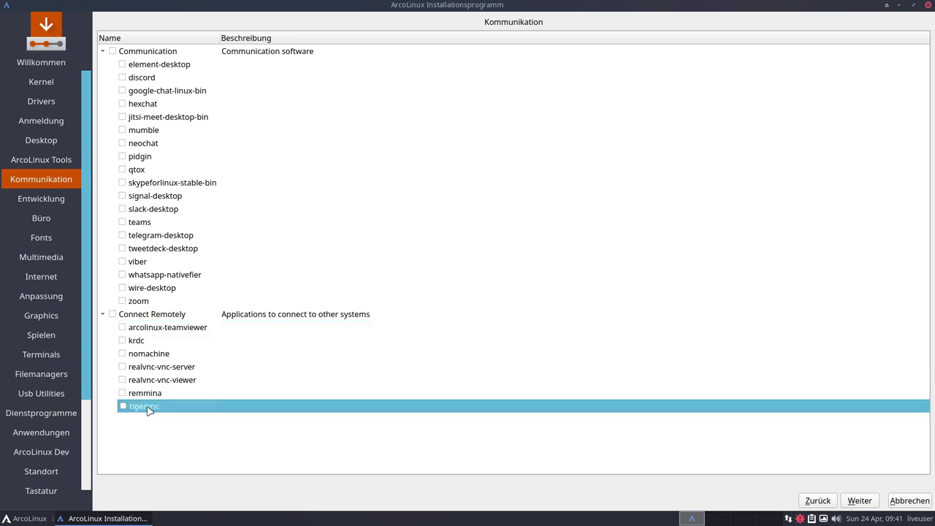
Browse emacs, atom, meld, notepadqq, sublime-text-4 and visual-studio-code-bin on Entwicklung without ticking
{"action": "left_click", "coordinate": [850, 501]}
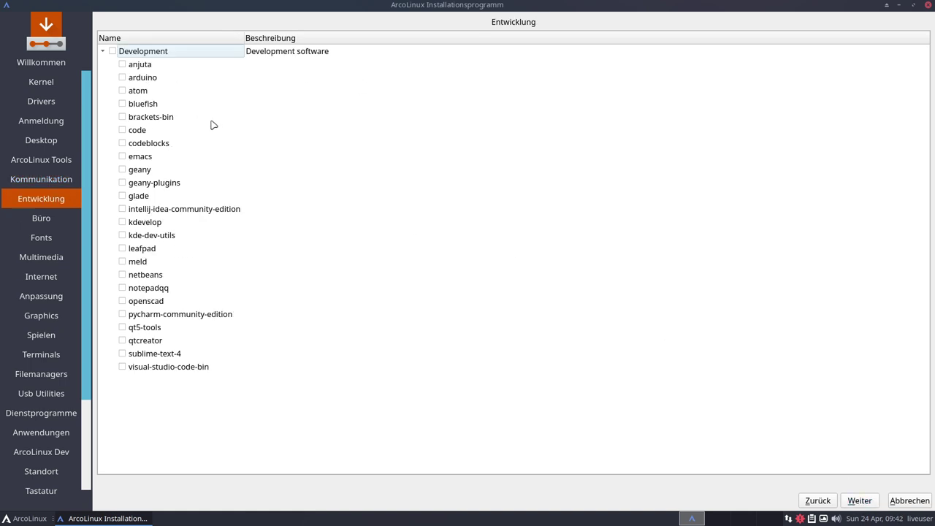
{"action": "left_click", "coordinate": [142, 158]}
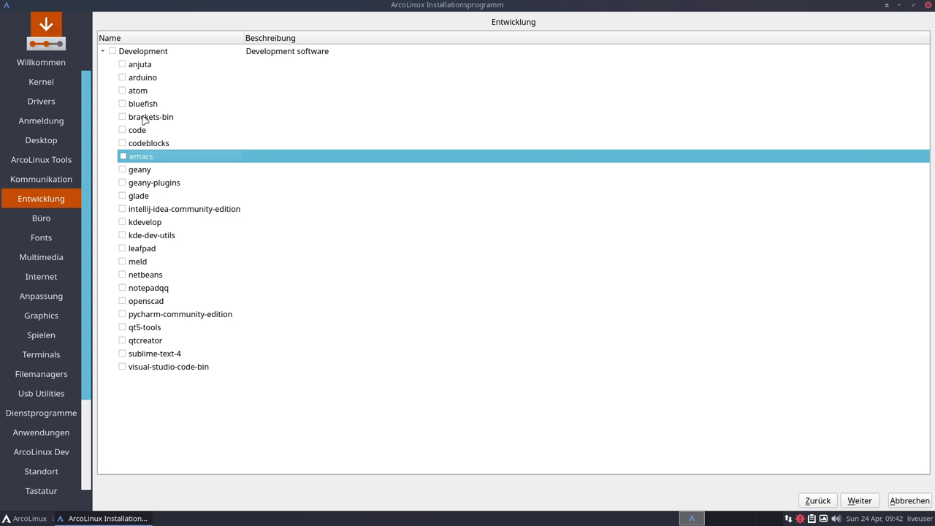
{"action": "left_click", "coordinate": [139, 92]}
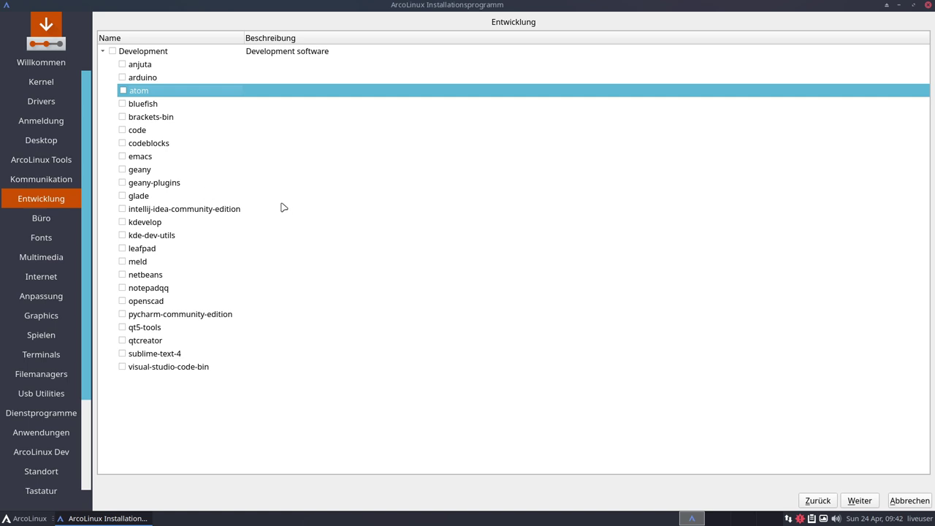
{"action": "left_click", "coordinate": [147, 262]}
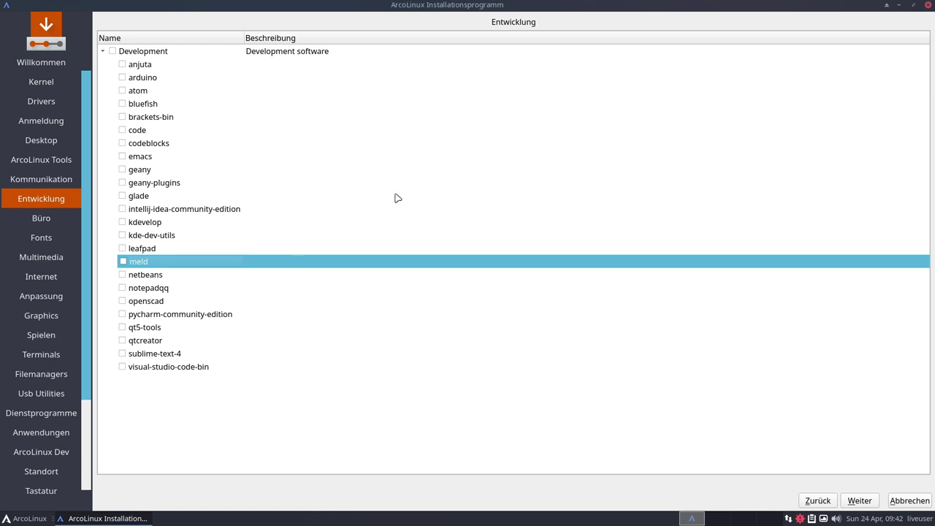
{"action": "left_click", "coordinate": [148, 289]}
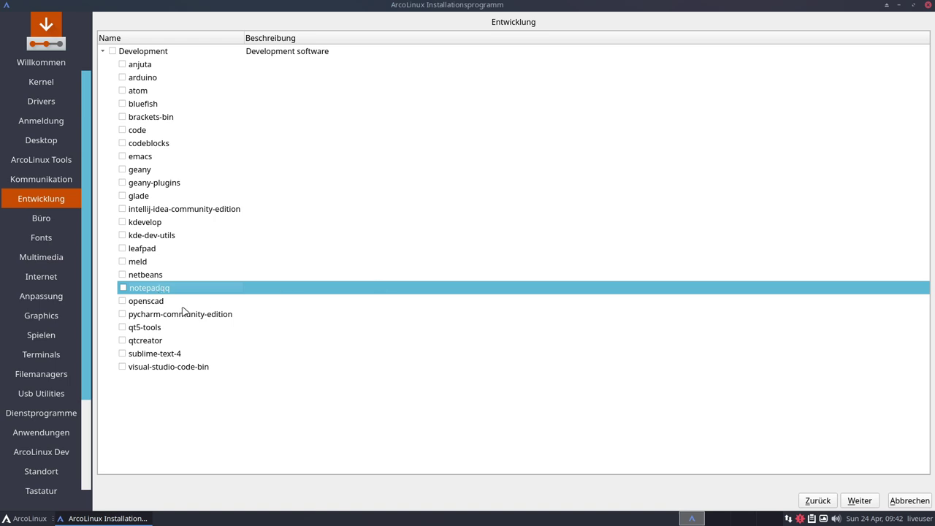
{"action": "left_click", "coordinate": [157, 354]}
{"action": "left_click", "coordinate": [162, 365]}
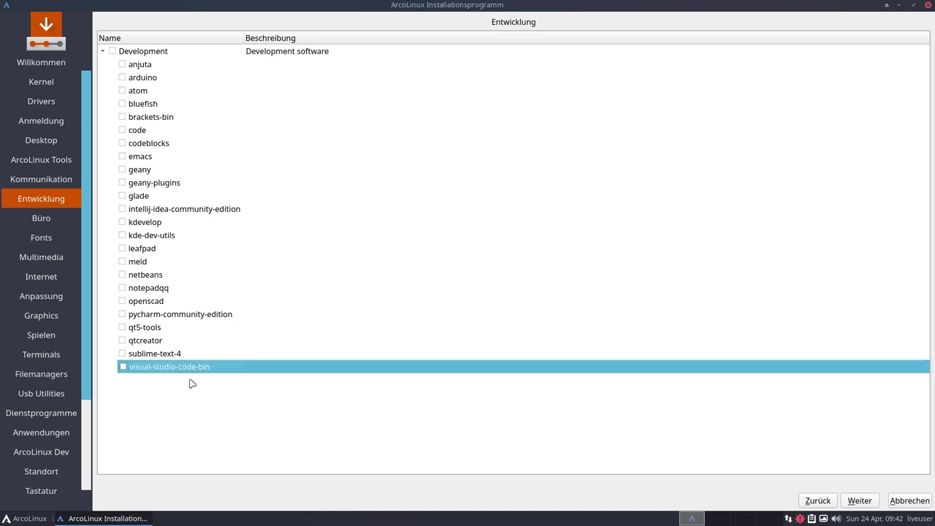
Open Büro, peek into Ghostwriter, and browse the Gnumeric and Ms Office Online entries
{"action": "left_click", "coordinate": [859, 500]}
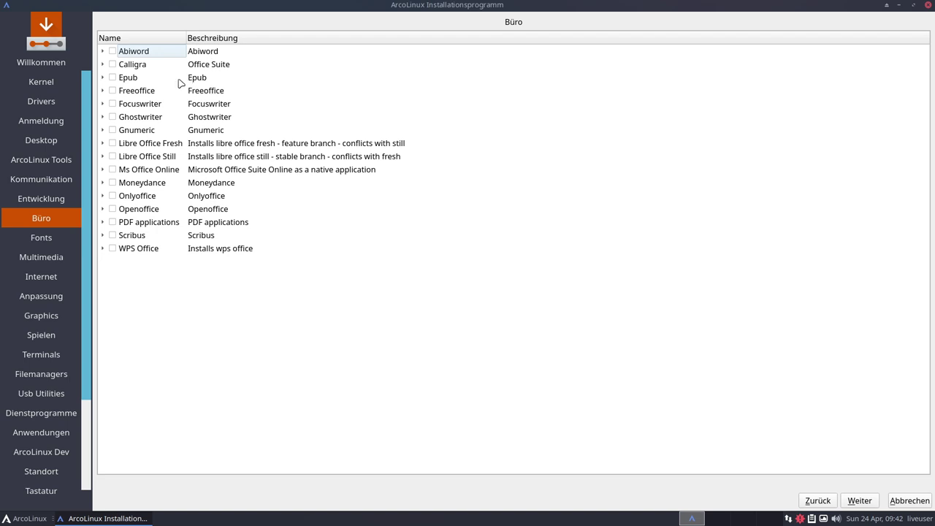
{"action": "left_click", "coordinate": [102, 117]}
{"action": "left_click", "coordinate": [102, 118]}
{"action": "left_click", "coordinate": [150, 133]}
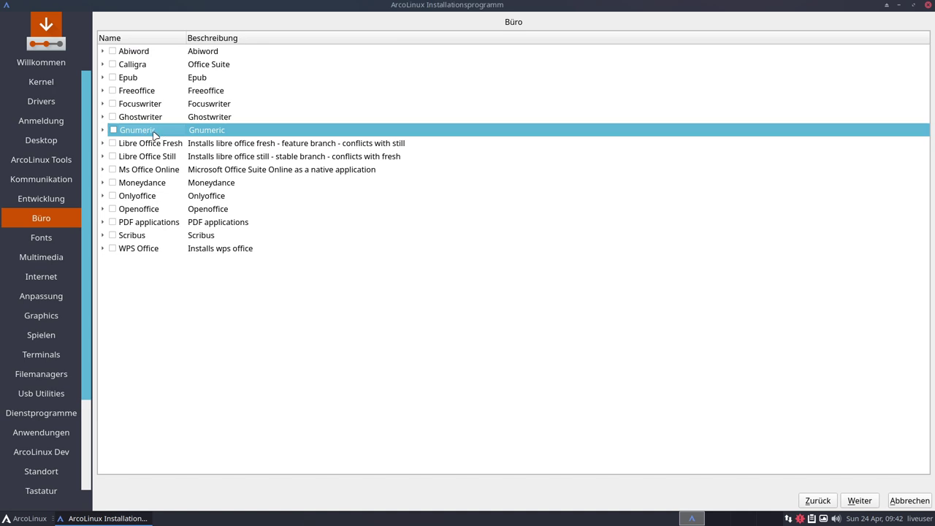
{"action": "left_click", "coordinate": [173, 168]}
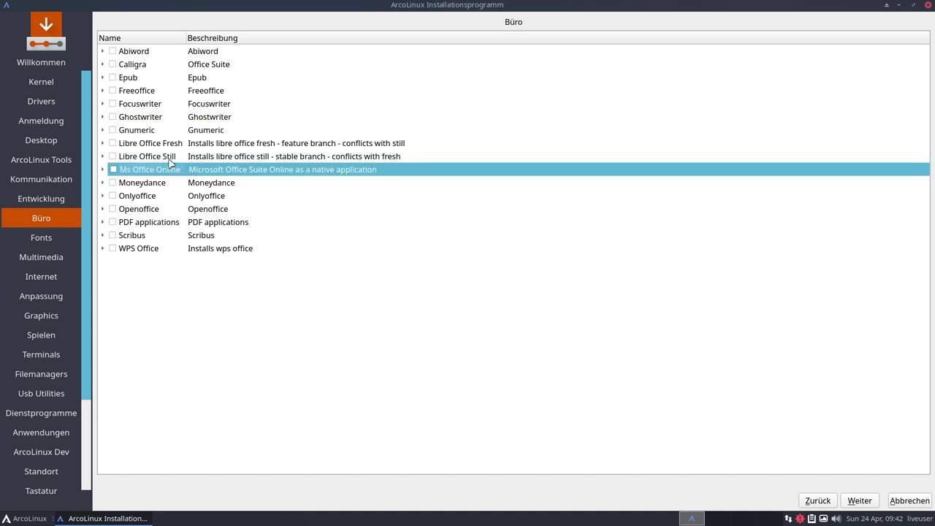
Compare Libre Office Still and Fresh, then browse Ms Office Online, Scribus and WPS Office
{"action": "left_click", "coordinate": [157, 156]}
{"action": "left_click", "coordinate": [147, 146]}
{"action": "left_click", "coordinate": [148, 156]}
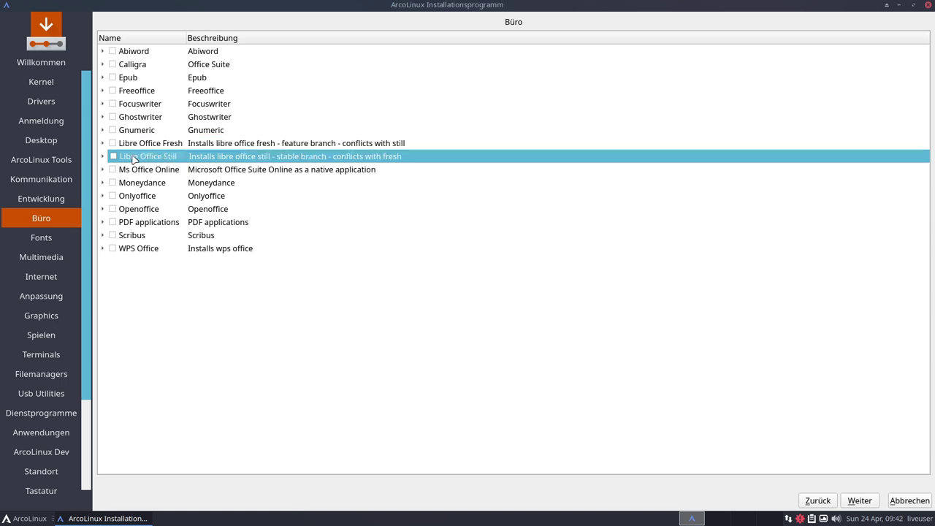
{"action": "left_click", "coordinate": [150, 145]}
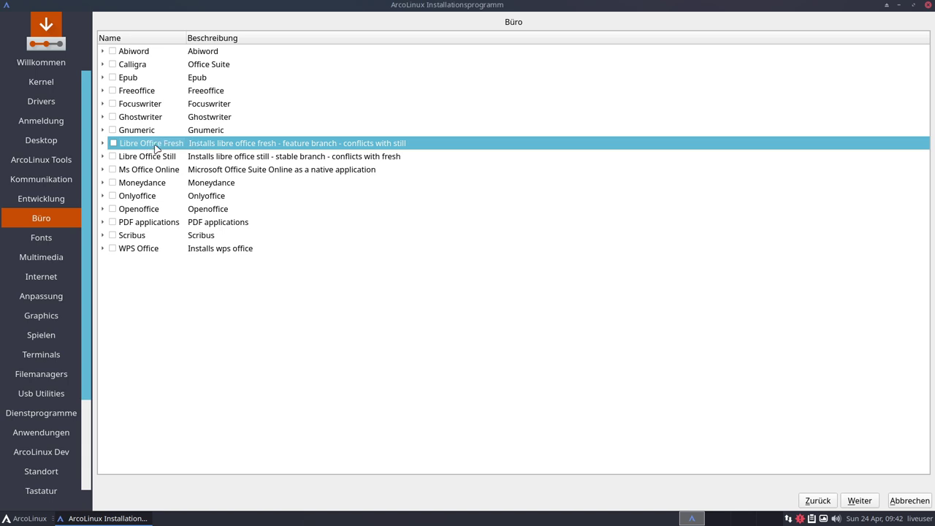
{"action": "left_click", "coordinate": [141, 158]}
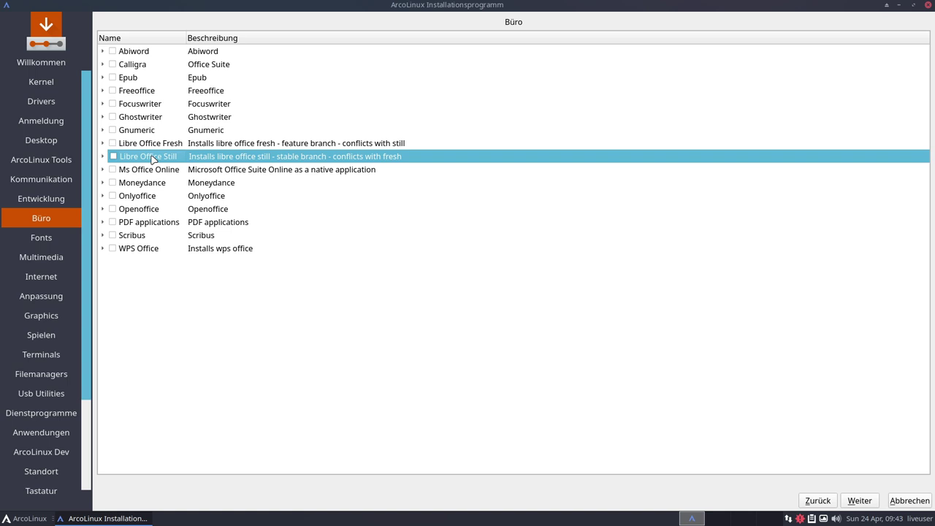
{"action": "left_click", "coordinate": [170, 145]}
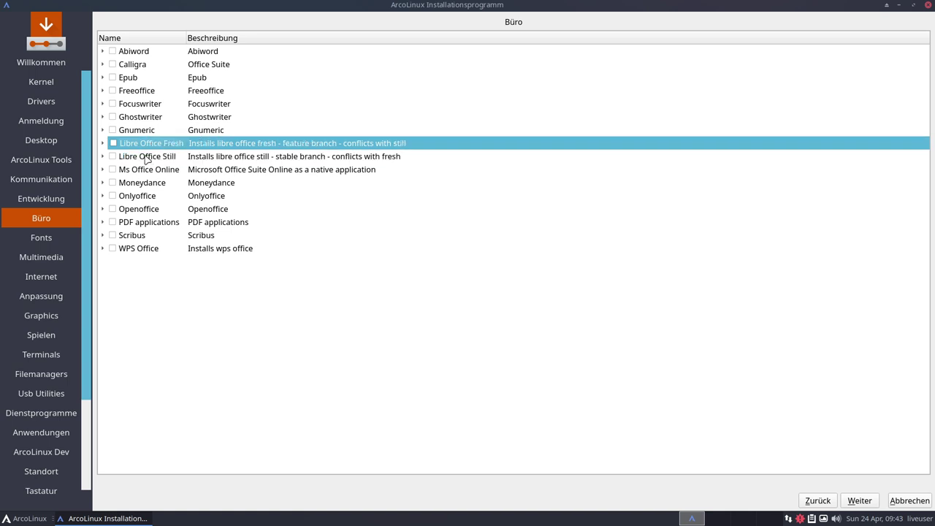
{"action": "left_click", "coordinate": [147, 159]}
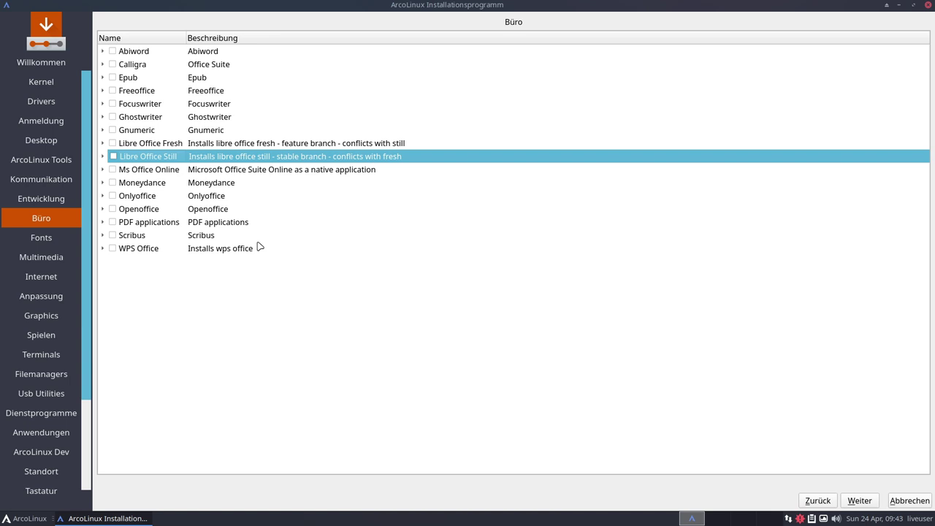
{"action": "left_click", "coordinate": [149, 173]}
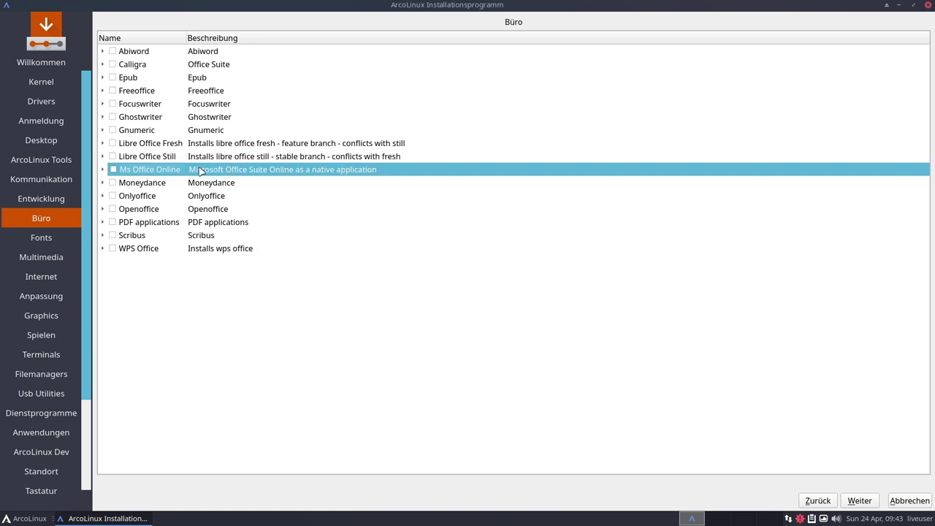
{"action": "left_click", "coordinate": [138, 235]}
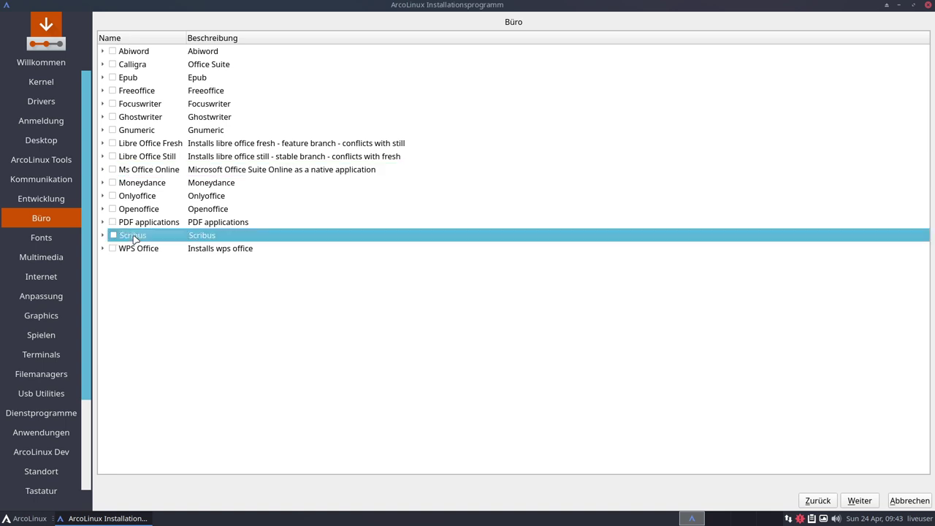
{"action": "left_click", "coordinate": [135, 250]}
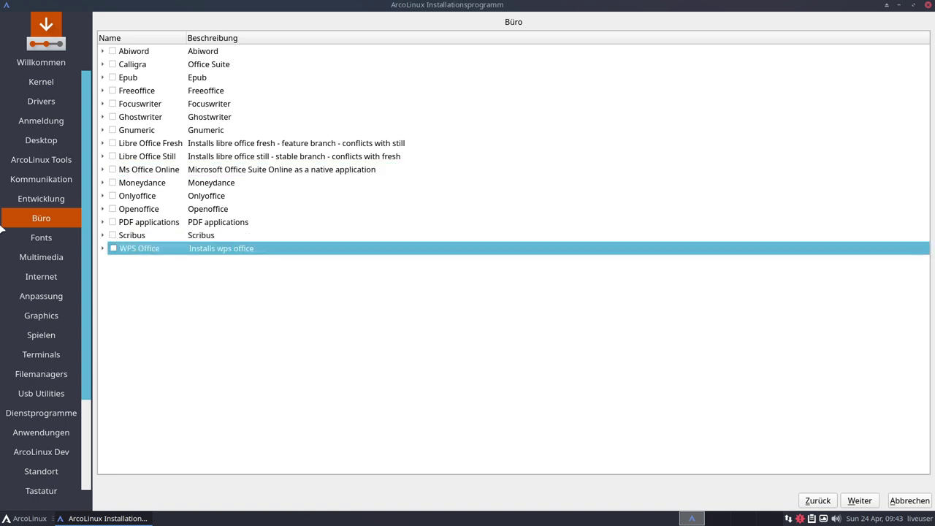
{"action": "left_click", "coordinate": [859, 500]}
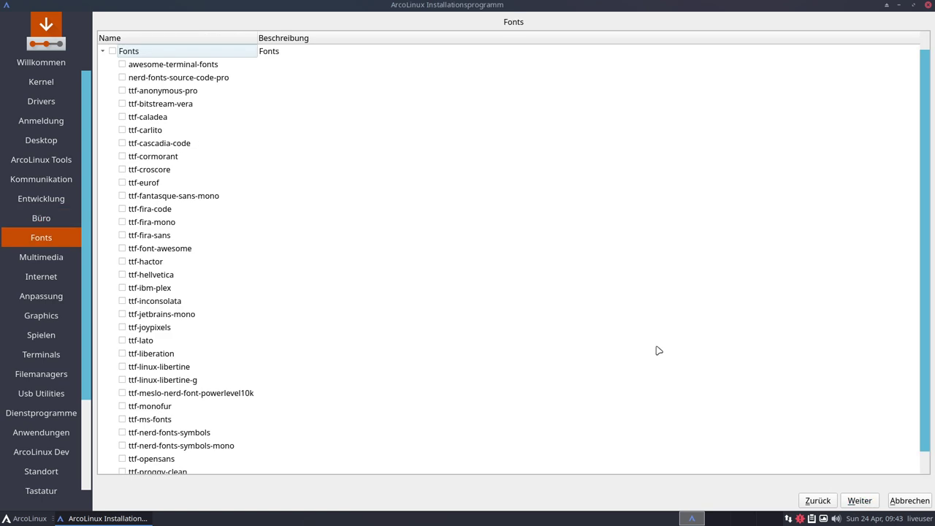
{"action": "scroll", "coordinate": [274, 171], "scroll_direction": "down", "scroll_amount": 1}
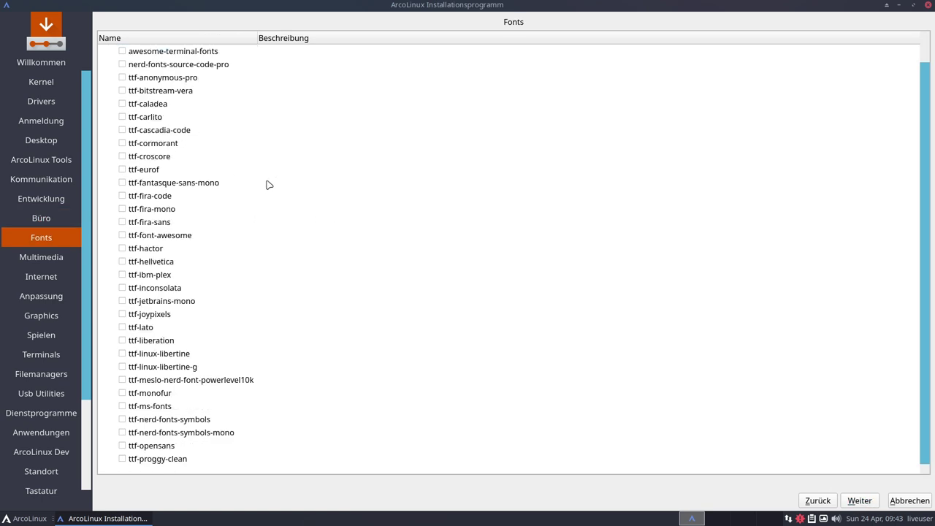
{"action": "scroll", "coordinate": [268, 185], "scroll_direction": "up", "scroll_amount": 1}
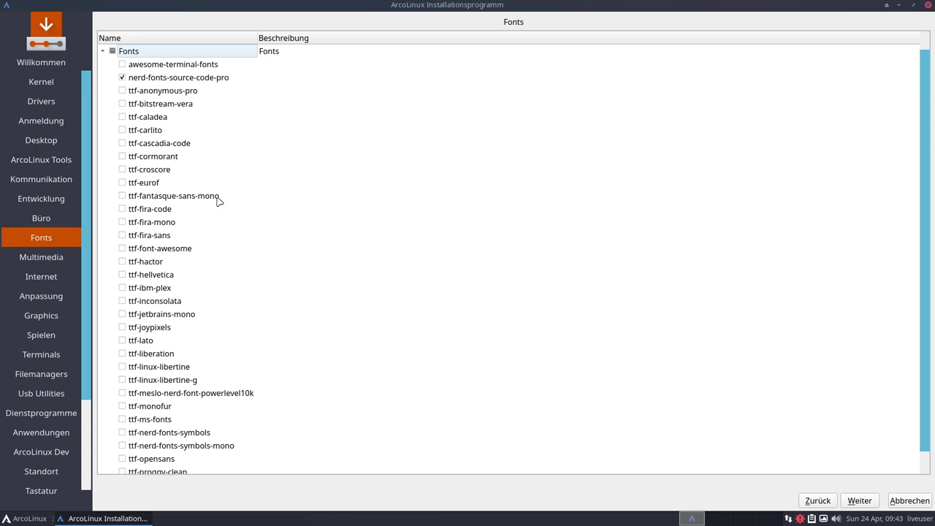
{"action": "left_click", "coordinate": [122, 78]}
{"action": "scroll", "coordinate": [255, 182], "scroll_direction": "down", "scroll_amount": 1}
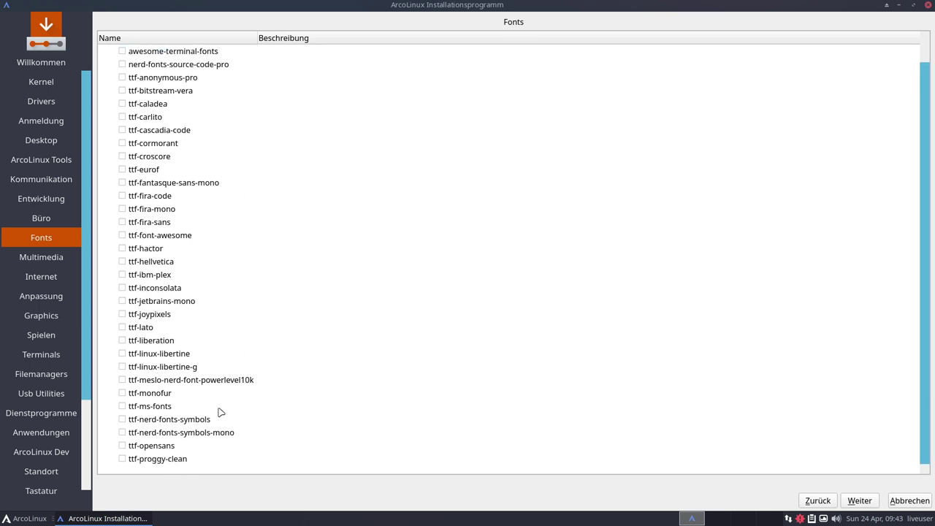
{"action": "scroll", "coordinate": [194, 421], "scroll_direction": "up", "scroll_amount": 1}
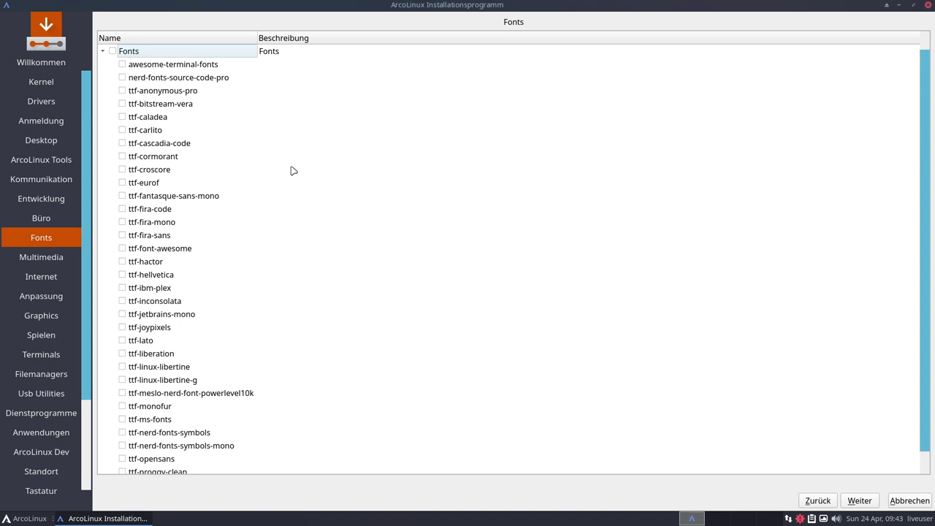
{"action": "scroll", "coordinate": [298, 176], "scroll_direction": "down", "scroll_amount": 1}
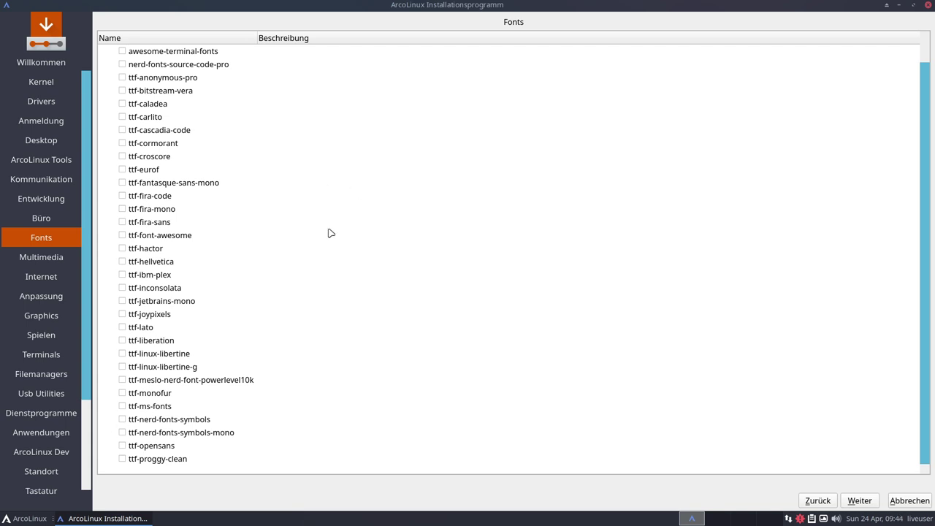
{"action": "scroll", "coordinate": [330, 234], "scroll_direction": "up", "scroll_amount": 1}
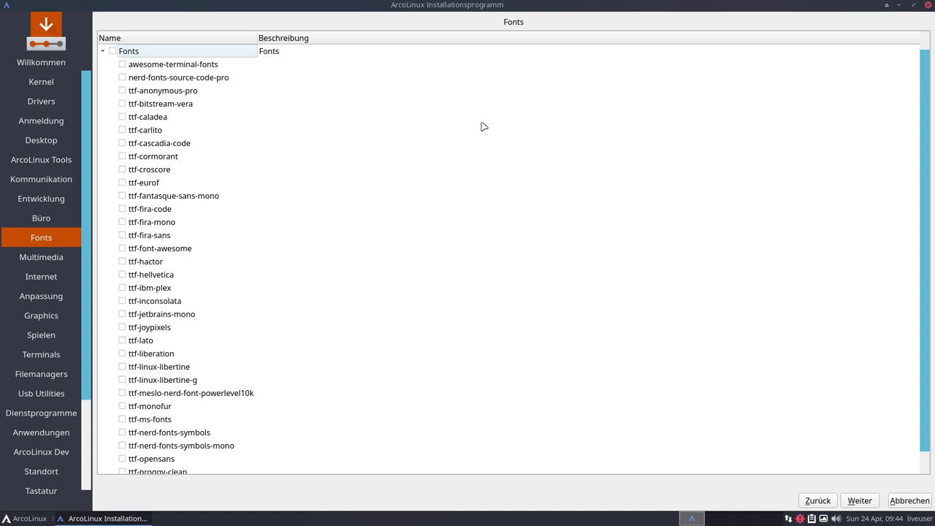
{"action": "scroll", "coordinate": [482, 126], "scroll_direction": "down", "scroll_amount": 1}
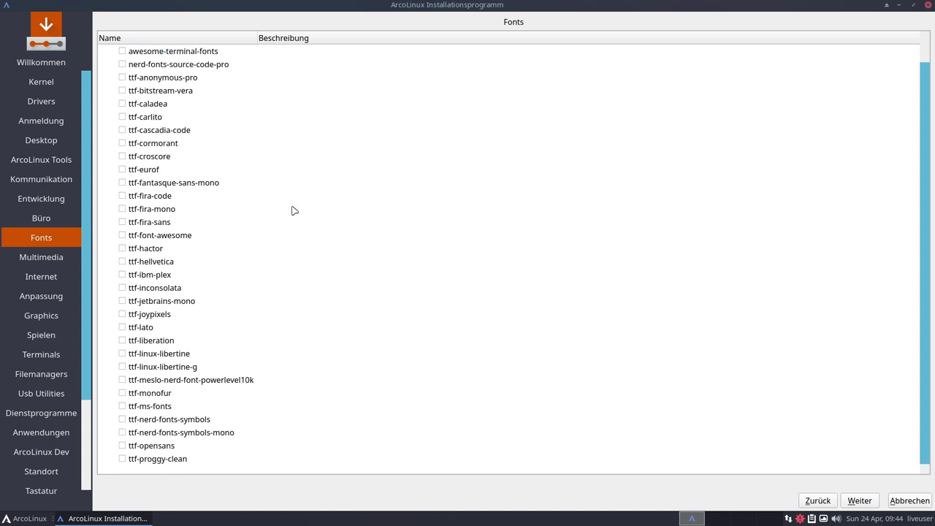
Open Multimedia and browse rhythmbox, cava, spotify, ardour and audacity without ticking
{"action": "left_click", "coordinate": [855, 500]}
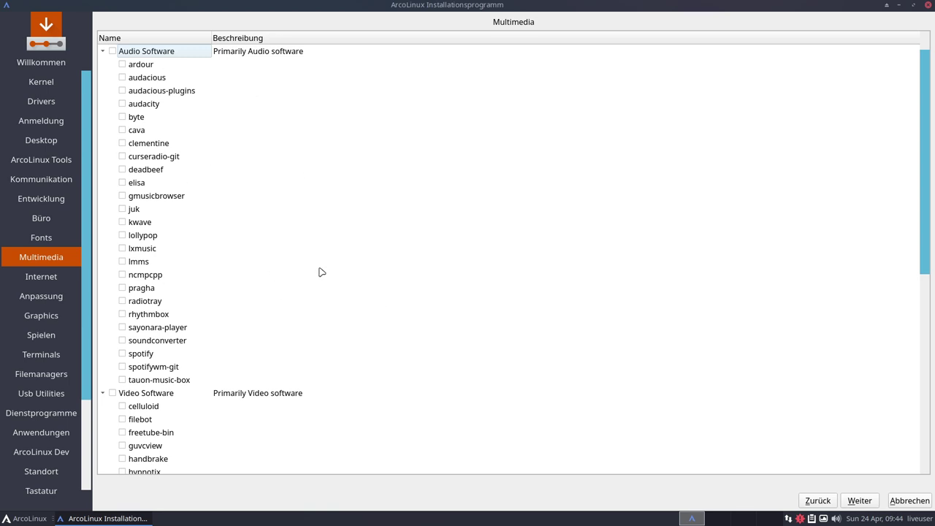
{"action": "left_click", "coordinate": [159, 320]}
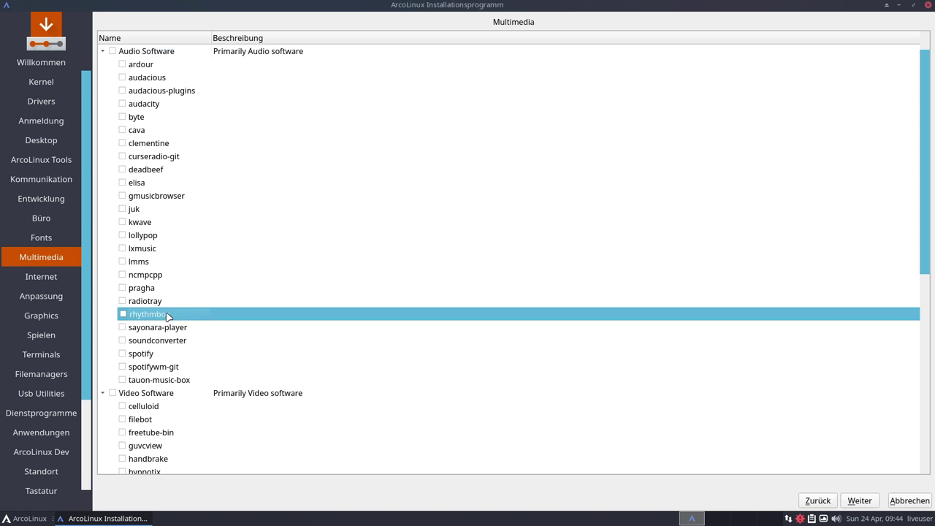
{"action": "left_click", "coordinate": [140, 131]}
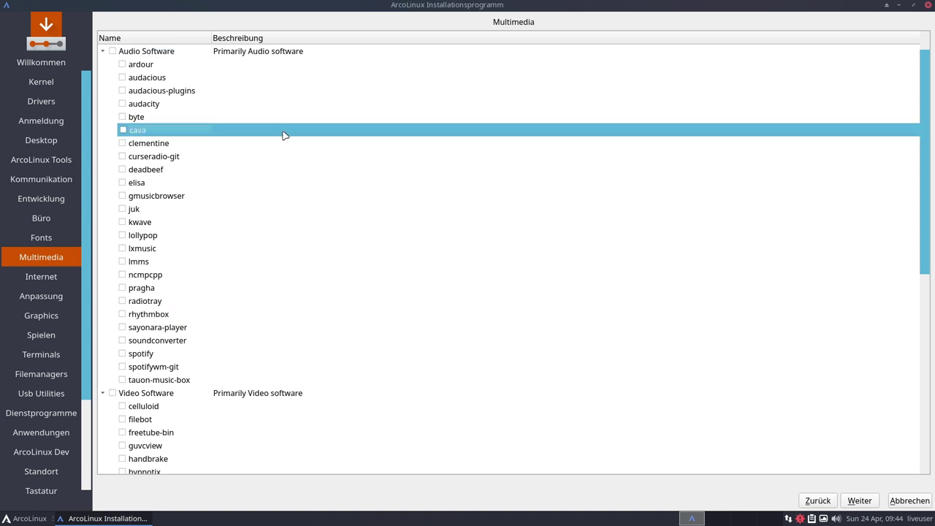
{"action": "left_click", "coordinate": [147, 356]}
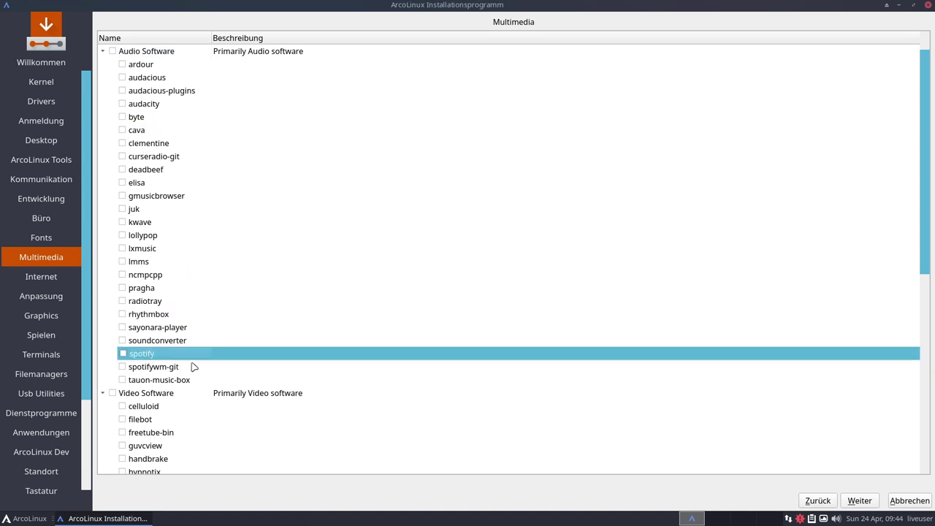
{"action": "left_click", "coordinate": [142, 65]}
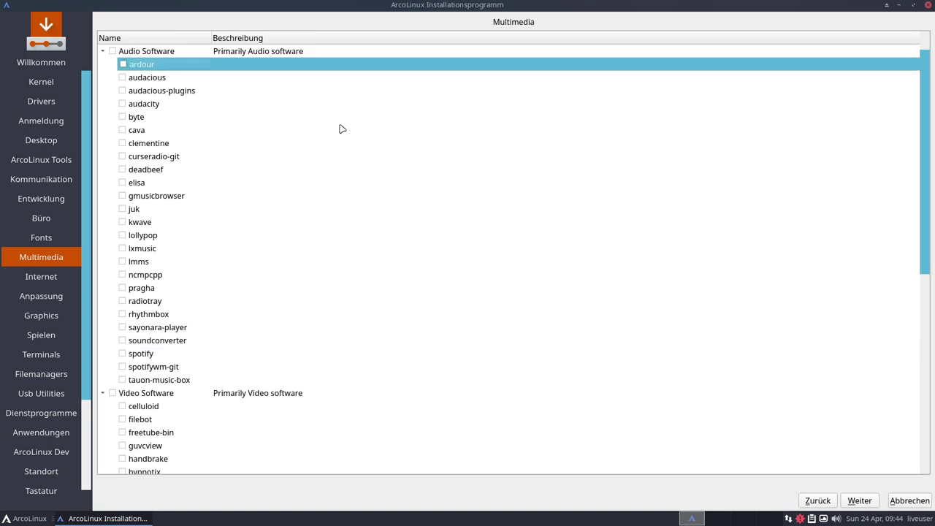
{"action": "left_click", "coordinate": [149, 104]}
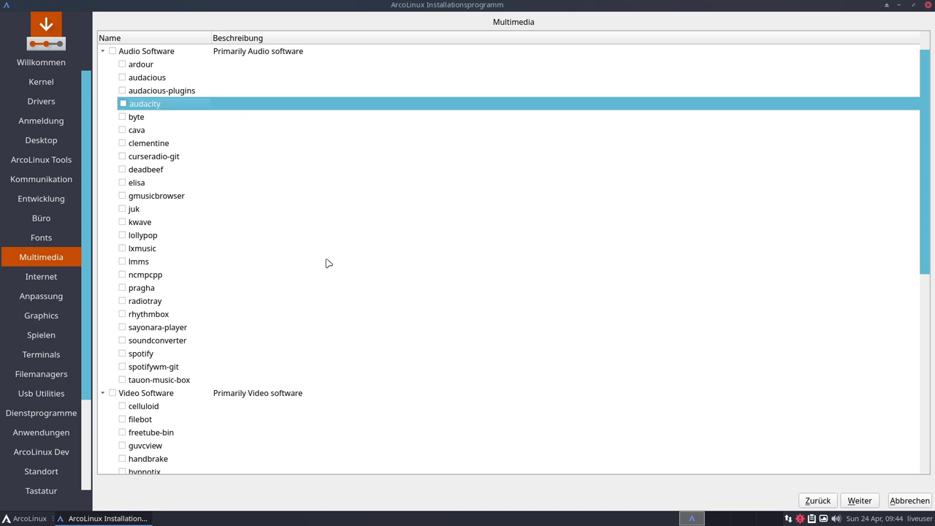
Scroll to the Video Software section and browse the vlc and spotify entries
{"action": "scroll", "coordinate": [359, 251], "scroll_direction": "down", "scroll_amount": 7}
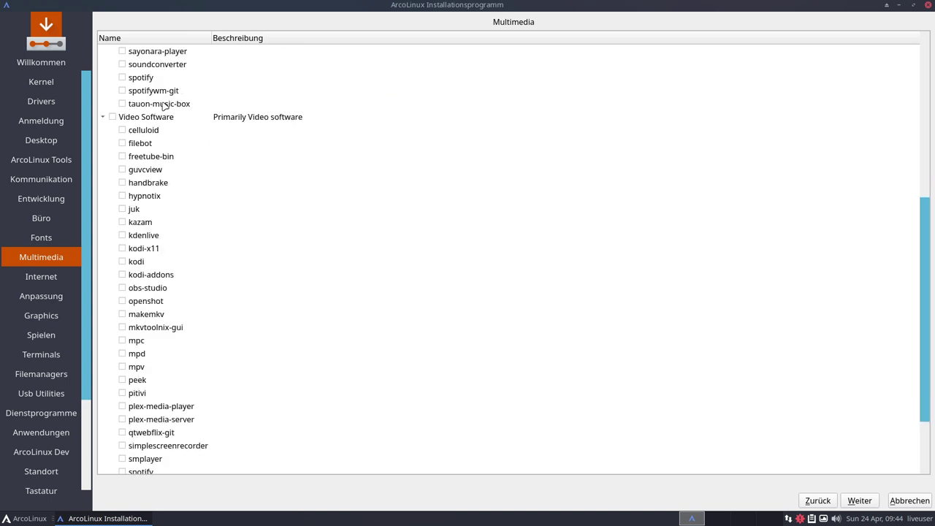
{"action": "scroll", "coordinate": [357, 232], "scroll_direction": "down", "scroll_amount": 2}
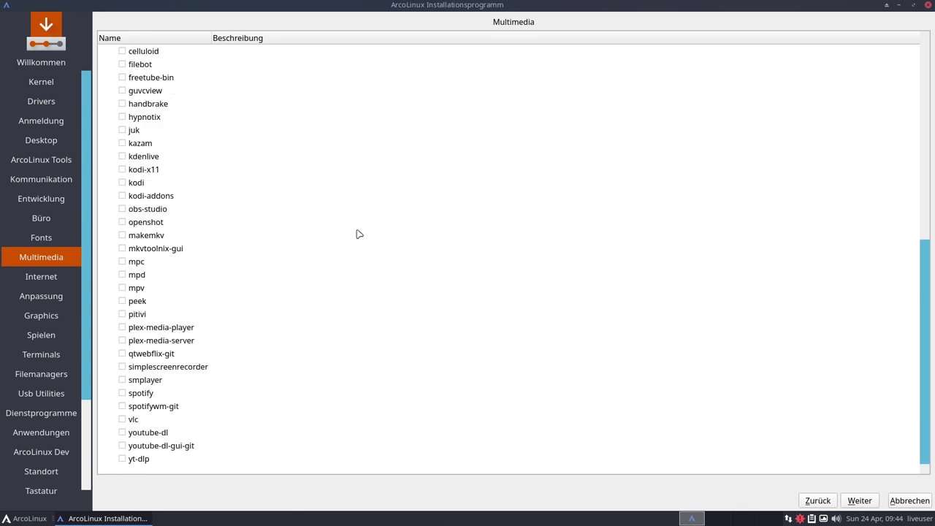
{"action": "left_click", "coordinate": [146, 420]}
{"action": "scroll", "coordinate": [348, 380], "scroll_direction": "up", "scroll_amount": 3}
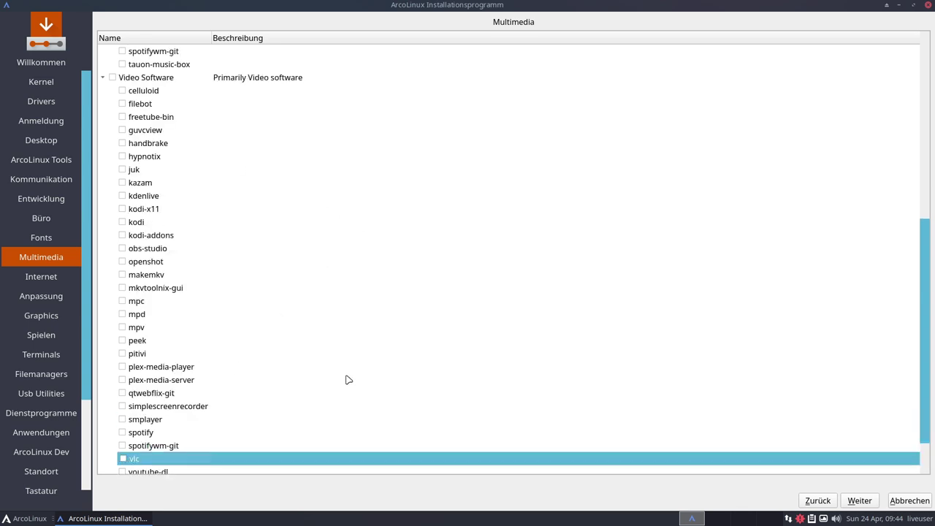
{"action": "scroll", "coordinate": [349, 379], "scroll_direction": "down", "scroll_amount": 3}
{"action": "left_click", "coordinate": [164, 393]}
{"action": "scroll", "coordinate": [250, 309], "scroll_direction": "up", "scroll_amount": 2}
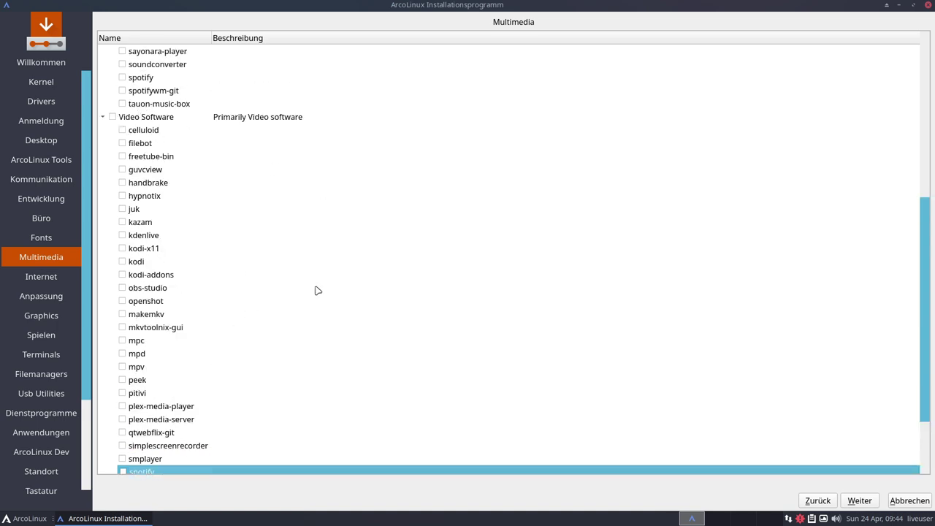
Browse mpc, mpd, mpv, kdenlive and obs-studio, then continue to the Internet page
{"action": "left_click", "coordinate": [138, 344]}
{"action": "left_click", "coordinate": [149, 357]}
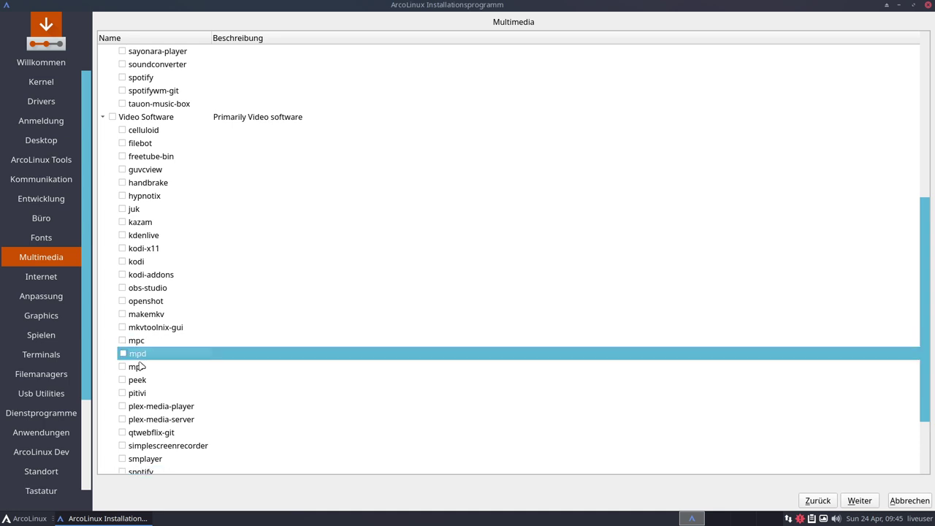
{"action": "left_click", "coordinate": [138, 369]}
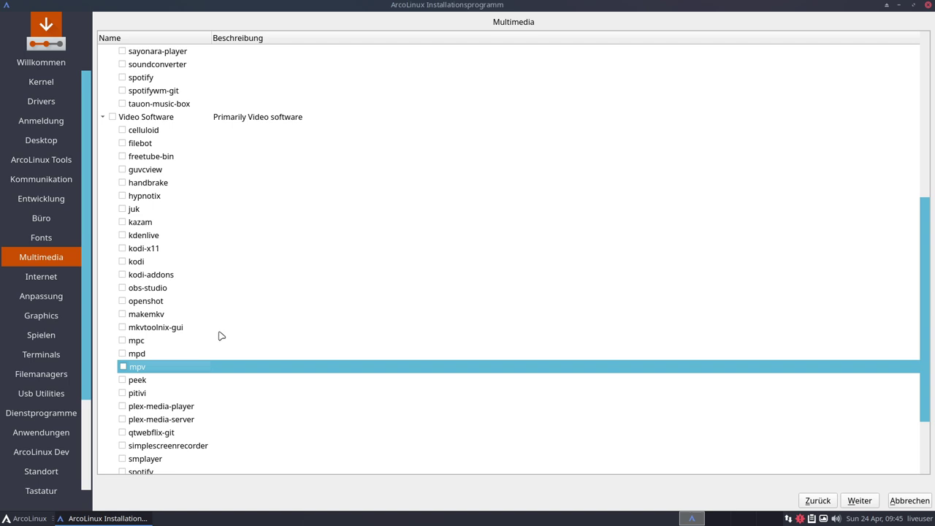
{"action": "left_click", "coordinate": [201, 235]}
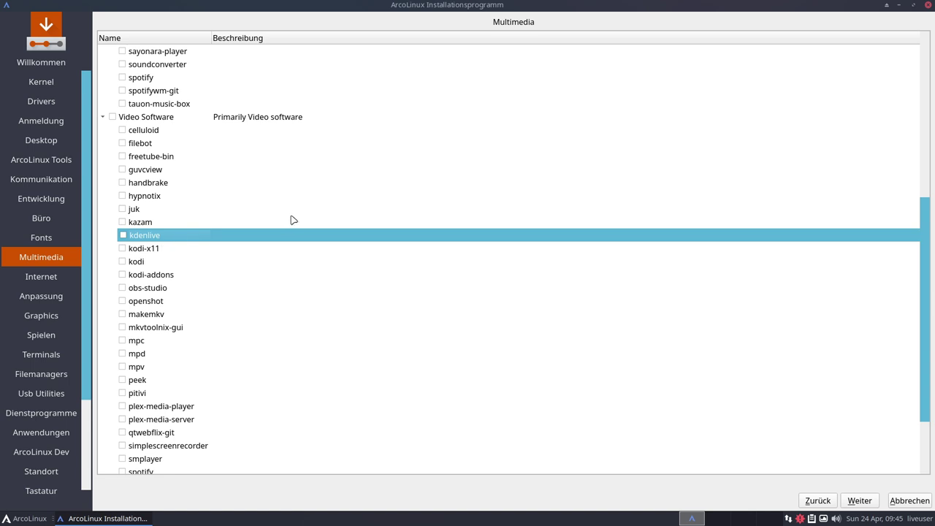
{"action": "left_click", "coordinate": [143, 290]}
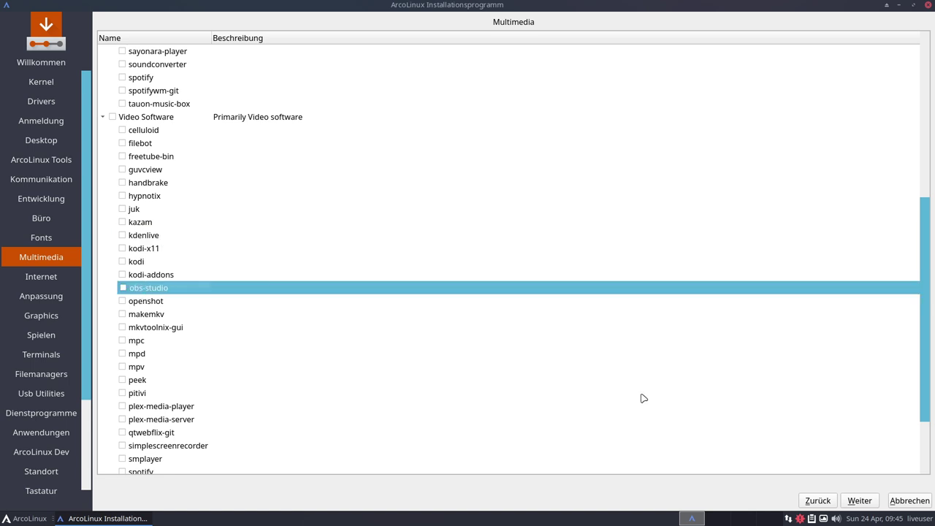
{"action": "left_click", "coordinate": [859, 501]}
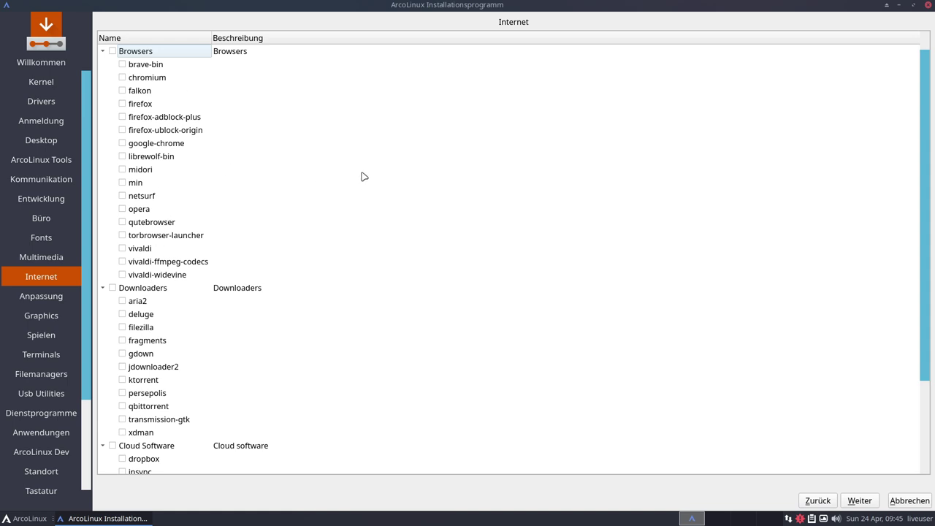
{"action": "left_click", "coordinate": [222, 104]}
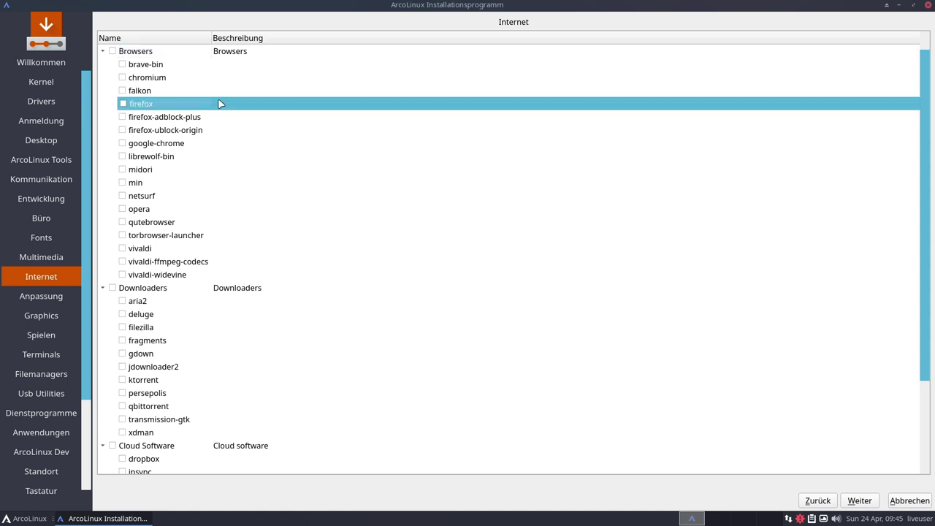
{"action": "left_click", "coordinate": [143, 121]}
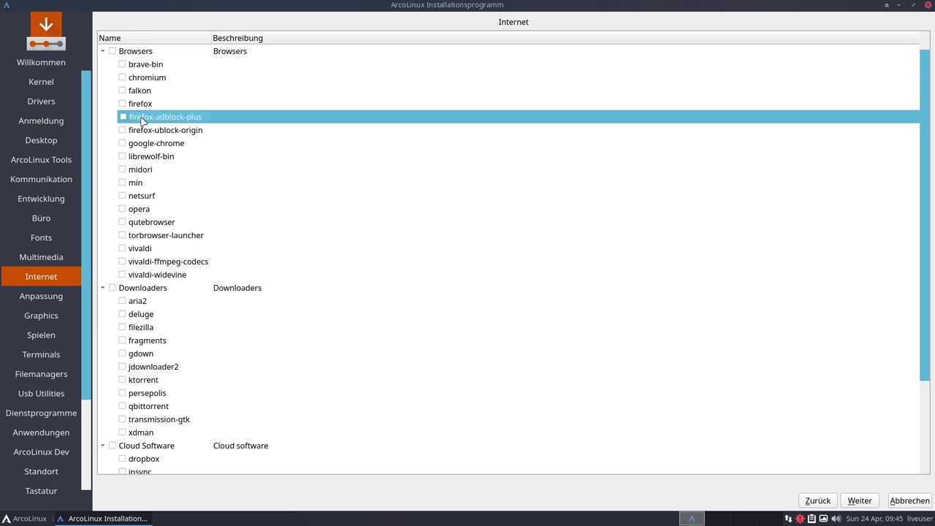
{"action": "left_click", "coordinate": [148, 130]}
{"action": "left_click", "coordinate": [153, 119]}
{"action": "left_click", "coordinate": [149, 65]}
{"action": "left_click", "coordinate": [145, 79]}
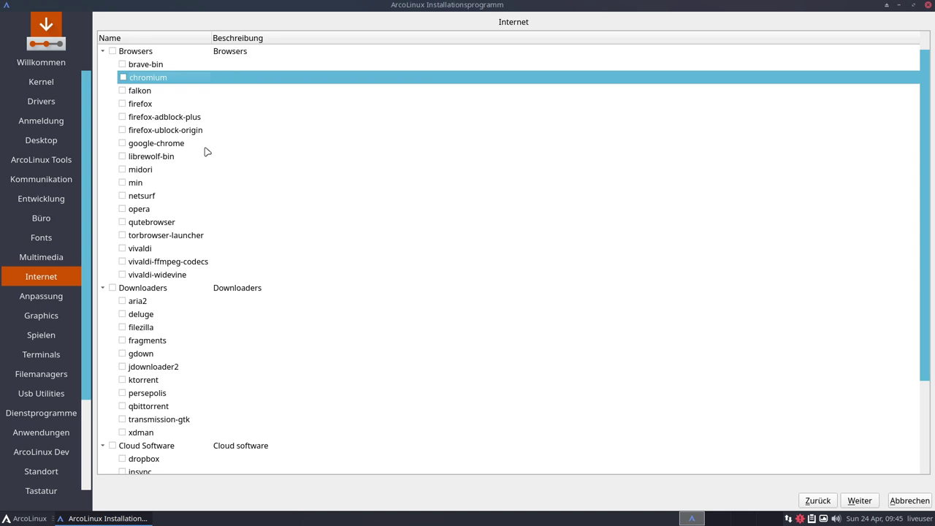
{"action": "left_click", "coordinate": [148, 209]}
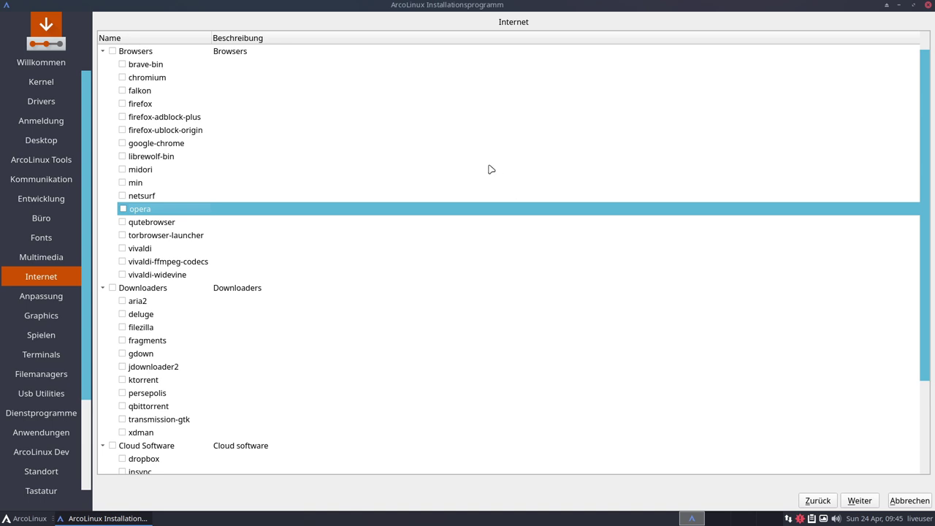
{"action": "scroll", "coordinate": [480, 169], "scroll_direction": "down", "scroll_amount": 3}
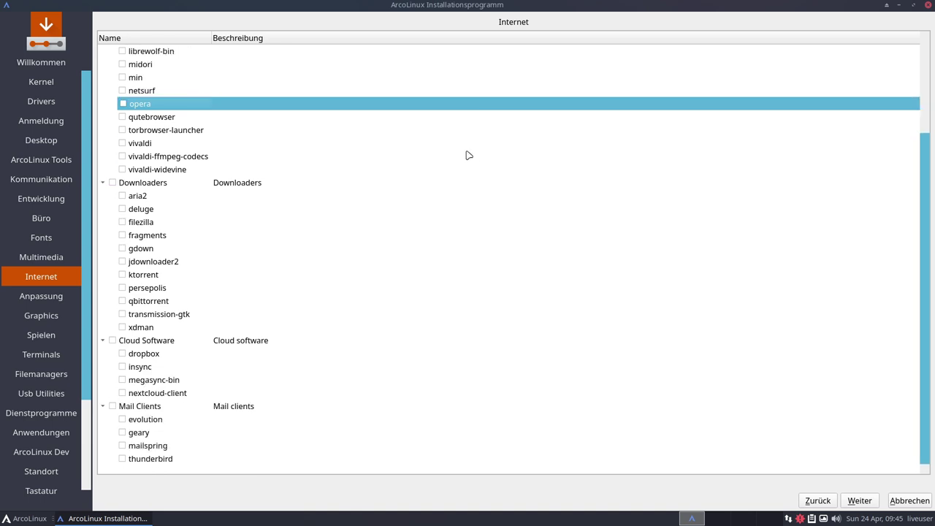
{"action": "left_click", "coordinate": [145, 303]}
{"action": "left_click", "coordinate": [145, 315]}
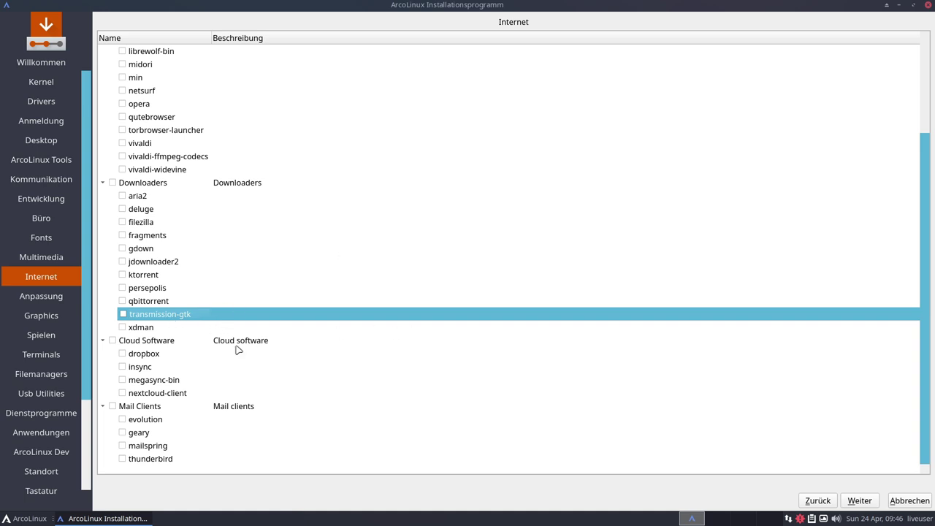
{"action": "left_click", "coordinate": [144, 407]}
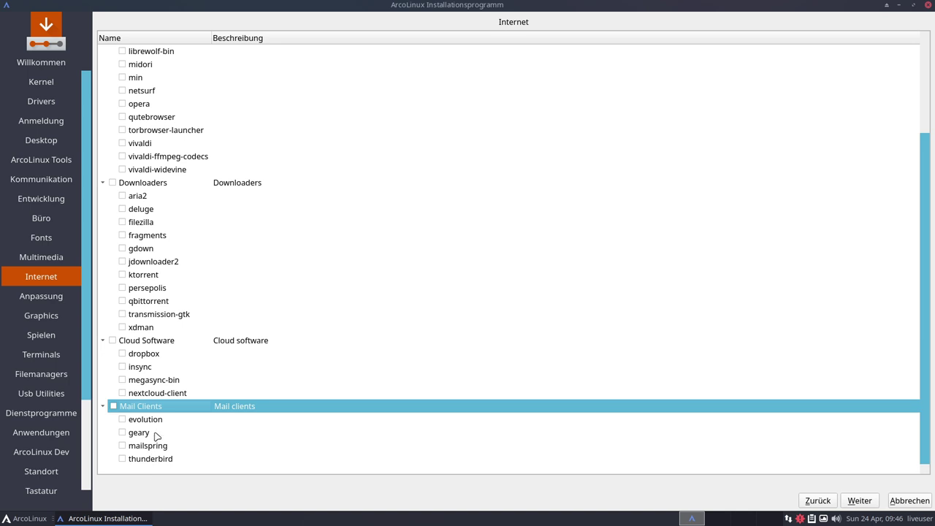
{"action": "left_click", "coordinate": [136, 460]}
{"action": "left_click", "coordinate": [144, 433]}
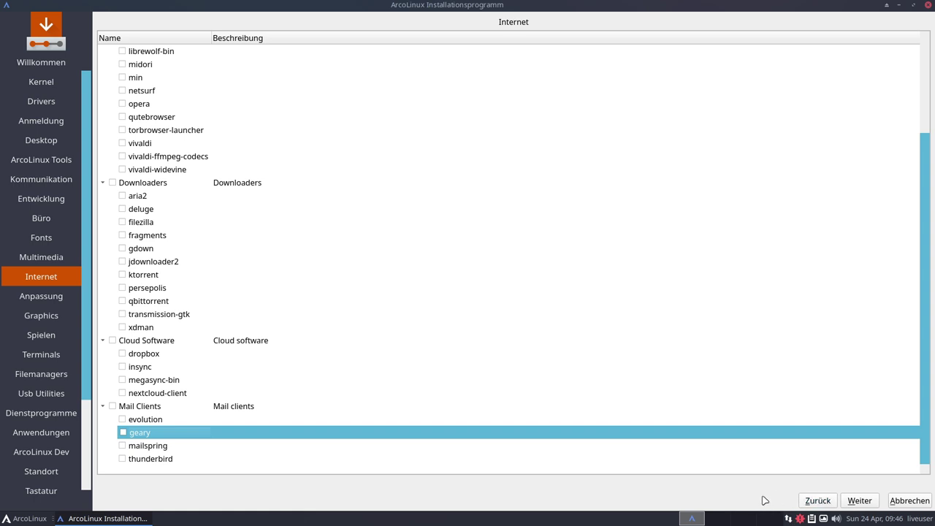
{"action": "left_click", "coordinate": [859, 502]}
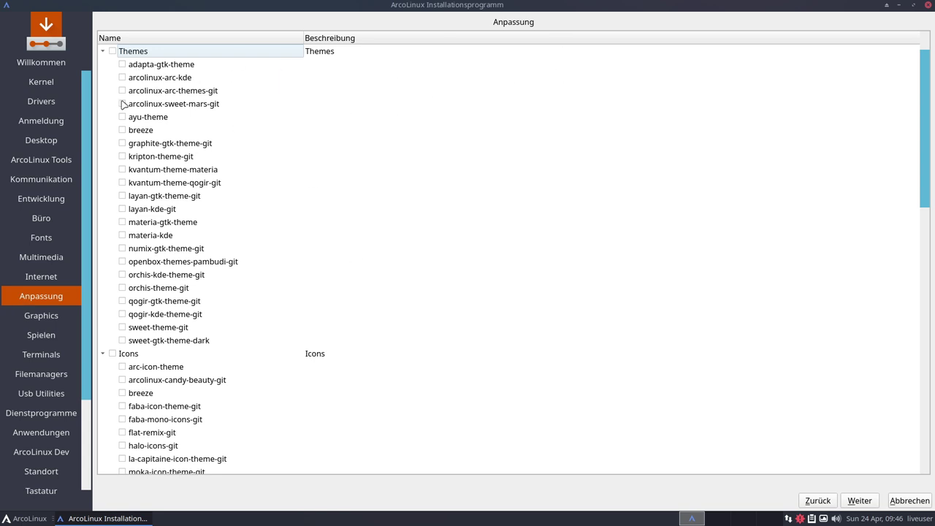
Scroll through the current package list, then continue to the Graphics page
{"action": "scroll", "coordinate": [278, 300], "scroll_direction": "down", "scroll_amount": 4}
{"action": "scroll", "coordinate": [148, 236], "scroll_direction": "down", "scroll_amount": 10}
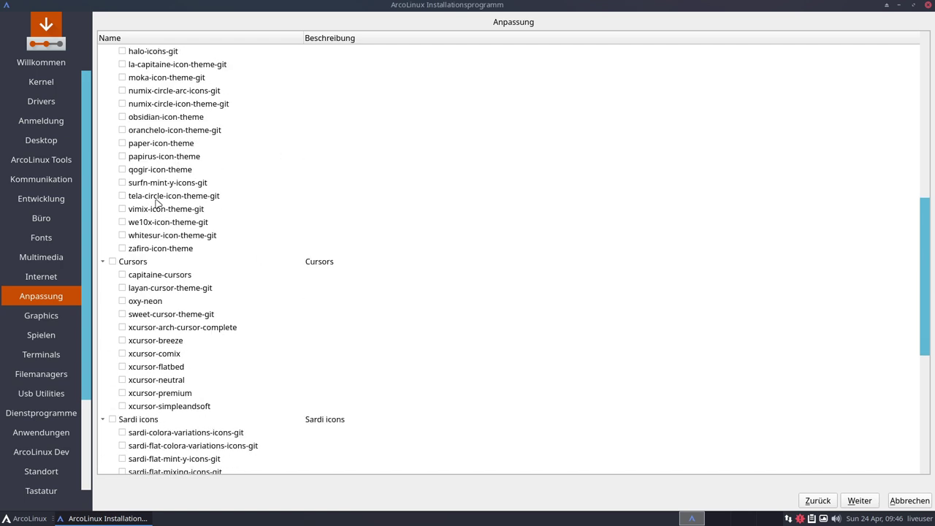
{"action": "scroll", "coordinate": [162, 284], "scroll_direction": "down", "scroll_amount": 3}
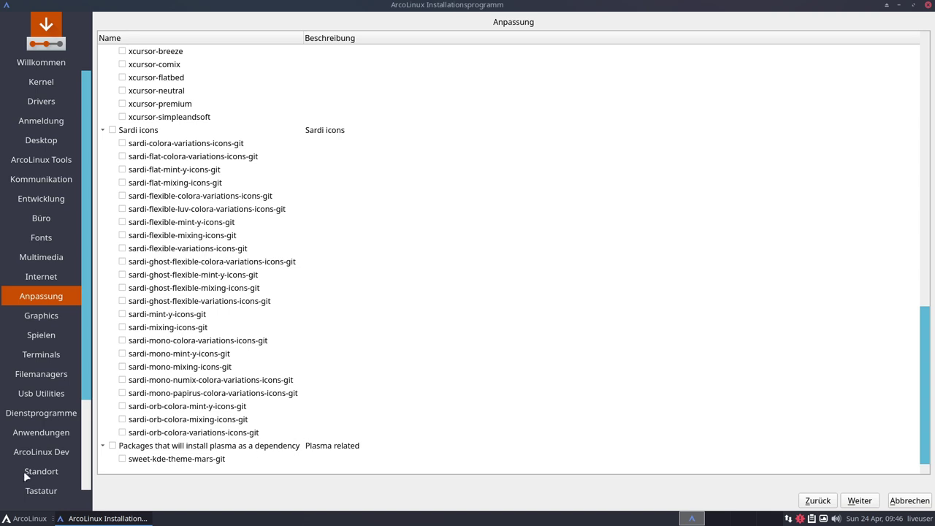
{"action": "scroll", "coordinate": [231, 392], "scroll_direction": "up", "scroll_amount": 5}
{"action": "scroll", "coordinate": [230, 392], "scroll_direction": "up", "scroll_amount": 9}
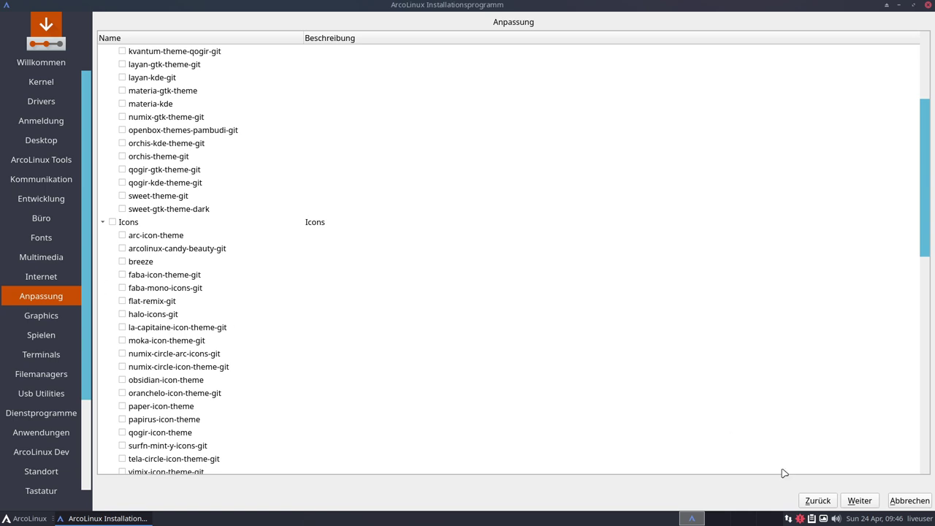
{"action": "left_click", "coordinate": [857, 501]}
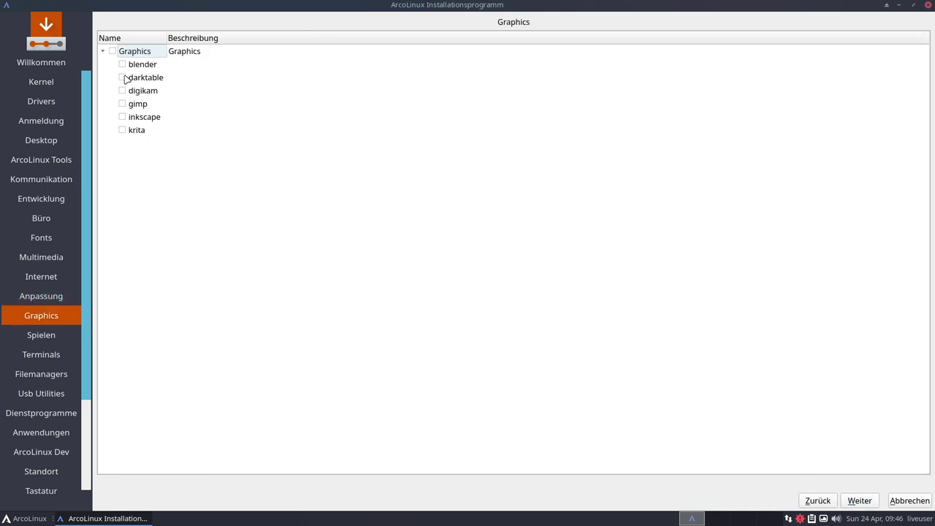
Browse gimp, blender, krita and darktable without ticking, then go to Spielen
{"action": "left_click", "coordinate": [137, 105]}
{"action": "left_click", "coordinate": [146, 65]}
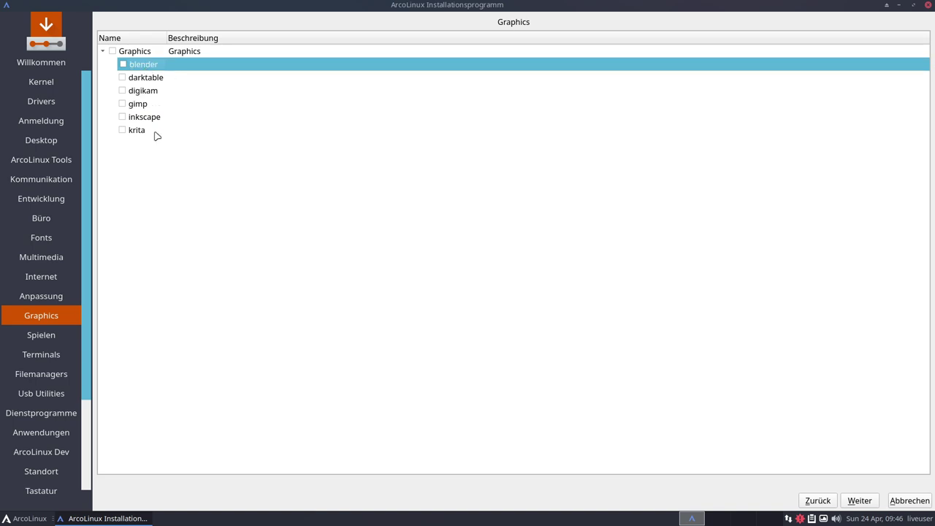
{"action": "left_click", "coordinate": [141, 133]}
{"action": "left_click", "coordinate": [145, 79]}
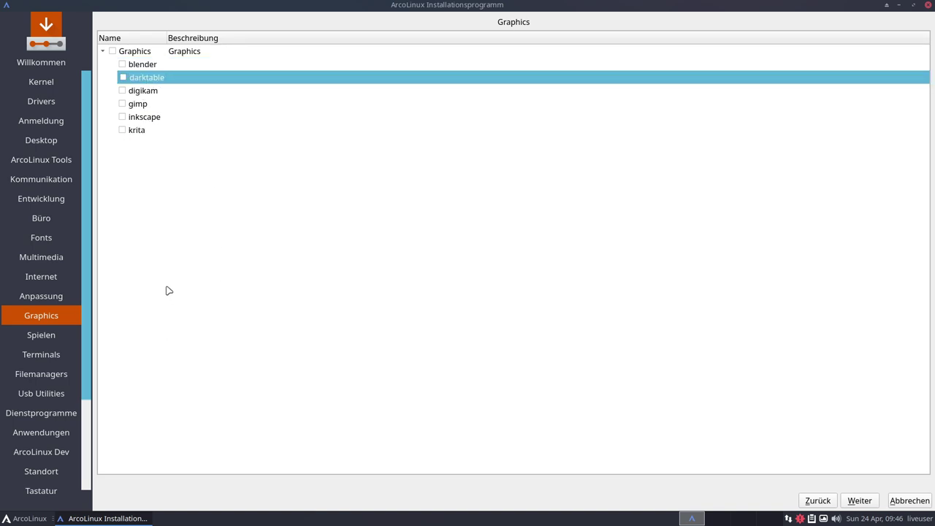
{"action": "left_click", "coordinate": [859, 501]}
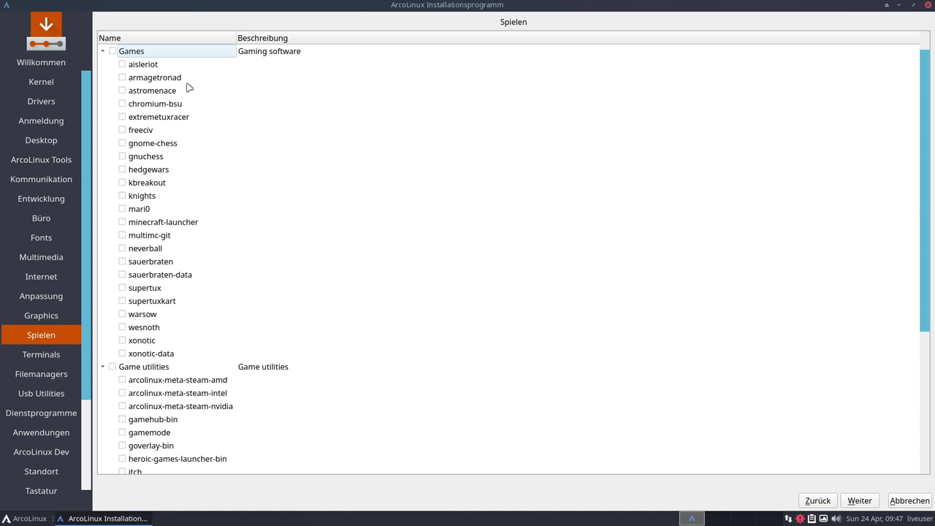
Browse the supertux, supertuxkart, freeciv and gnome-chess game entries without ticking
{"action": "left_click", "coordinate": [150, 291]}
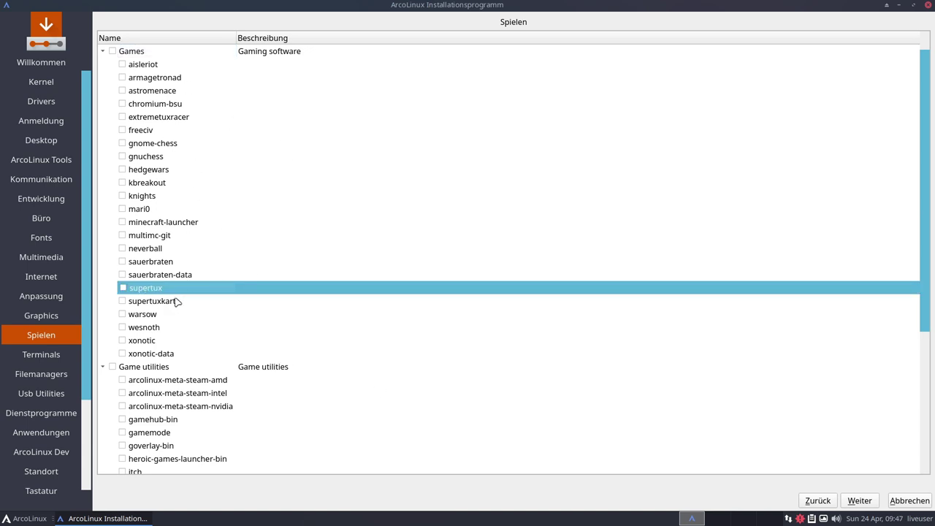
{"action": "left_click", "coordinate": [178, 303]}
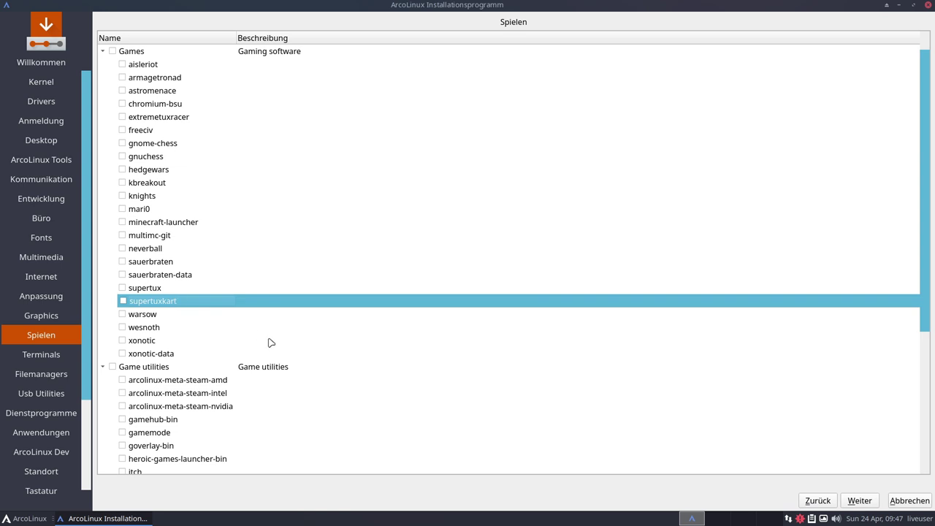
{"action": "left_click", "coordinate": [142, 132]}
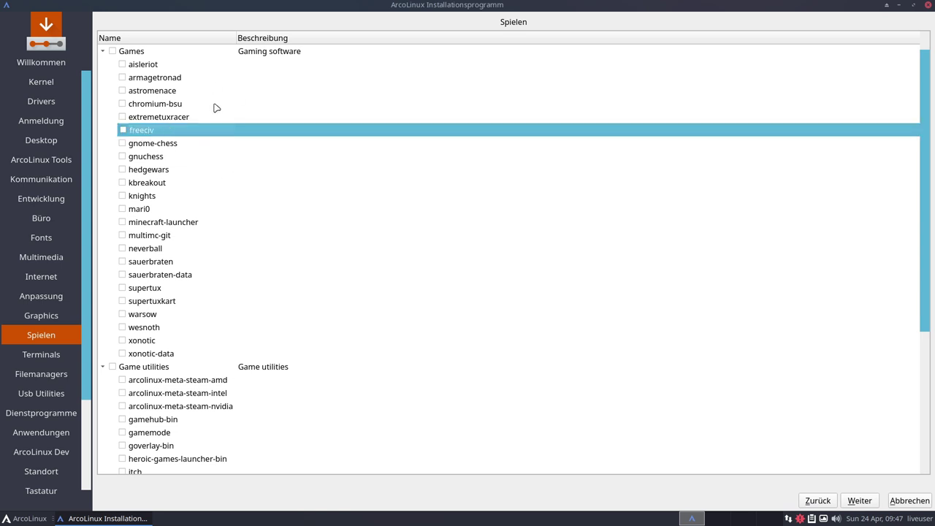
{"action": "key", "text": "Down"}
{"action": "scroll", "coordinate": [575, 269], "scroll_direction": "down", "scroll_amount": 4}
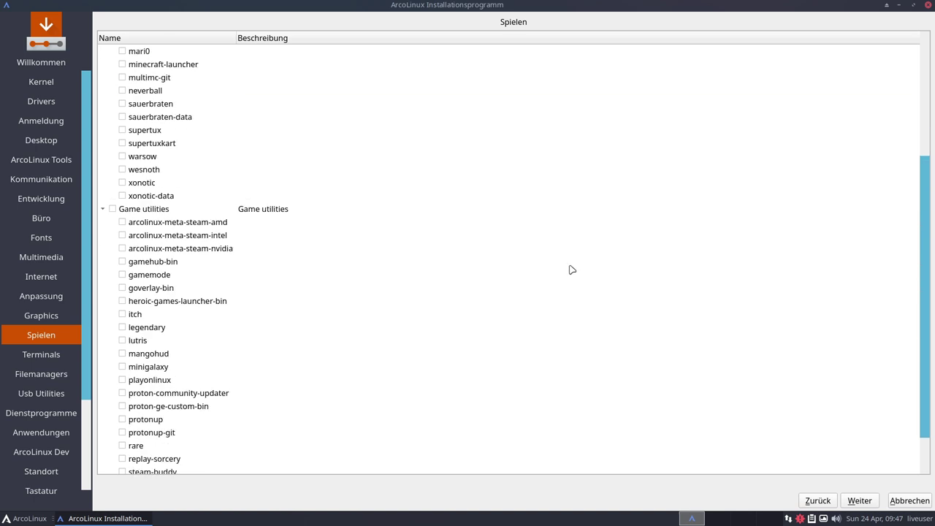
{"action": "scroll", "coordinate": [436, 297], "scroll_direction": "down", "scroll_amount": 1}
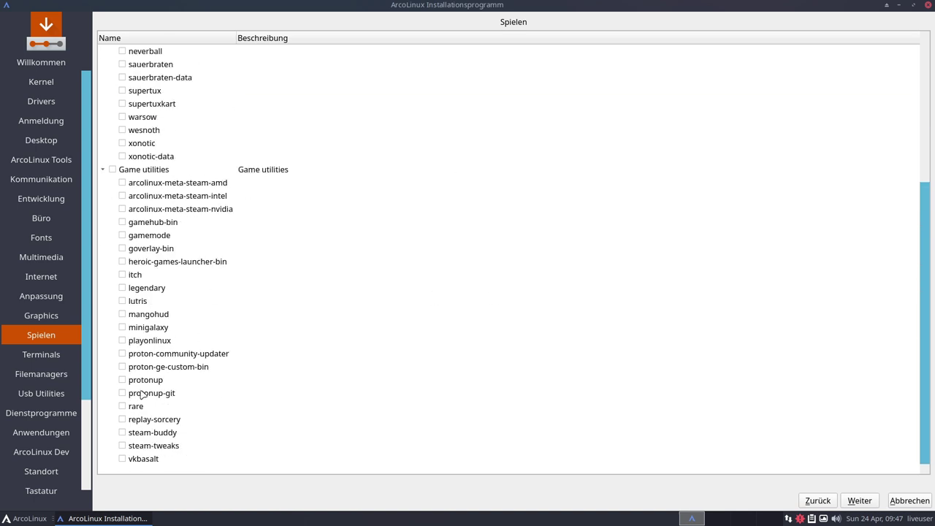
Browse playonlinux, lutris, steam-buddy and the arcolinux-meta-steam packages, then advance to Terminals with Alt+W
{"action": "left_click", "coordinate": [156, 340]}
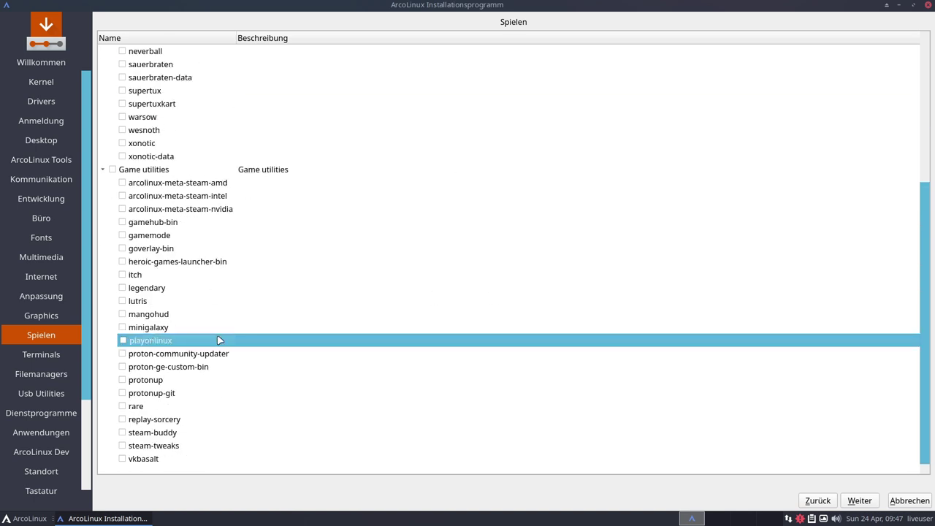
{"action": "left_click", "coordinate": [167, 297]}
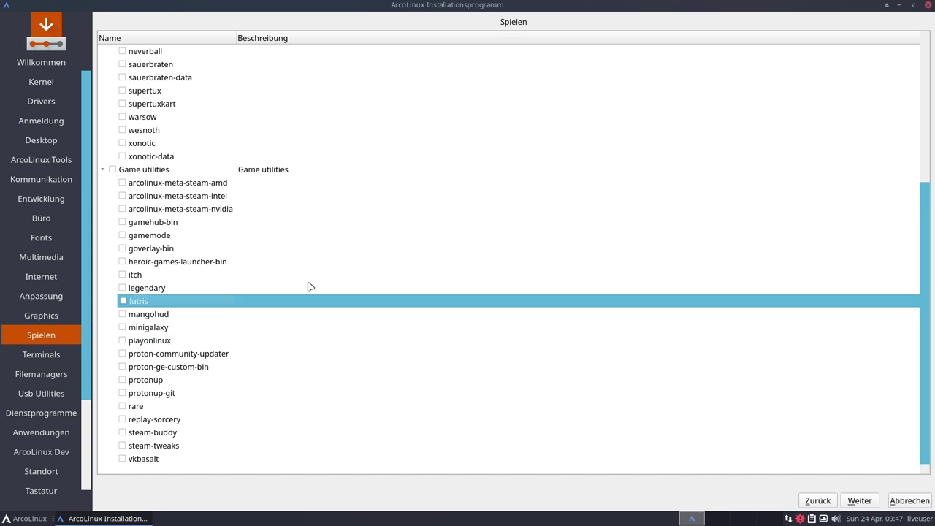
{"action": "left_click", "coordinate": [153, 431]}
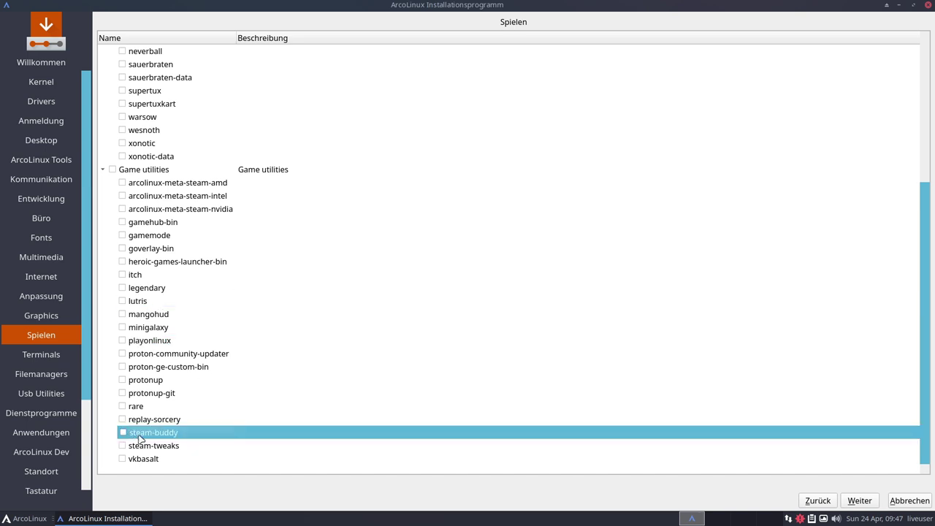
{"action": "left_click", "coordinate": [208, 215]}
{"action": "left_click", "coordinate": [200, 199]}
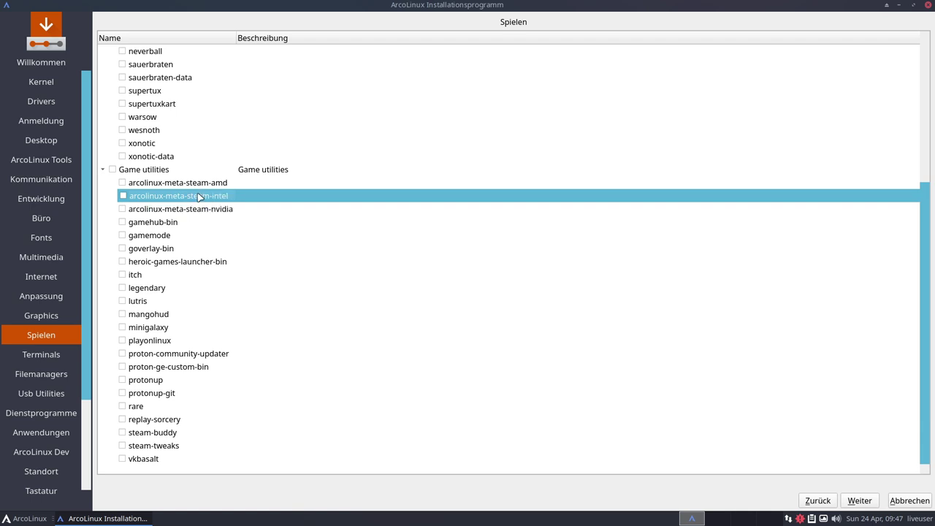
{"action": "left_click", "coordinate": [193, 187]}
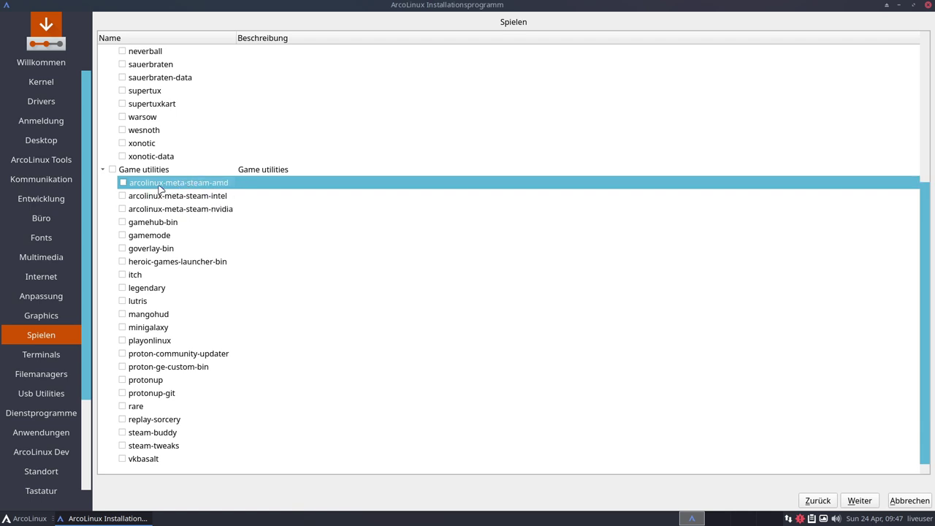
{"action": "left_click", "coordinate": [209, 200]}
{"action": "left_click", "coordinate": [202, 211]}
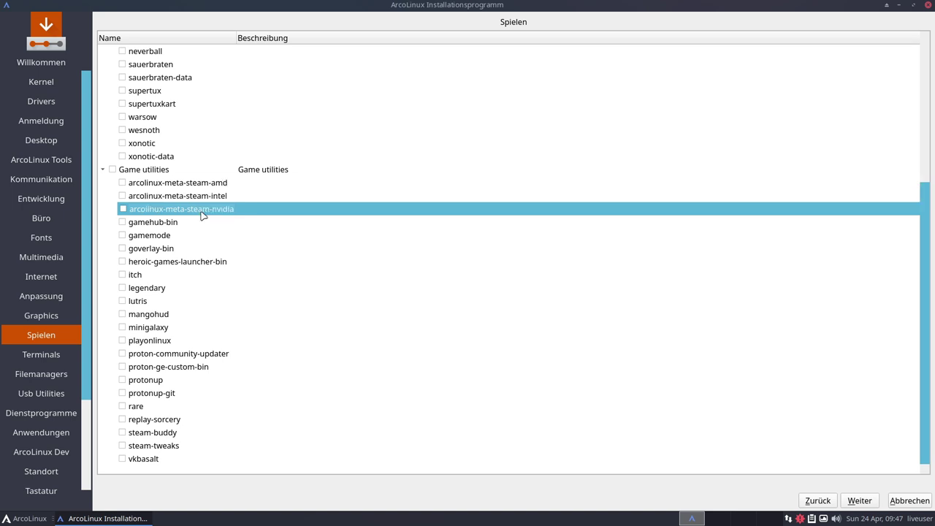
{"action": "key", "text": "alt+w"}
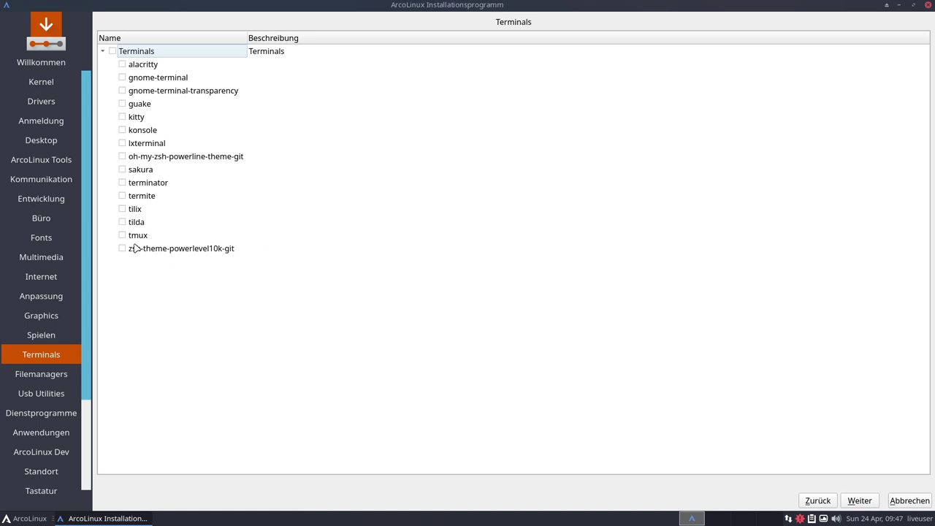
Leave zsh-theme-powerlevel10k-git and oh-my-zsh-powerline-theme-git unticked and go to Filemanagers
{"action": "left_click", "coordinate": [155, 252]}
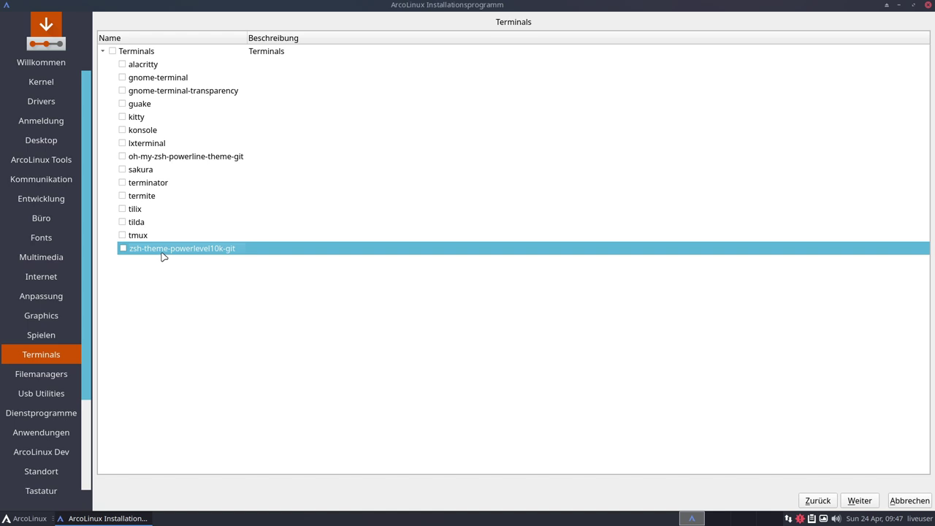
{"action": "left_click", "coordinate": [164, 157]}
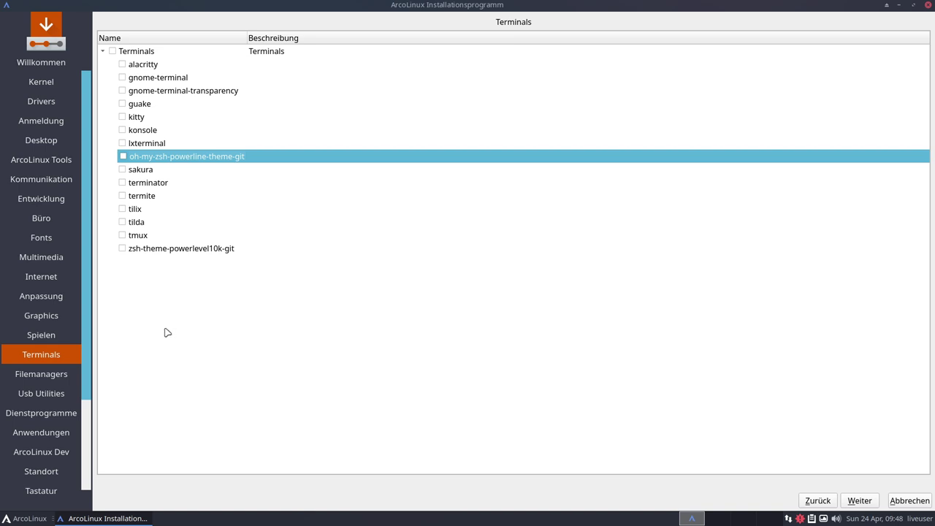
{"action": "left_click", "coordinate": [859, 500]}
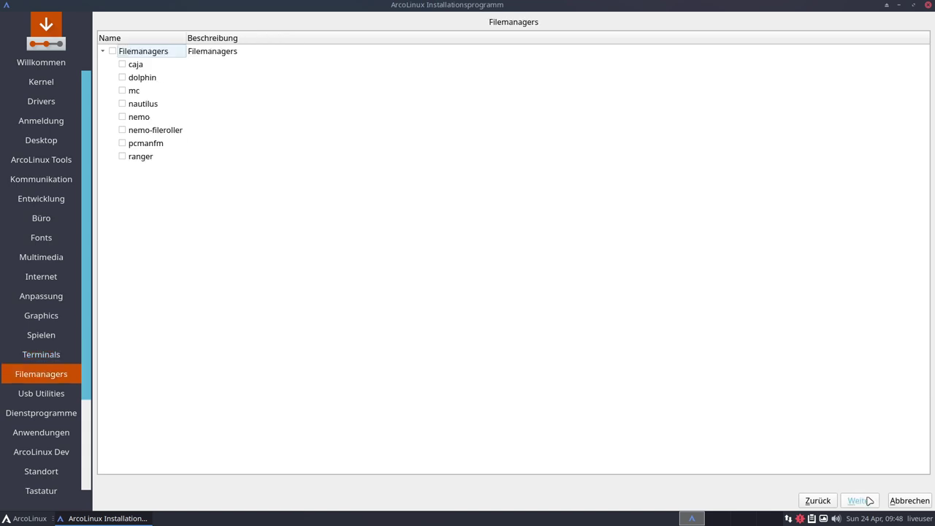
{"action": "left_click", "coordinate": [135, 92]}
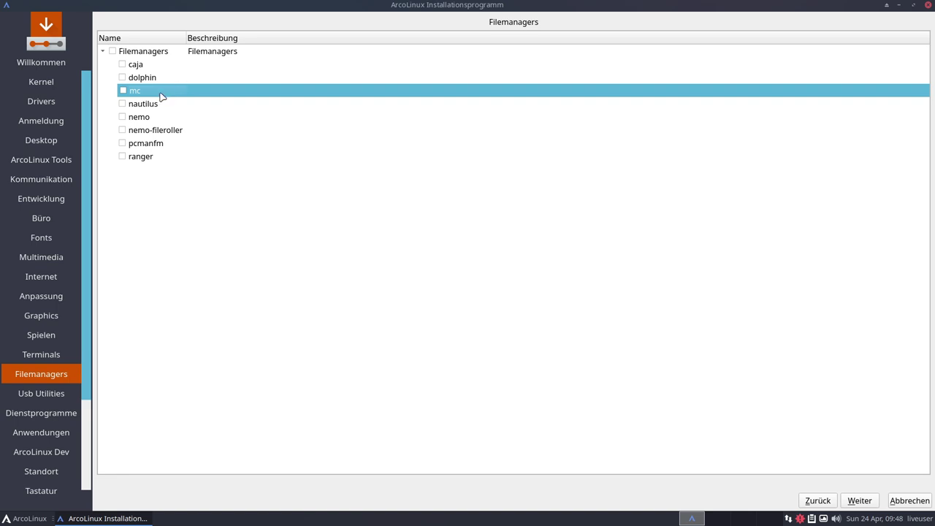
{"action": "left_click", "coordinate": [155, 108]}
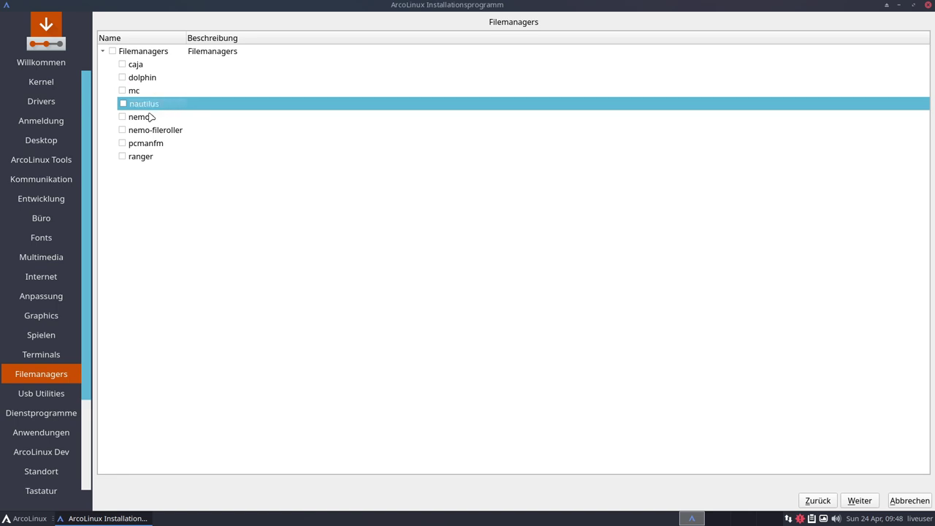
{"action": "left_click", "coordinate": [152, 117]}
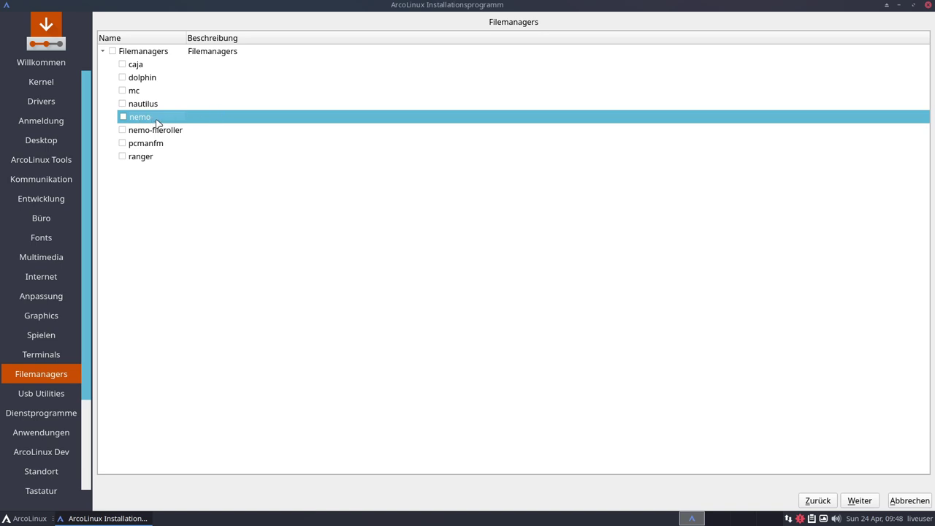
{"action": "left_click", "coordinate": [143, 158]}
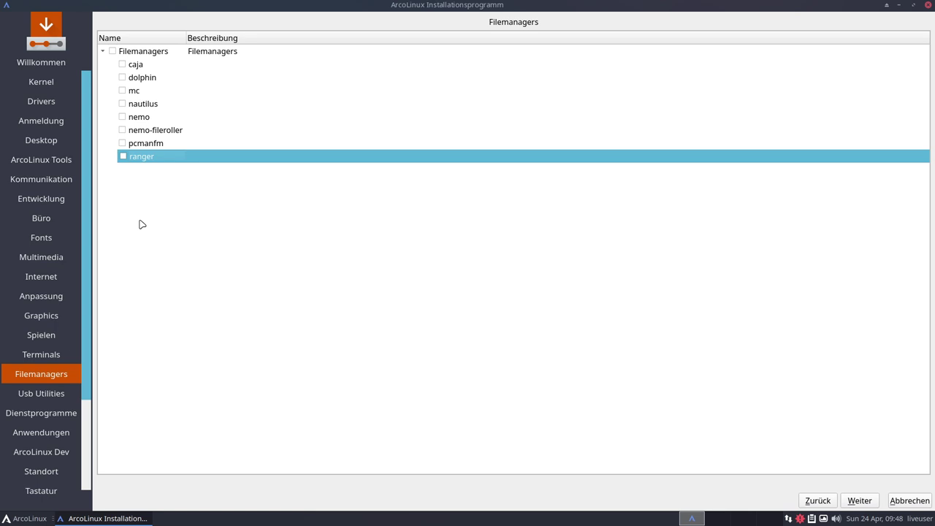
Advance to Usb Utilities and select etcher-bin, ventoy-bin, brasero, xfburn and hplip rows without ticking them
{"action": "left_click", "coordinate": [859, 501]}
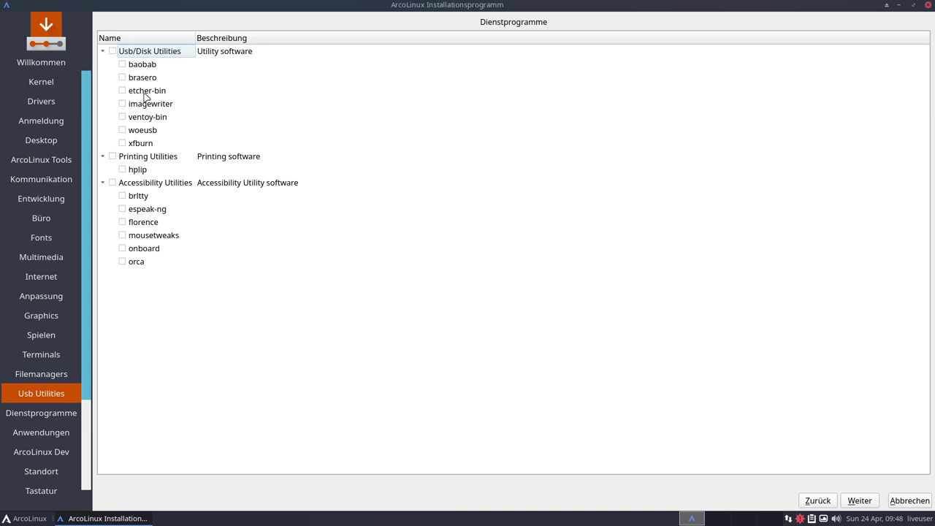
{"action": "left_click", "coordinate": [146, 92]}
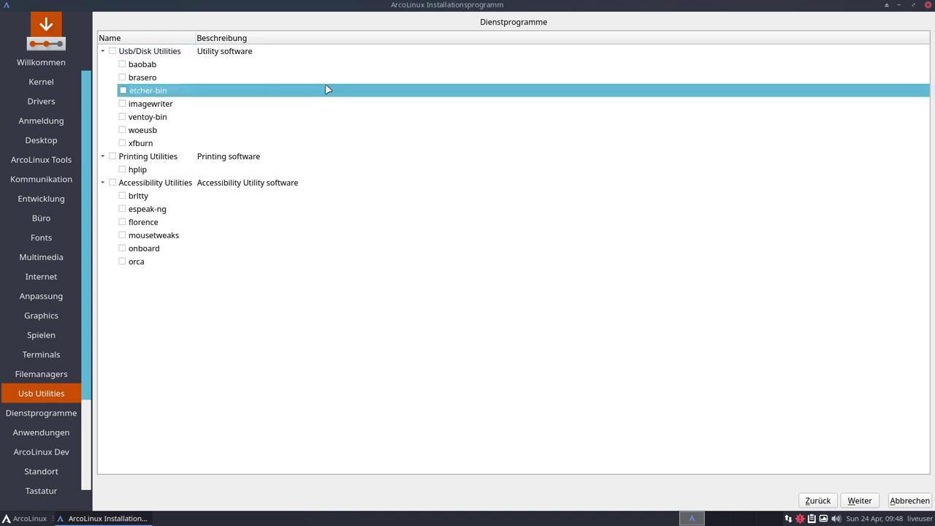
{"action": "left_click", "coordinate": [138, 119]}
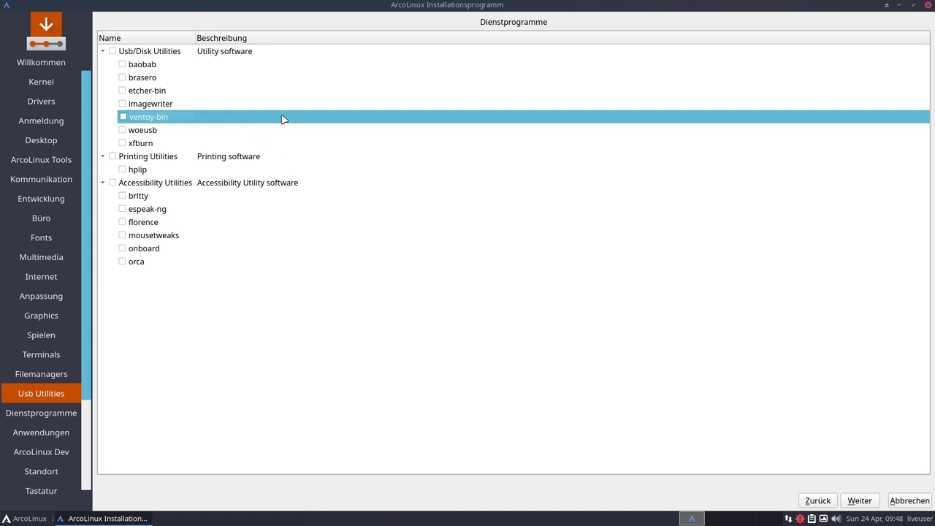
{"action": "left_click", "coordinate": [139, 77]}
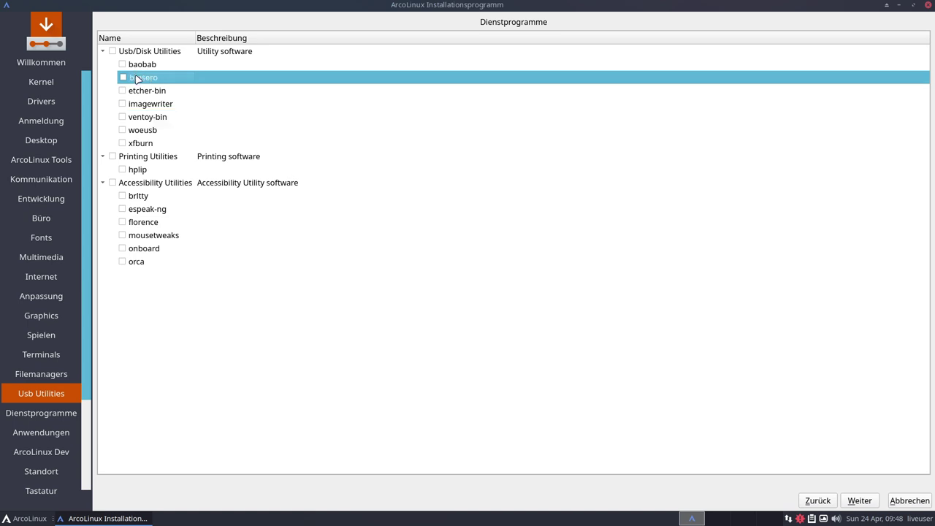
{"action": "left_click", "coordinate": [145, 145]}
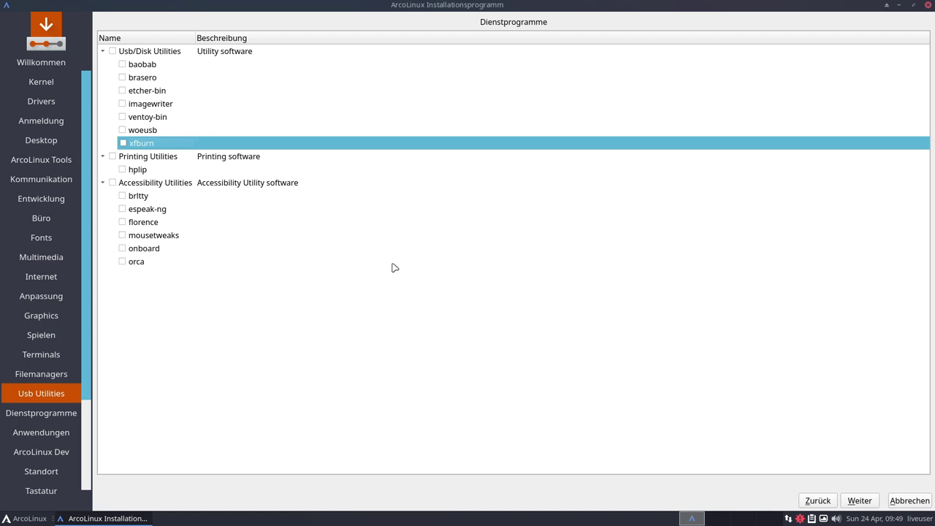
{"action": "left_click", "coordinate": [146, 171]}
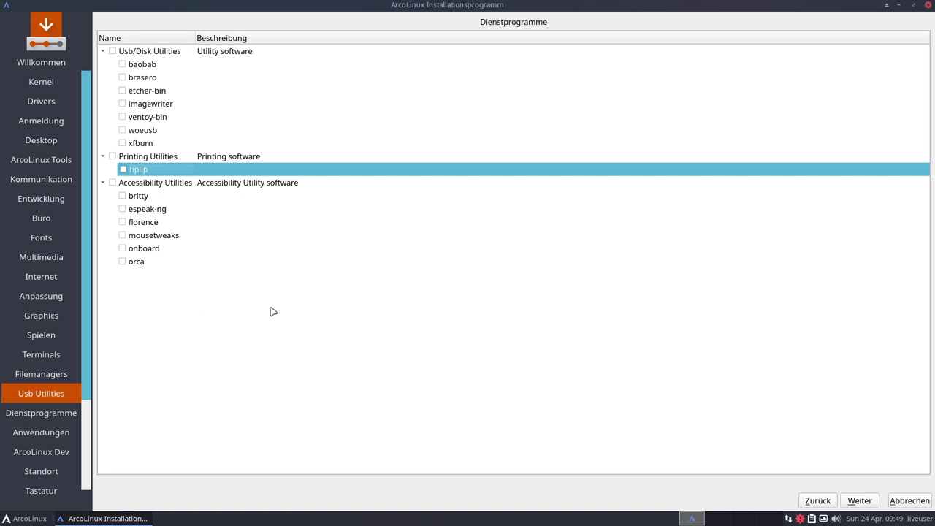
Move on to the Dienstprogramme category and scroll through its Timeshift, Snapper and benchmarking entries
{"action": "key", "text": "alt+w"}
{"action": "scroll", "coordinate": [487, 266], "scroll_direction": "down", "scroll_amount": 2}
{"action": "scroll", "coordinate": [487, 266], "scroll_direction": "up", "scroll_amount": 2}
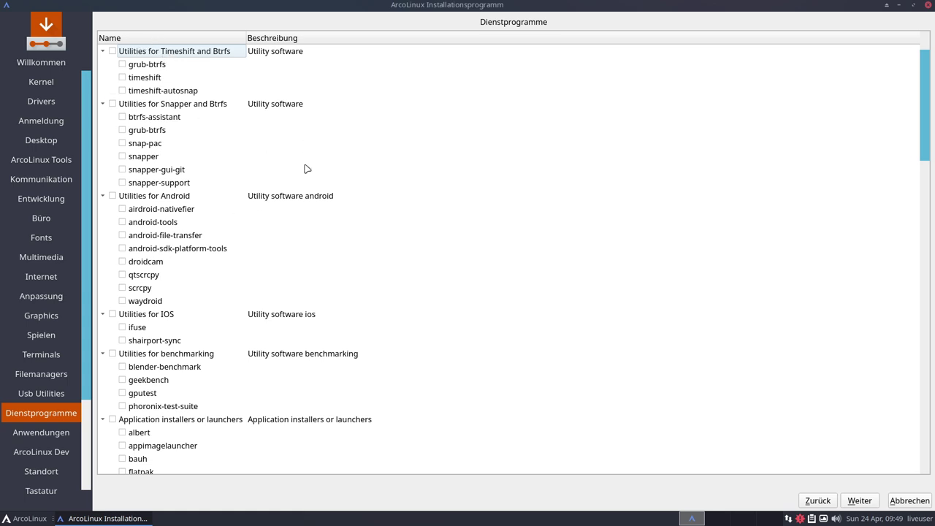
Scroll the Dienstprogramme list and point out paru-bin, flatpak and appimagelauncher, leaving them unchecked
{"action": "scroll", "coordinate": [512, 272], "scroll_direction": "down", "scroll_amount": 2}
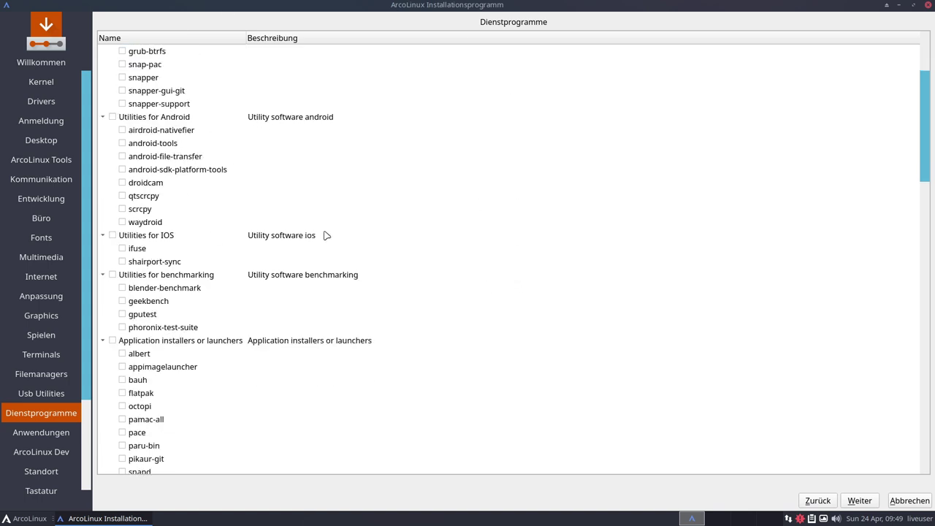
{"action": "scroll", "coordinate": [323, 236], "scroll_direction": "down", "scroll_amount": 1}
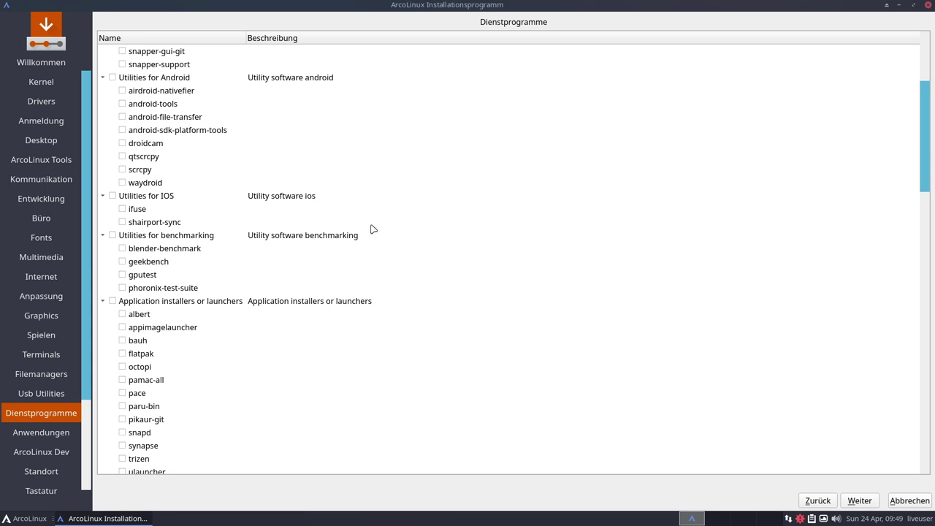
{"action": "scroll", "coordinate": [371, 228], "scroll_direction": "down", "scroll_amount": 2}
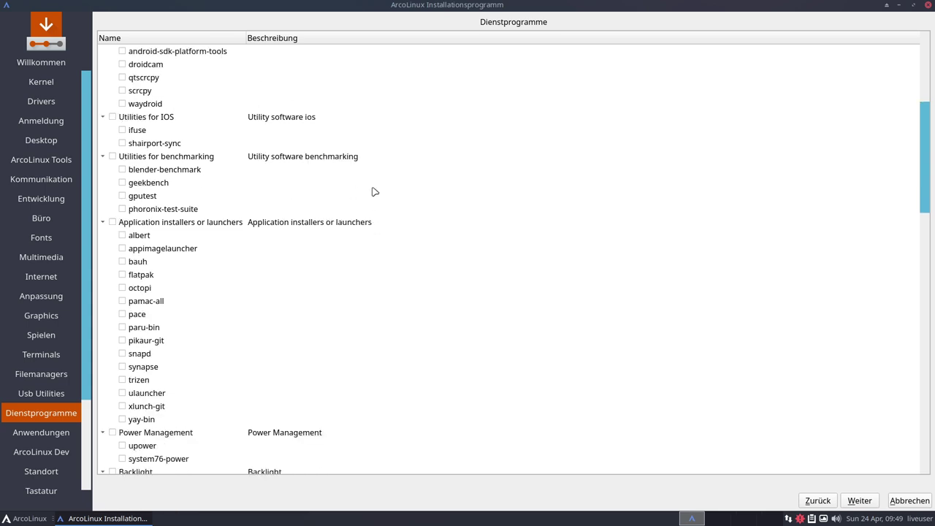
{"action": "scroll", "coordinate": [369, 204], "scroll_direction": "down", "scroll_amount": 1}
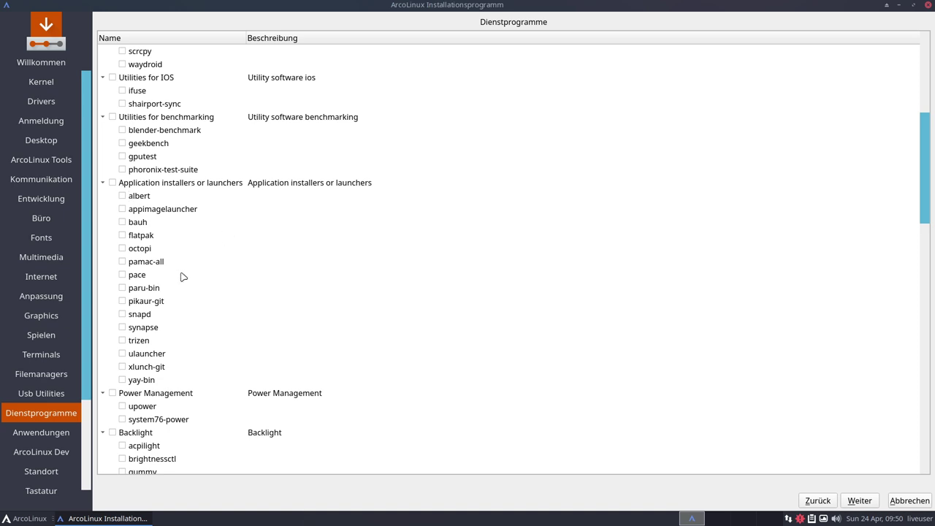
{"action": "left_click", "coordinate": [124, 288]}
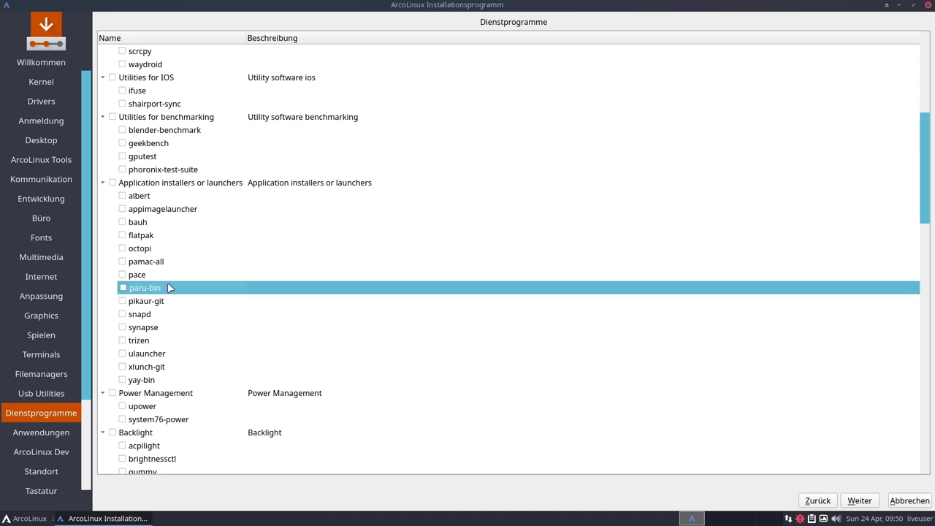
{"action": "left_click", "coordinate": [146, 236]}
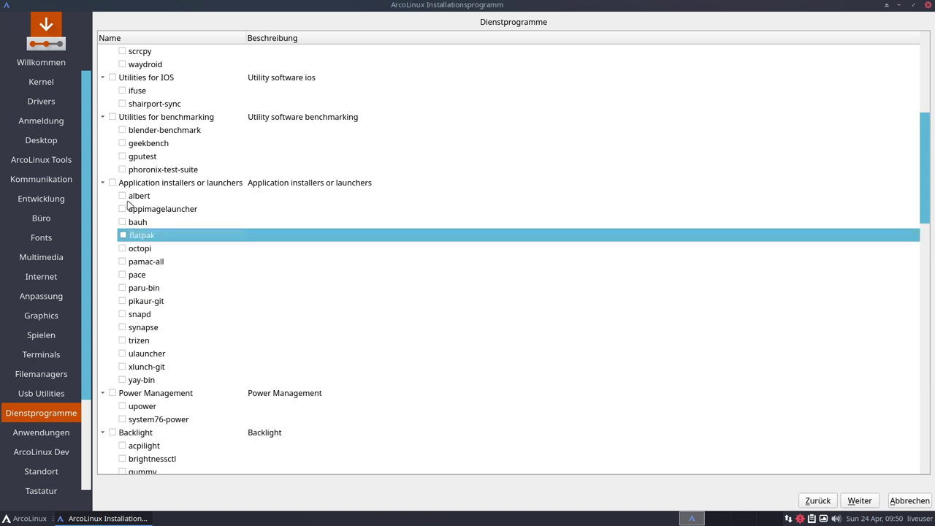
{"action": "left_click", "coordinate": [175, 212]}
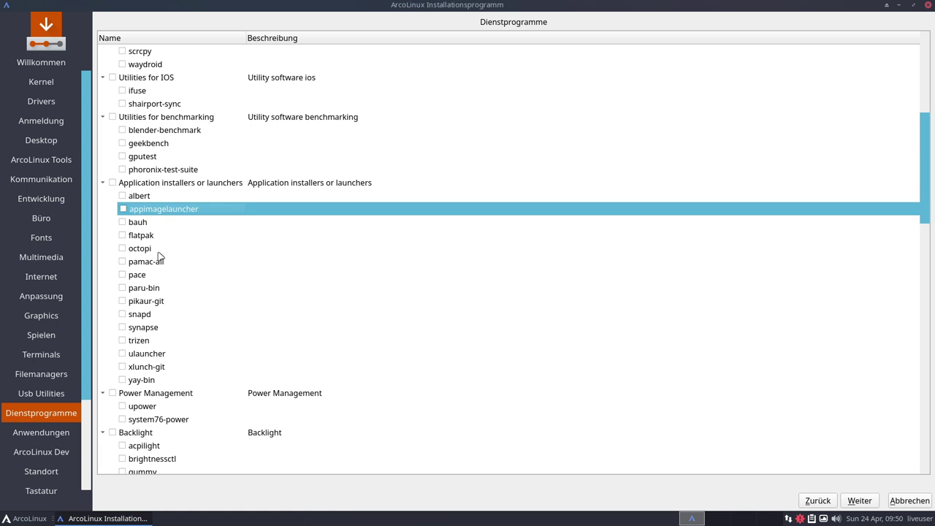
Point out system76-power, cpufetch-git, htop and speedtest-cli-git further down, all left unchecked
{"action": "scroll", "coordinate": [256, 295], "scroll_direction": "down", "scroll_amount": 5}
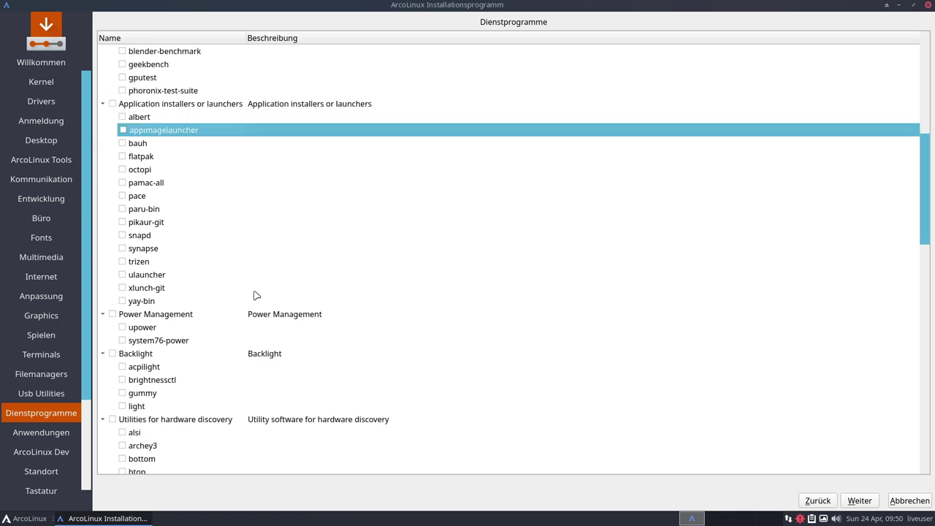
{"action": "left_click", "coordinate": [156, 224]}
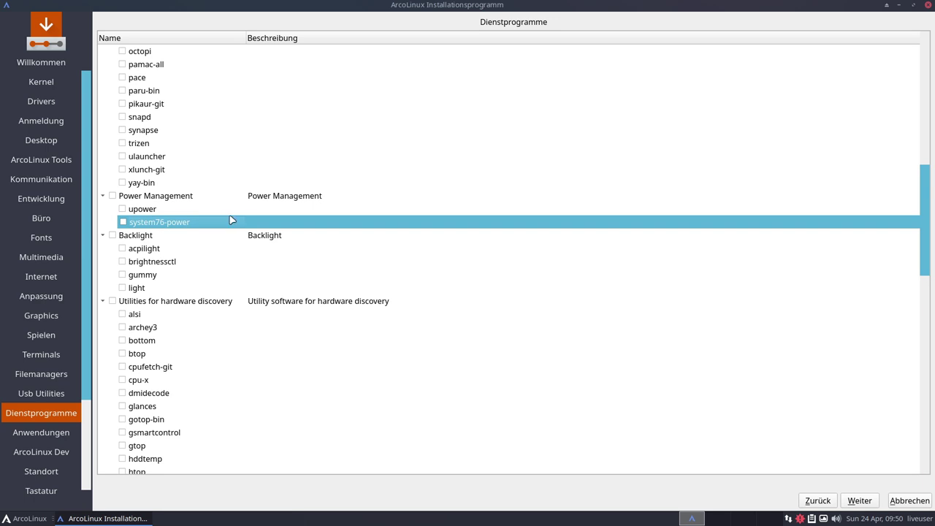
{"action": "scroll", "coordinate": [230, 220], "scroll_direction": "down", "scroll_amount": 5}
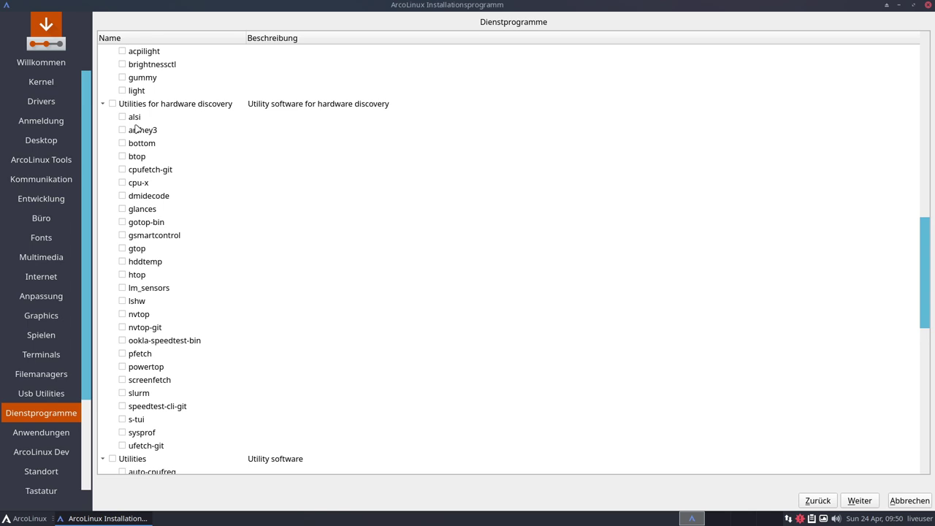
{"action": "left_click", "coordinate": [146, 174]}
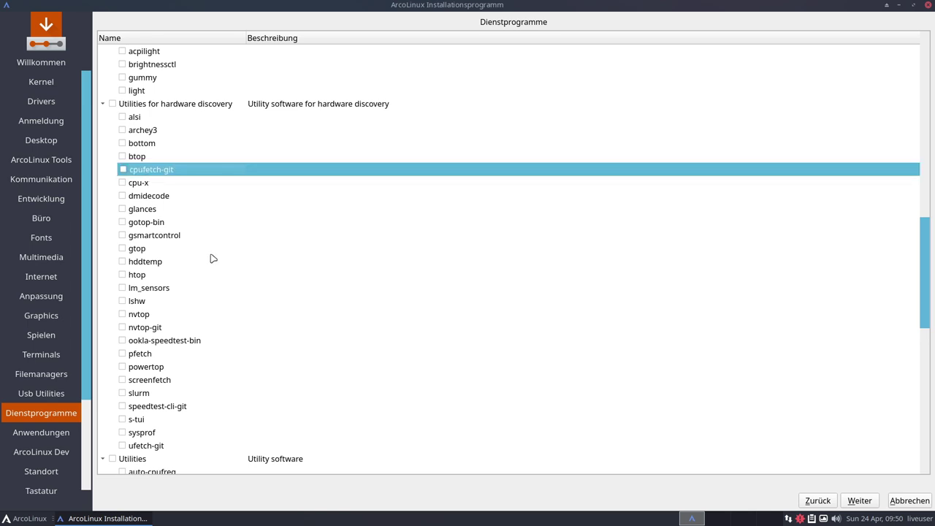
{"action": "left_click", "coordinate": [139, 276]}
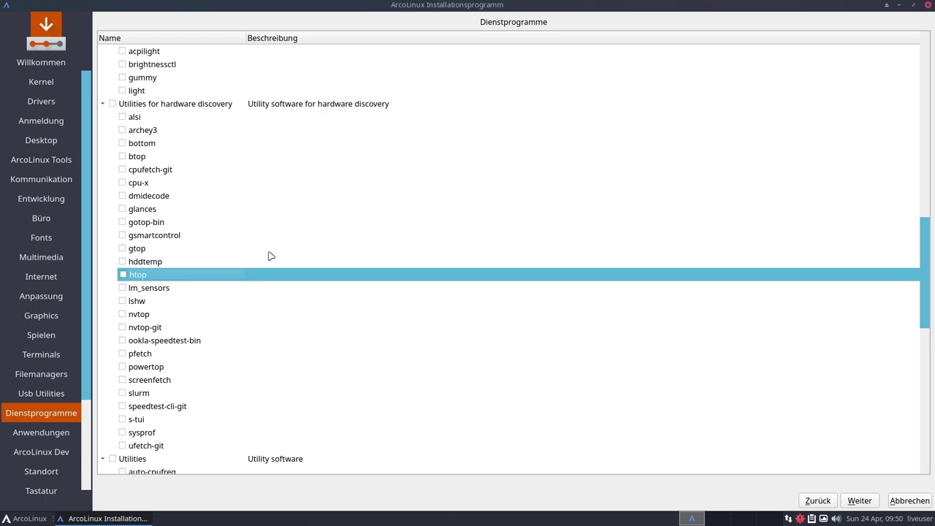
{"action": "scroll", "coordinate": [270, 256], "scroll_direction": "down", "scroll_amount": 2}
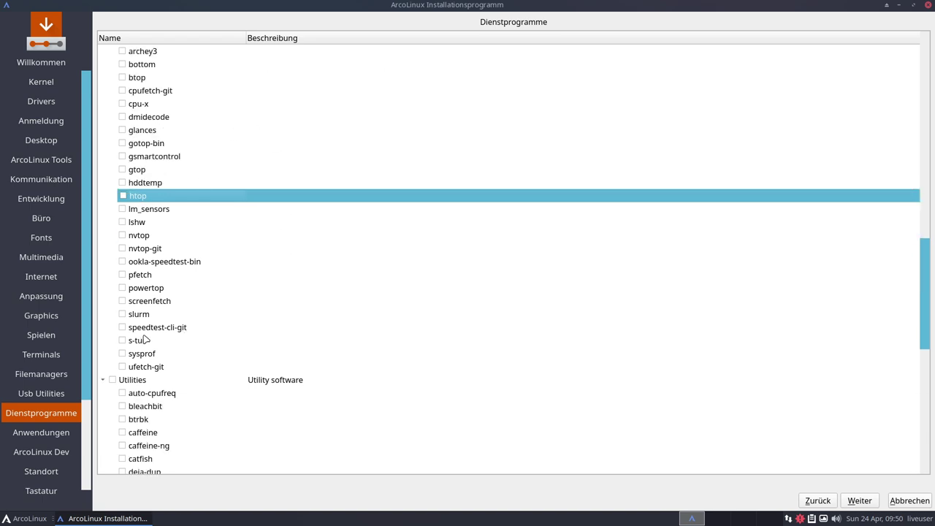
{"action": "left_click", "coordinate": [314, 325]}
Review the Anwendungen list, highlighting flameshot-git without checking it, then advance to ArcoLinux Dev
{"action": "key", "text": "alt+w"}
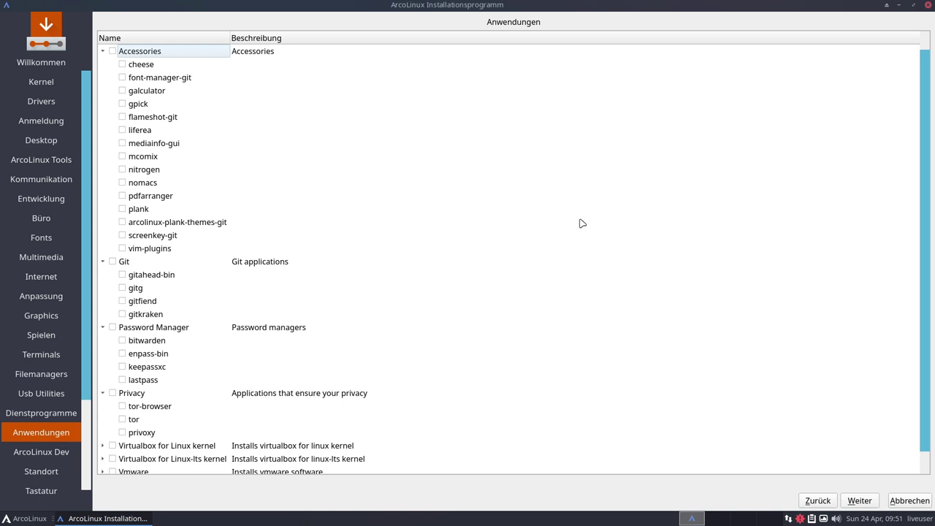
{"action": "left_click", "coordinate": [153, 119]}
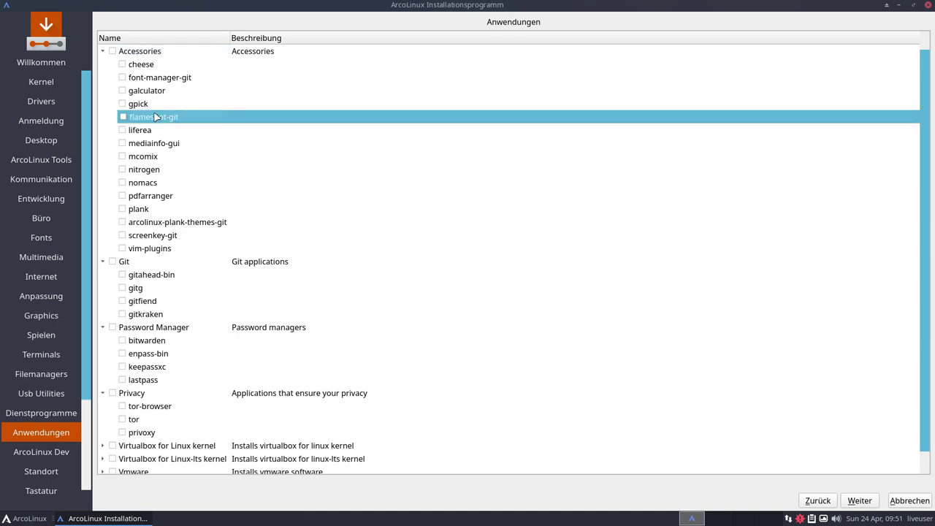
{"action": "scroll", "coordinate": [355, 183], "scroll_direction": "down", "scroll_amount": 1}
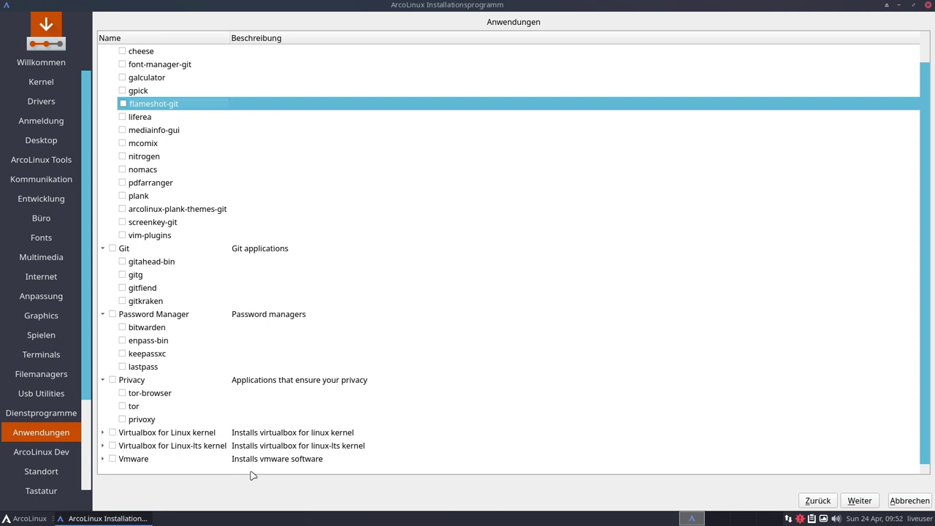
{"action": "left_click", "coordinate": [860, 501]}
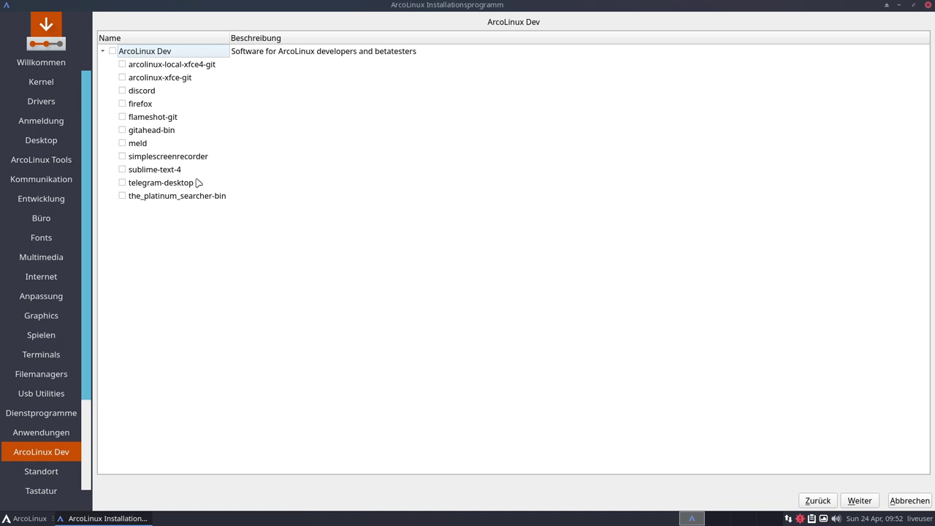
Check and then uncheck the ArcoLinux Dev group, and continue to the Standort page (Europe/Berlin)
{"action": "left_click", "coordinate": [113, 51]}
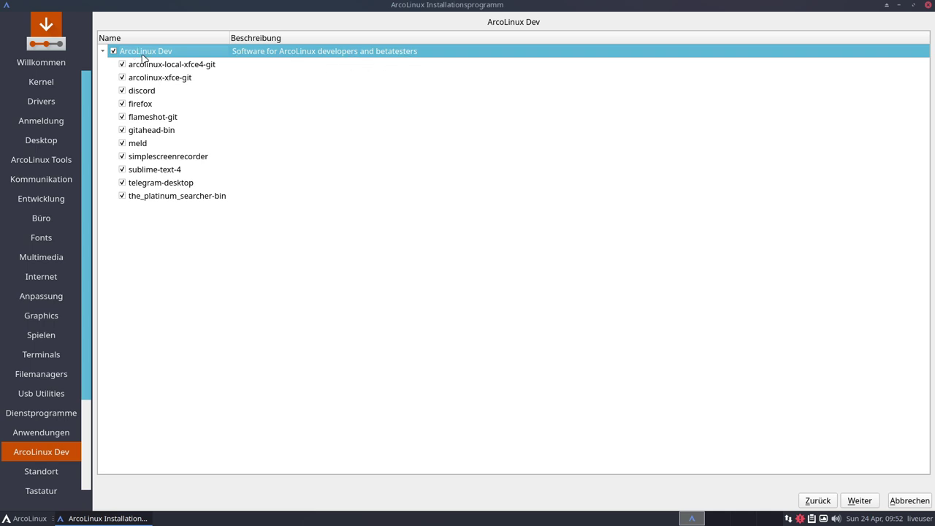
{"action": "left_click", "coordinate": [113, 51]}
{"action": "left_click", "coordinate": [866, 500]}
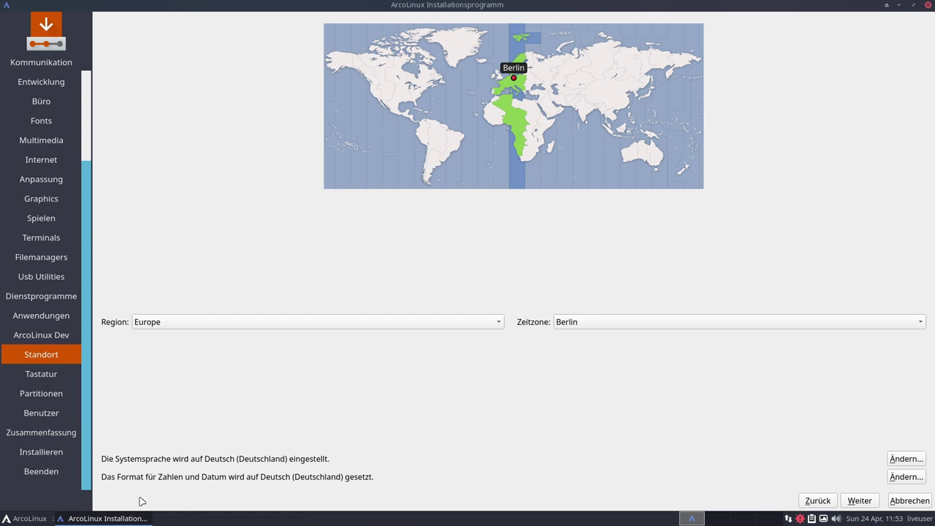
Cancel the installation with Abbrechen and Ja, then open a terminal showing neofetch output
{"action": "left_click", "coordinate": [910, 501]}
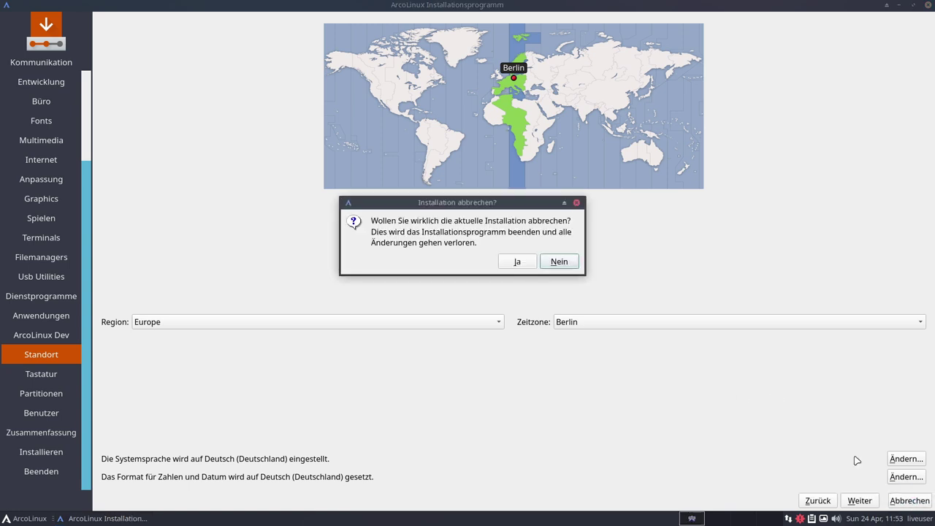
{"action": "left_click", "coordinate": [519, 261]}
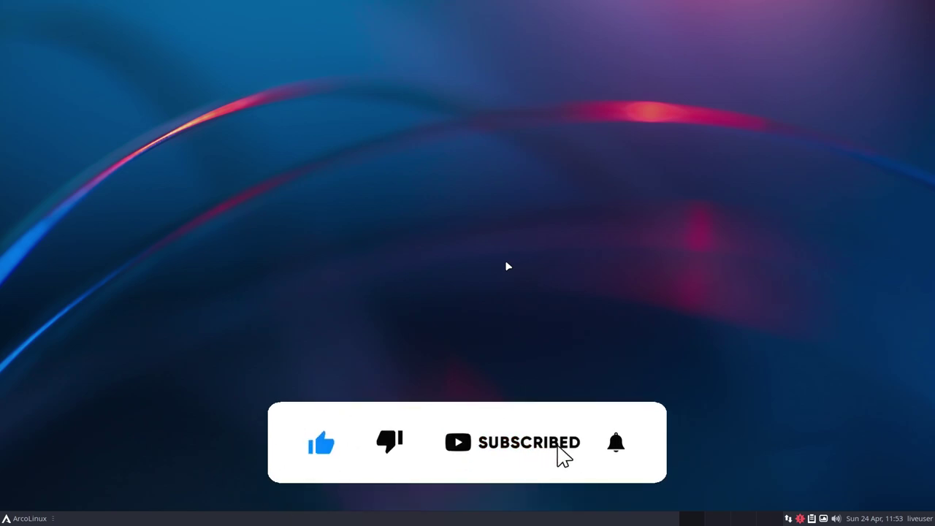
{"action": "key", "text": "ctrl+alt+t"}
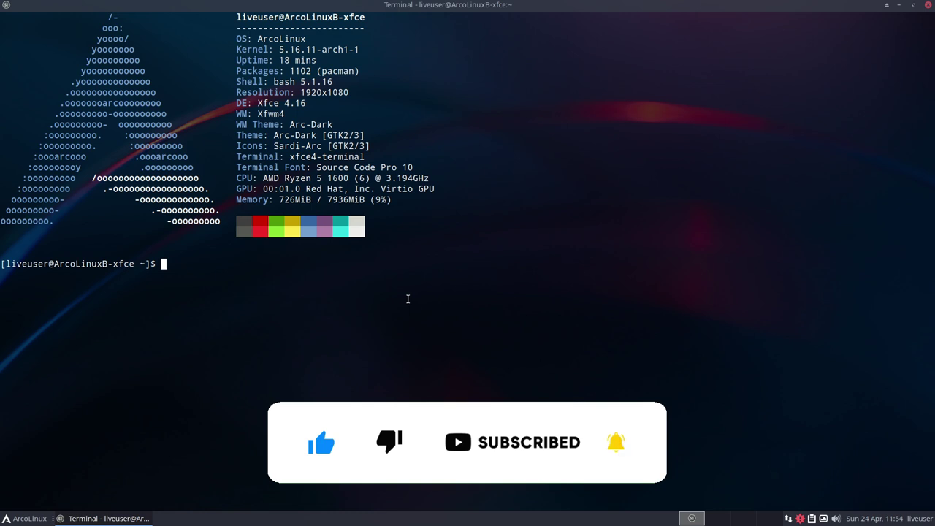